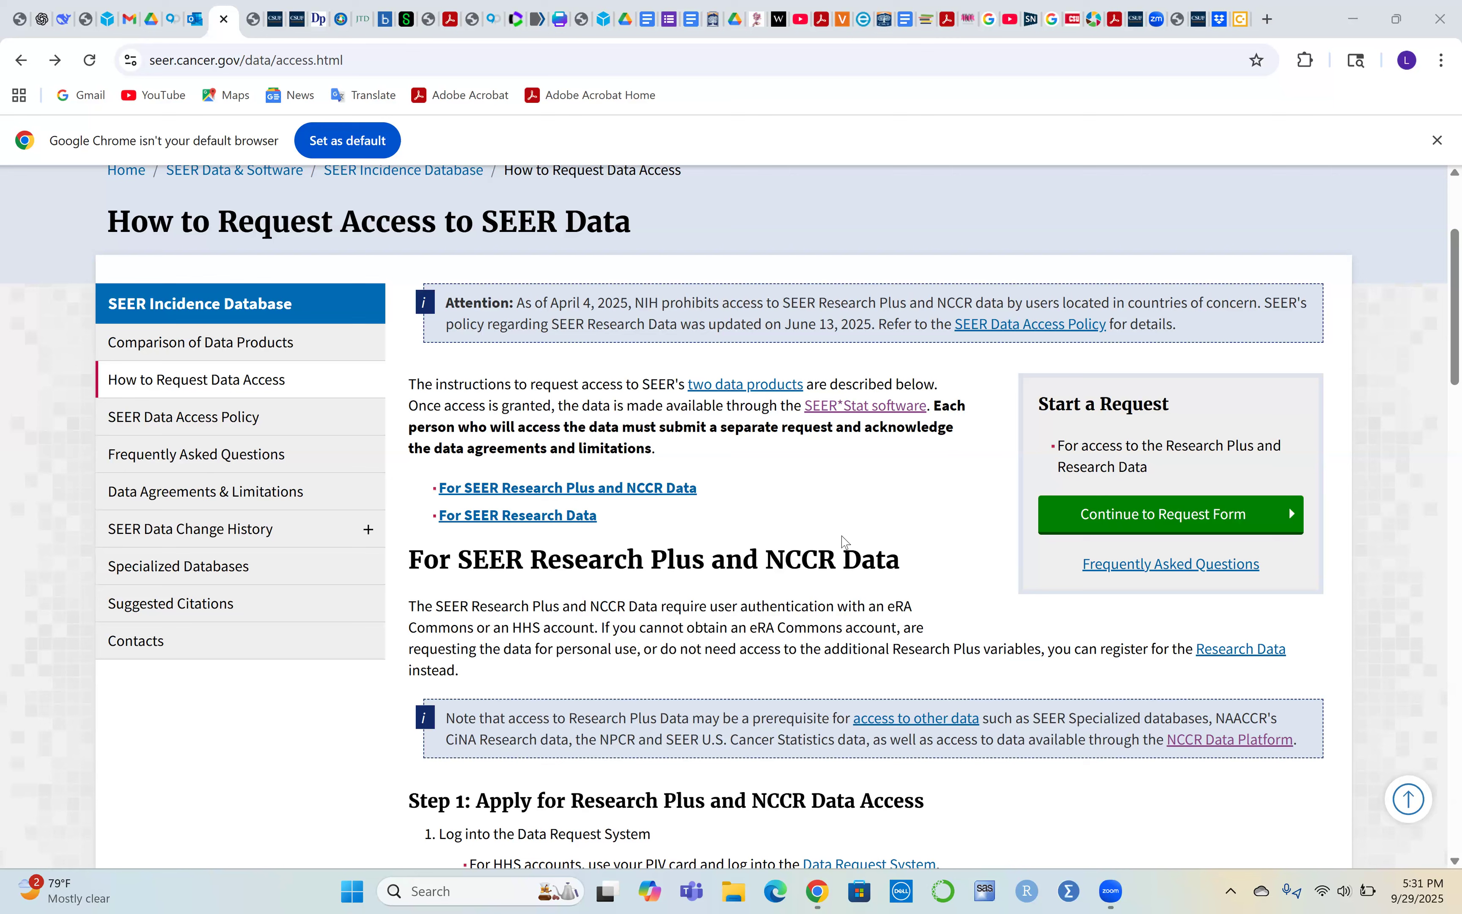
Review the SEER data access page, covering the two data products and the Research Plus and NCCR application steps
scroll(844, 540, "down", 1)
scroll(844, 541, "up", 2)
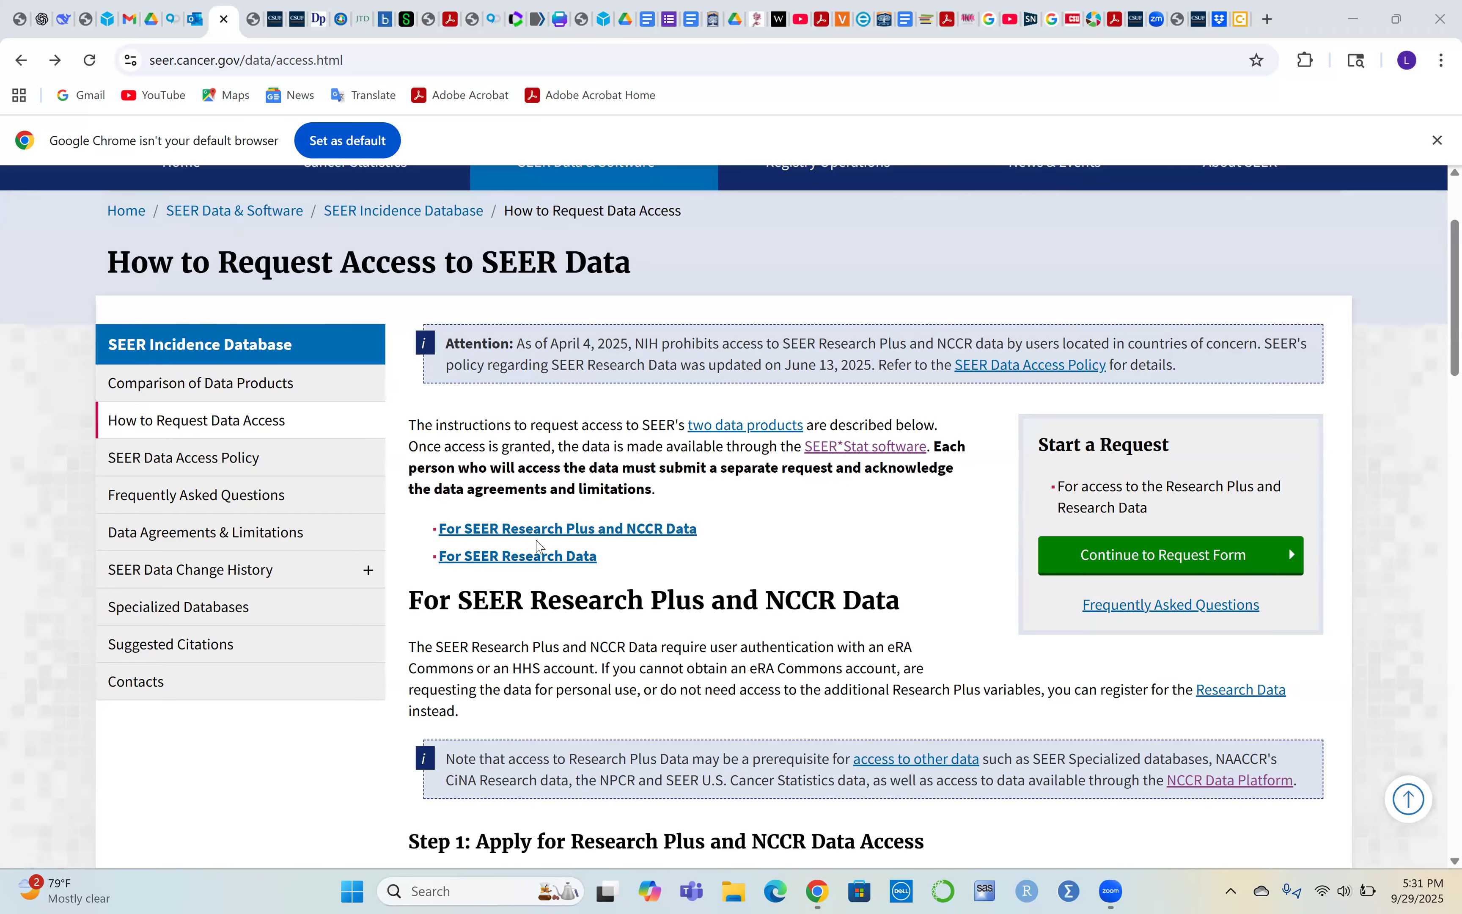
left_click(595, 532)
scroll(806, 632, "down", 1)
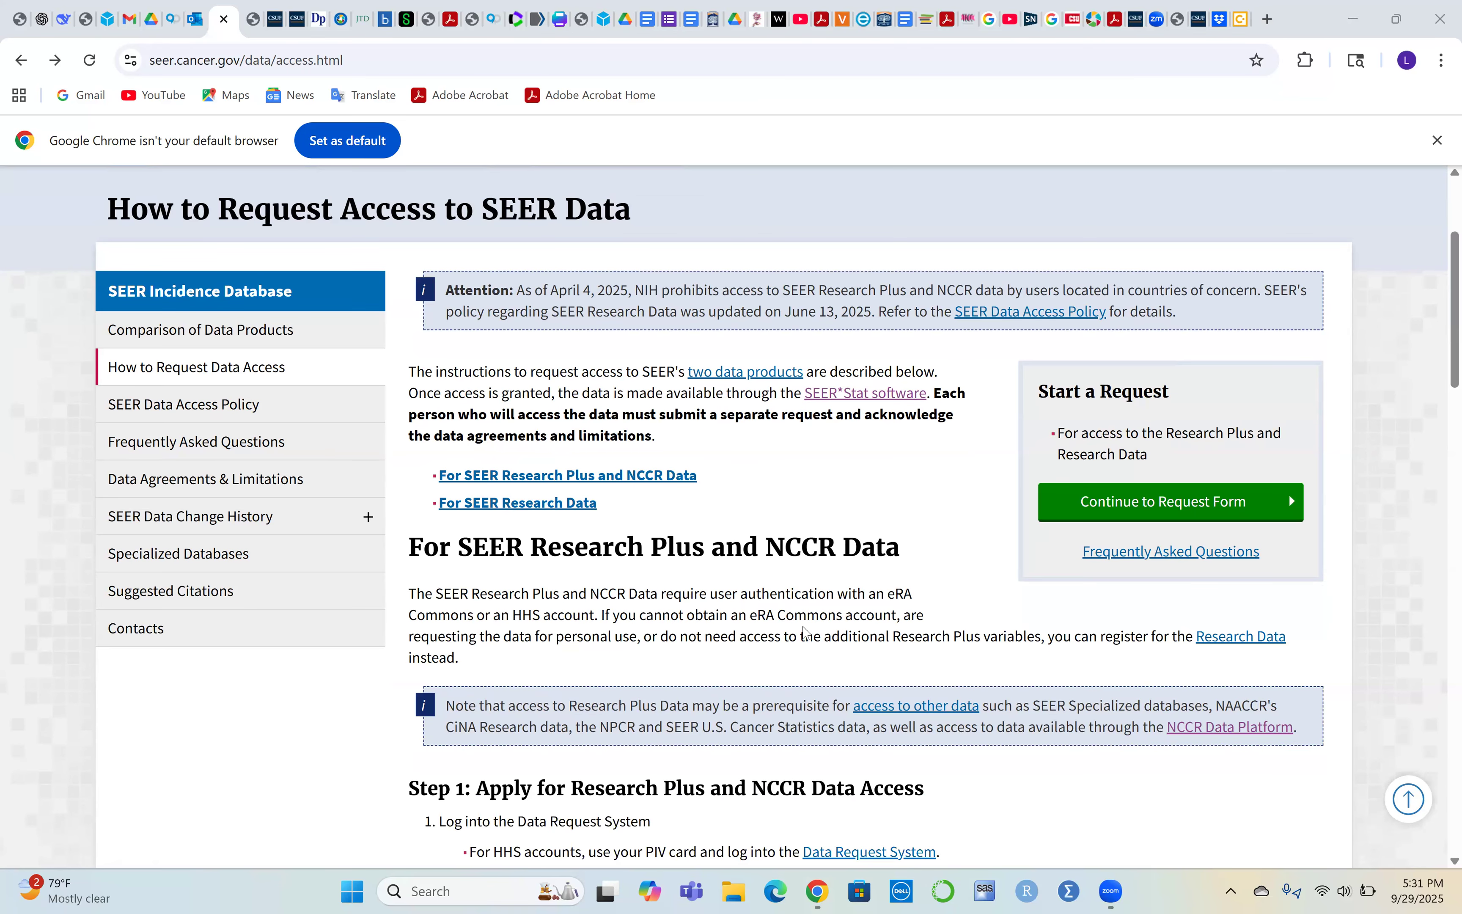
scroll(806, 632, "up", 1)
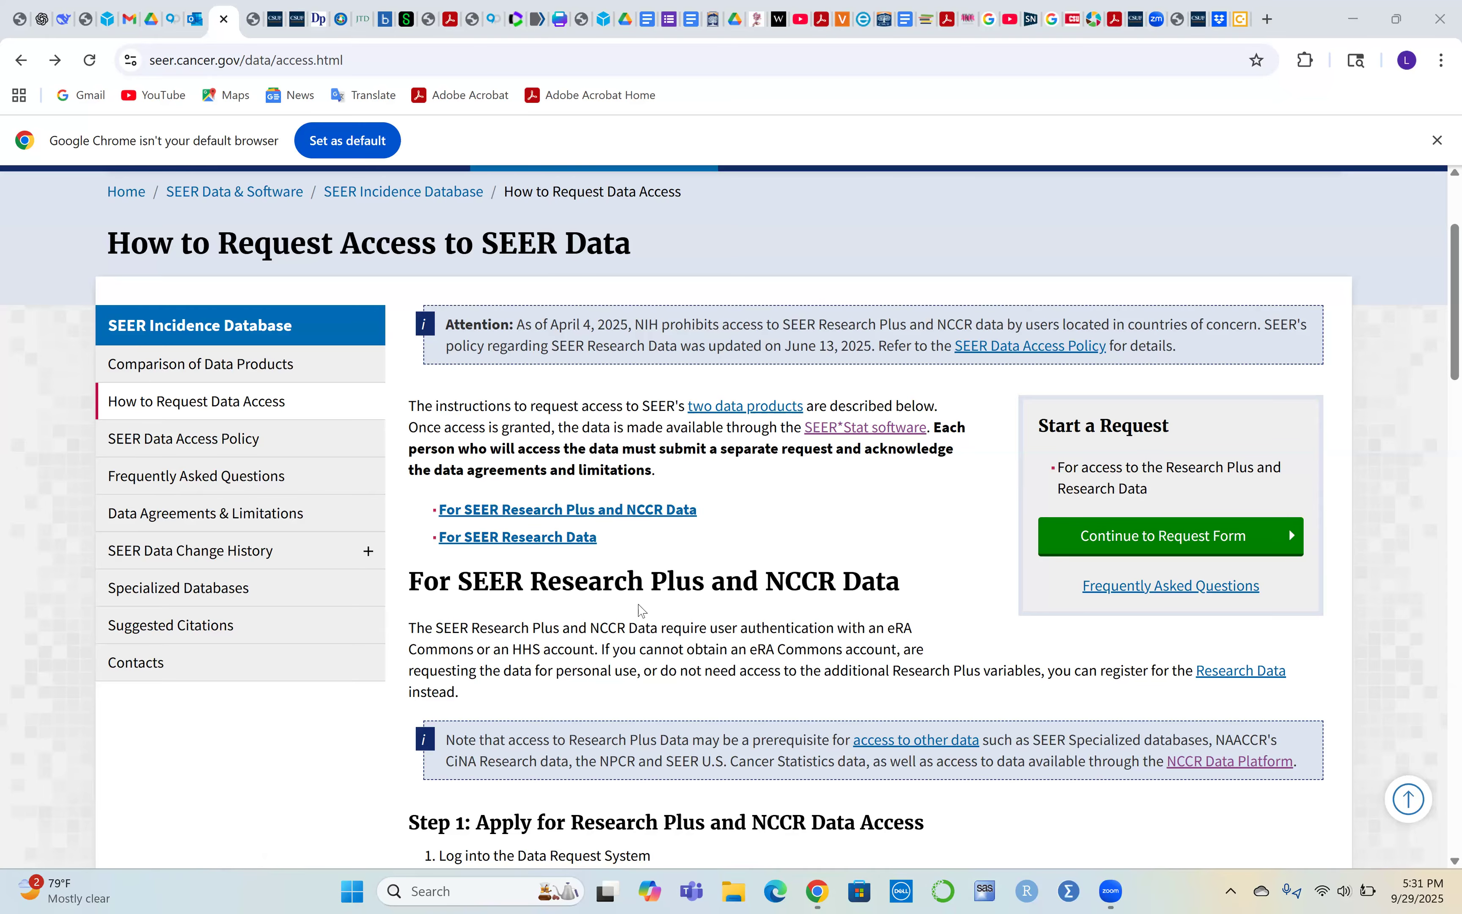
scroll(641, 610, "down", 3)
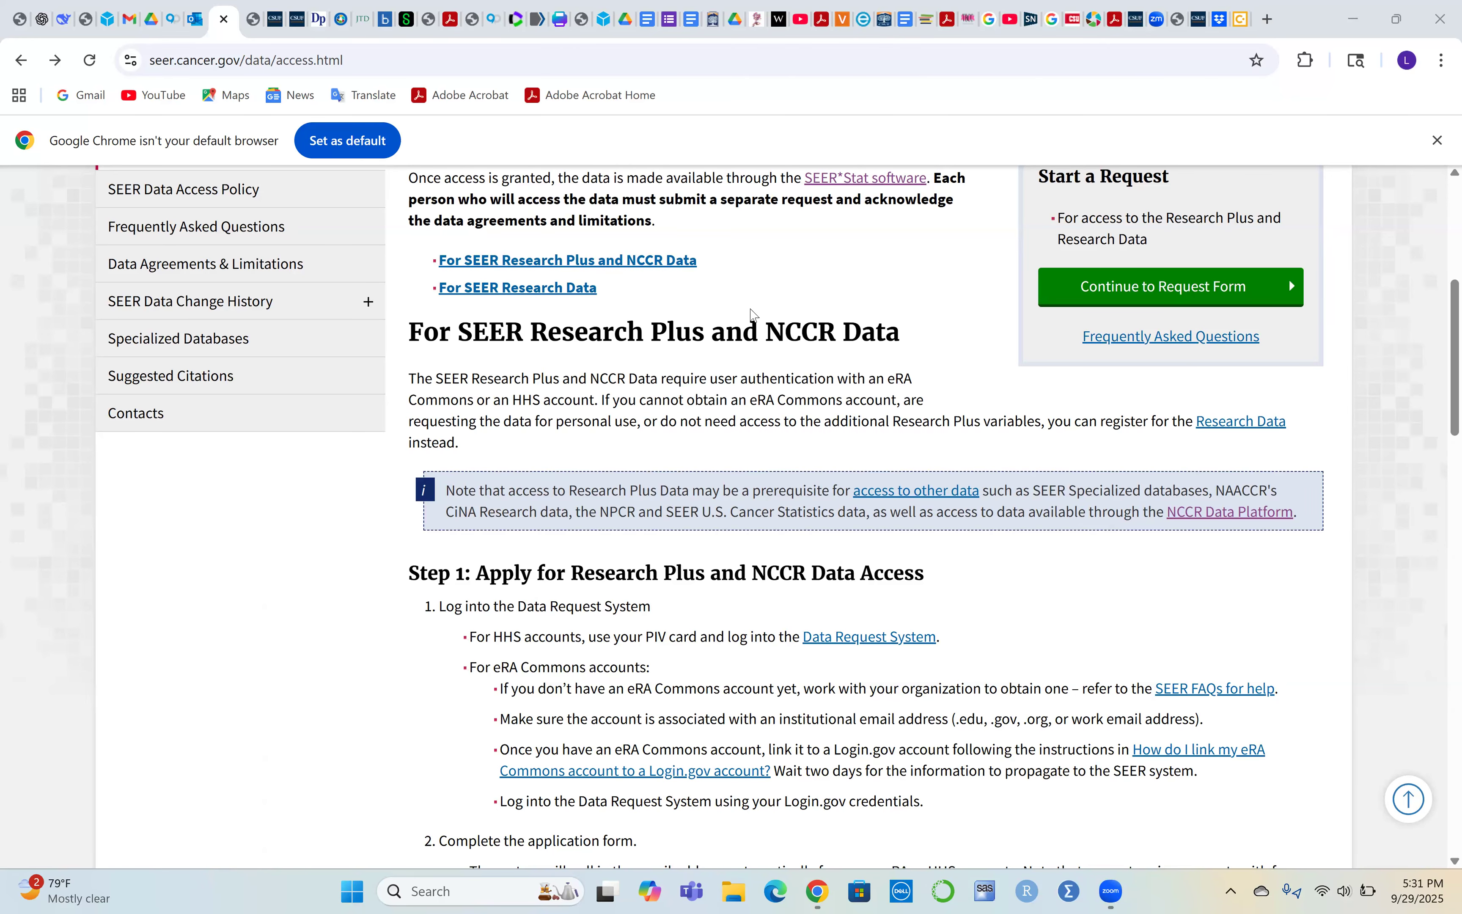
scroll(1000, 653, "down", 3)
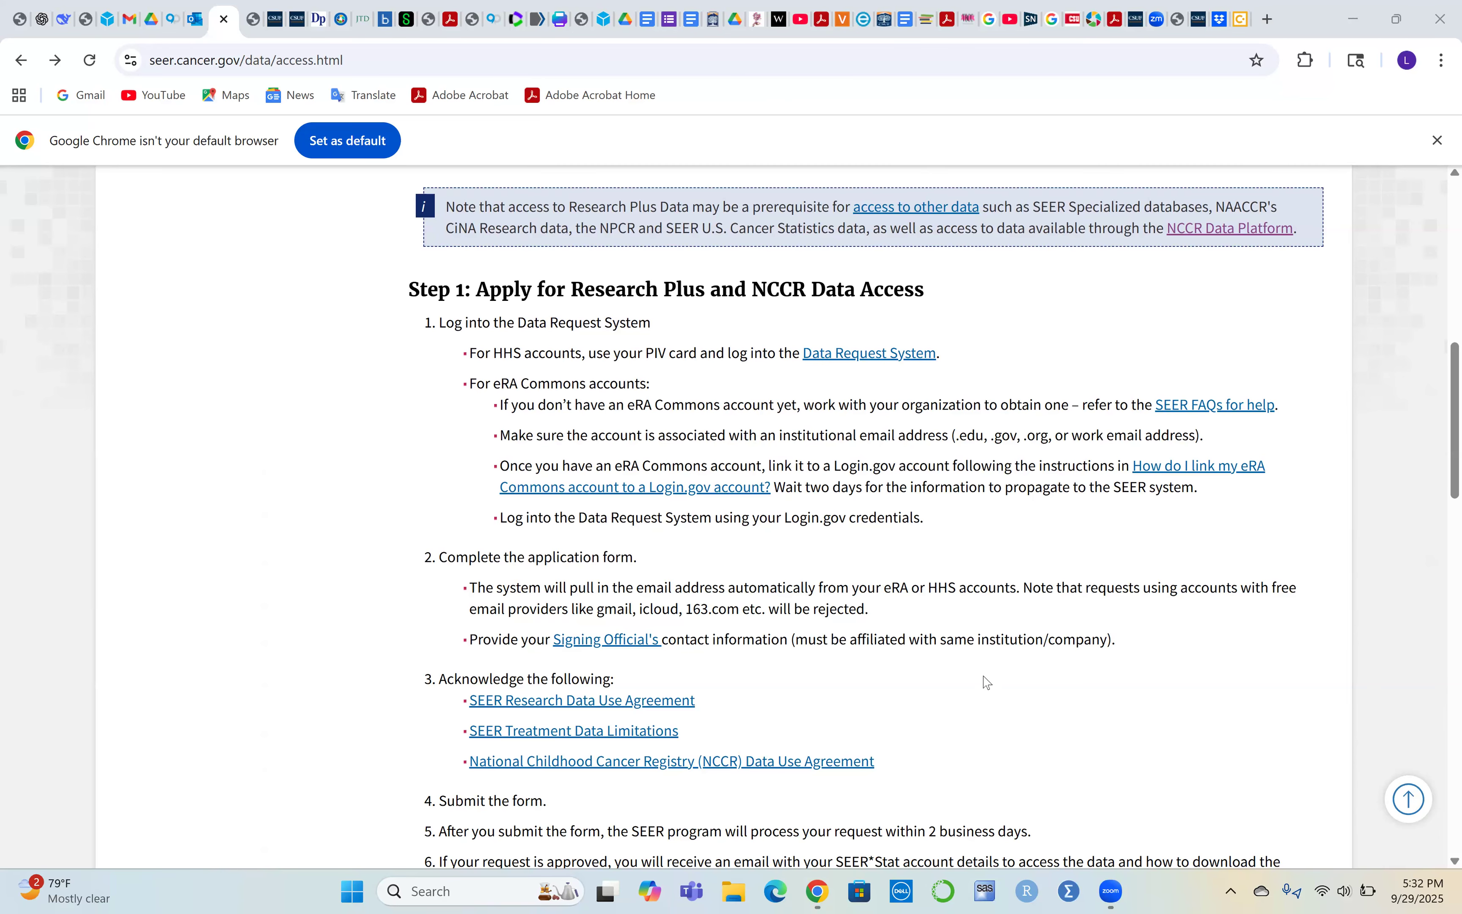
scroll(986, 682, "down", 2)
scroll(987, 682, "up", 1)
scroll(987, 681, "down", 2)
scroll(985, 682, "up", 3)
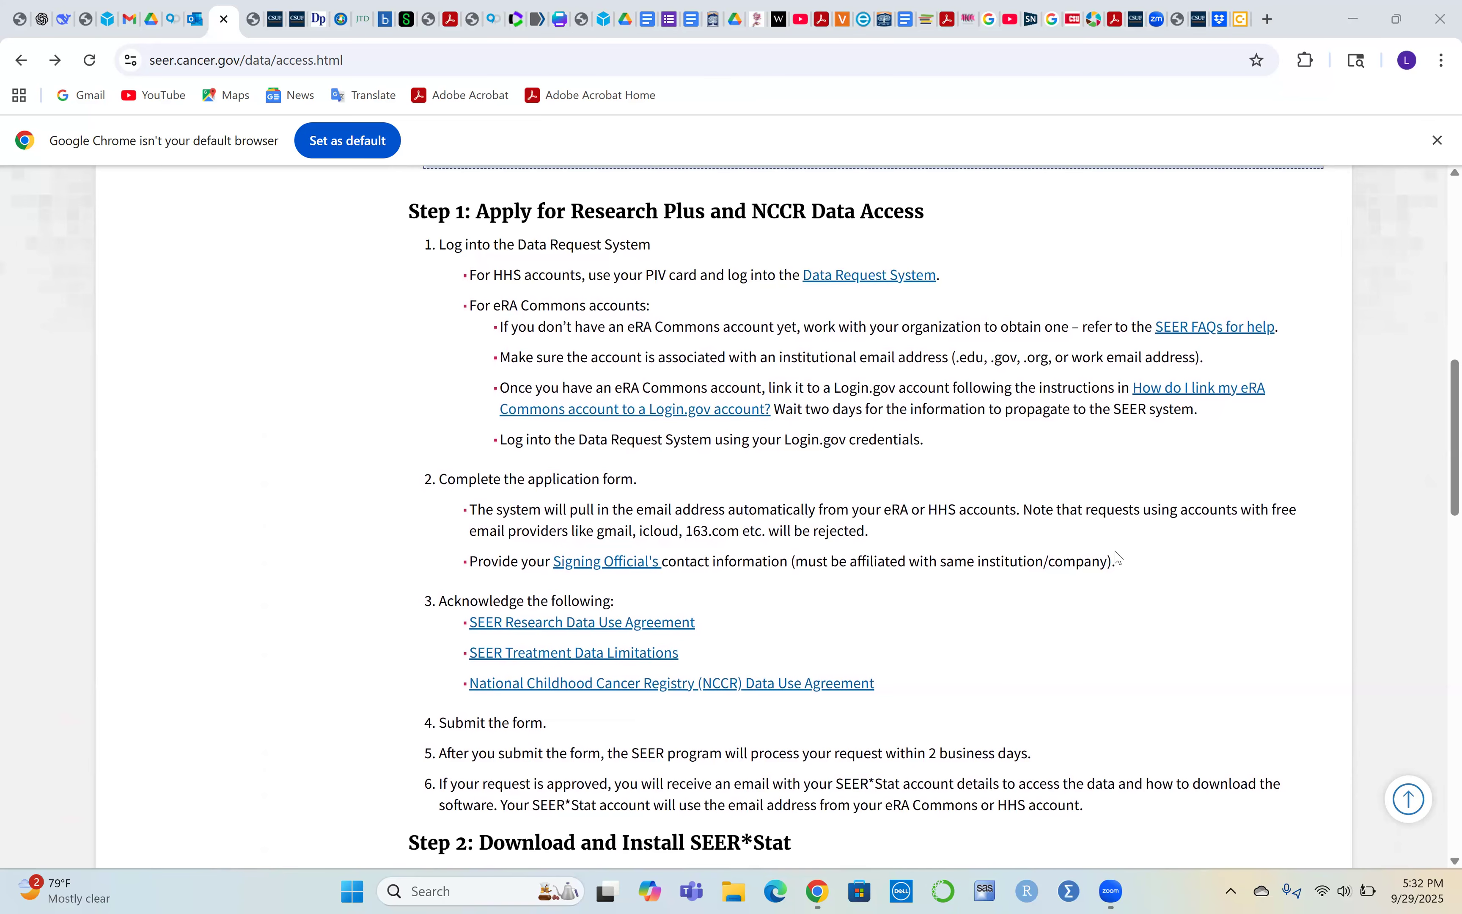
scroll(994, 507, "up", 1)
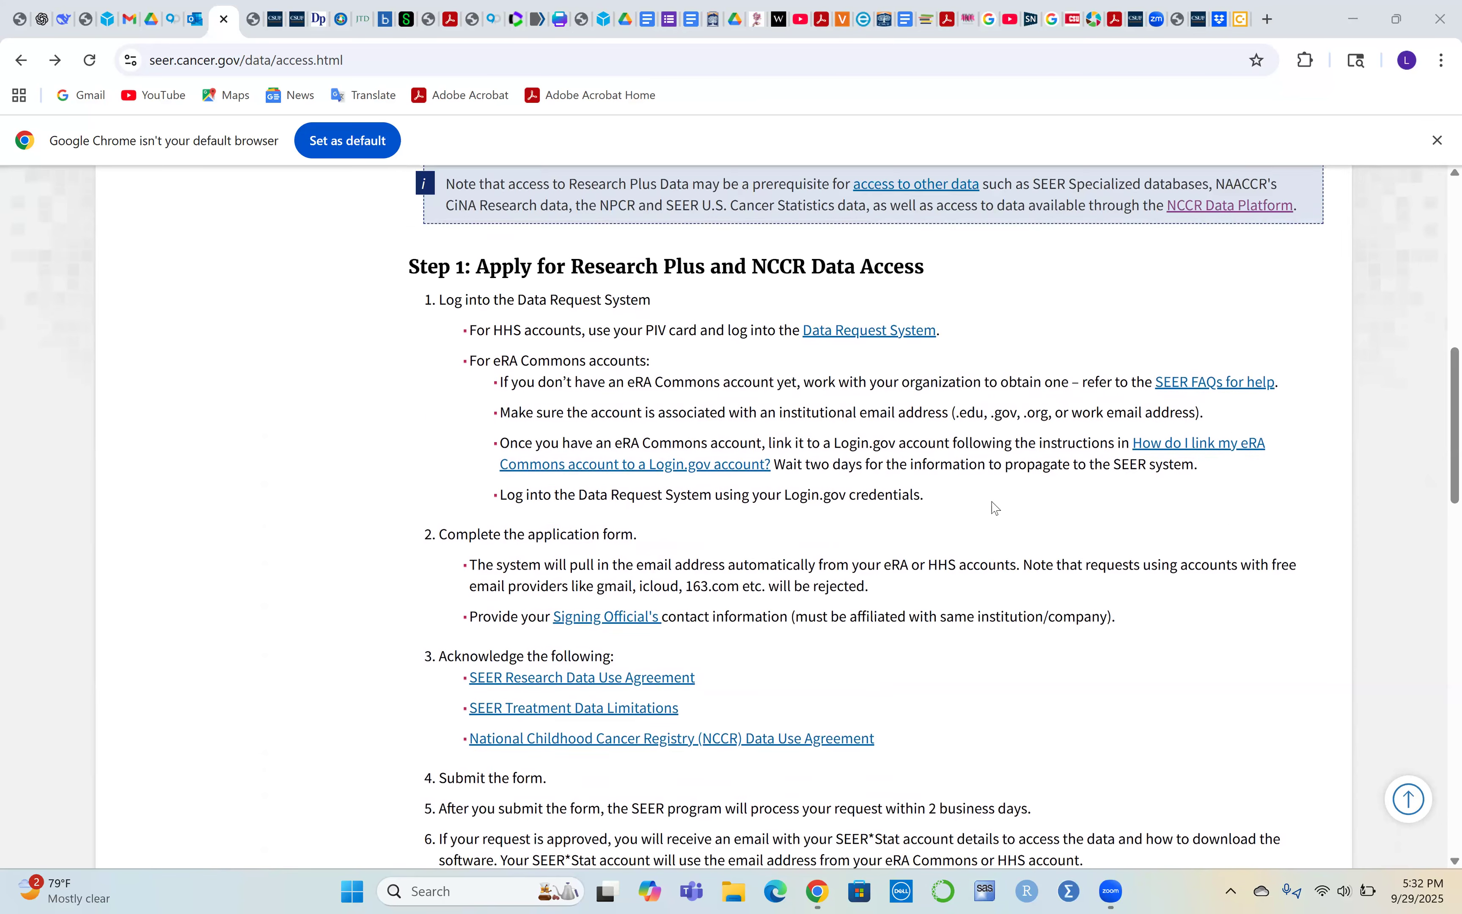
Review the SEER*Stat download and installation steps and the Research Data instructions for people without eRA Commons or HHS accounts
scroll(944, 476, "down", 5)
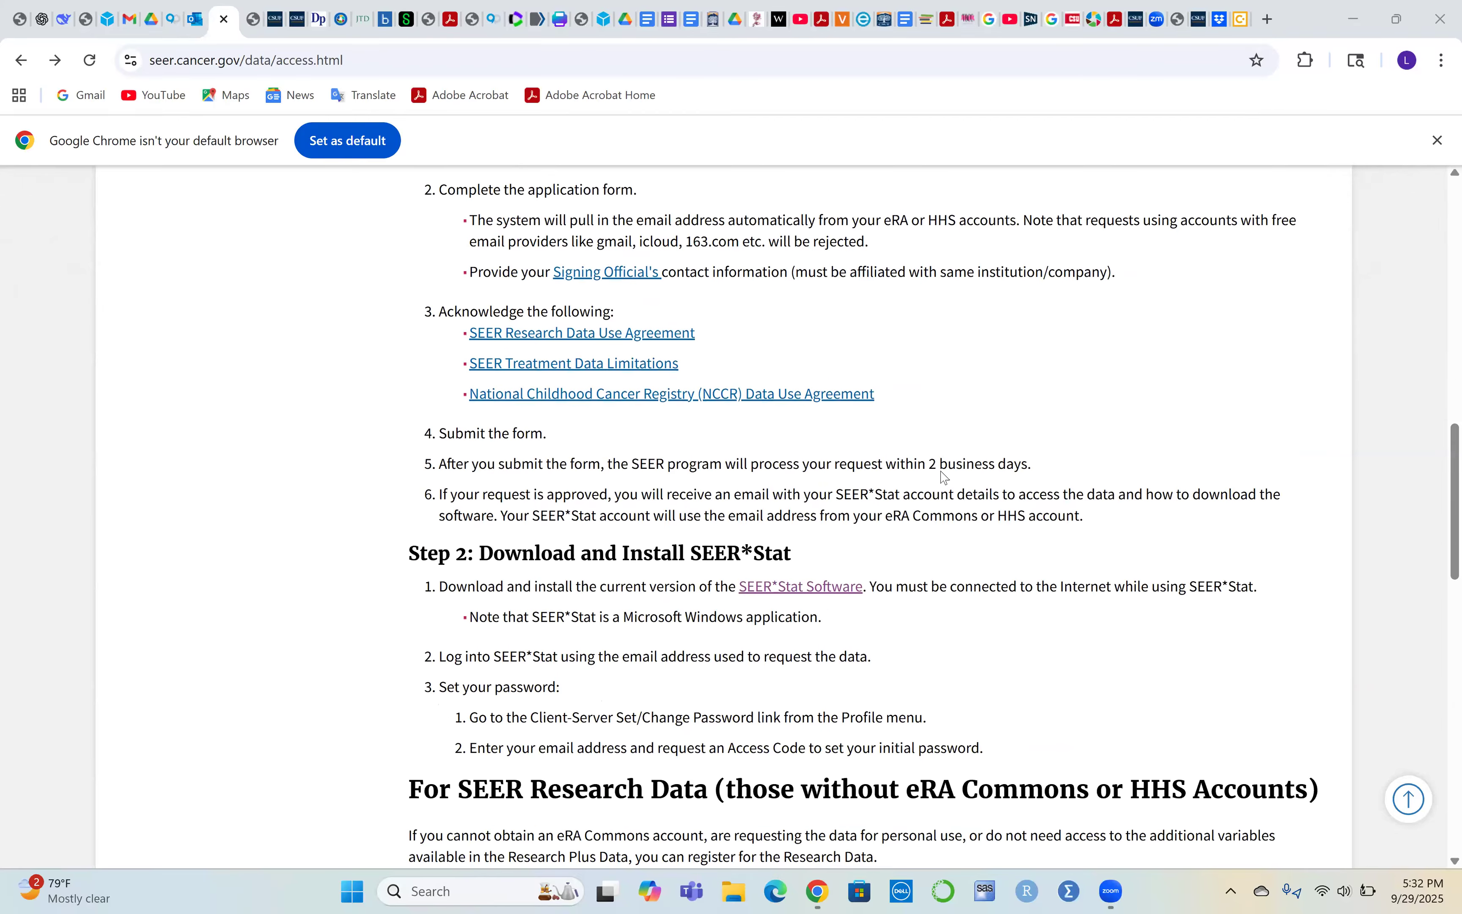
scroll(823, 791, "down", 7)
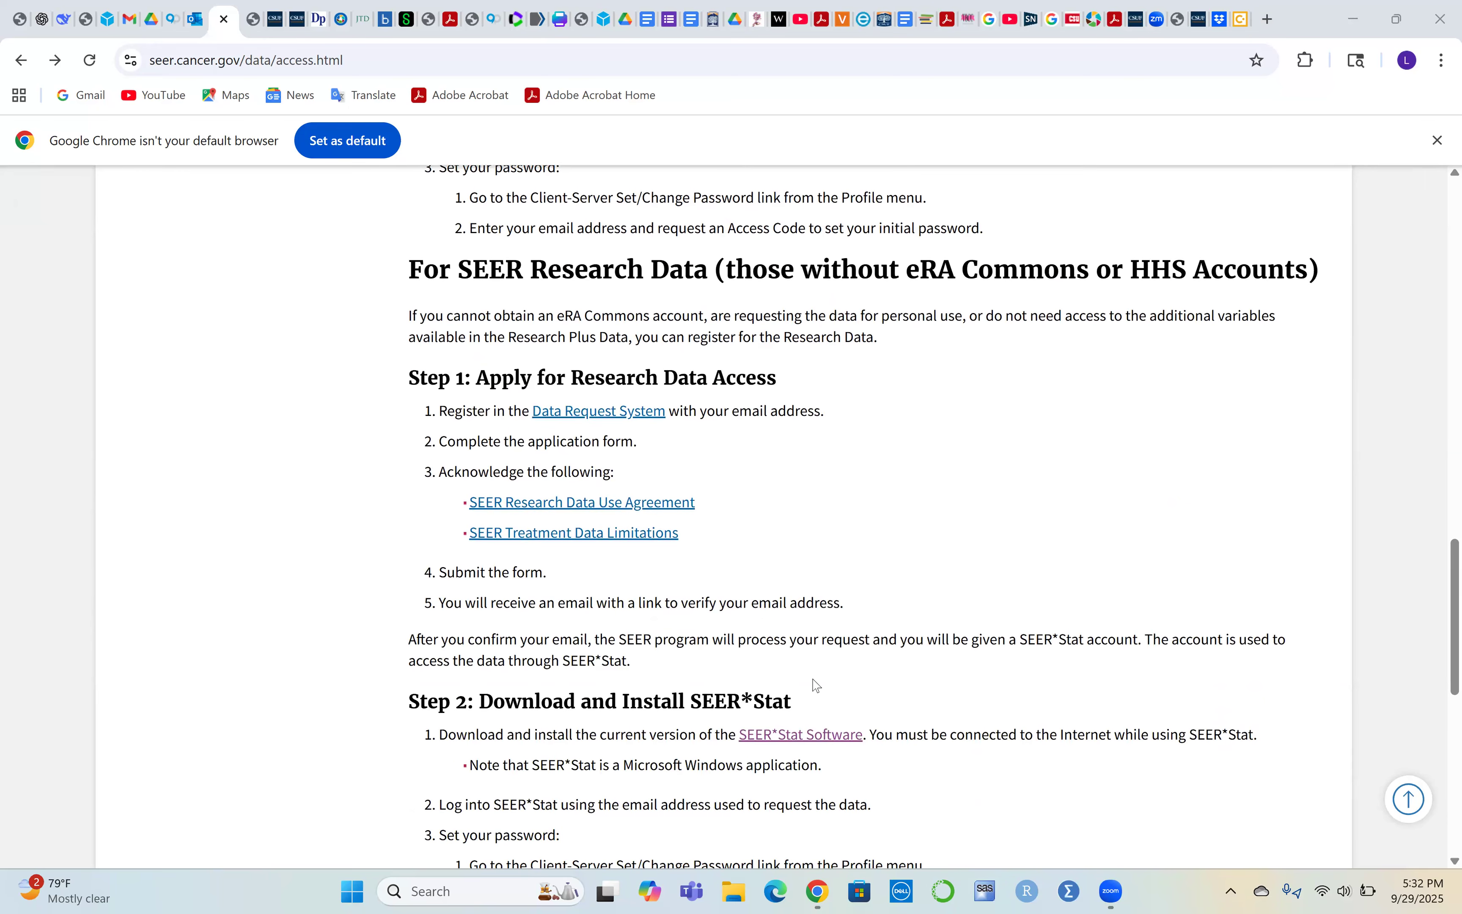
scroll(816, 685, "up", 9)
scroll(988, 681, "down", 4)
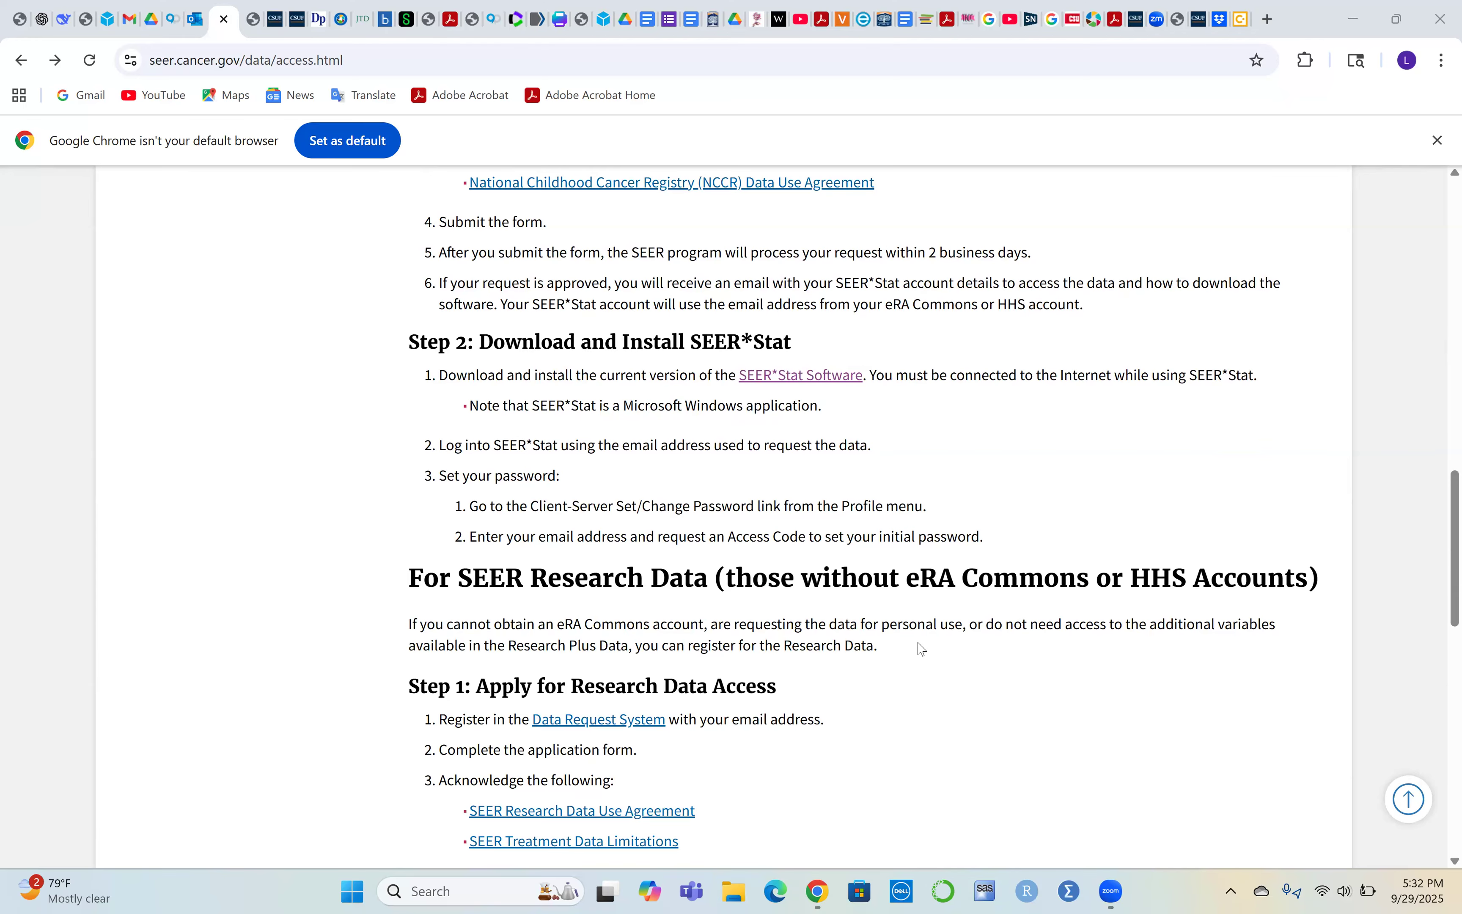
scroll(1039, 555, "up", 3)
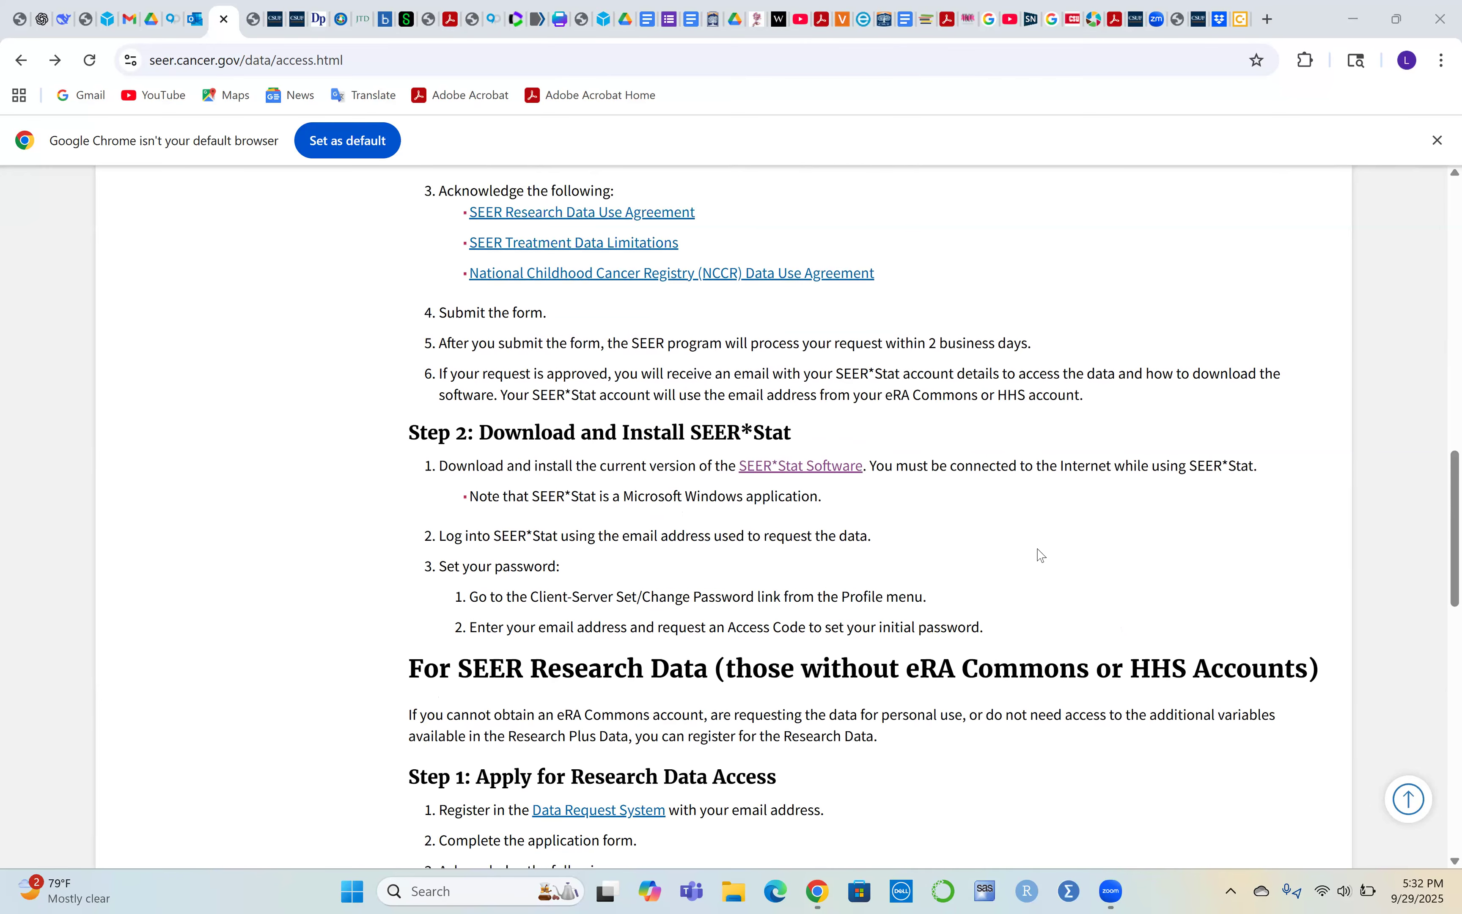
scroll(1039, 555, "up", 8)
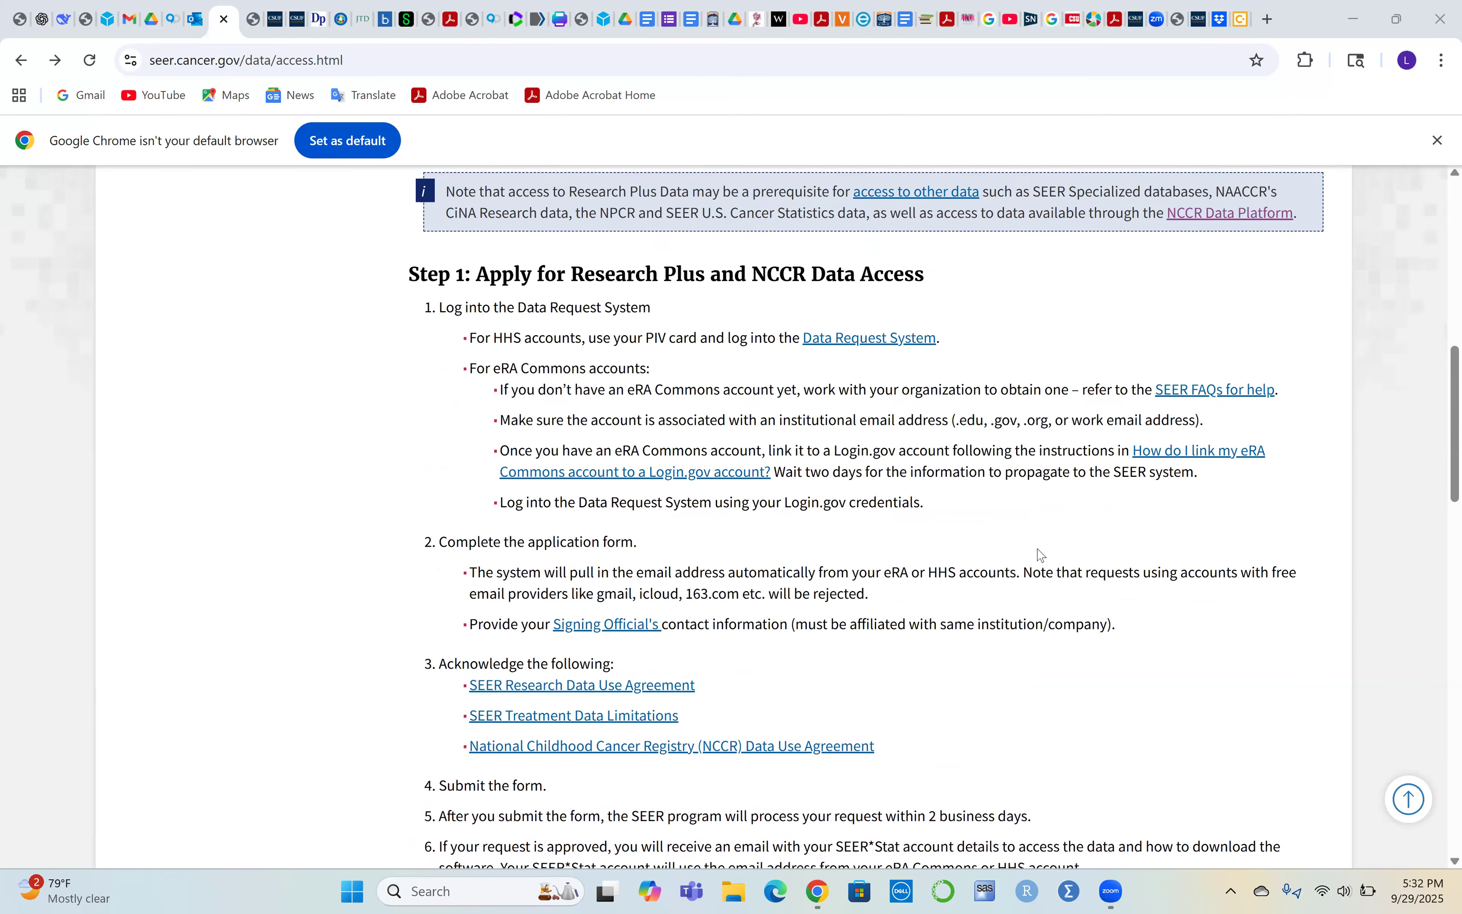
scroll(899, 622, "up", 8)
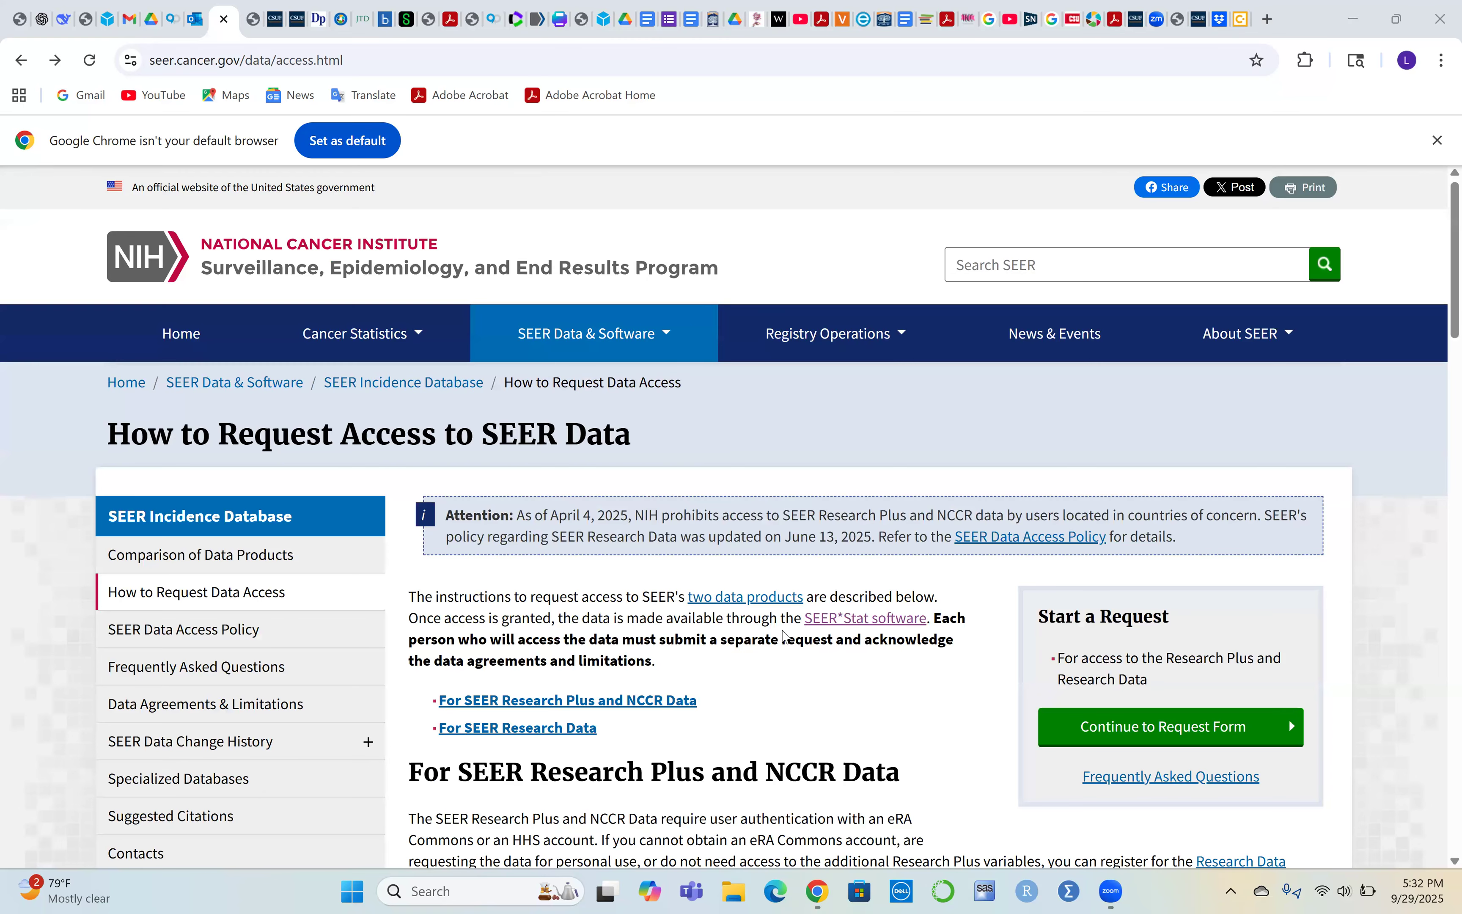
Open the SEER*Stat Installation page by way of the SEER*Stat software page linked in the access instructions
left_click(869, 626)
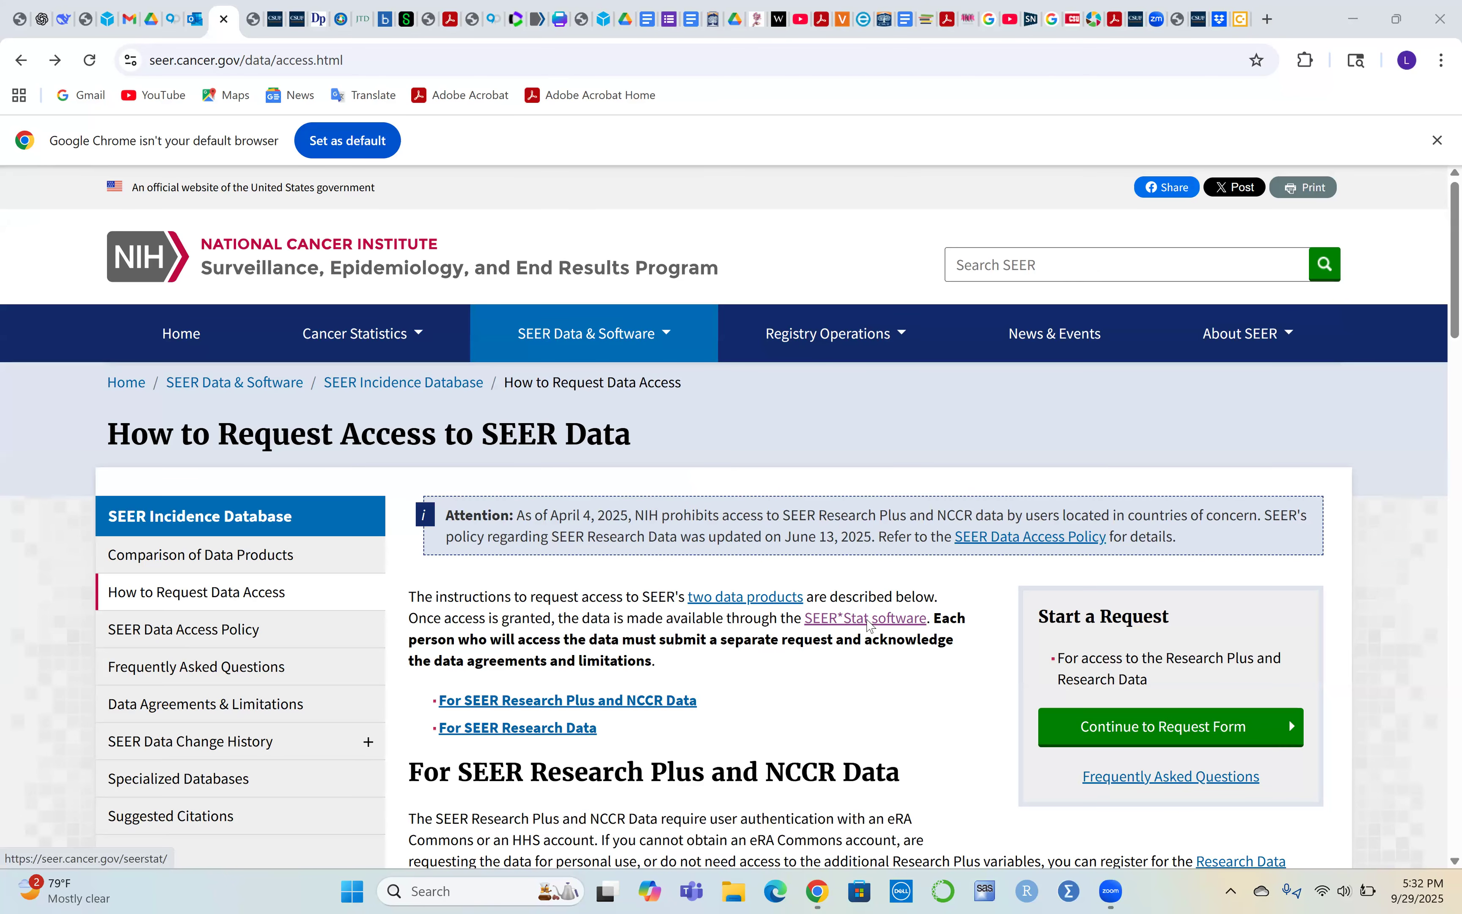
scroll(683, 709, "down", 10)
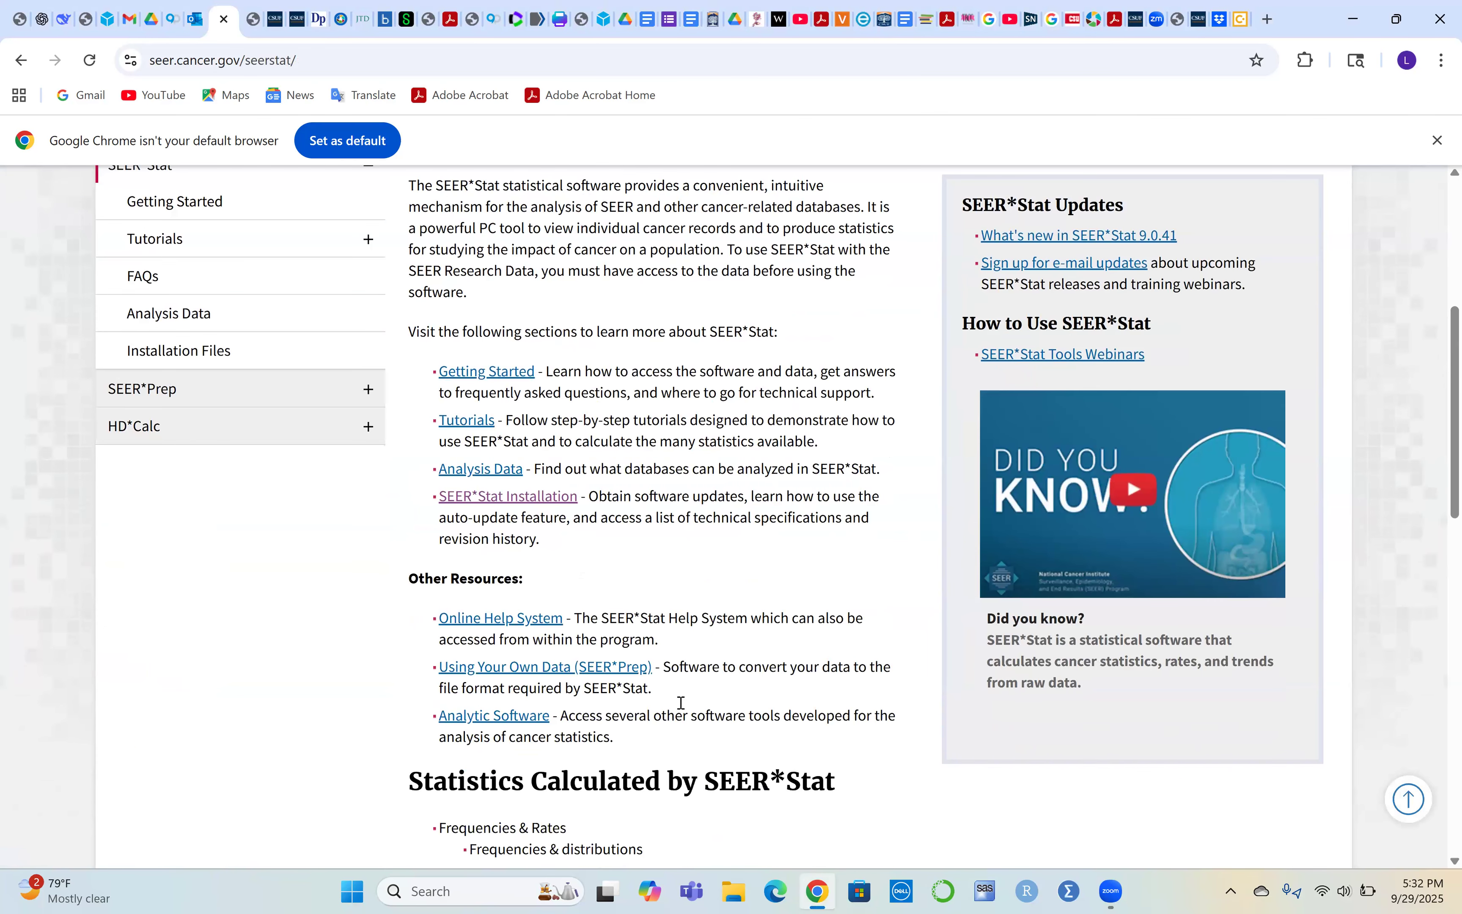
scroll(683, 709, "up", 3)
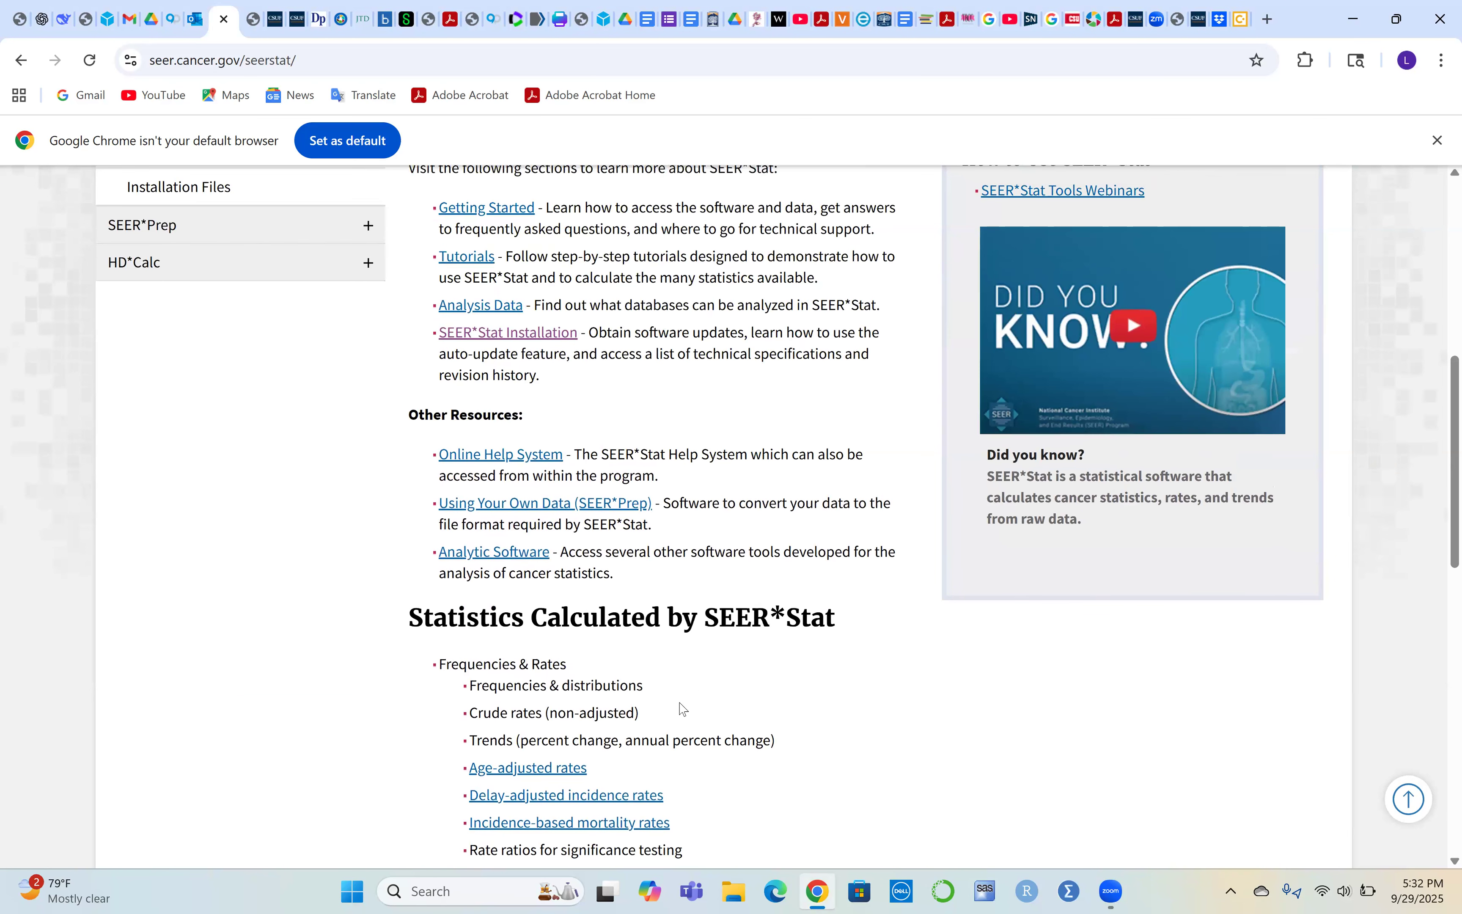
left_click(514, 339)
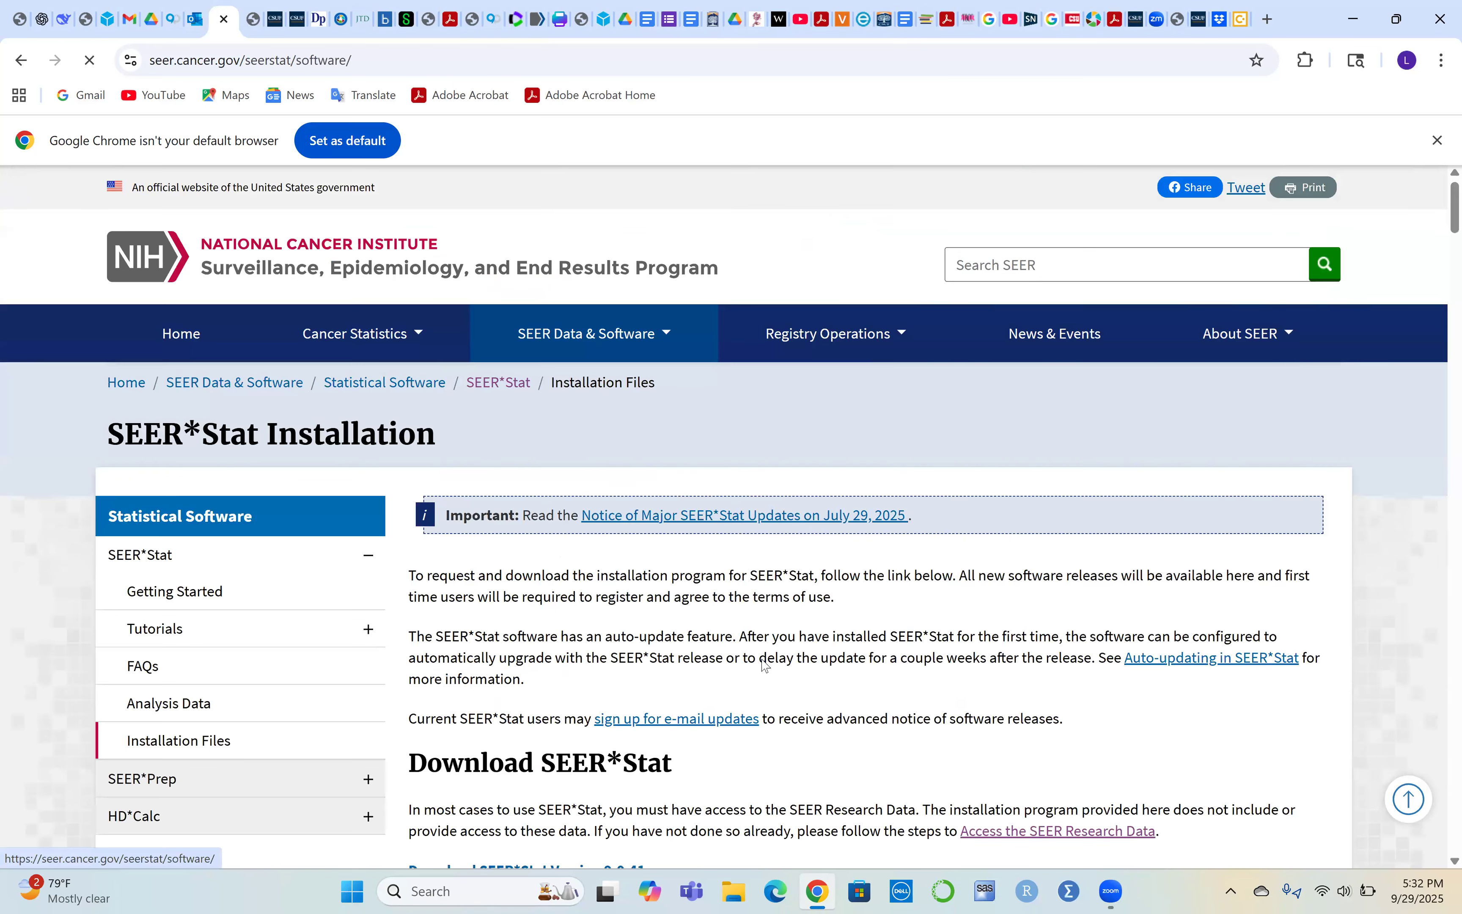
Locate the Download SEER*Stat Version 9.0.41 link on the installation page and review the surrounding download notes
scroll(761, 659, "down", 6)
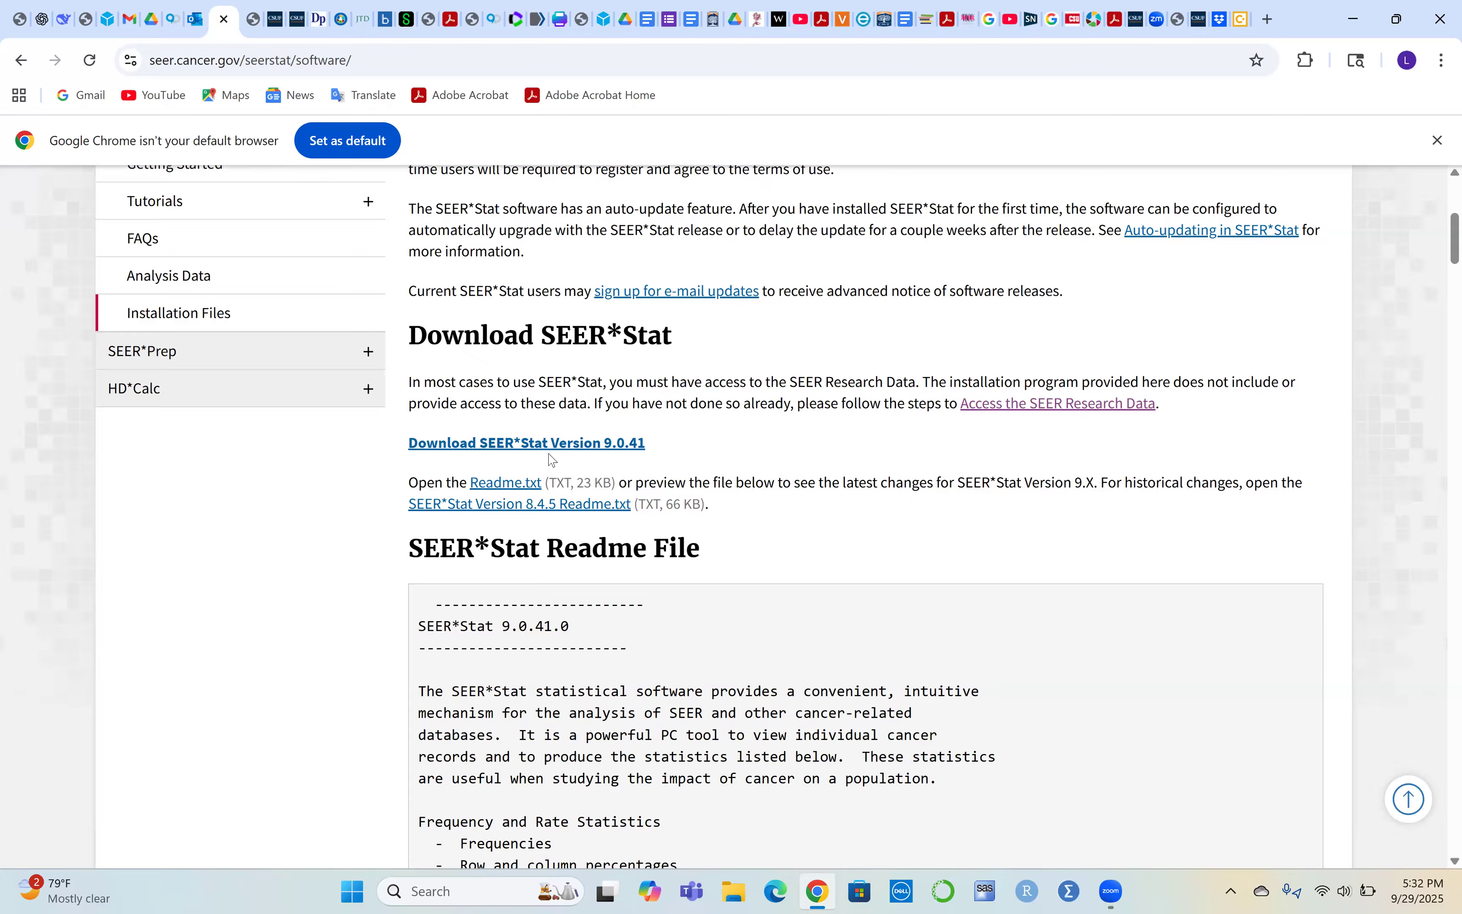
left_click(623, 453)
scroll(805, 544, "up", 3)
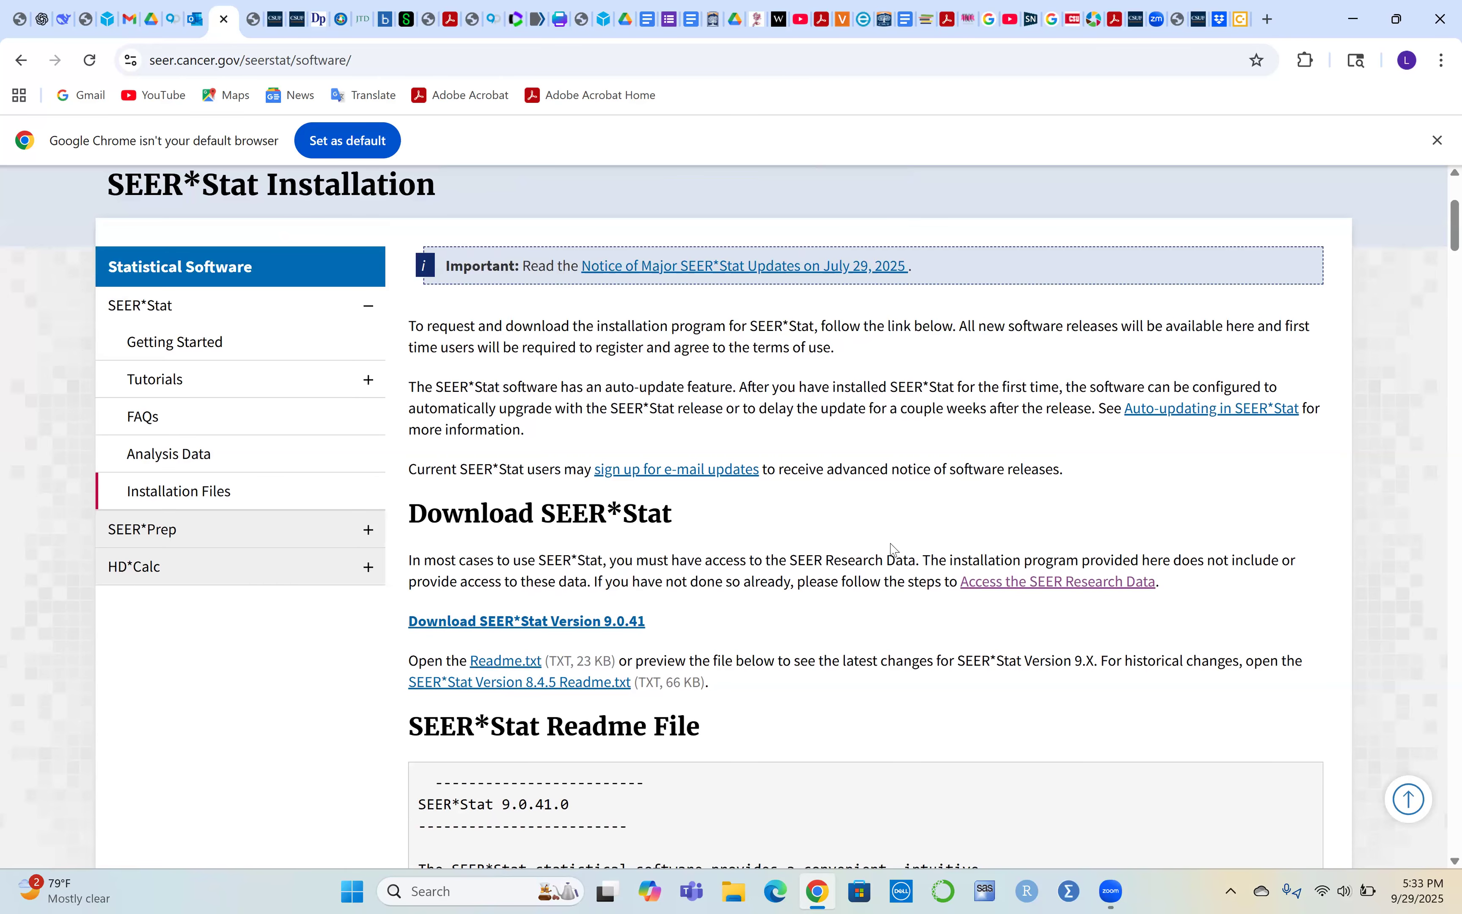
scroll(861, 633, "up", 1)
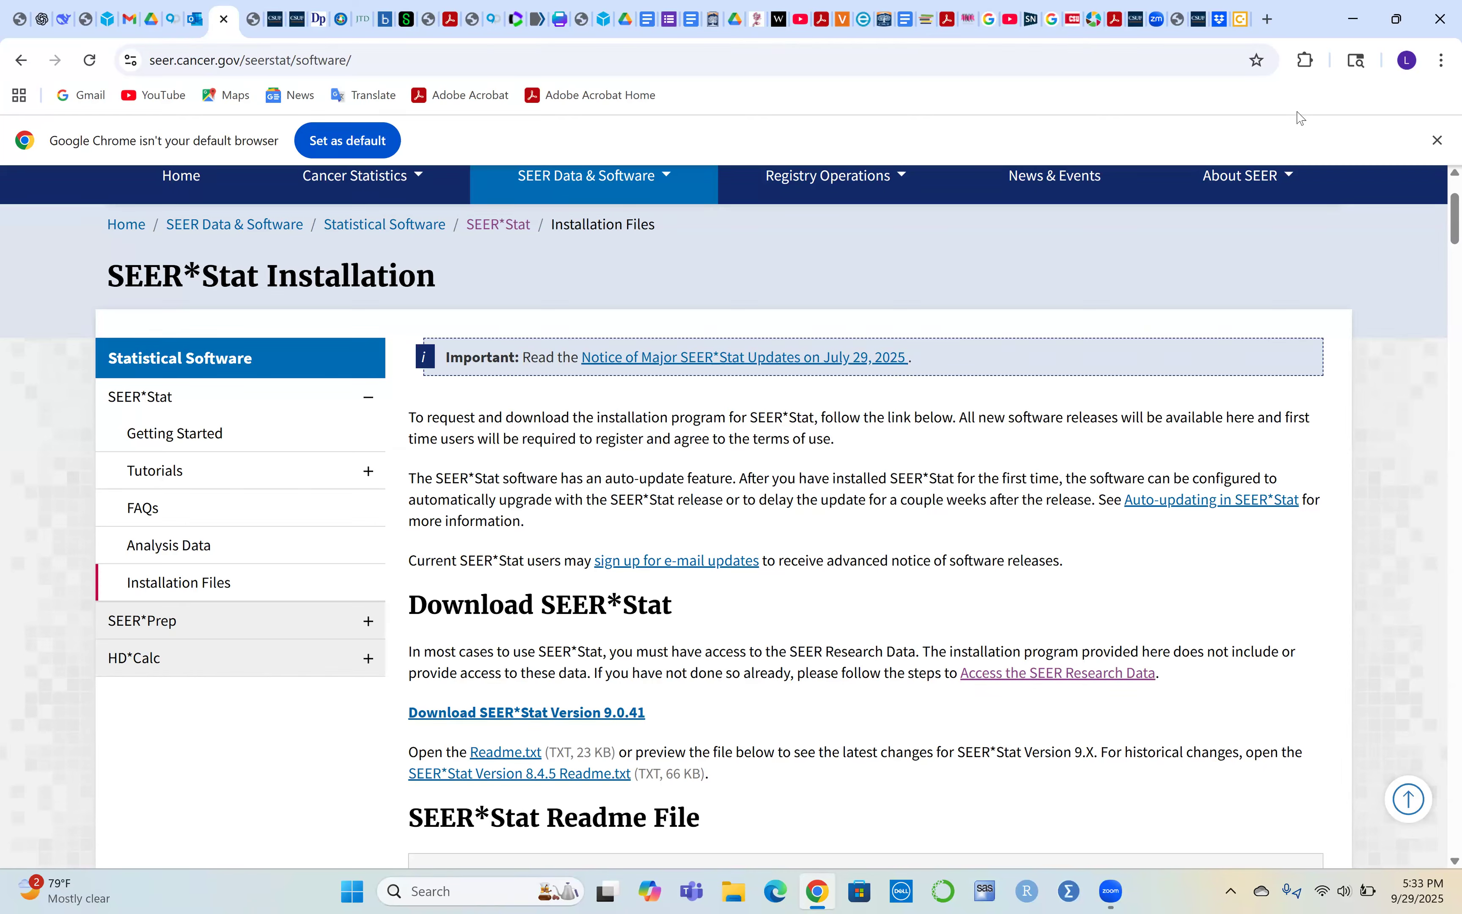
left_click(532, 713)
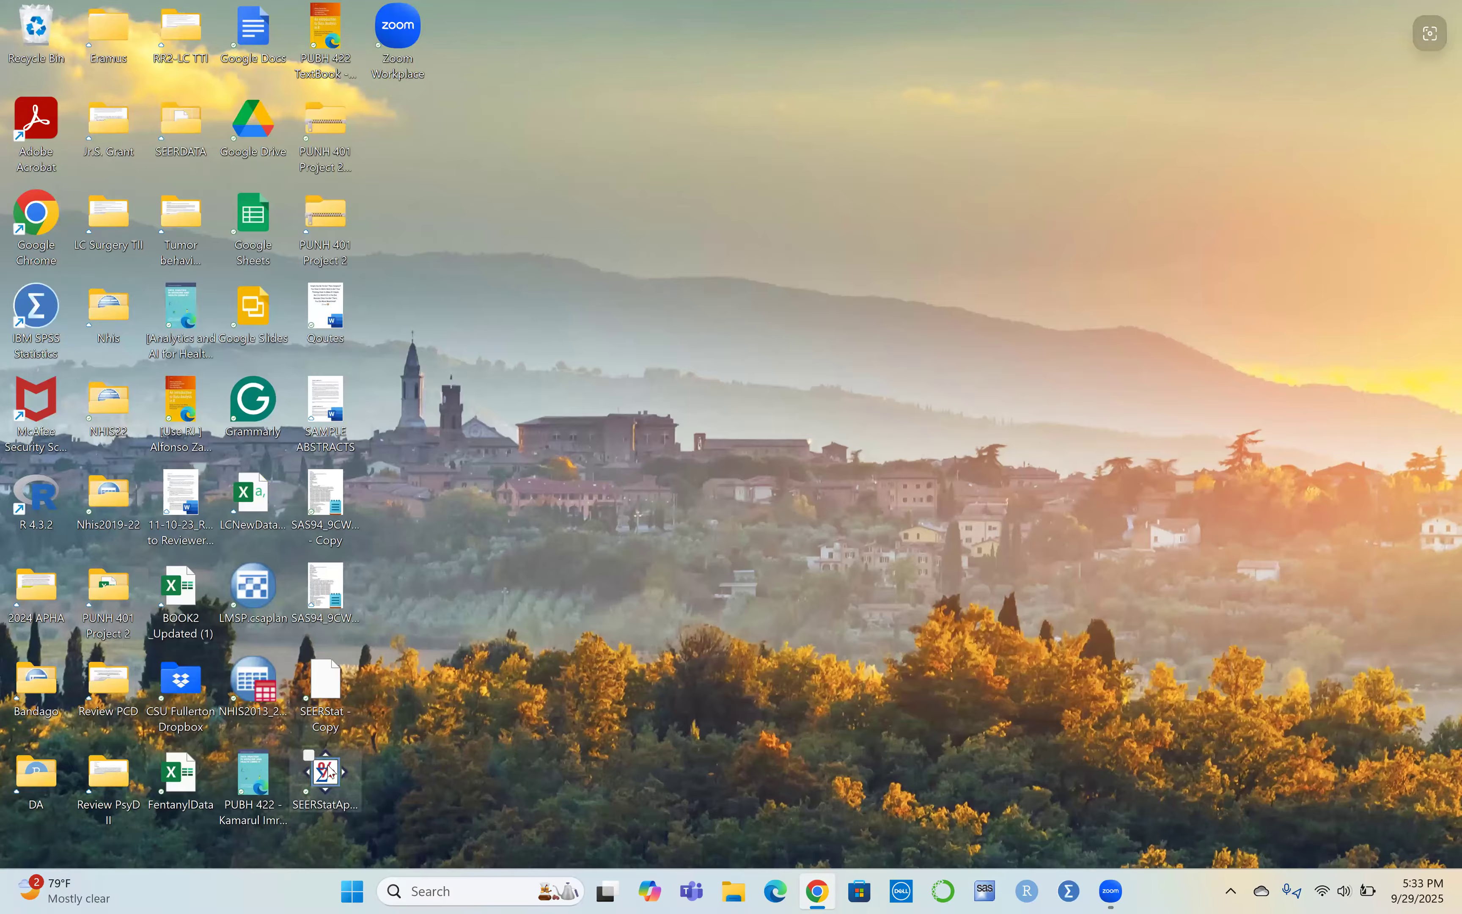
Launch the SEER*Stat application from the desktop and start a new Case Listing session
double_click(327, 790)
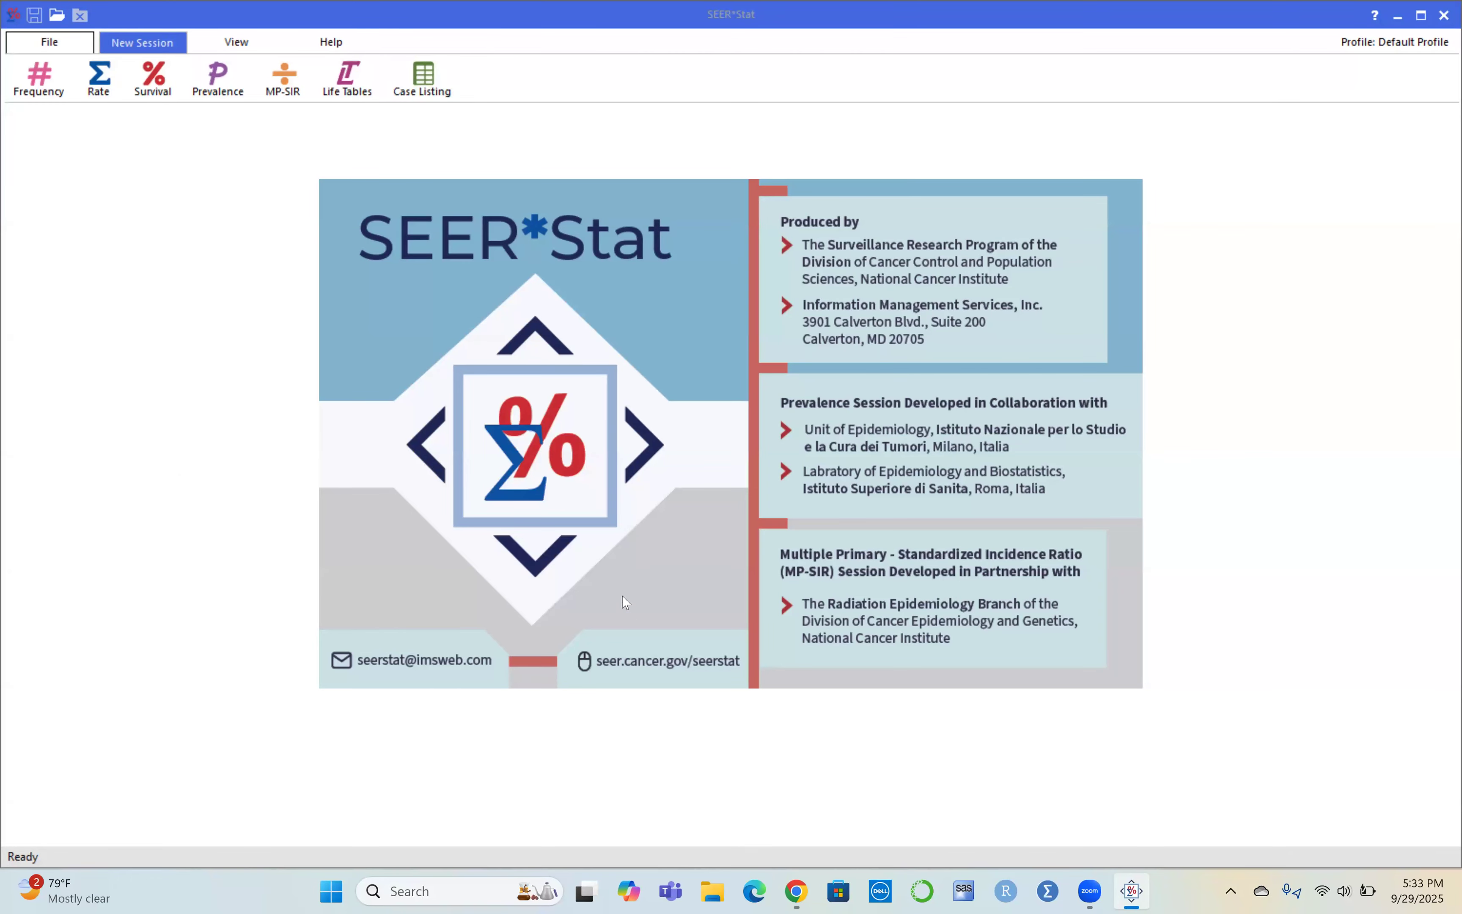
left_click(424, 82)
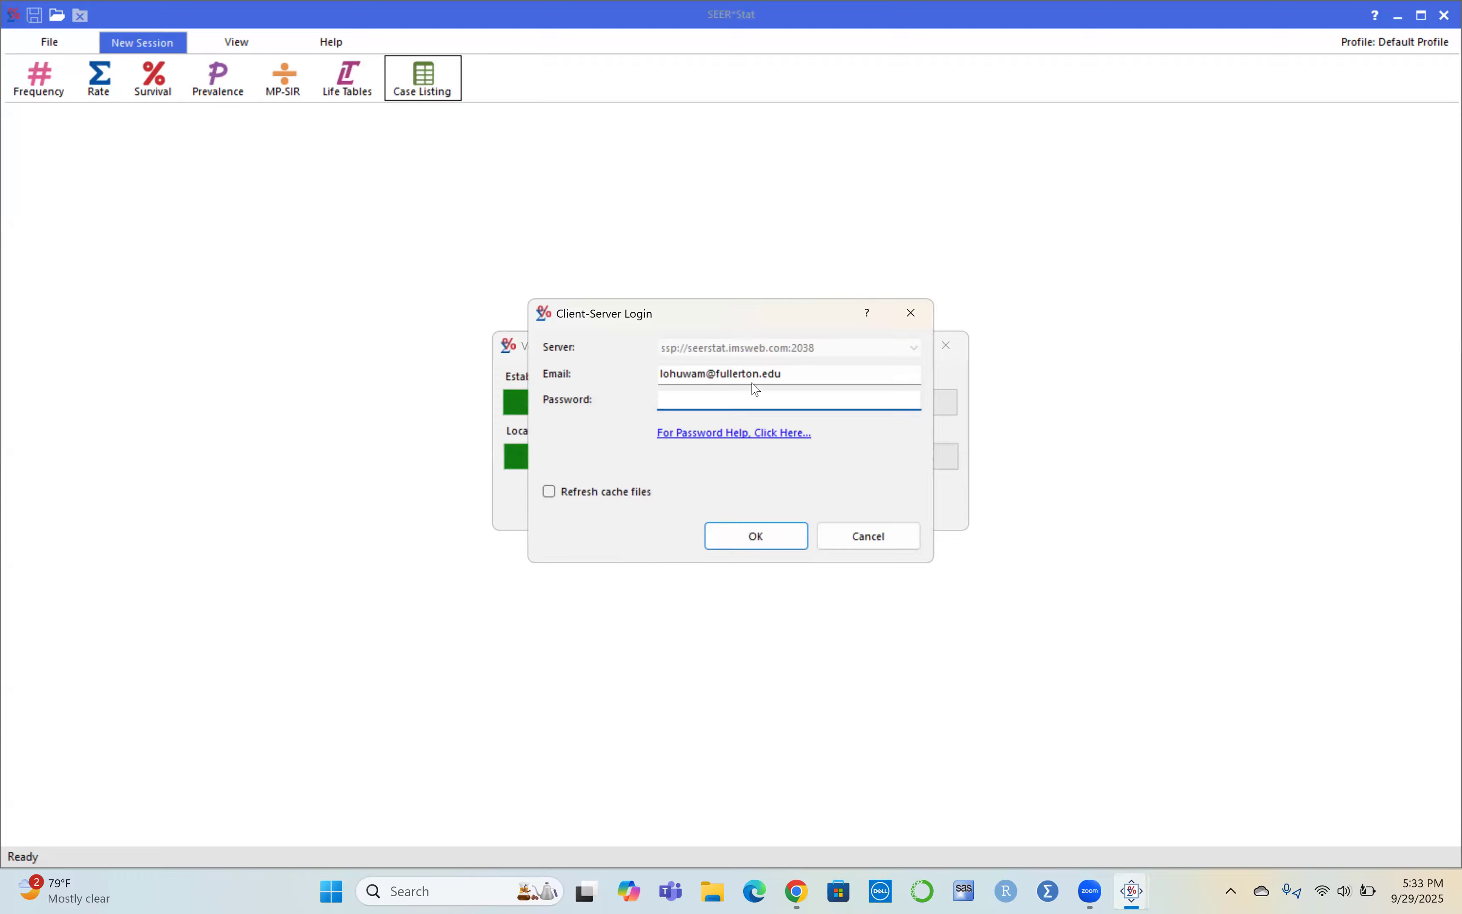
Log in to the SEER*Stat server with the account password and dismiss the server login message
key("Caps_Lock")
type("*")
key("BackSpace")
type("************")
left_click(800, 541)
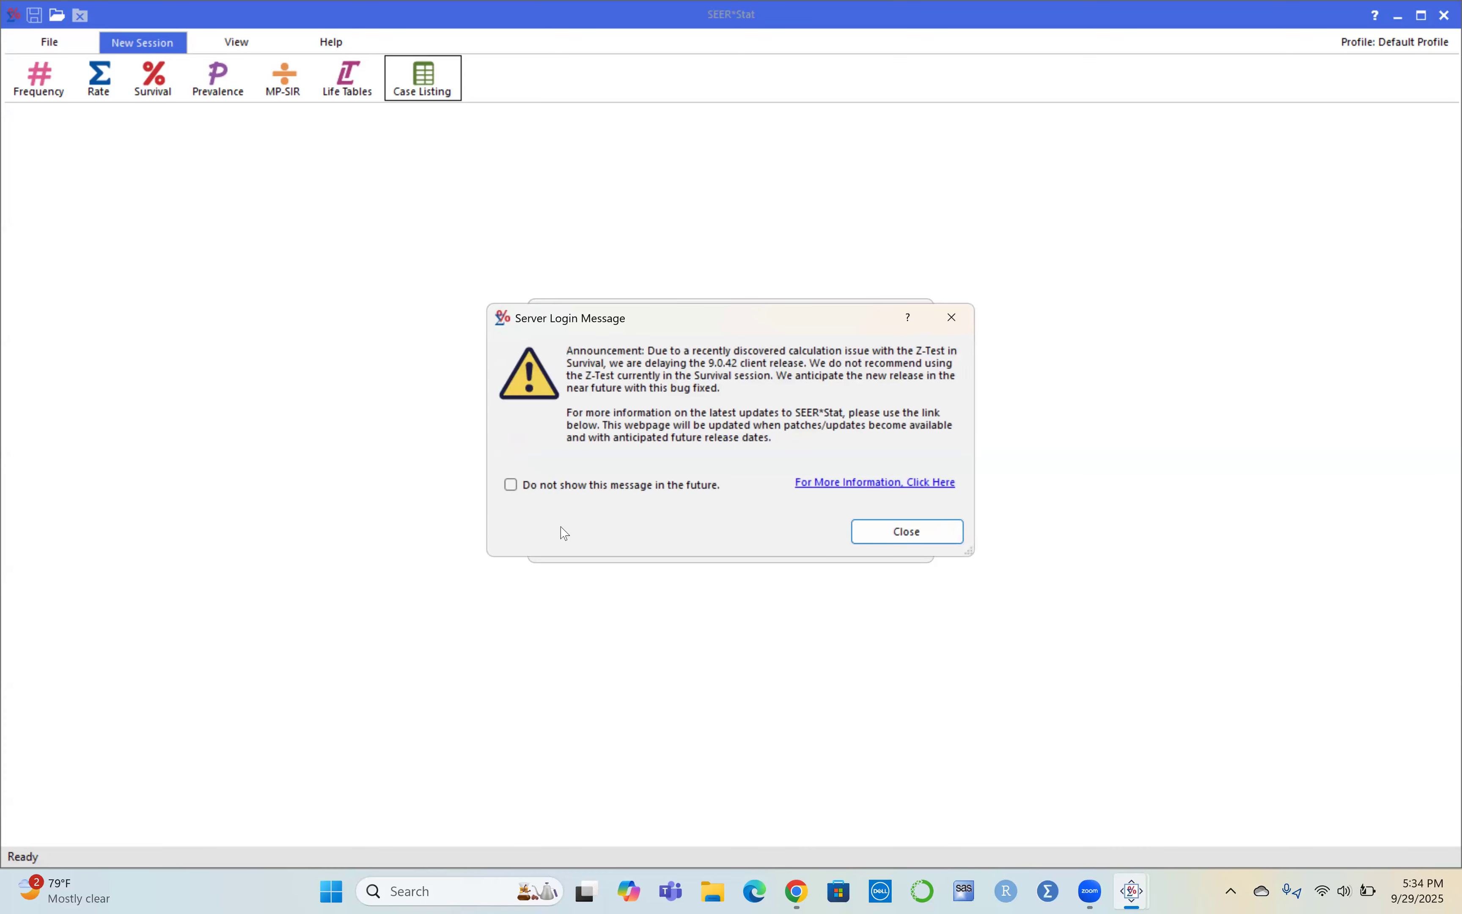
left_click(893, 538)
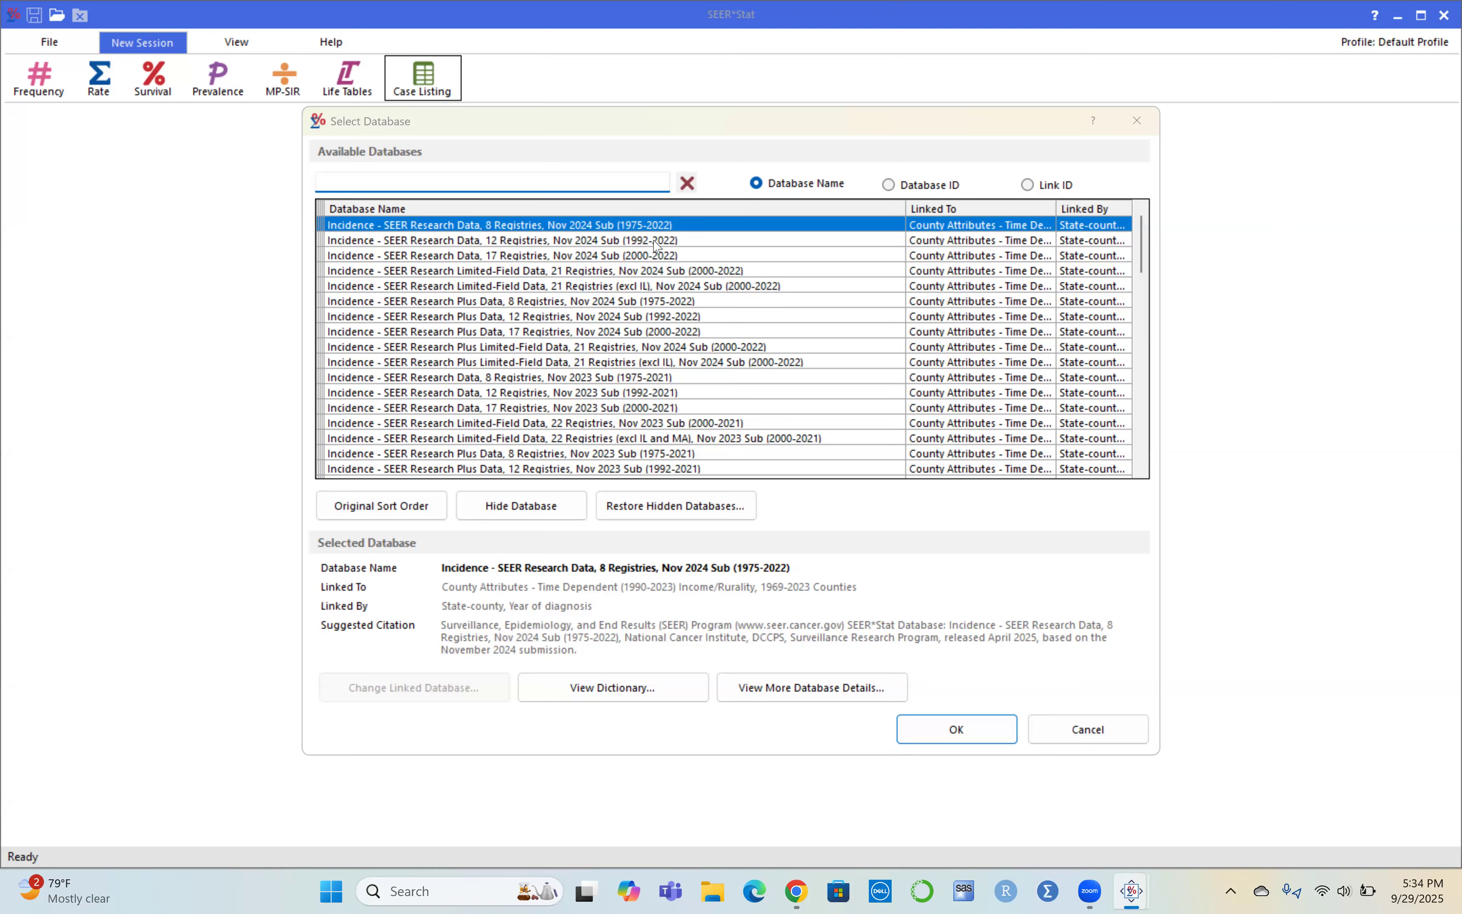
left_click(1094, 122)
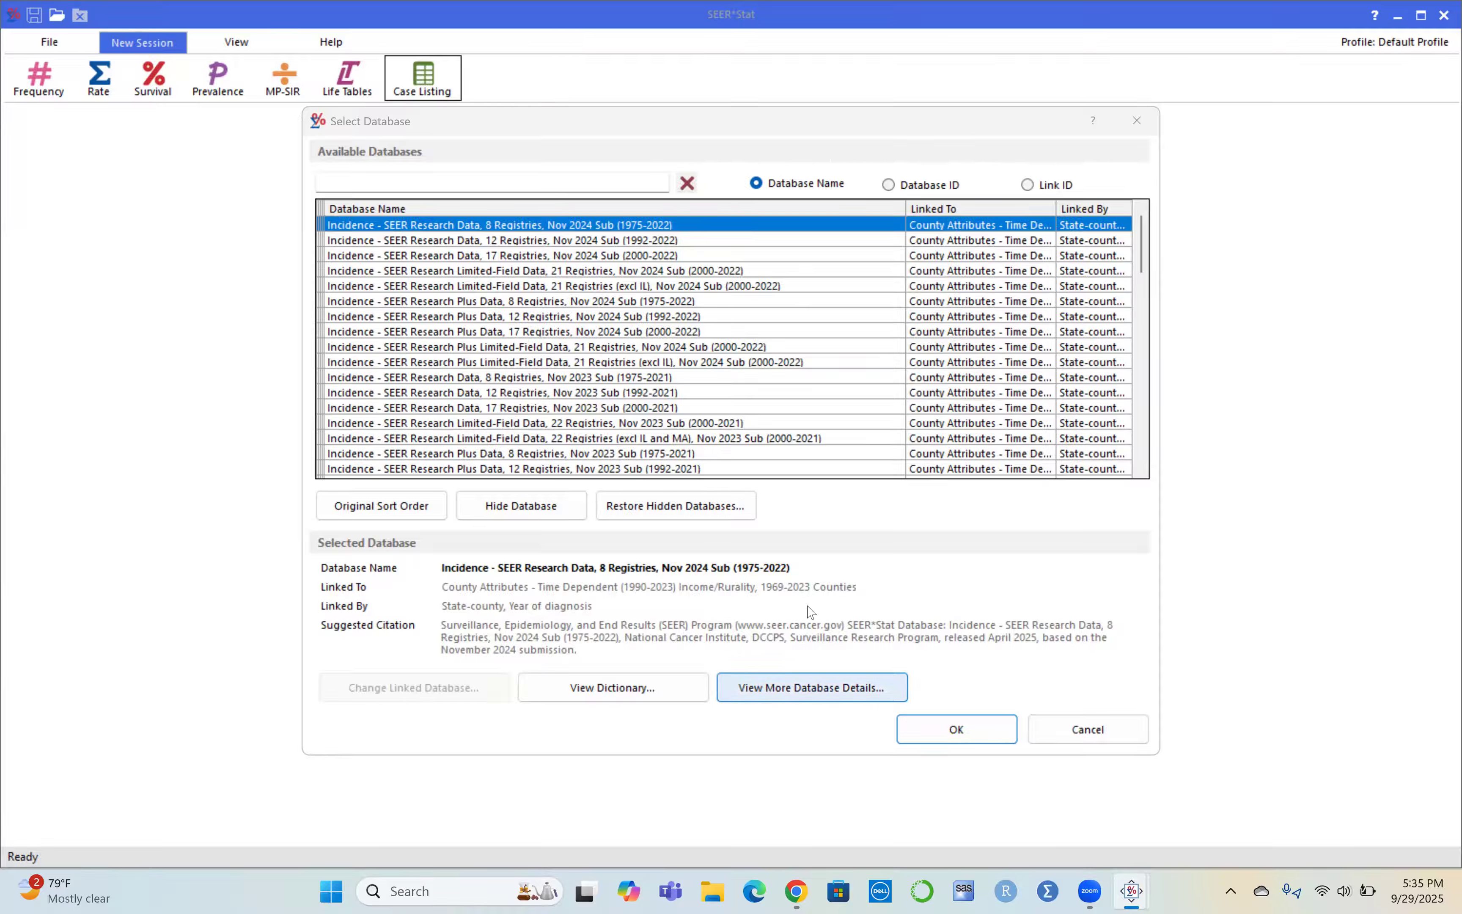
left_click(629, 695)
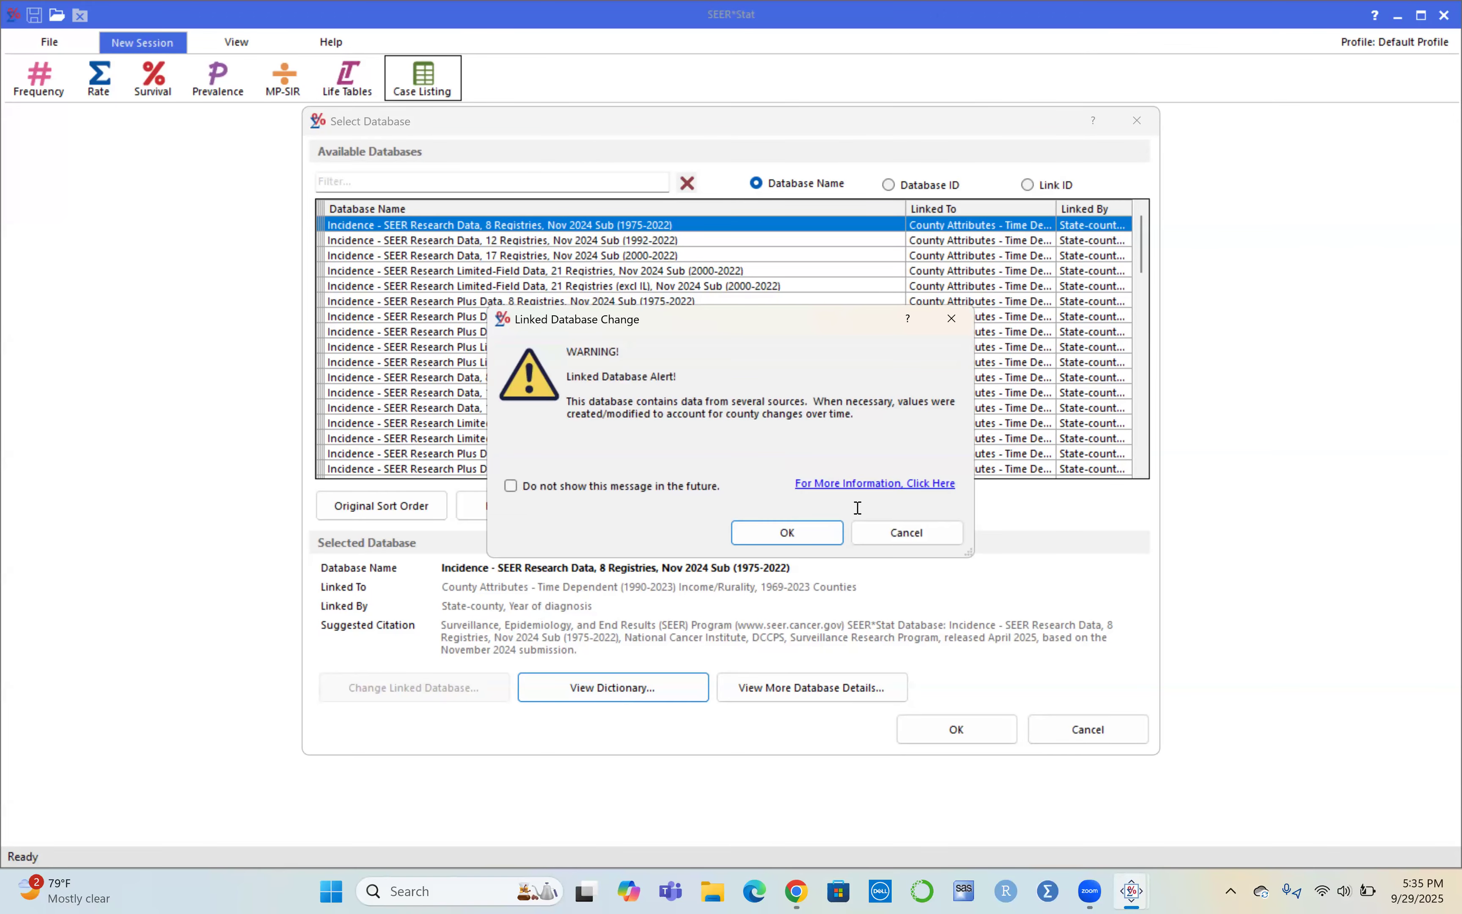
left_click(946, 316)
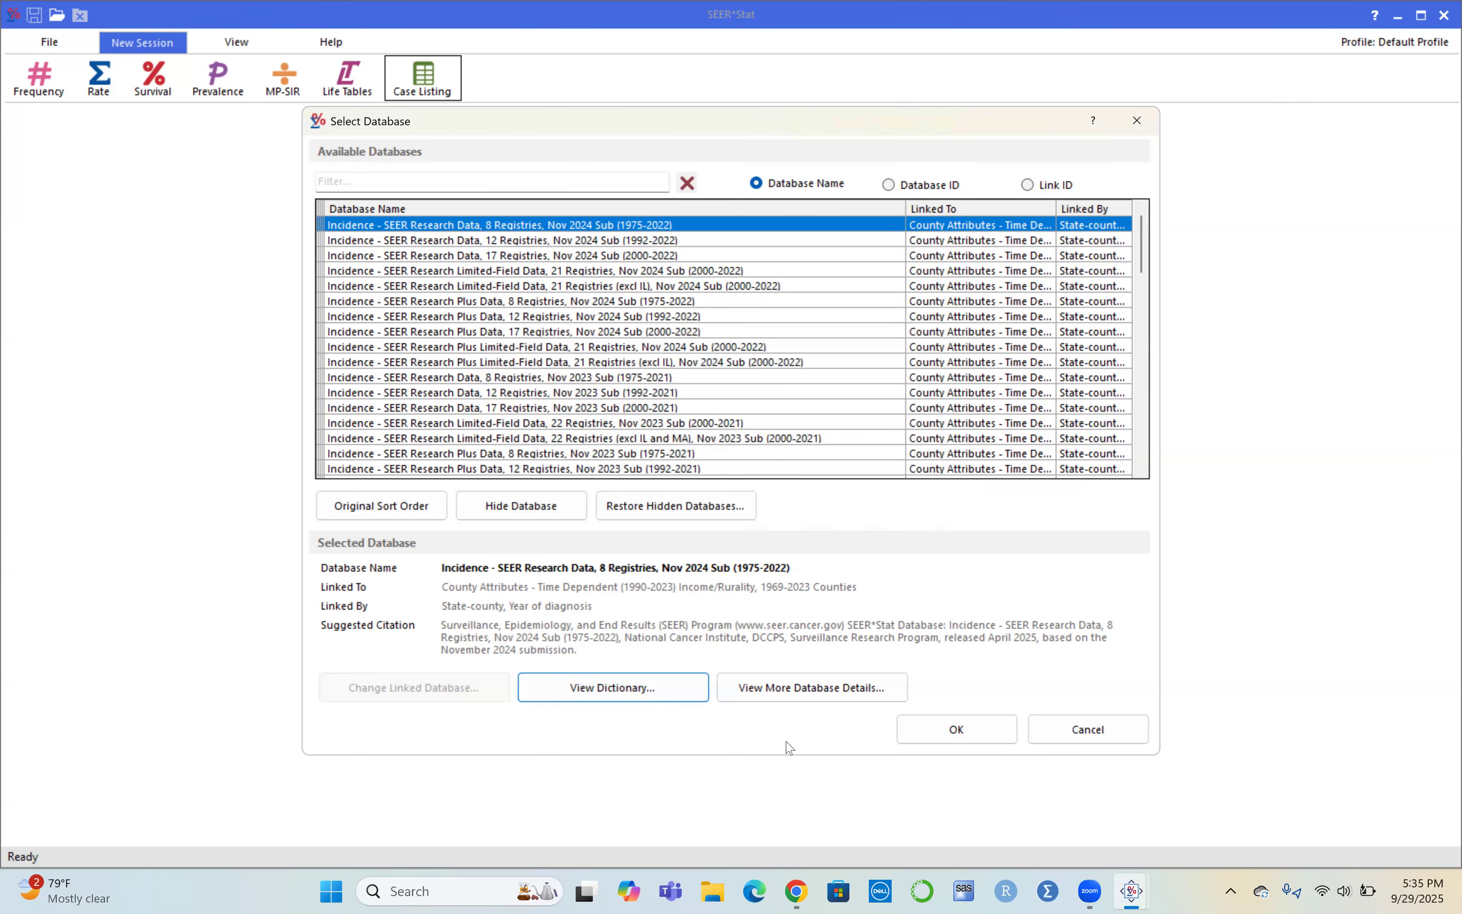
View more details for the selected 8 Registries, Nov 2024 Sub database and look over the SEER November 2024 Submission documentation page
left_click(847, 692)
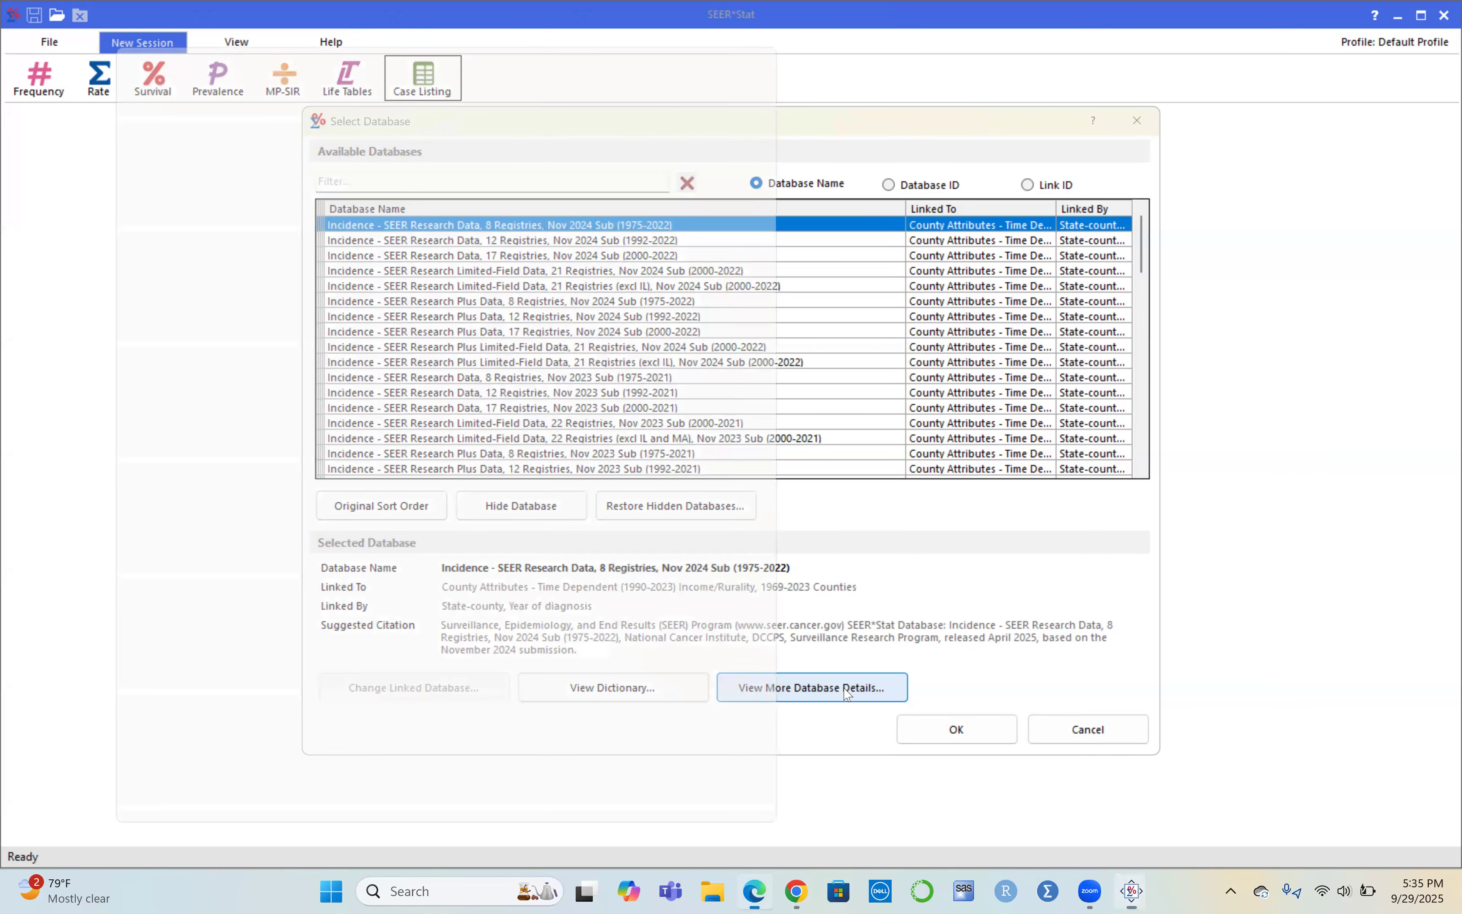
left_click_drag(537, 9, 537, 2)
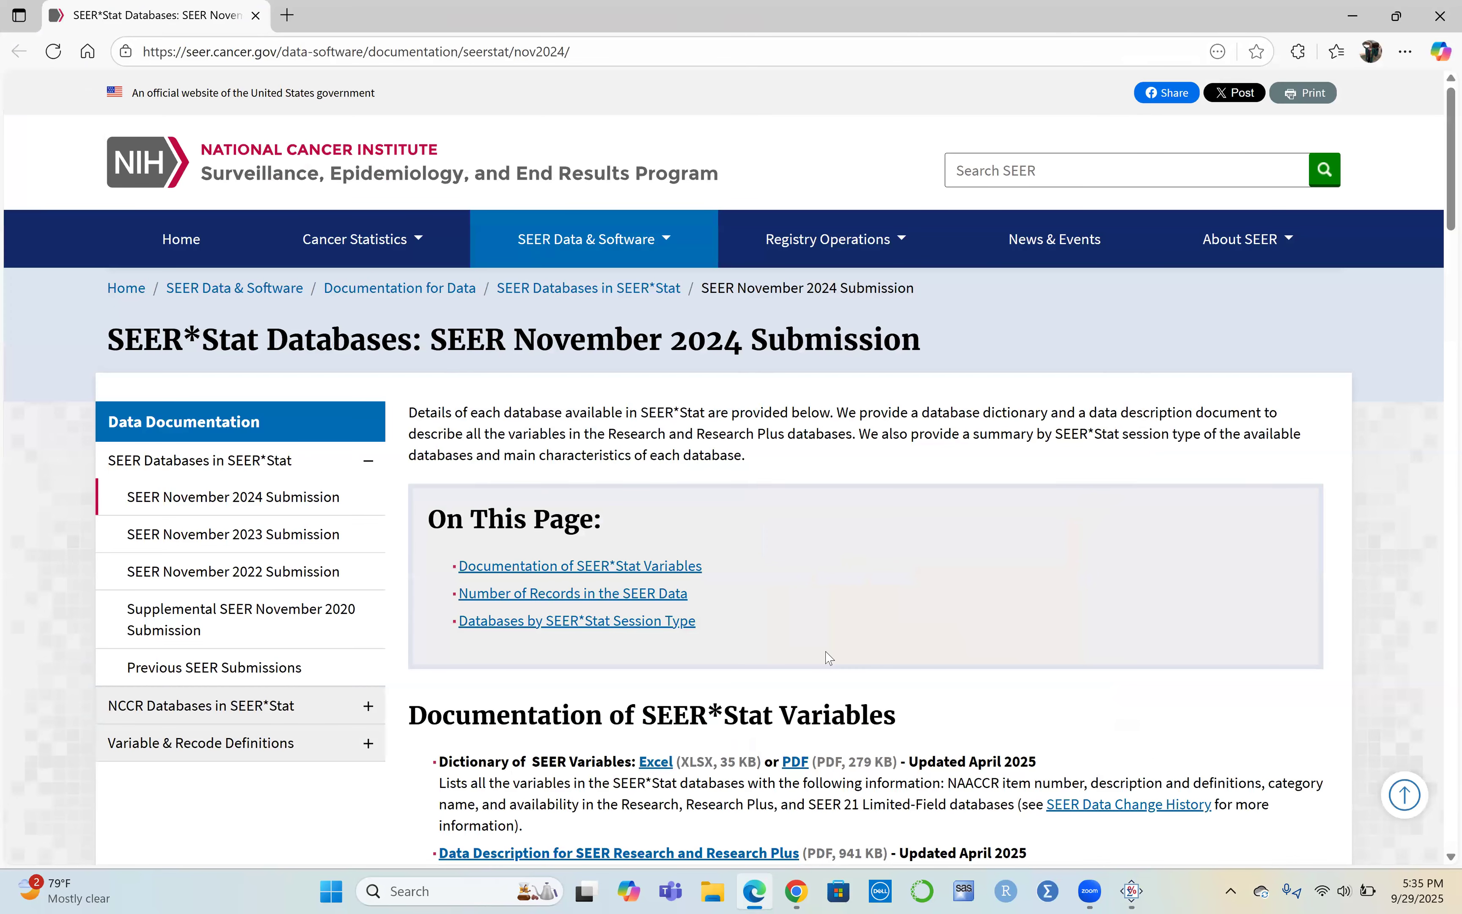
scroll(828, 658, "down", 15)
scroll(829, 657, "up", 10)
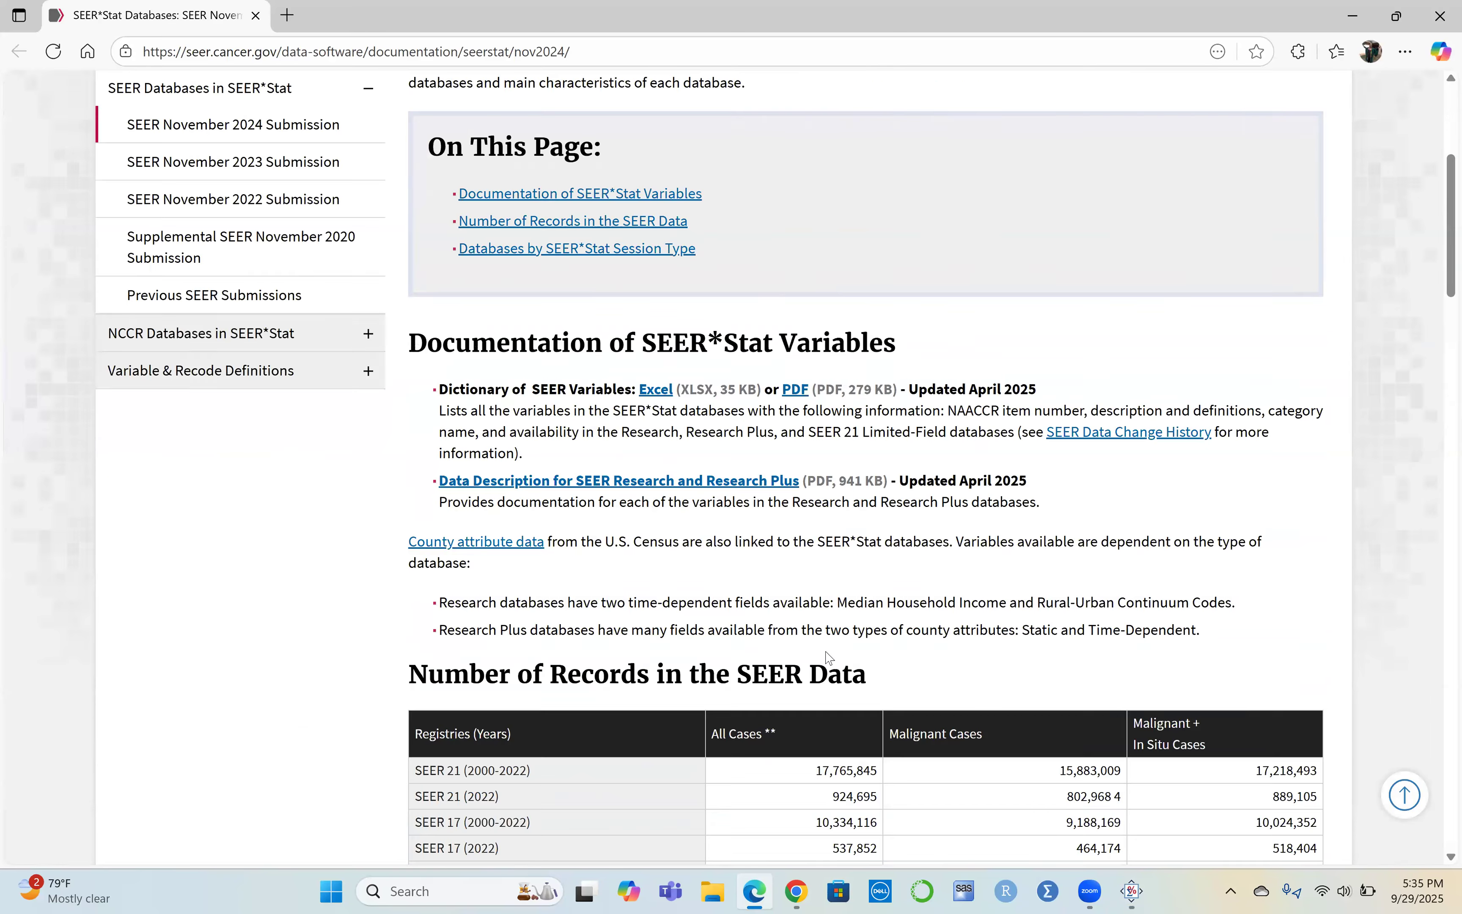
scroll(829, 658, "up", 5)
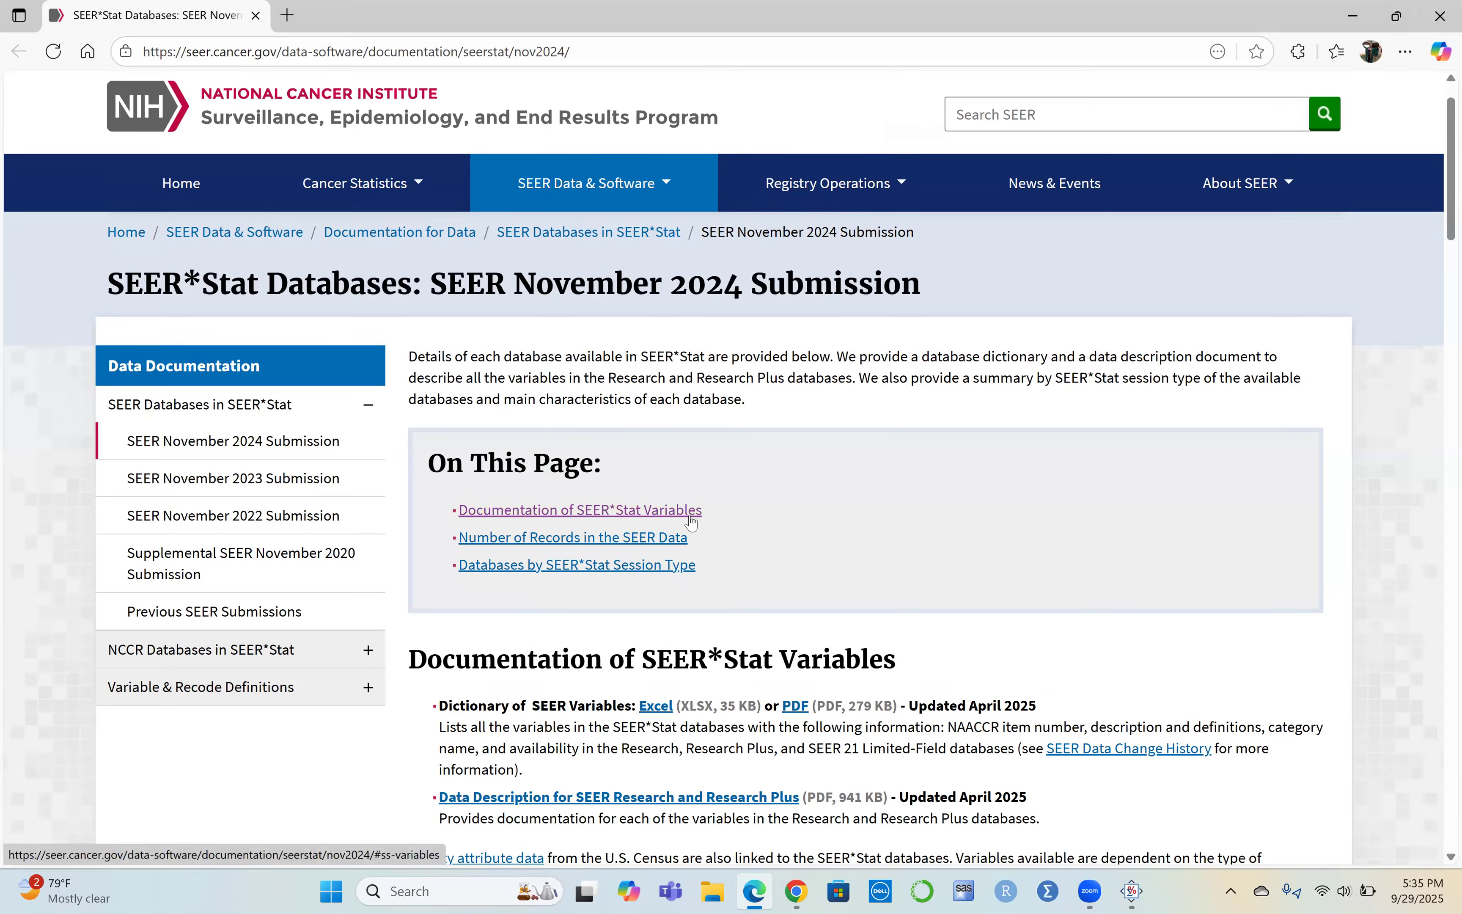
Go to the SEER*Stat variables documentation and expand the 8 Registries, Nov 2024 Sub (1975-2022) incidence entry under Rate Sessions
left_click(633, 514)
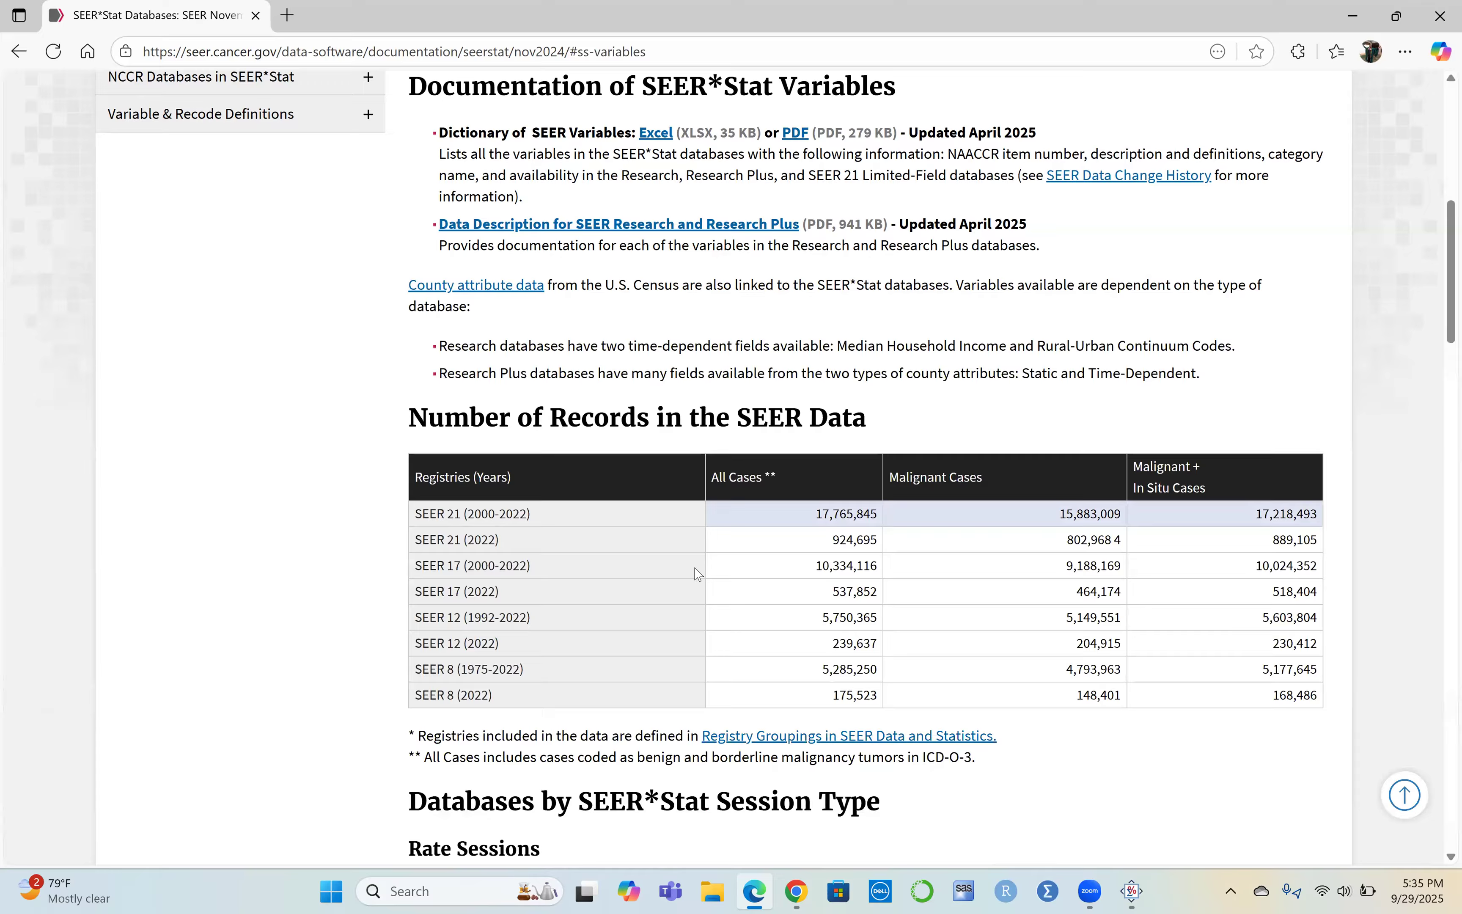
scroll(731, 555, "down", 10)
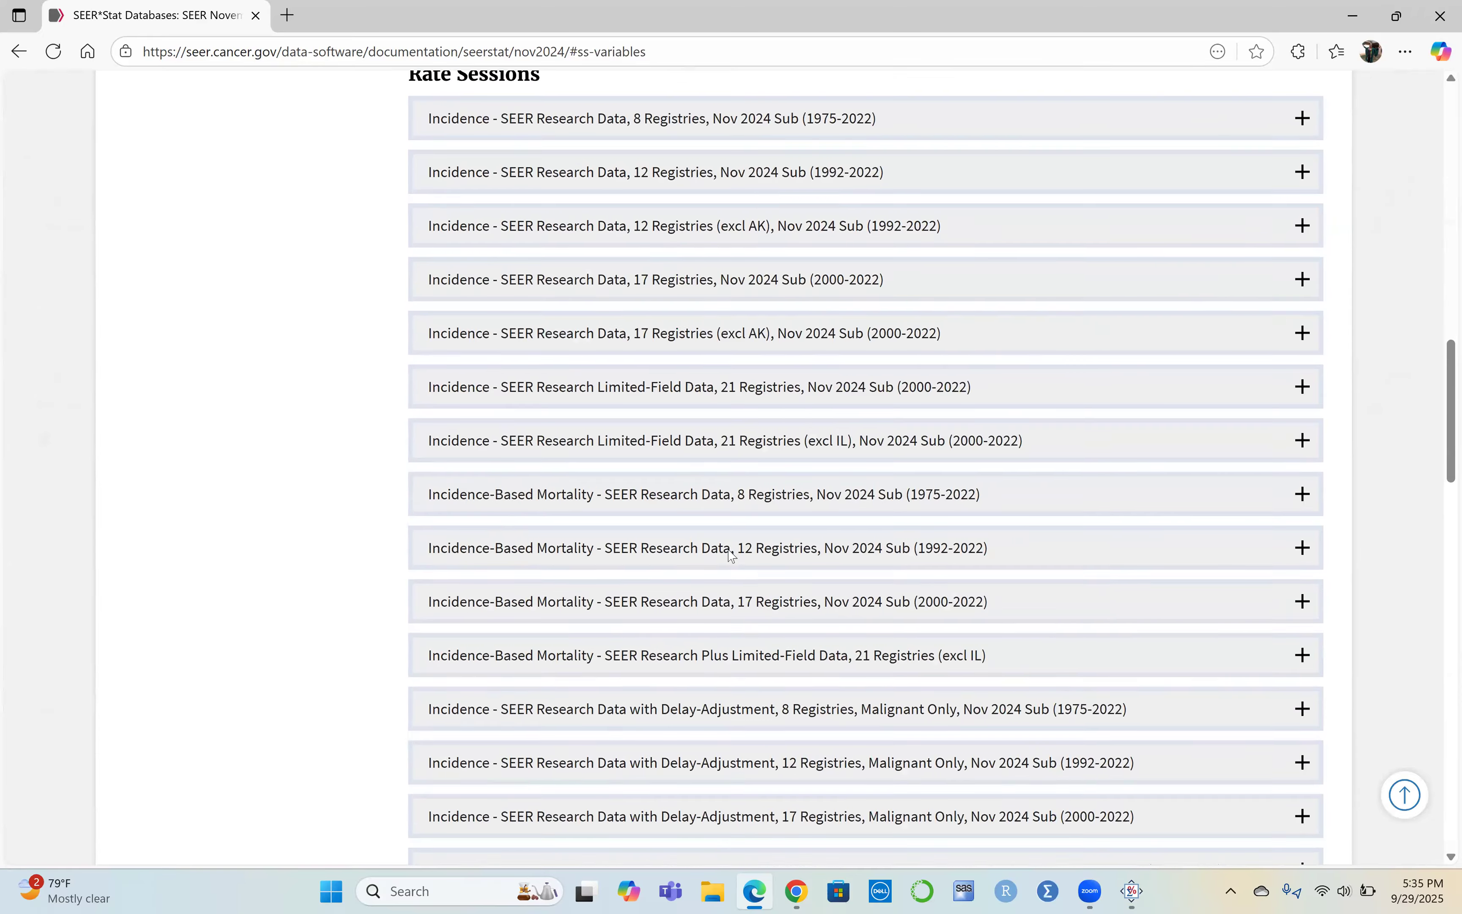
scroll(732, 554, "up", 3)
left_click(1051, 326)
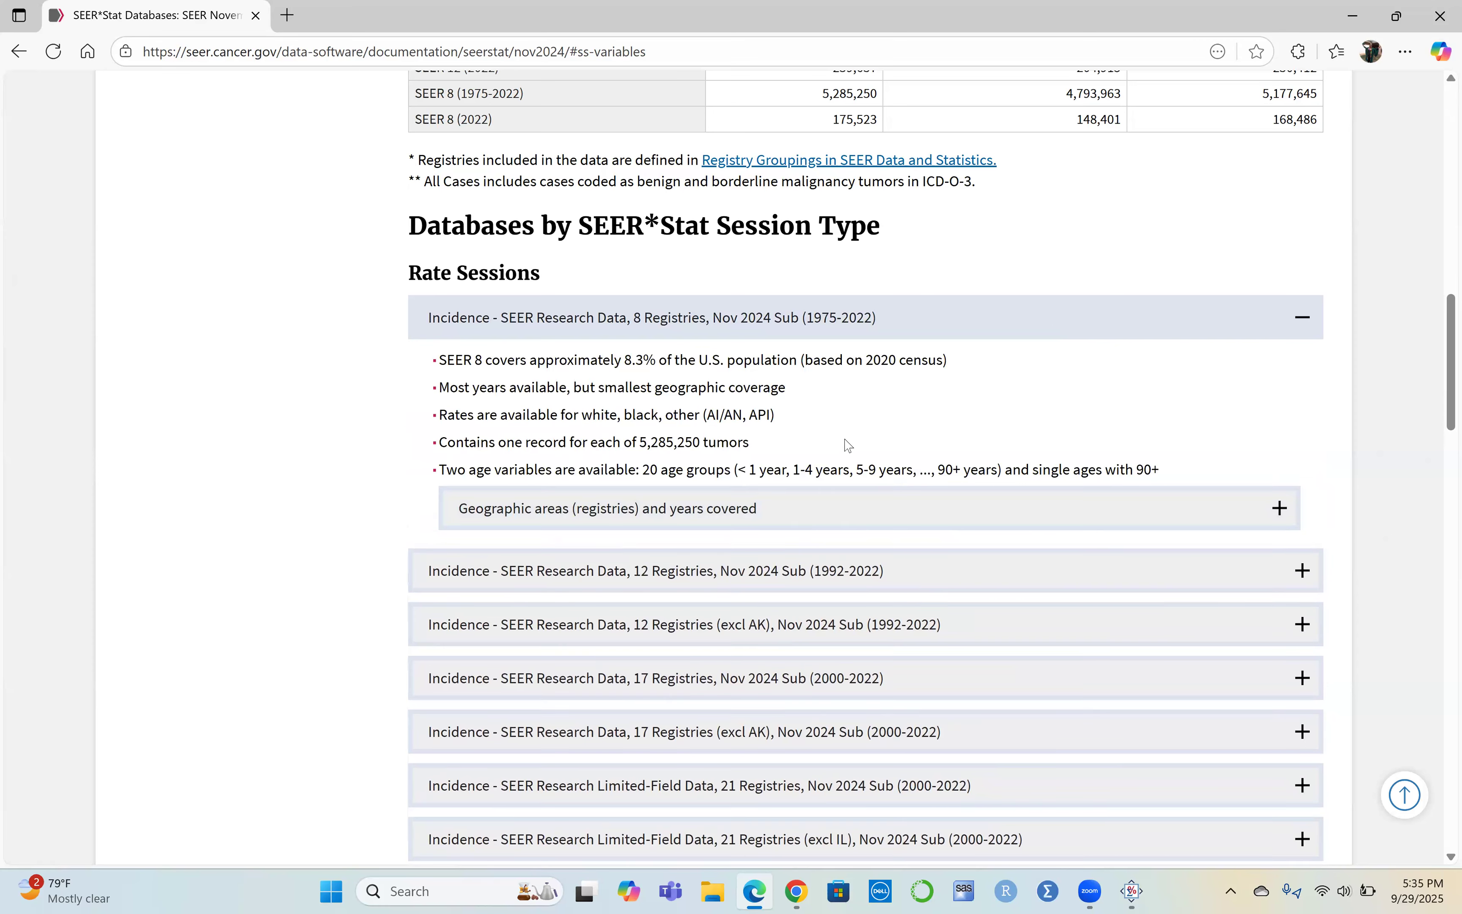
Open the Data Description for SEER Research and Research Plus PDF and look through its contents and field descriptions
scroll(845, 444, "up", 8)
scroll(849, 548, "down", 3)
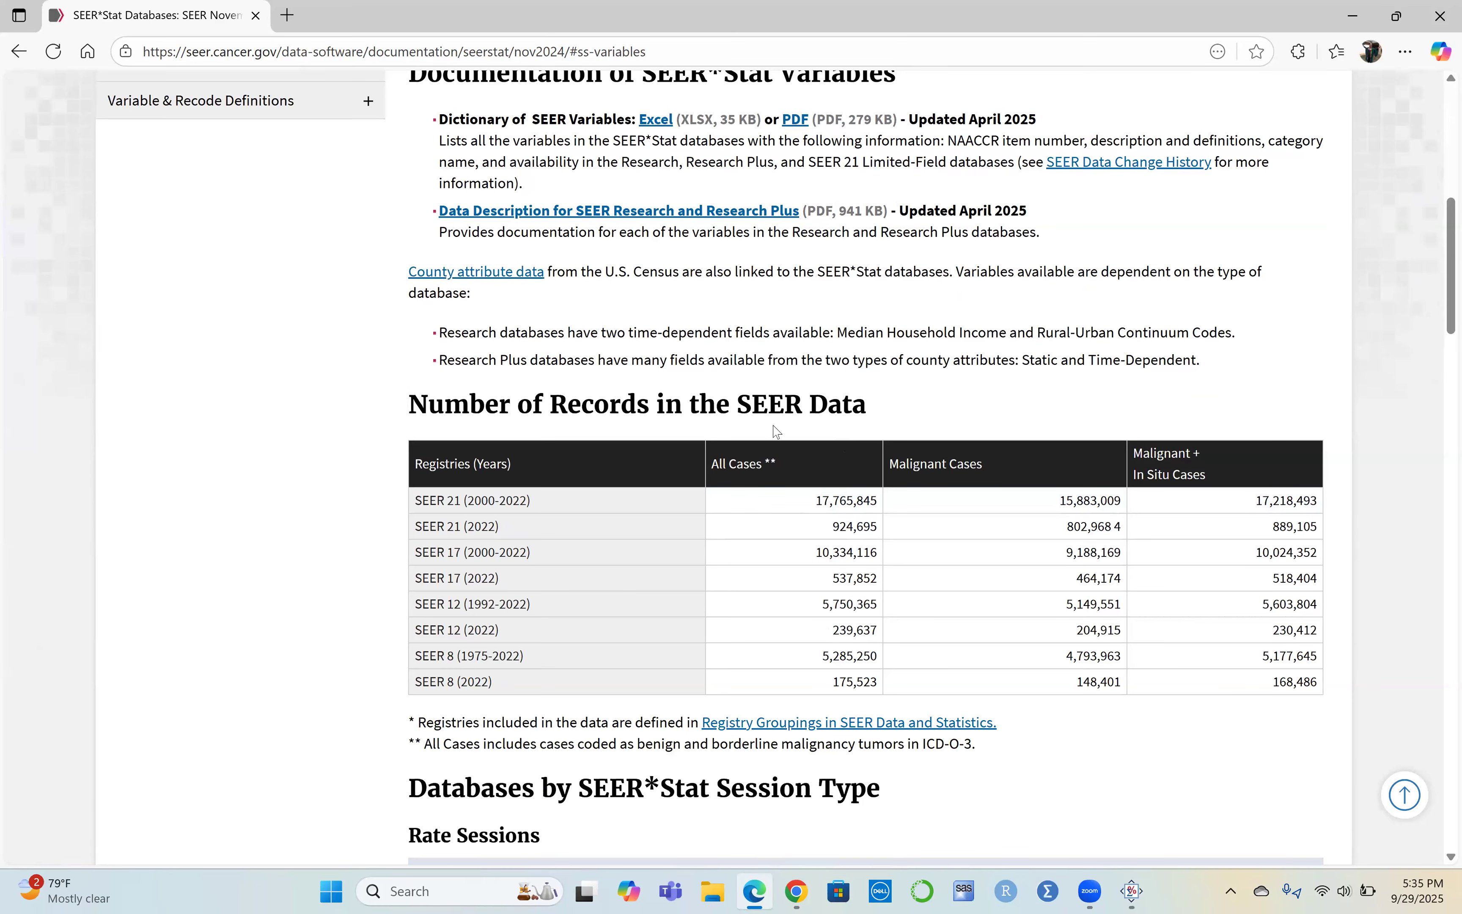
scroll(783, 336, "up", 2)
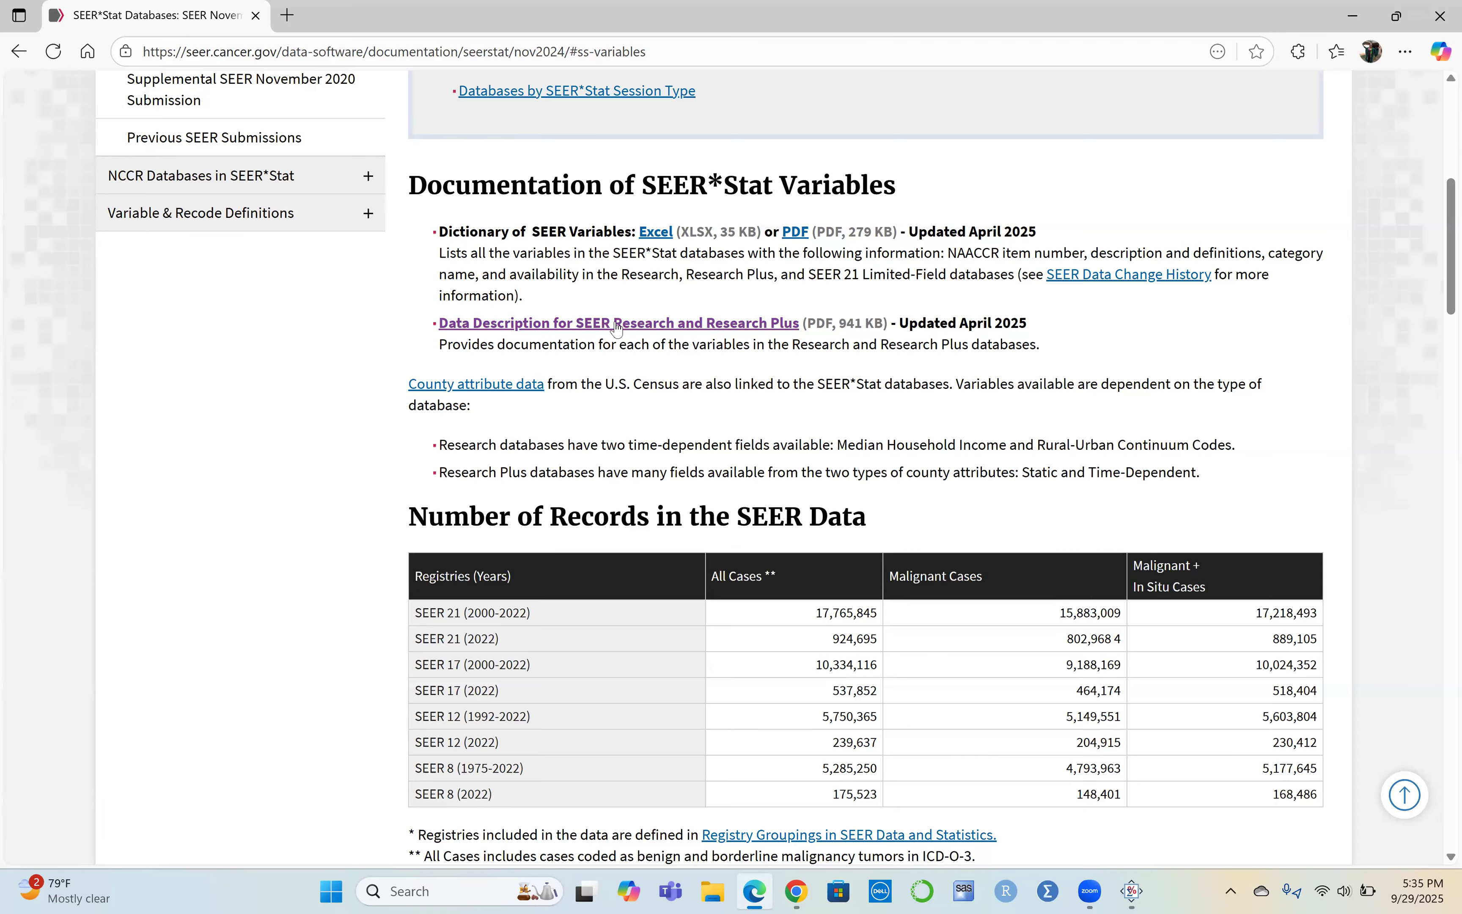
left_click(732, 328)
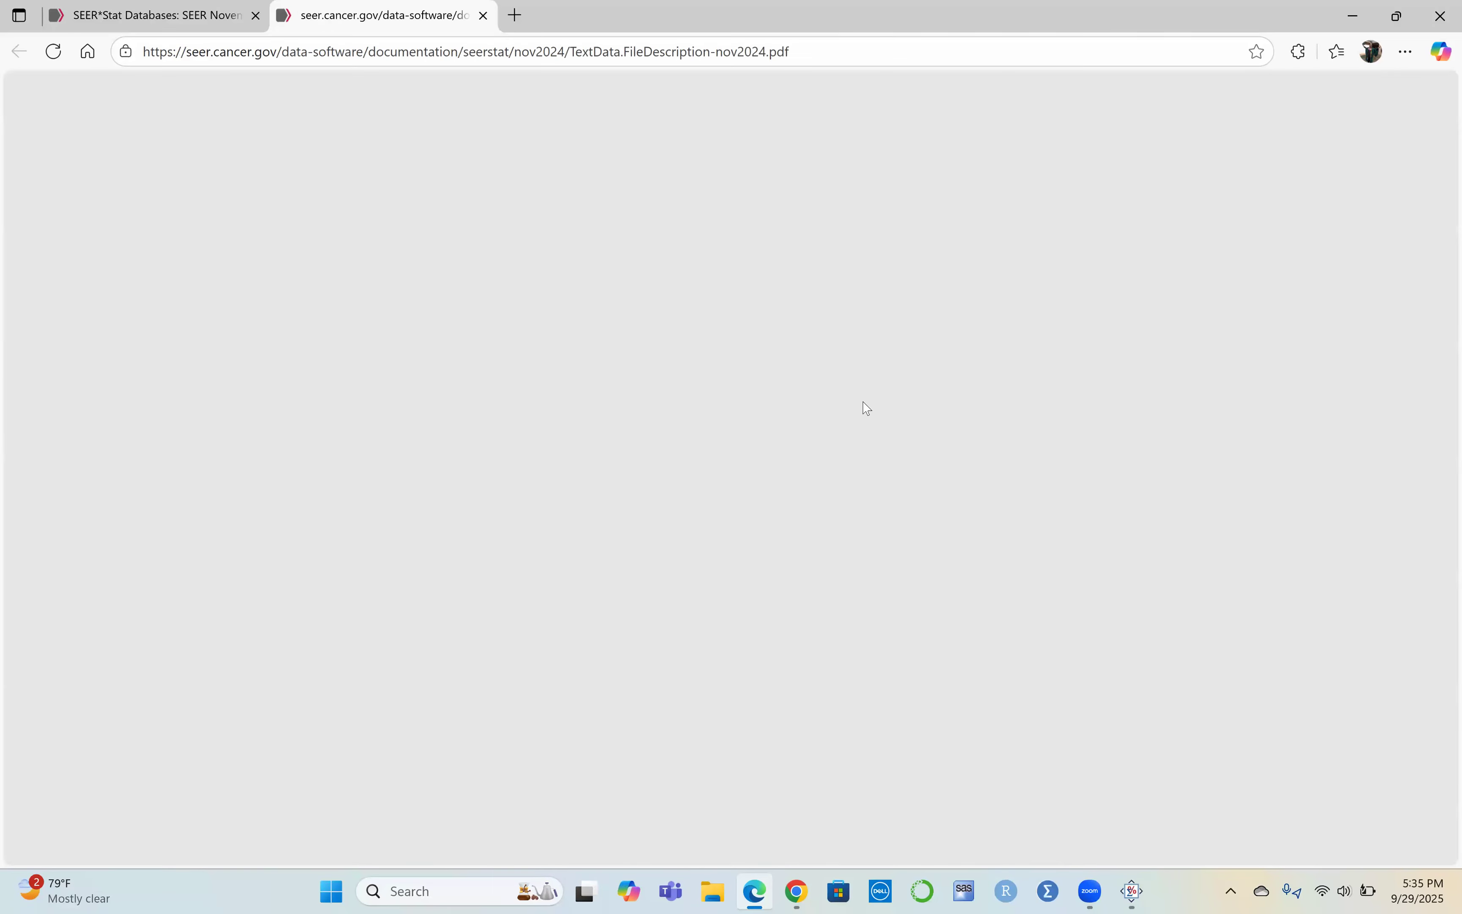
scroll(895, 630, "down", 20)
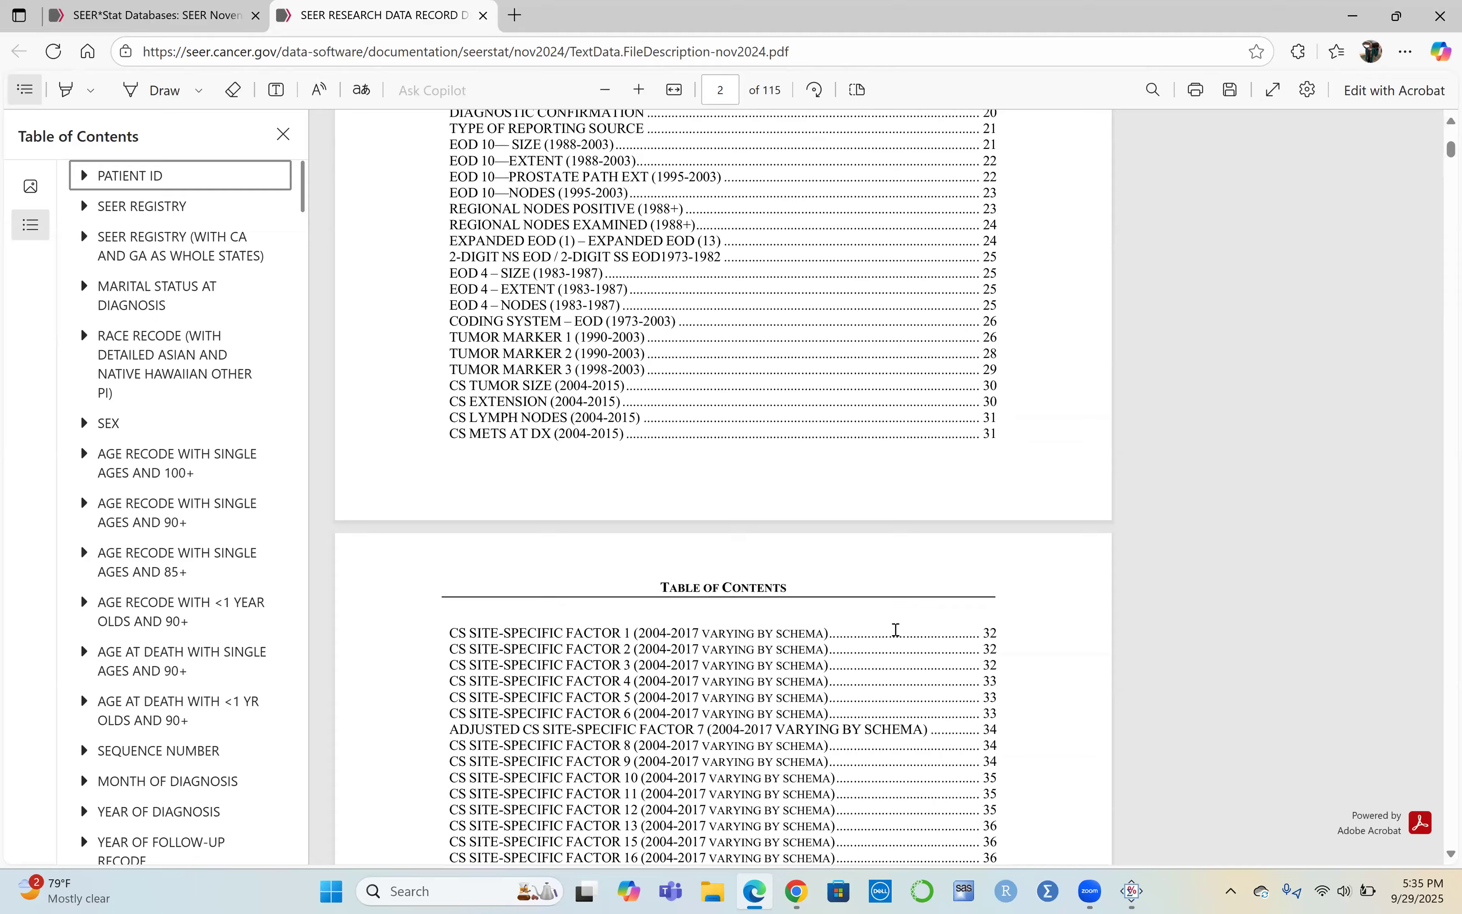
scroll(895, 630, "down", 20)
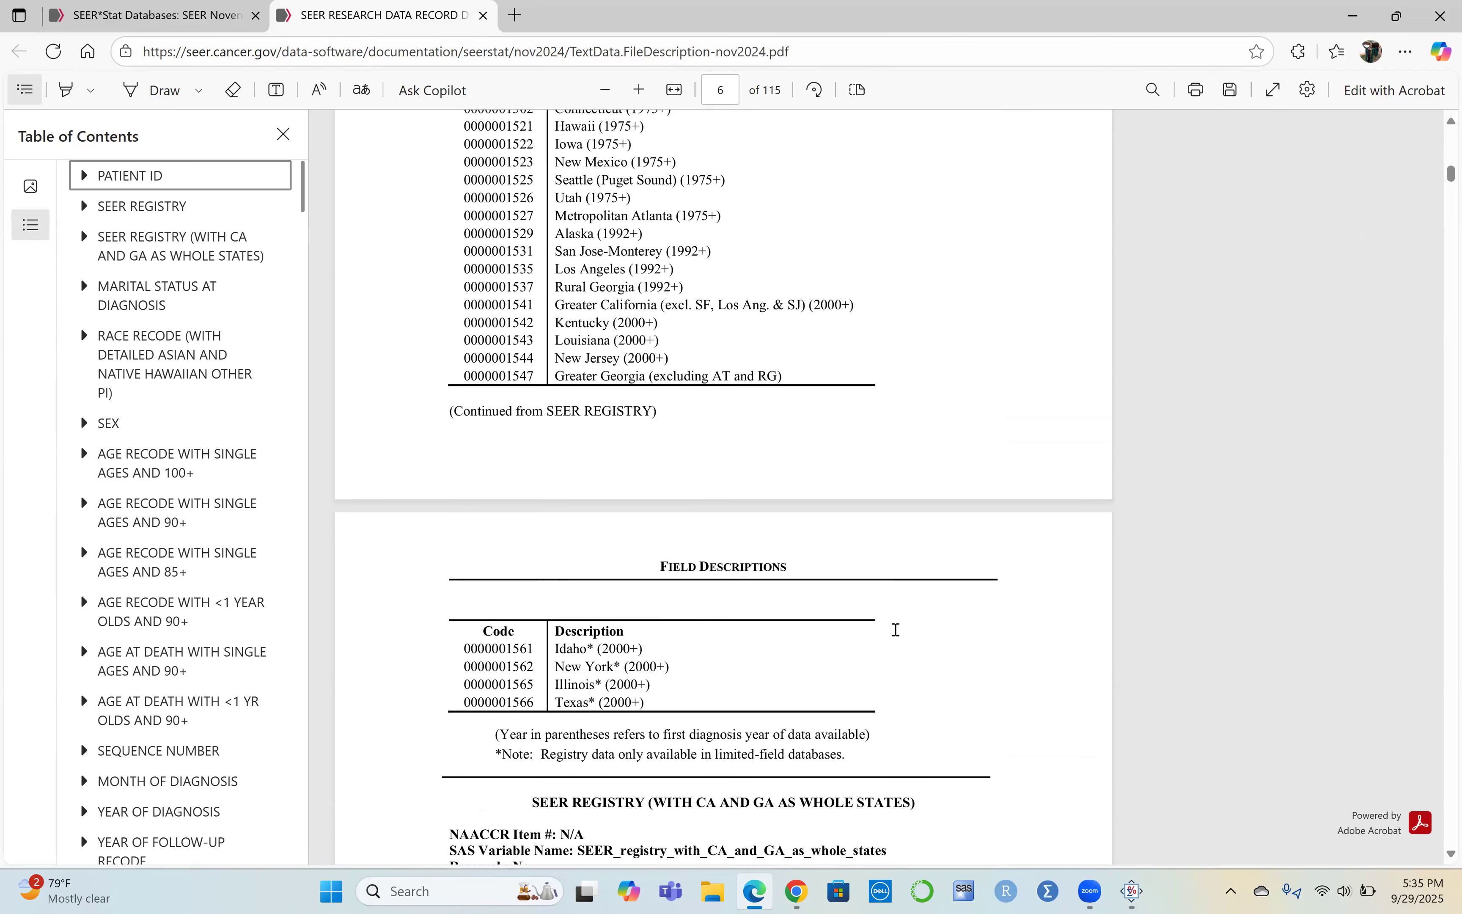
scroll(896, 631, "down", 20)
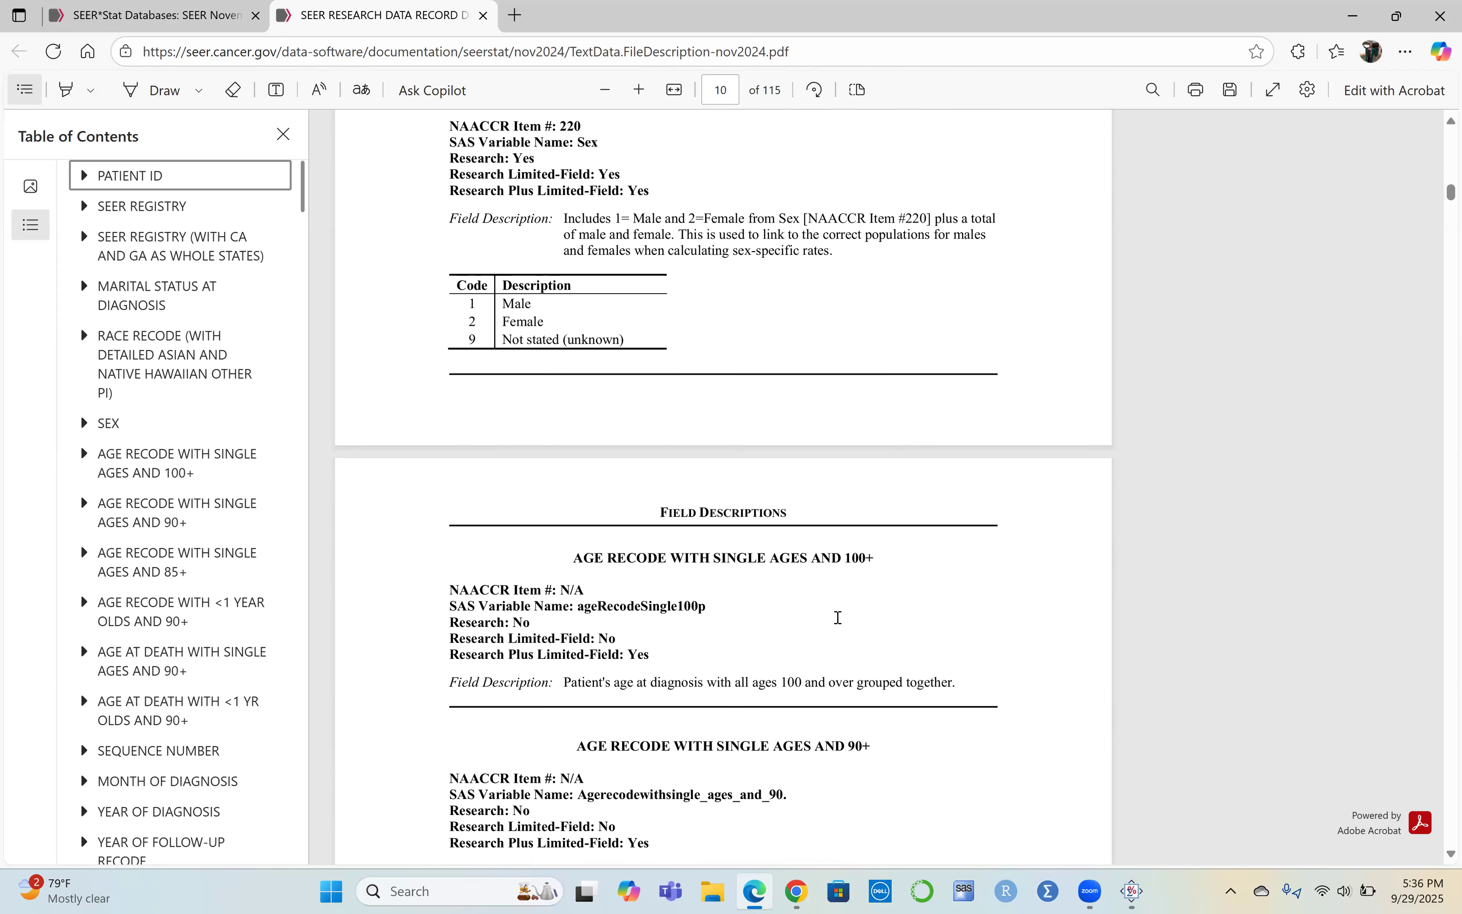
Return to the database documentation page, open the PDF Dictionary of SEER Variables, and browse its variable tables
left_click(185, 21)
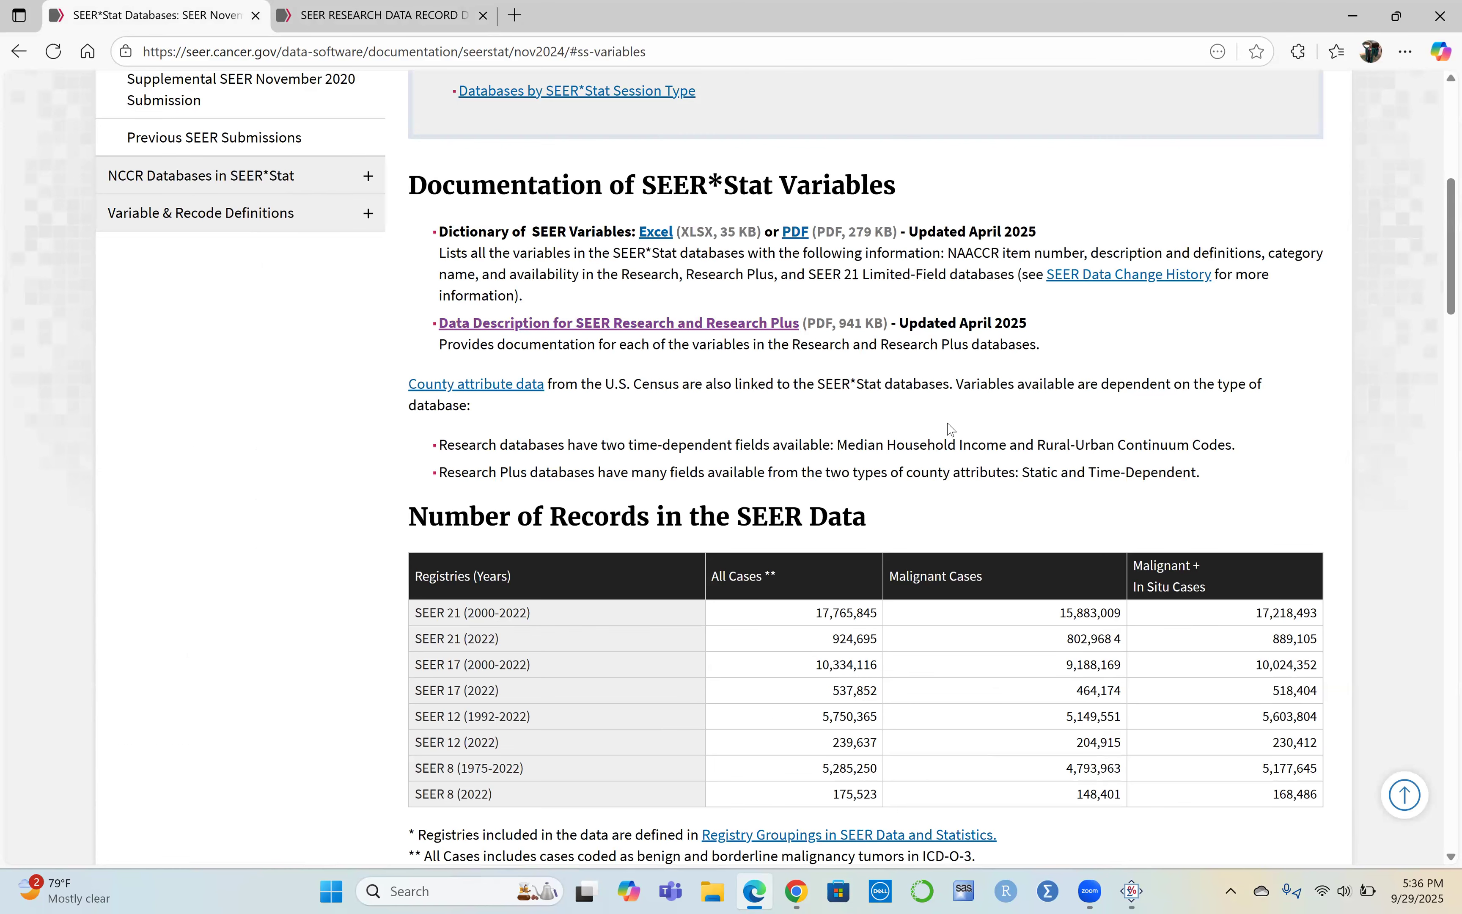
scroll(969, 403, "up", 4)
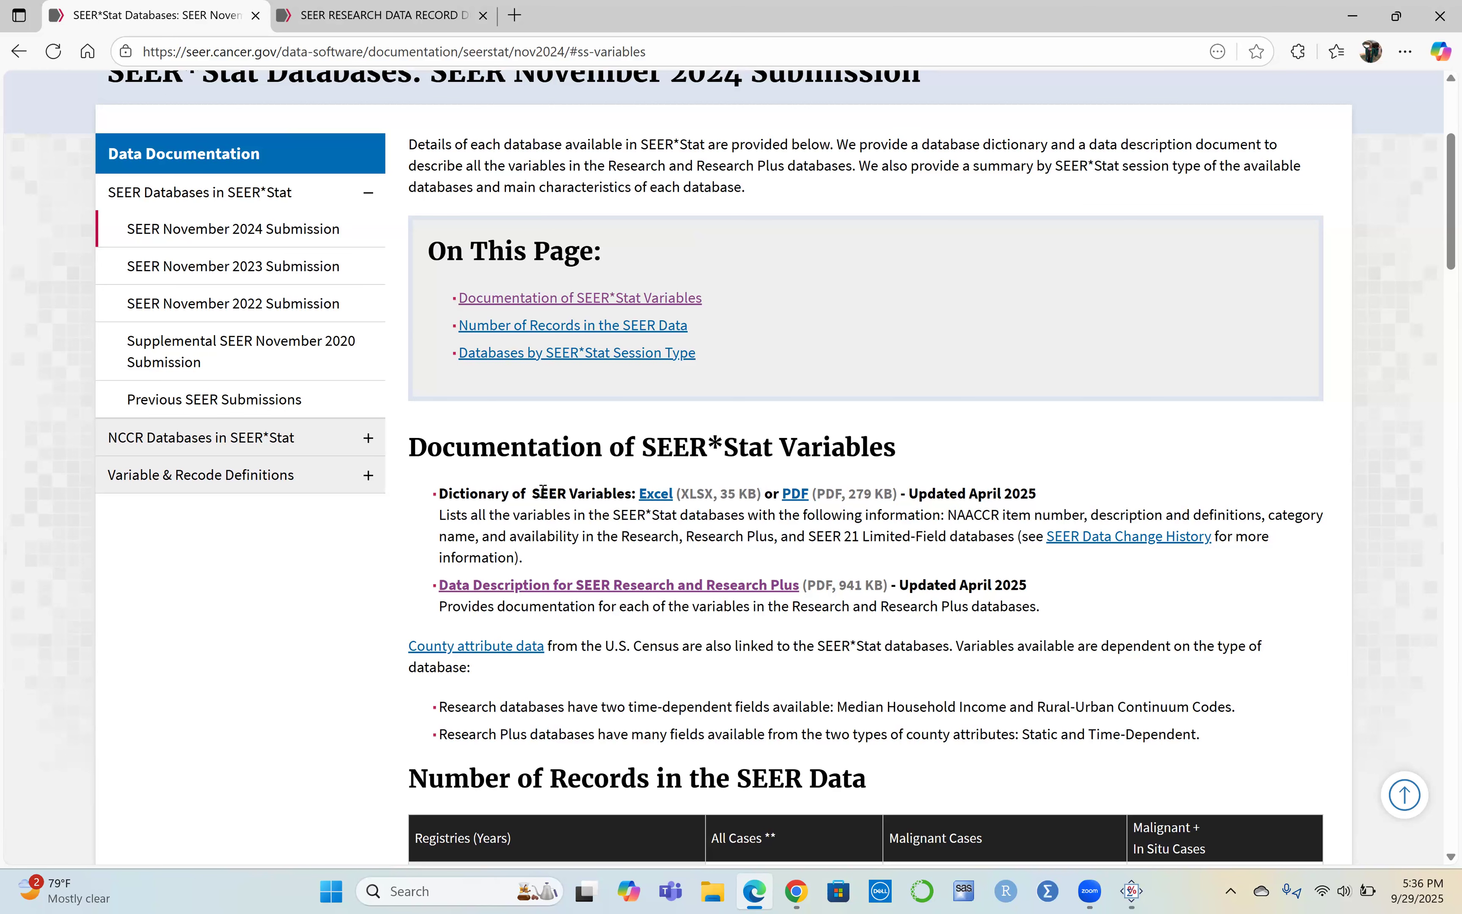
left_click(790, 495)
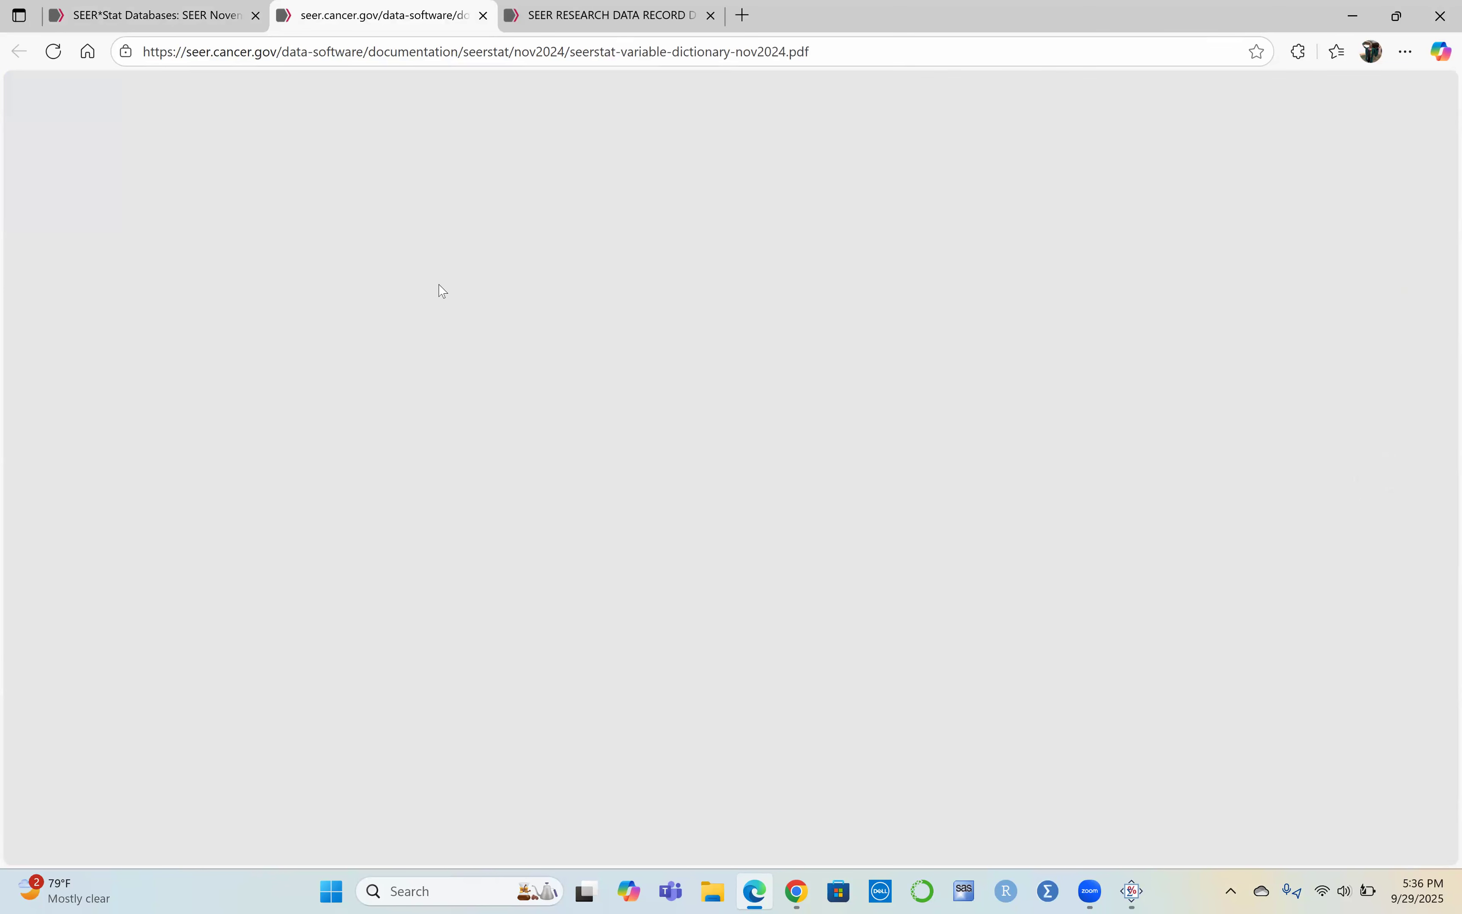
scroll(706, 556, "down", 3)
scroll(706, 556, "down", 15)
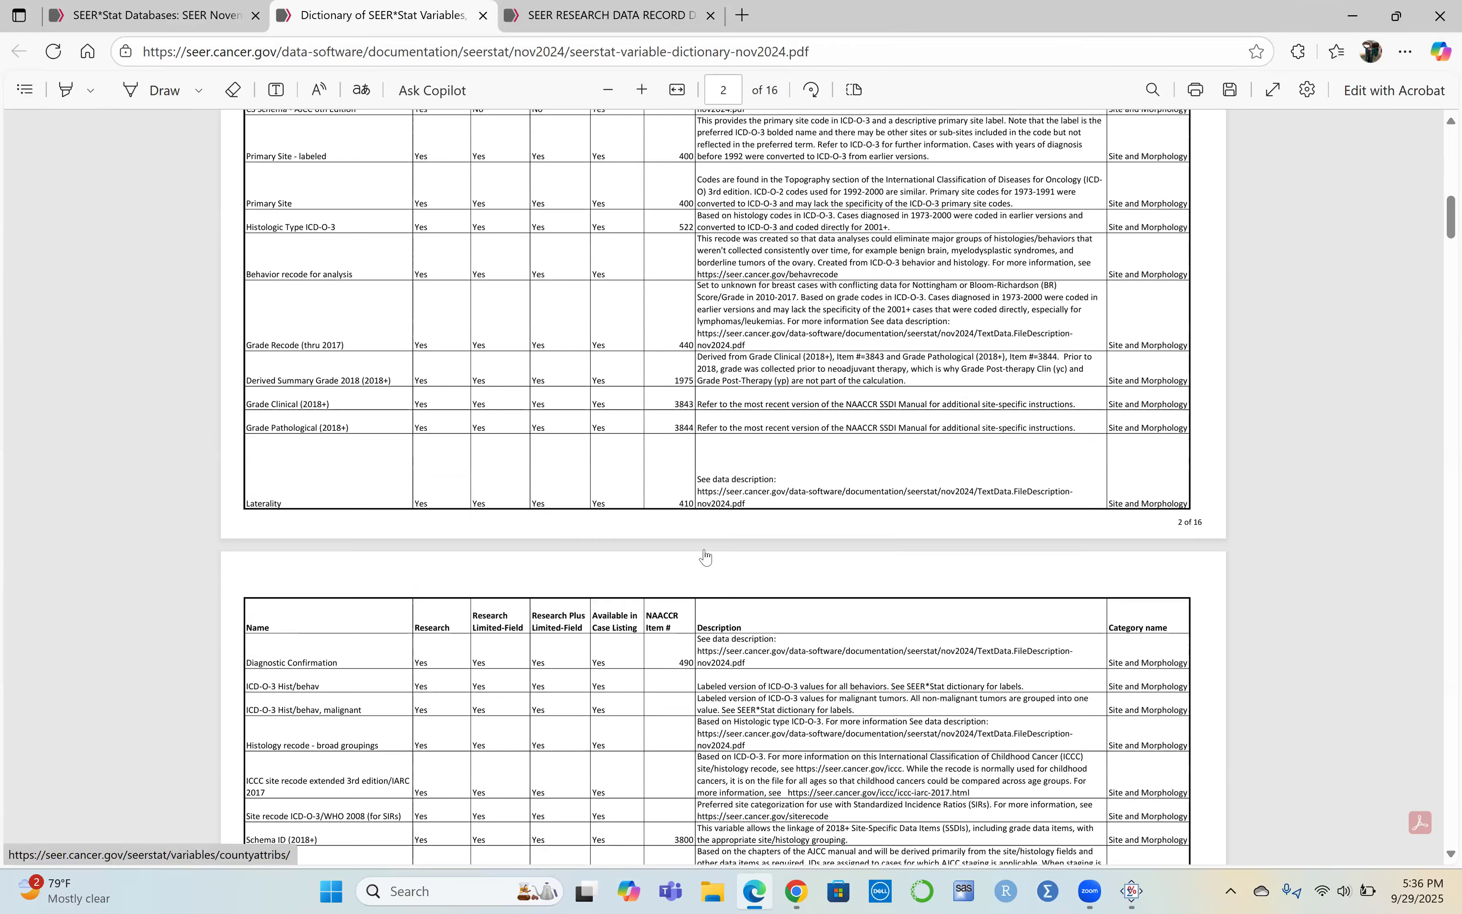
scroll(706, 556, "down", 20)
scroll(705, 556, "down", 20)
scroll(706, 556, "down", 20)
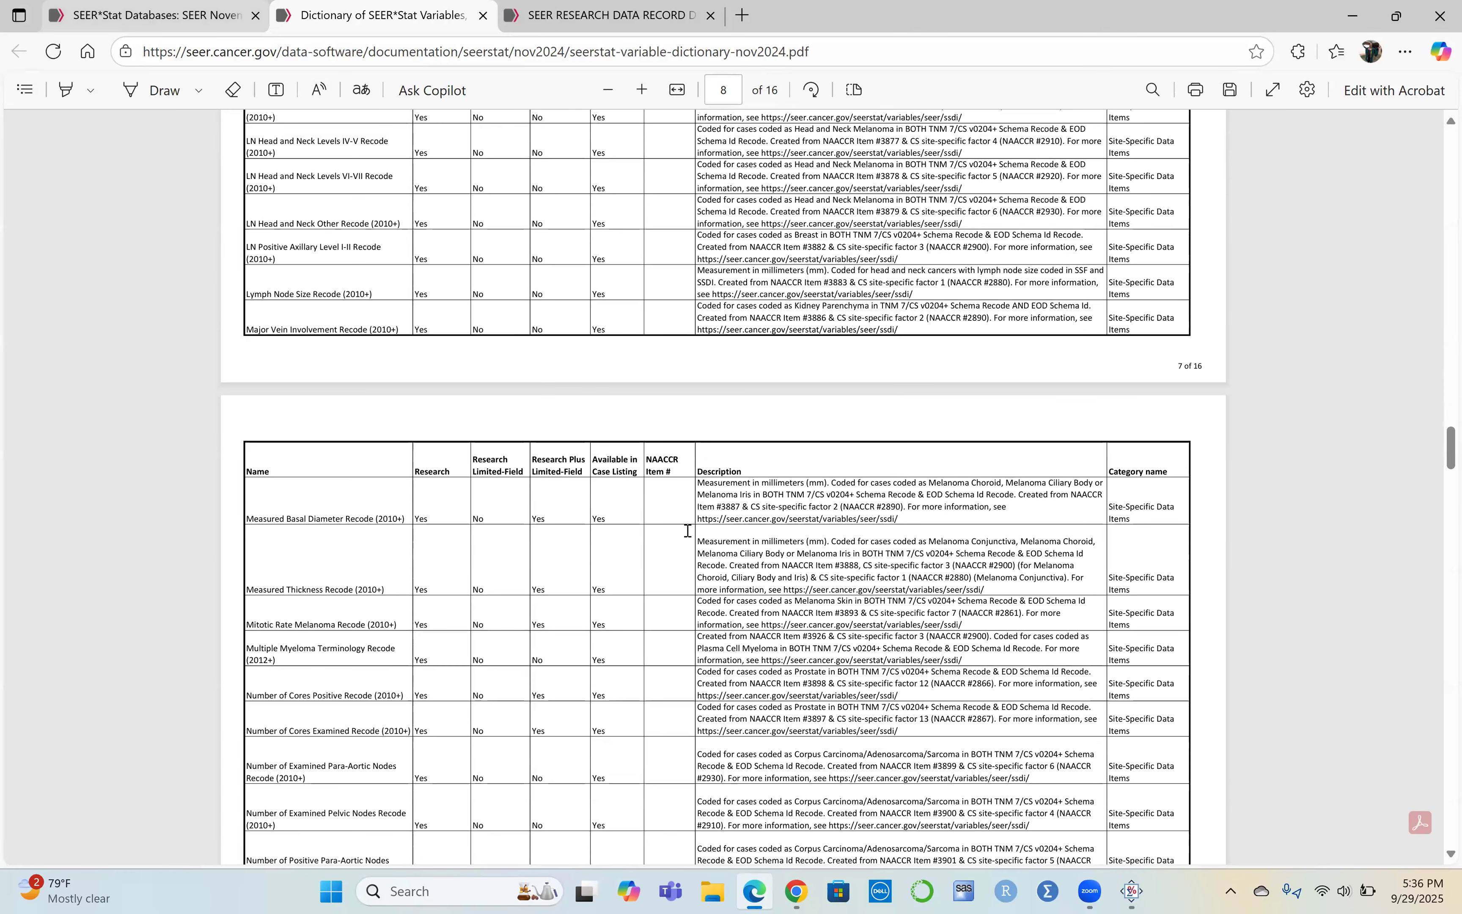
Go back to the November 2024 Submission documentation page and look over the databases listed for each SEER*Stat session type
key("ctrl+shift+Tab")
scroll(687, 530, "down", 15)
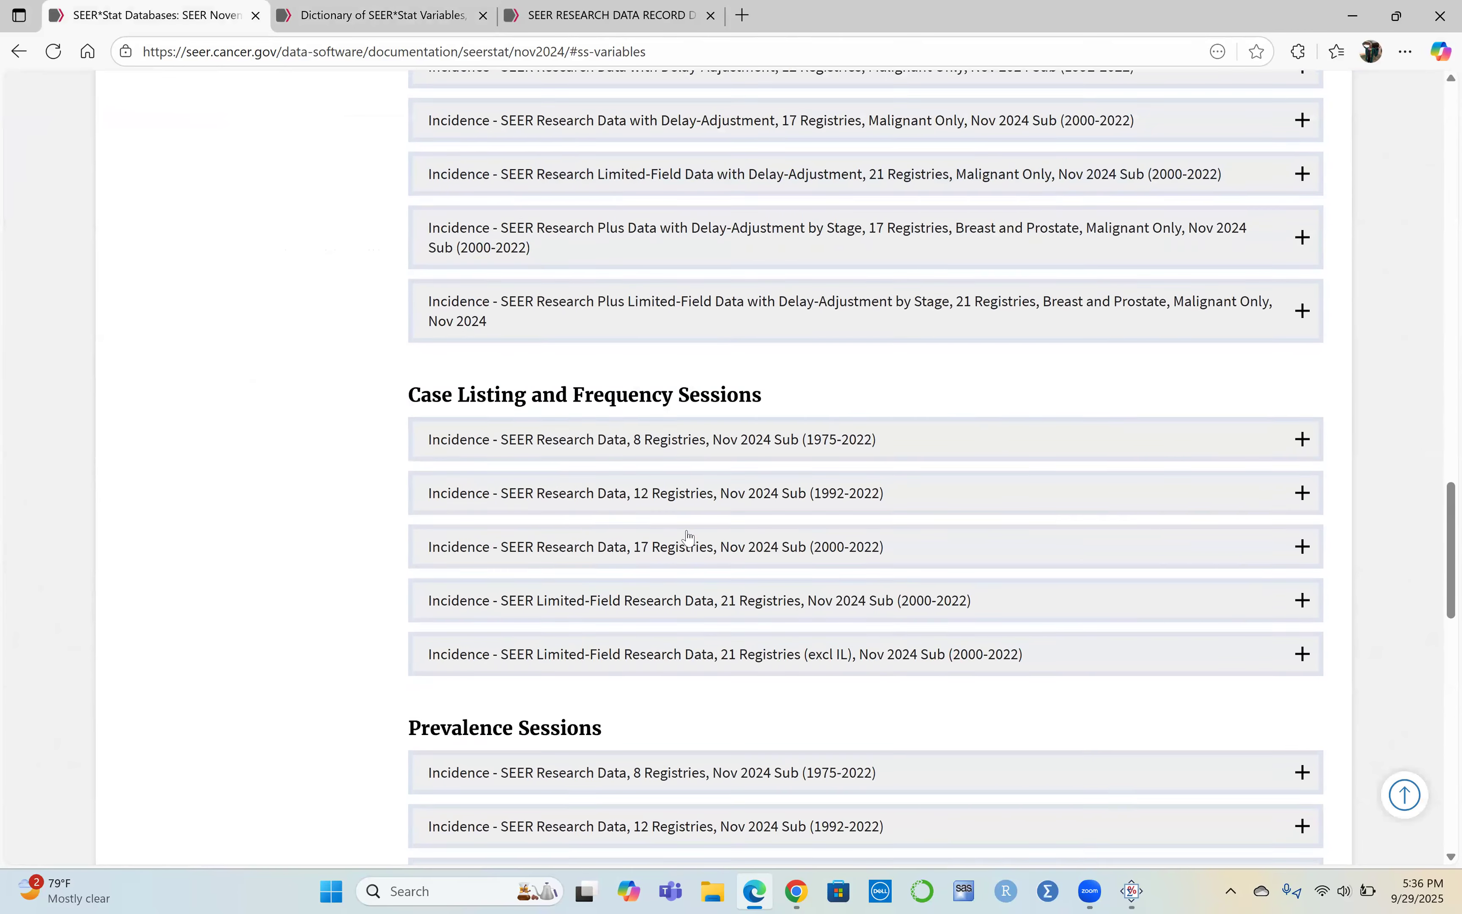
scroll(687, 532, "down", 15)
scroll(687, 532, "up", 5)
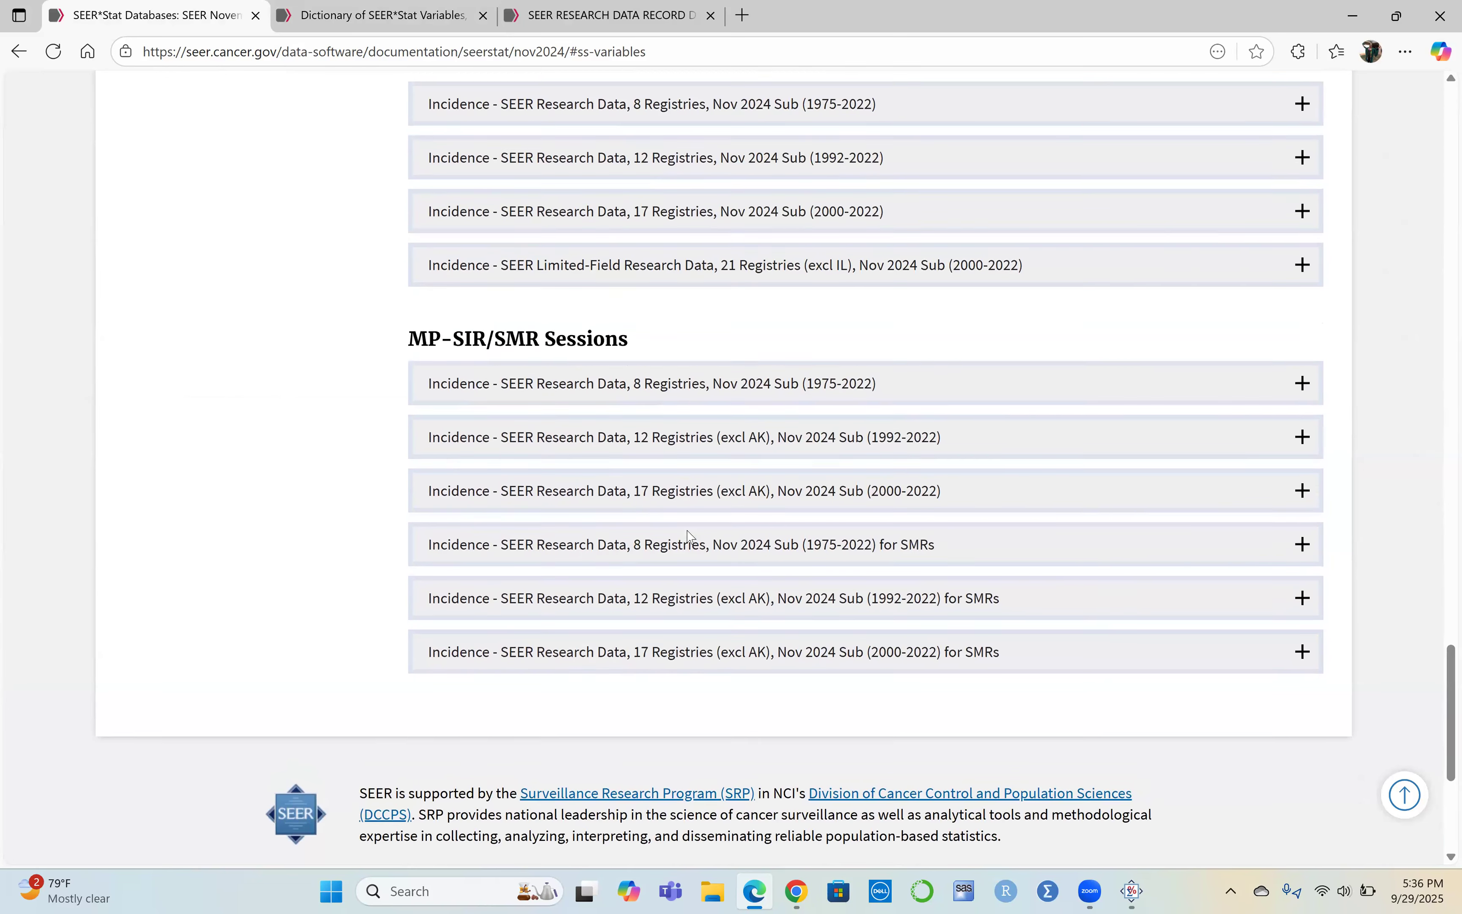
scroll(690, 536, "up", 6)
scroll(689, 533, "up", 10)
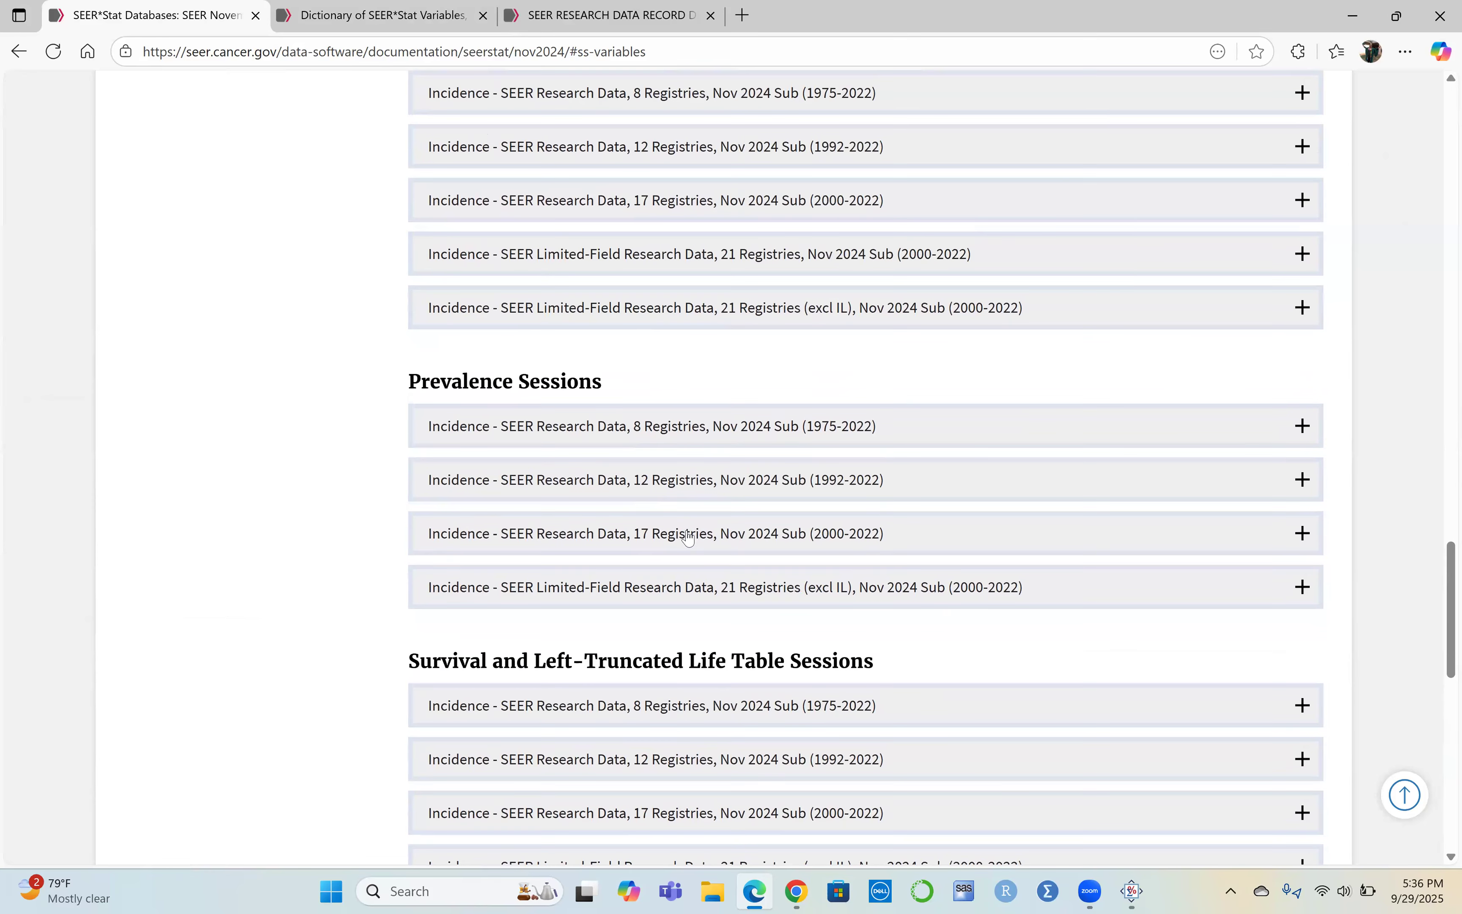
scroll(687, 531, "up", 11)
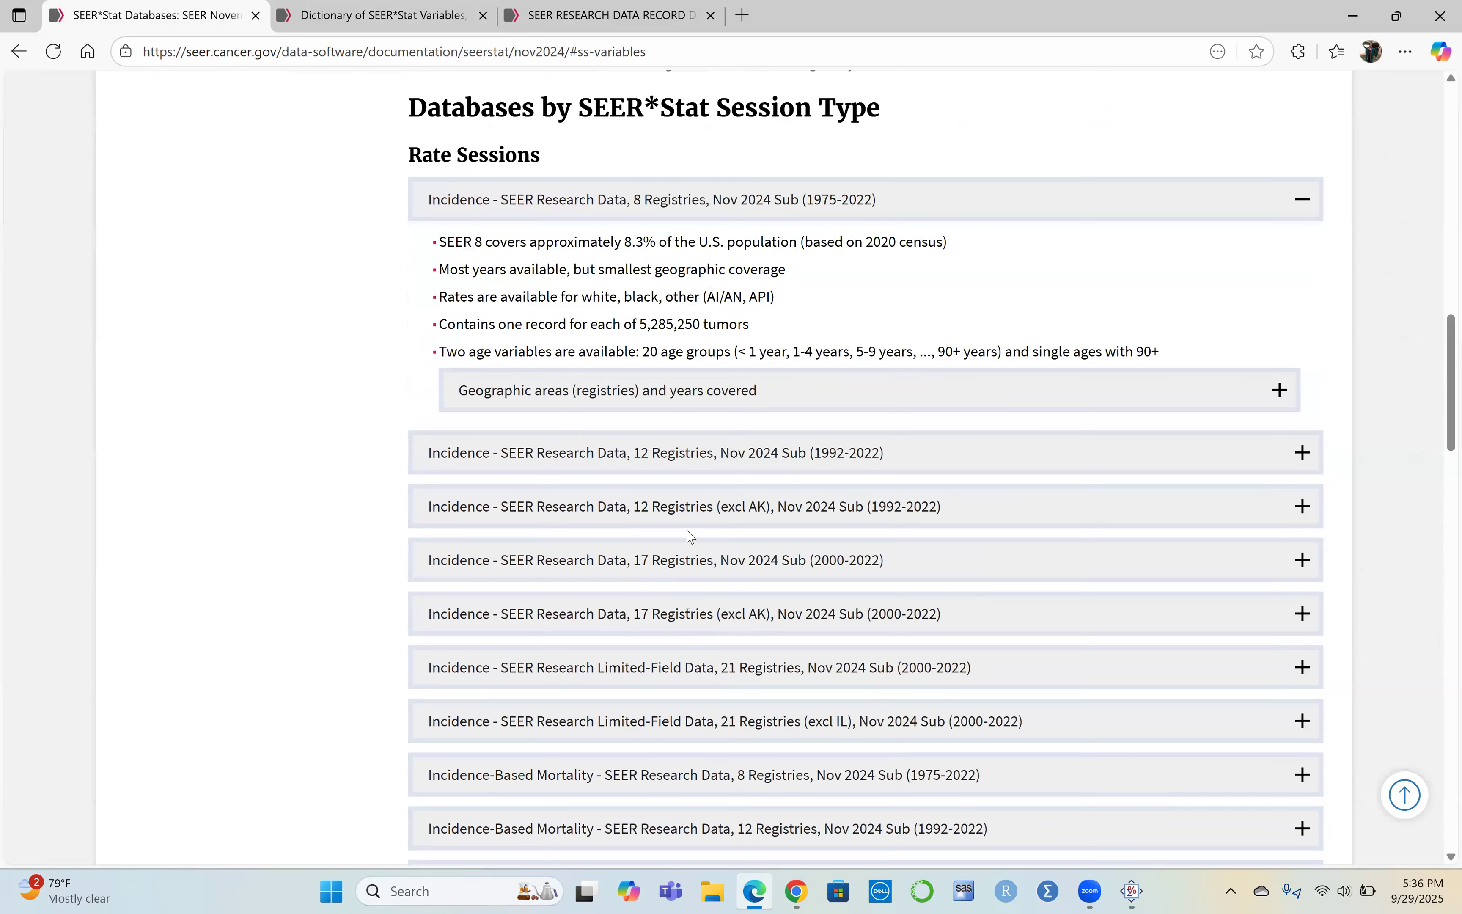
scroll(688, 530, "up", 12)
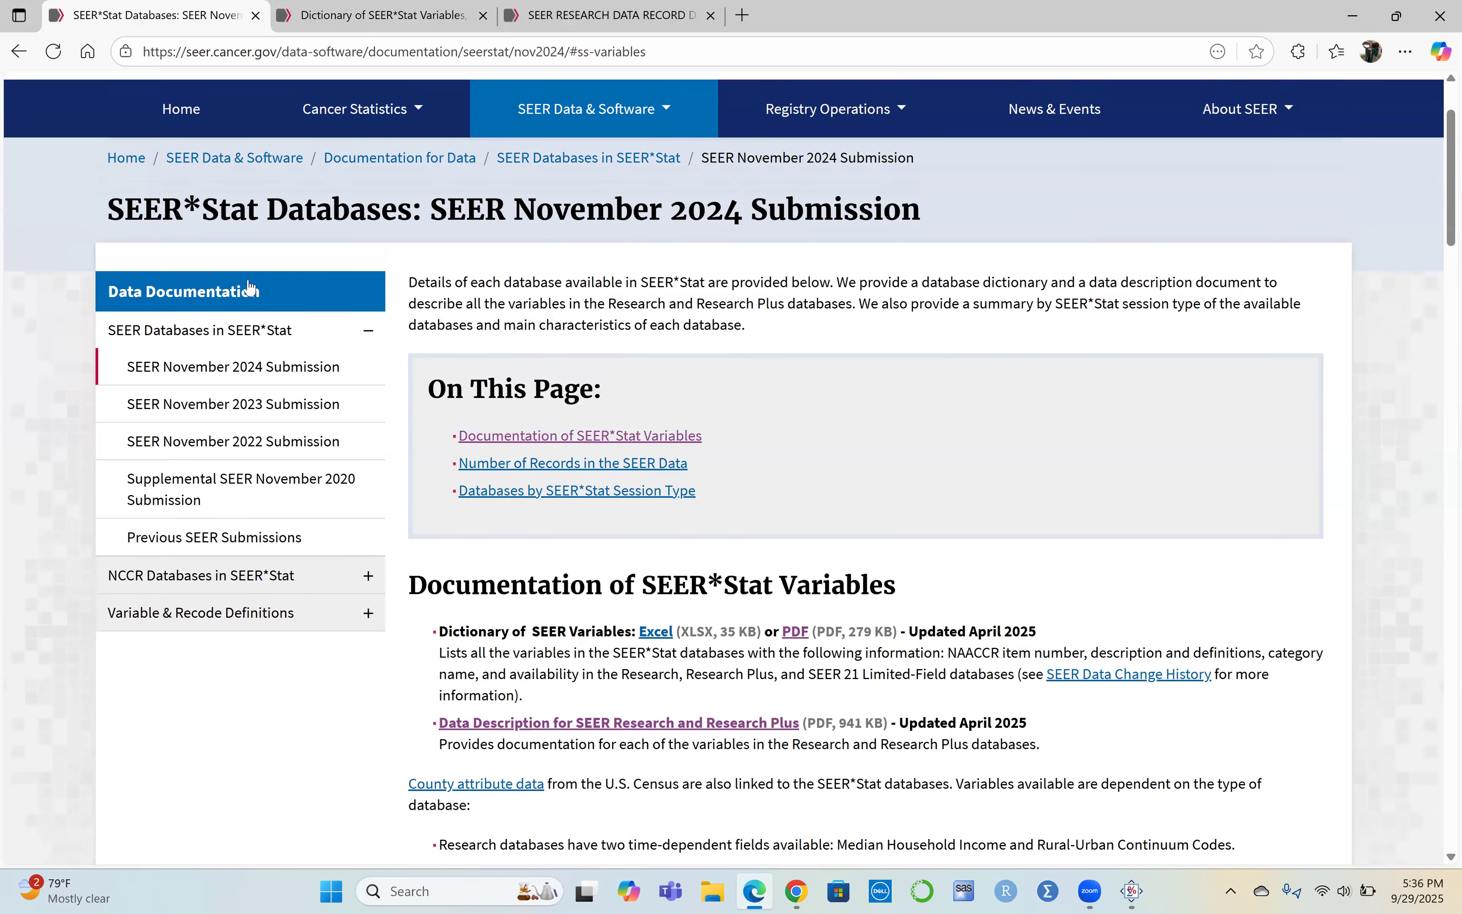
Switch back to SEER*Stat and look through the available incidence, population, expected survival and county attribute databases
left_click(1352, 17)
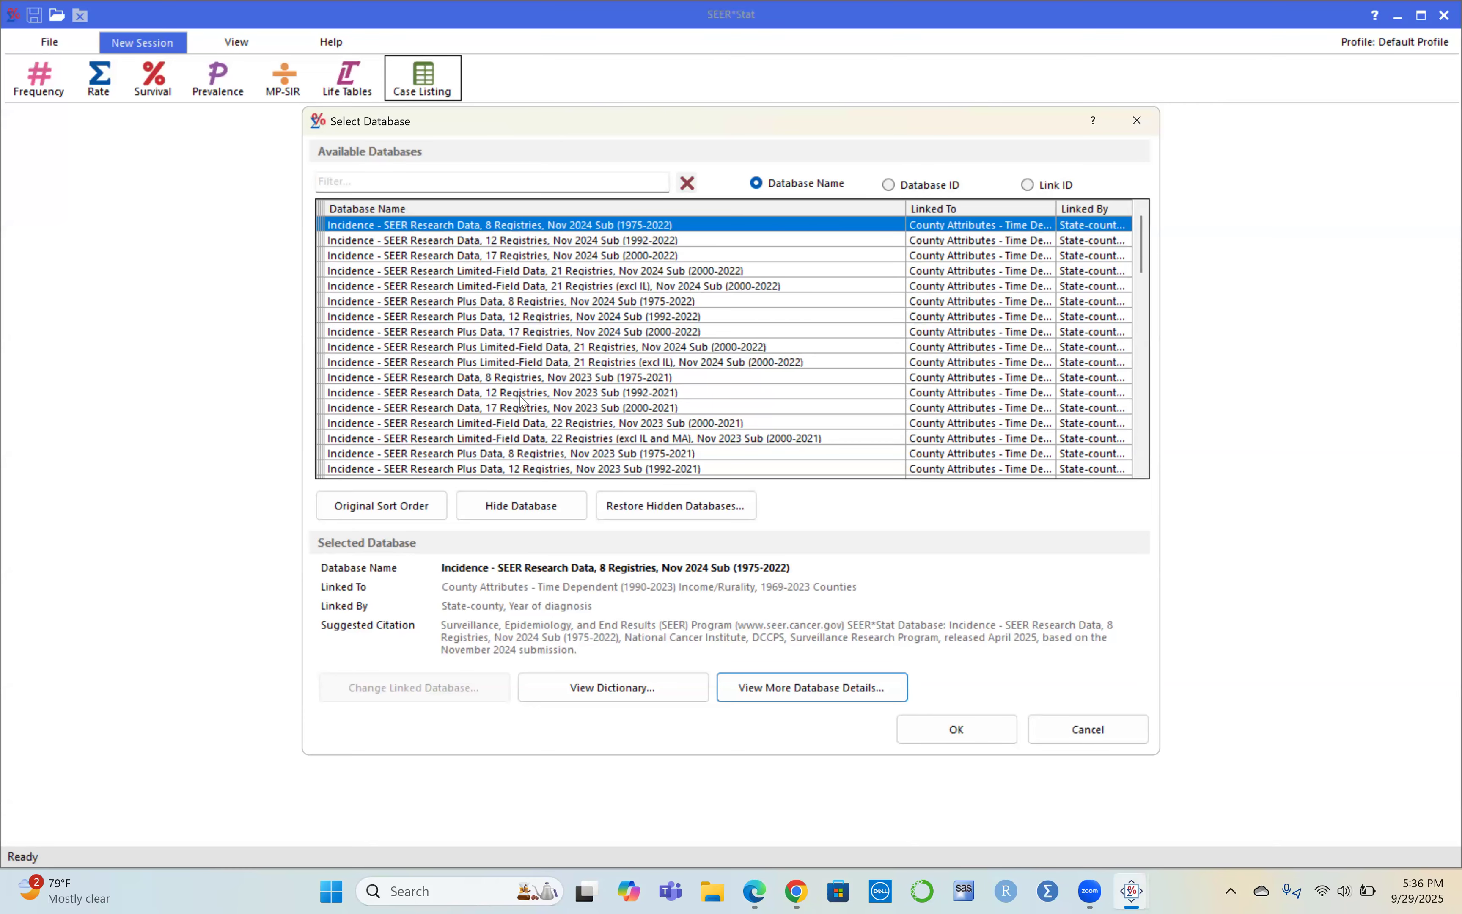
scroll(521, 402, "down", 20)
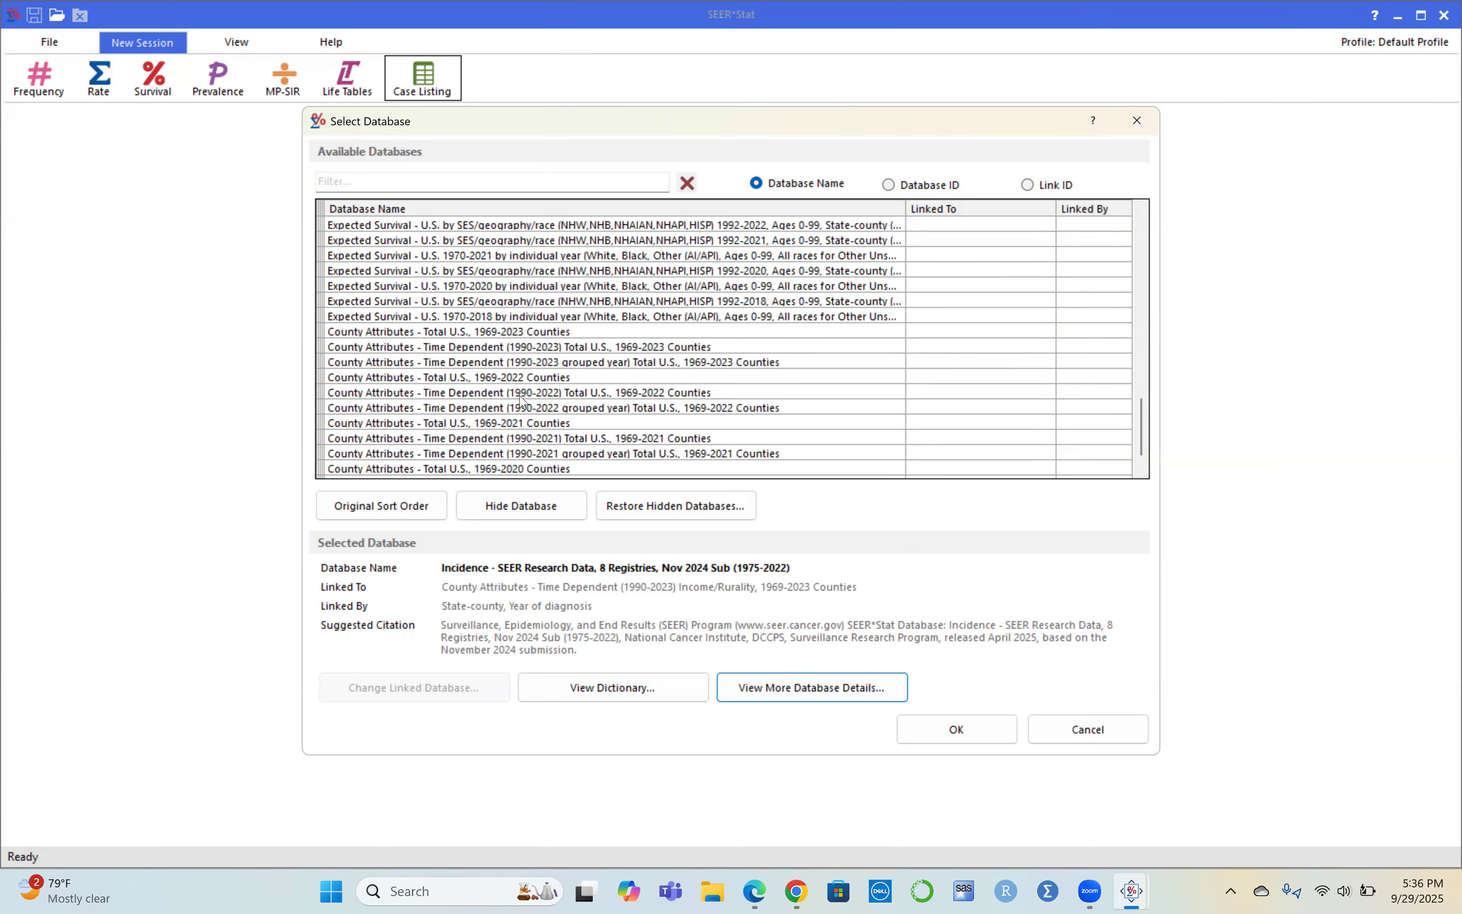
scroll(521, 402, "down", 1)
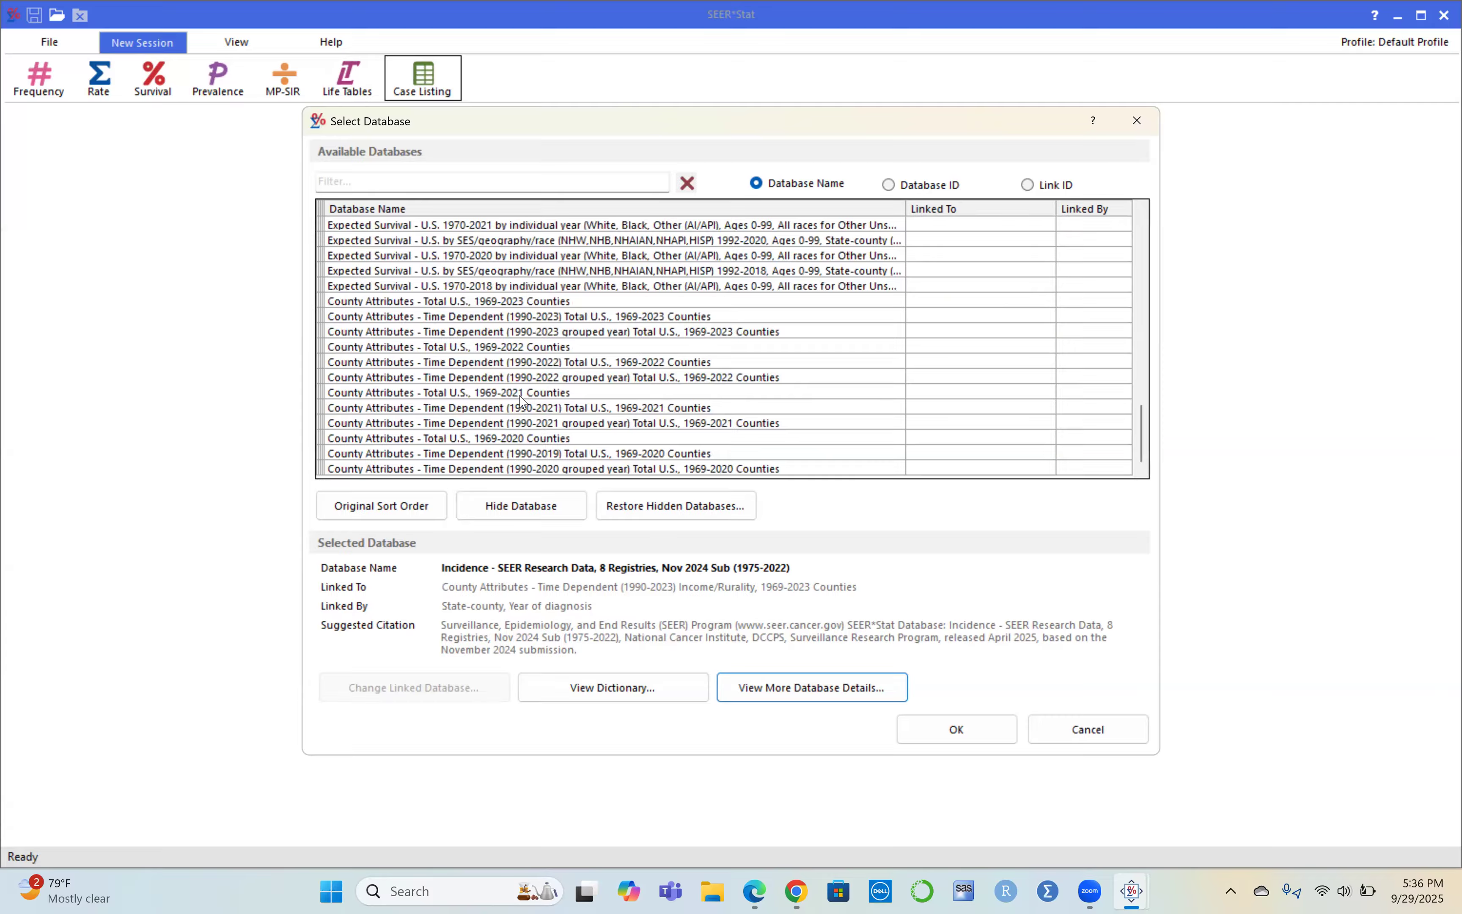
scroll(522, 400, "up", 6)
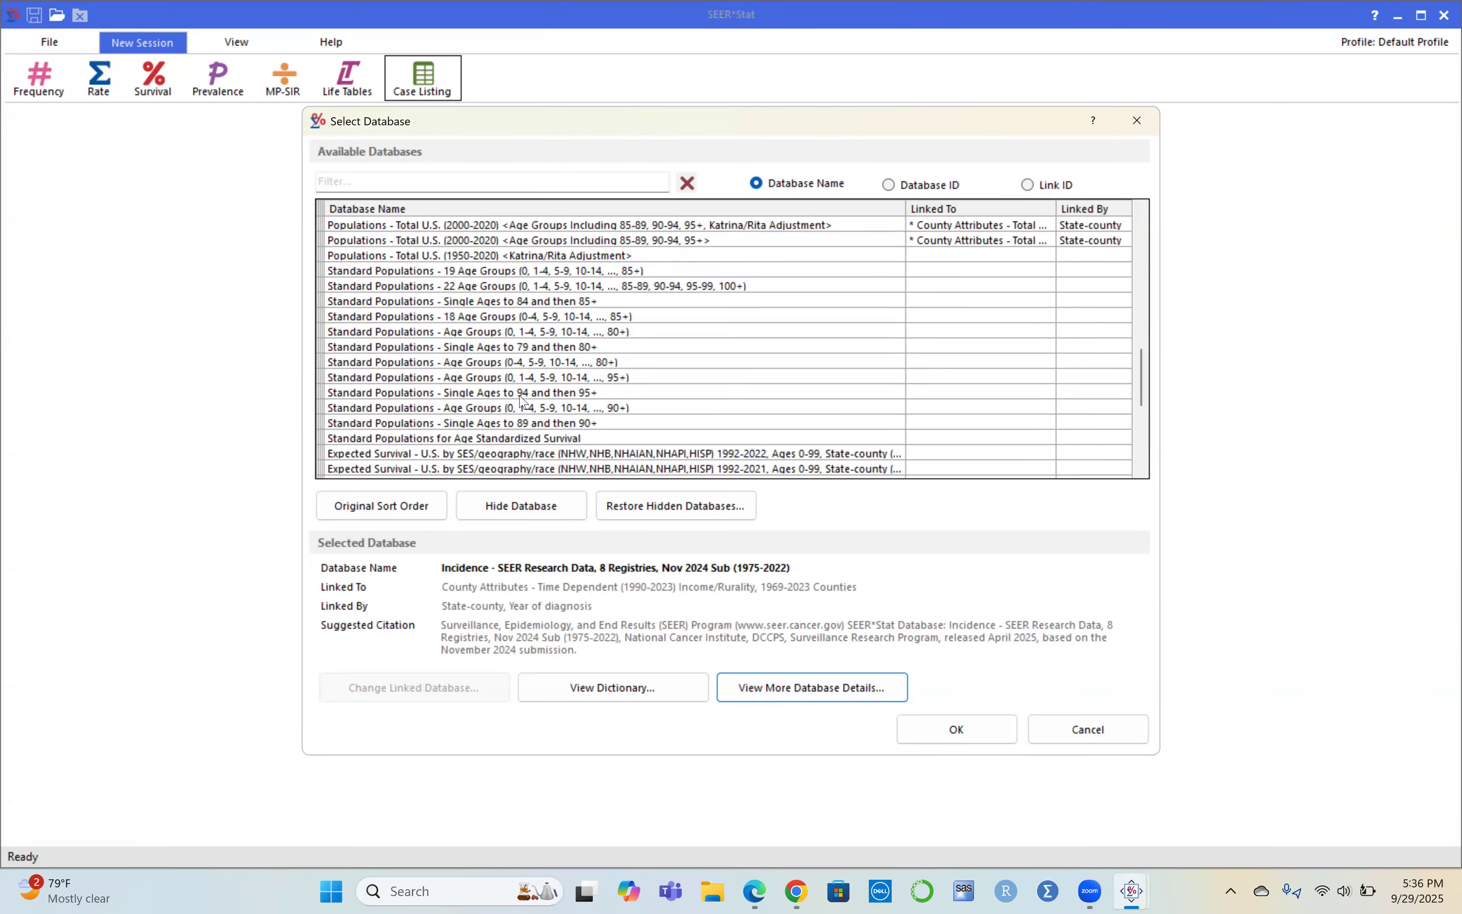
scroll(439, 297, "up", 10)
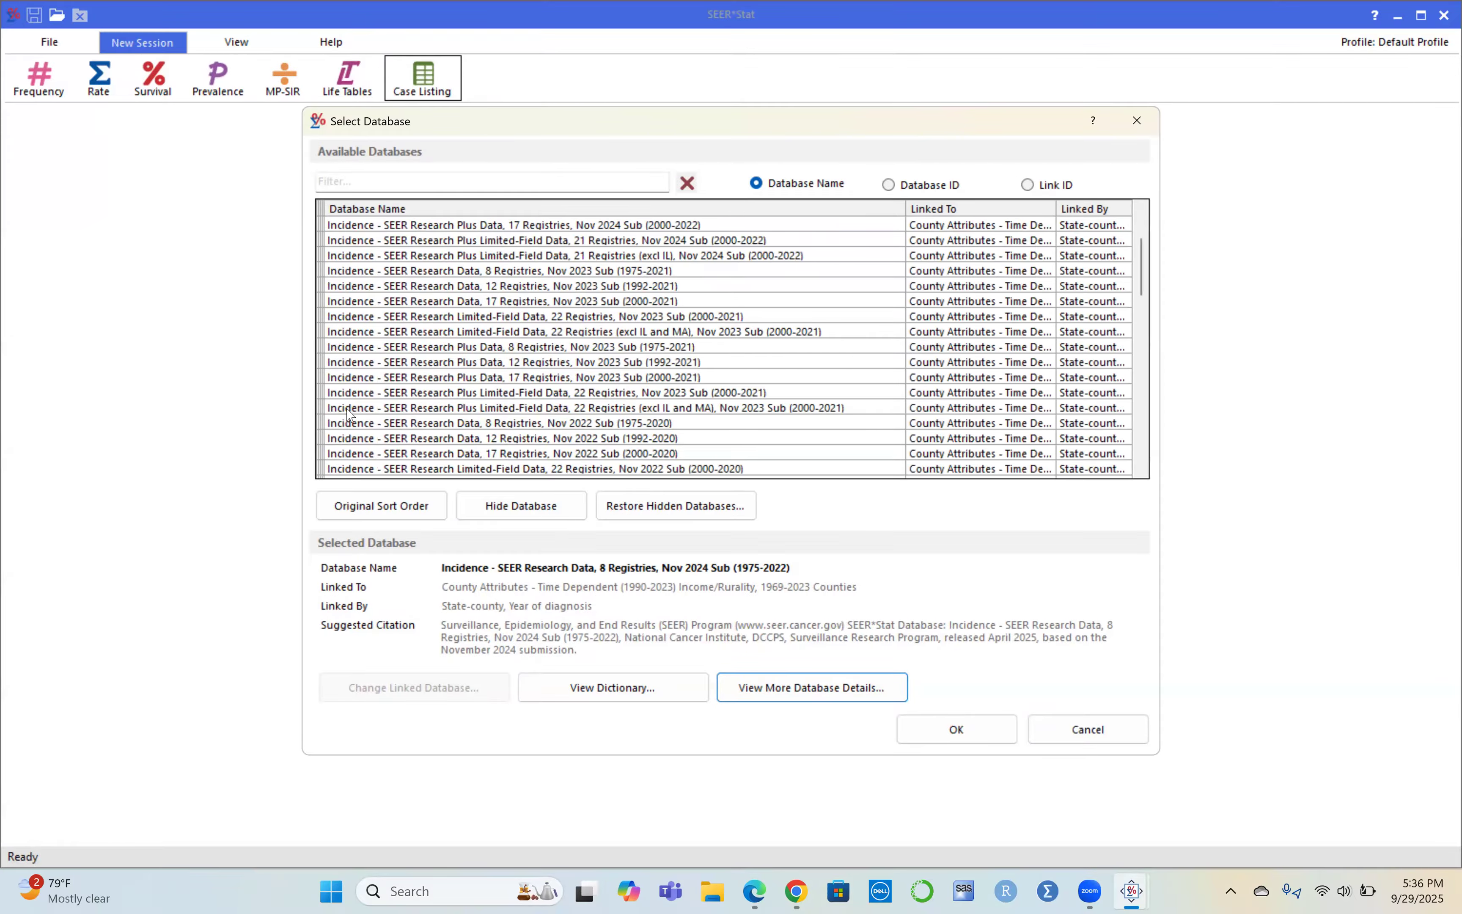
scroll(349, 414, "up", 3)
scroll(405, 292, "down", 10)
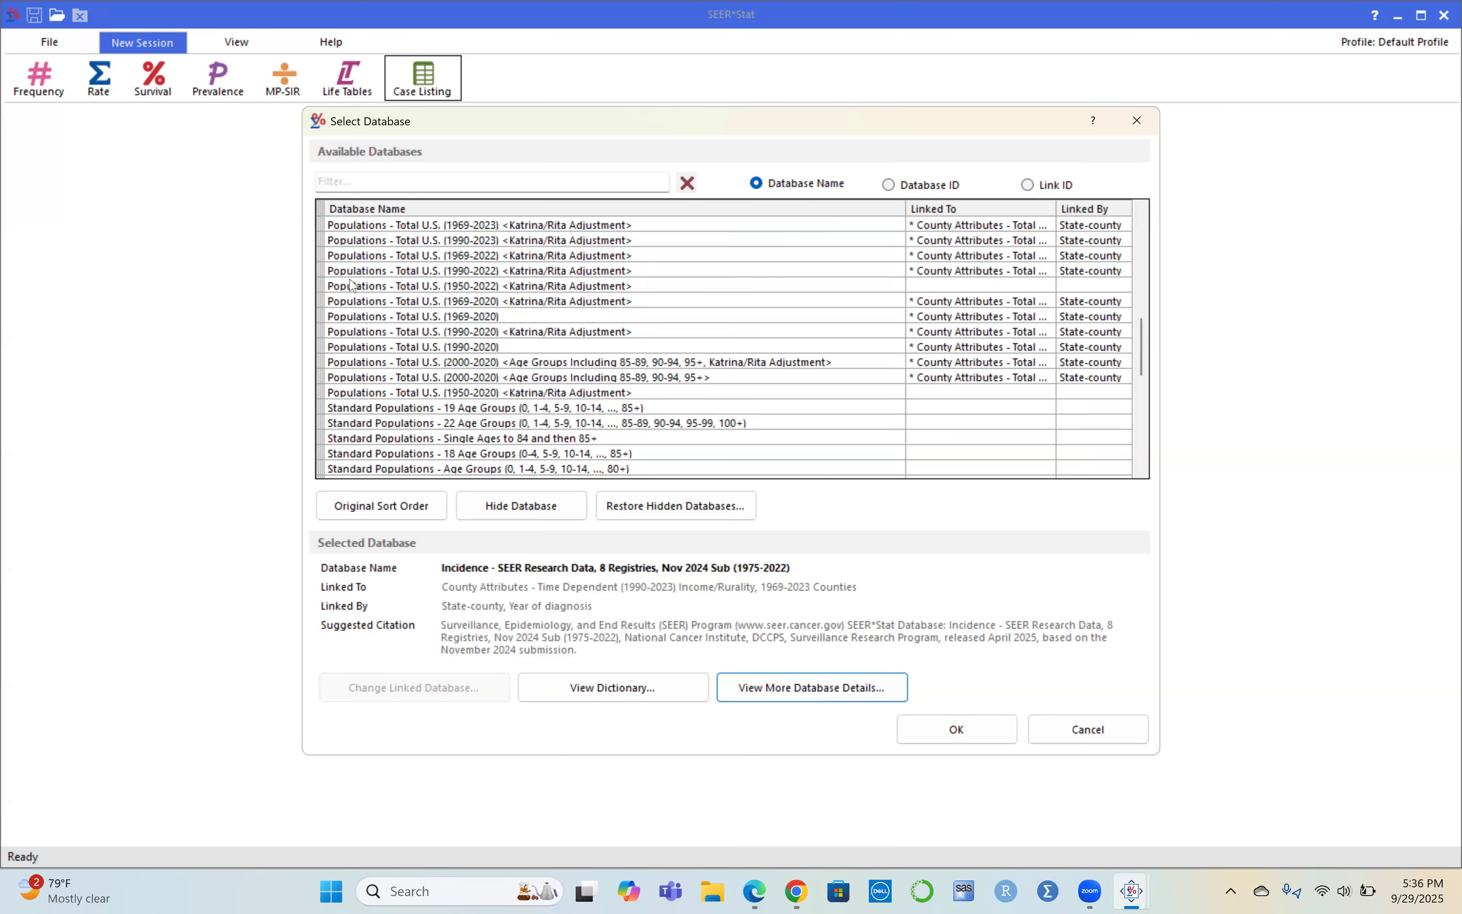
Choose the Incidence - SEER Research Data, 8 Registries, Nov 2024 Sub (1975-2022) database for the session and accept the linked database alert
scroll(353, 285, "up", 10)
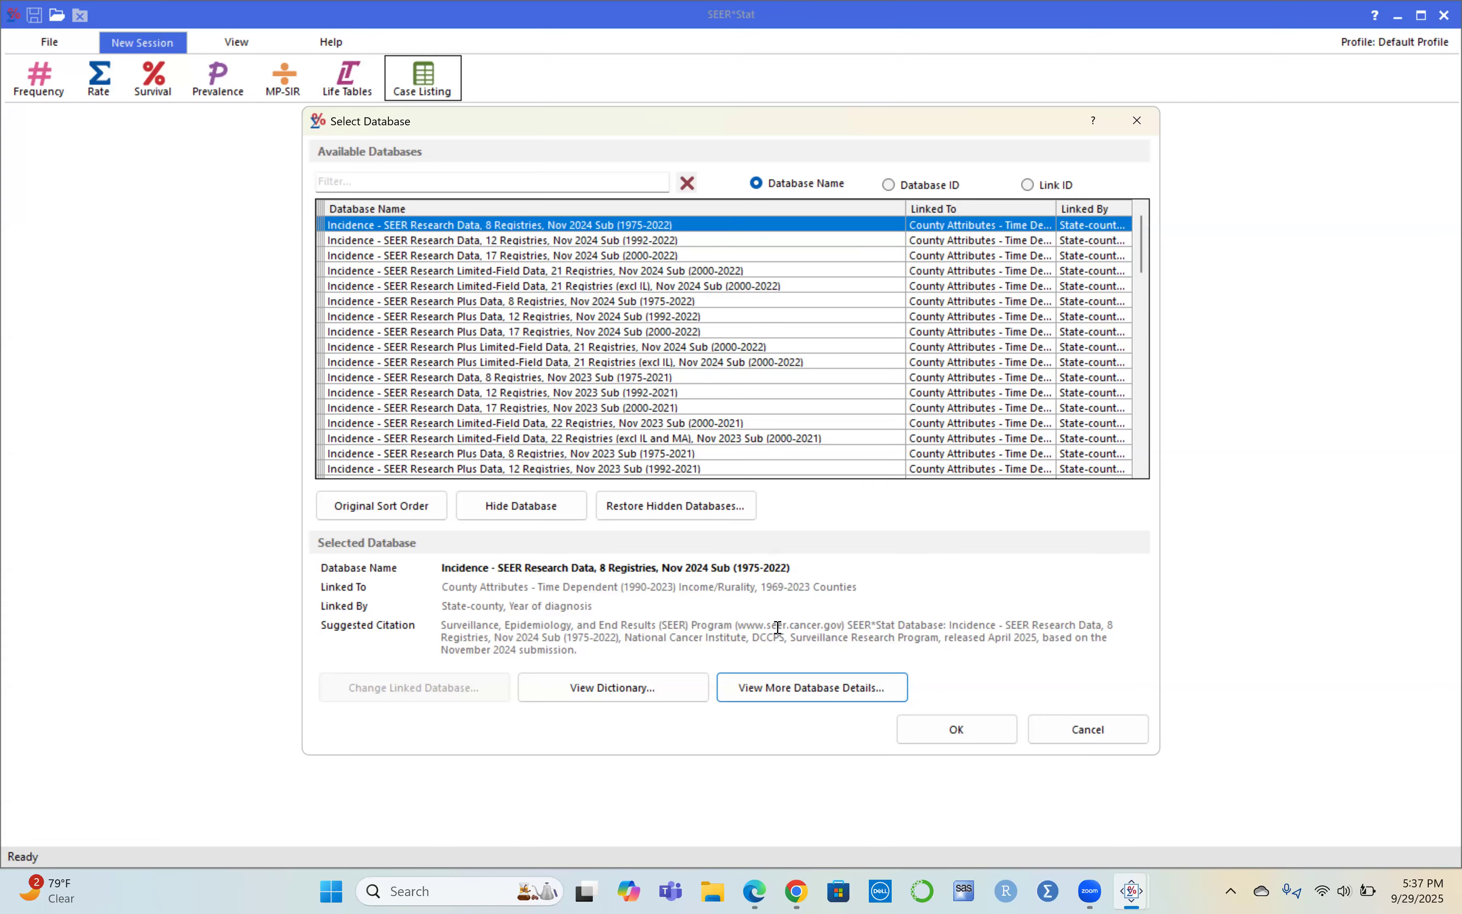
left_click(956, 732)
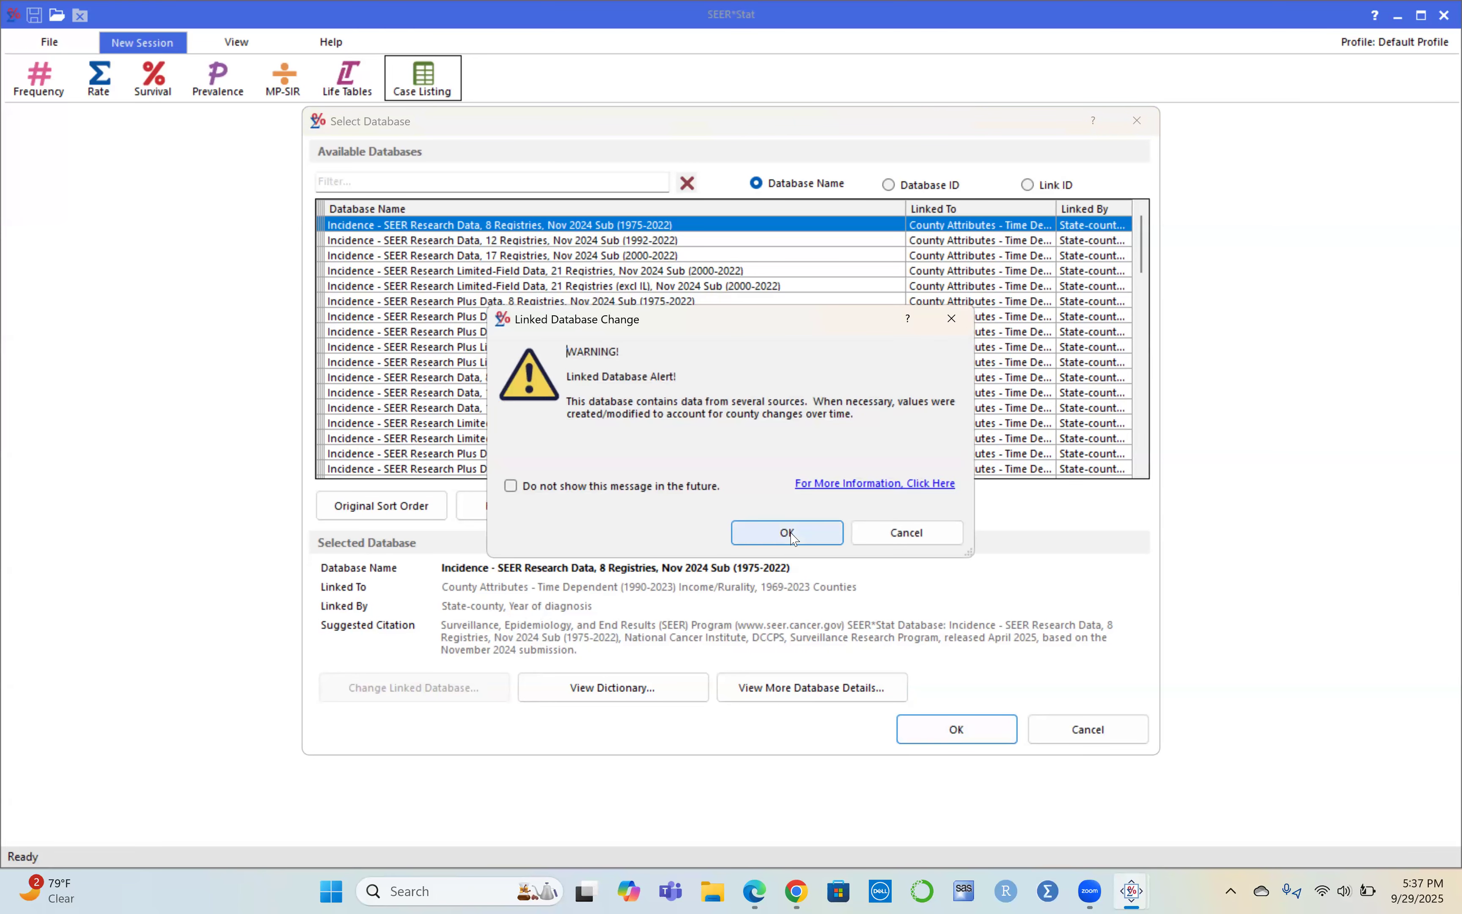
left_click(787, 533)
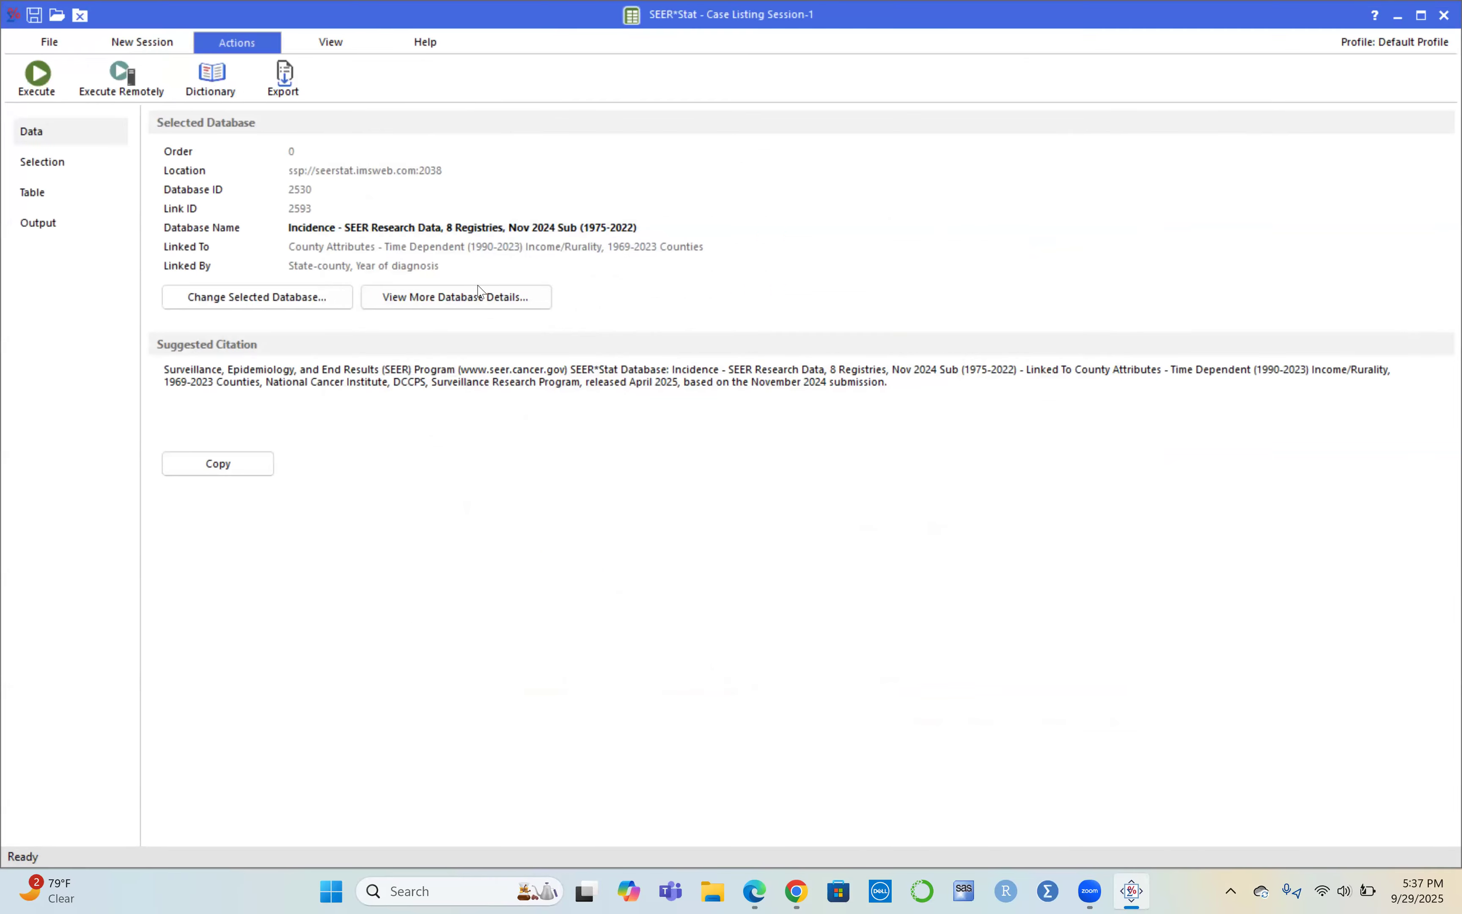
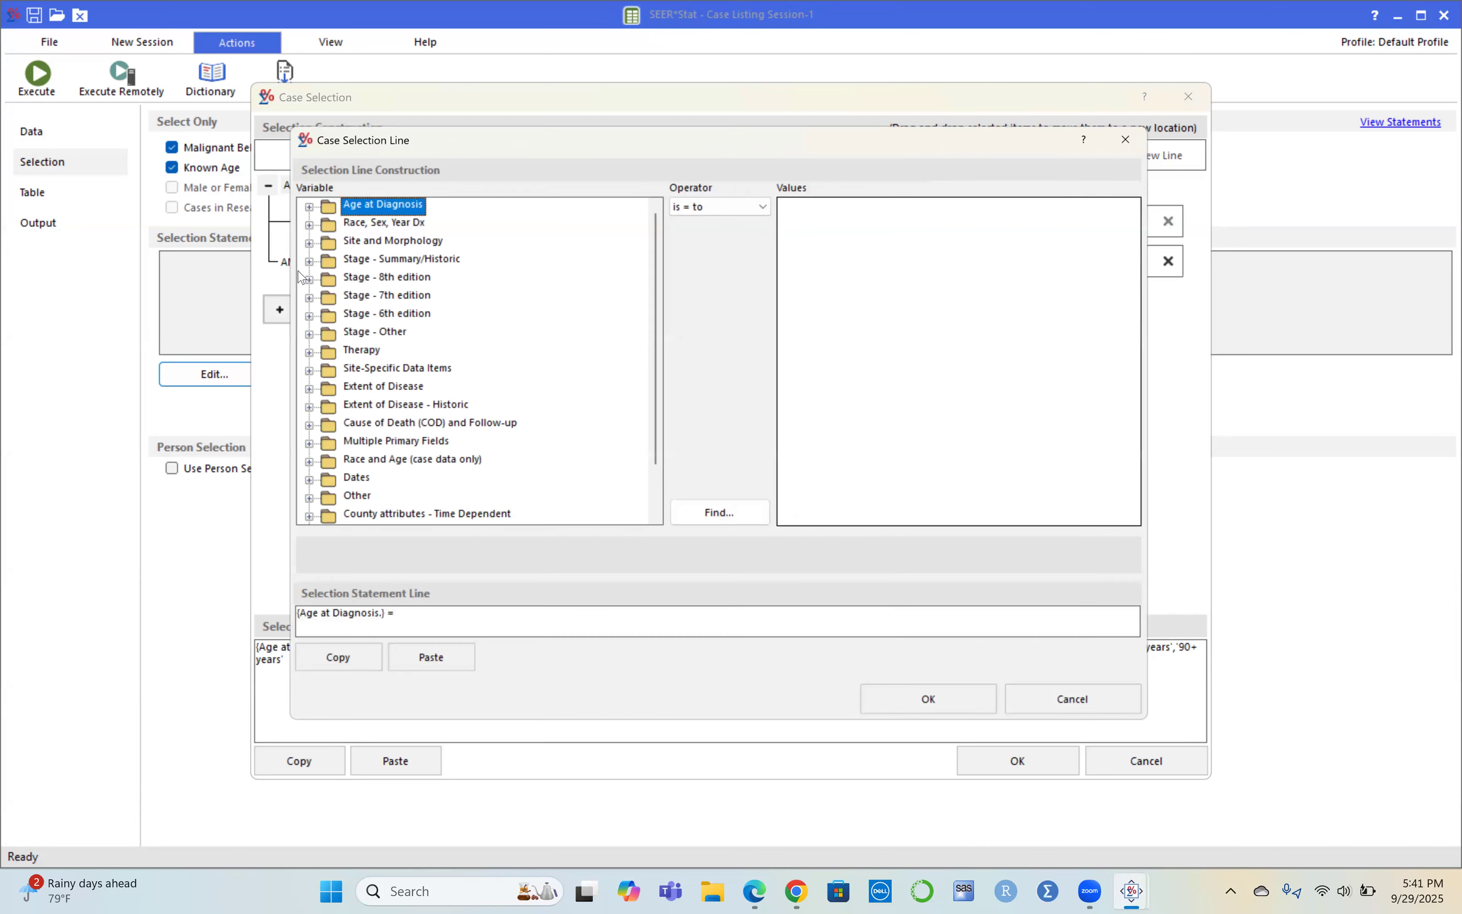
Restrict the case selection to Year of diagnosis 2010 through 2022 and apply the selection statement
left_click(302, 225)
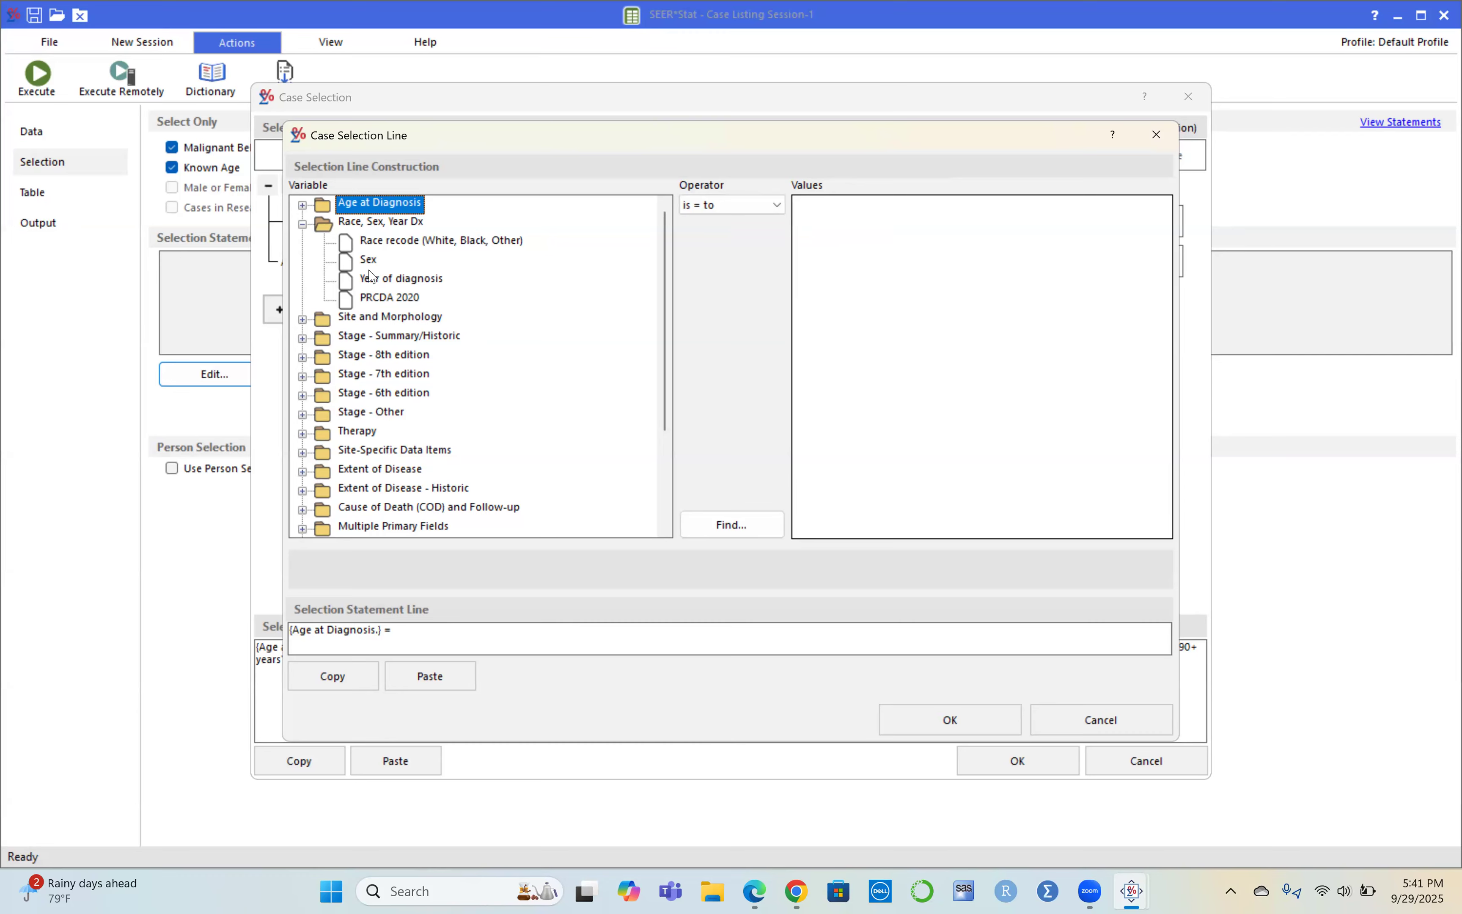
left_click(361, 286)
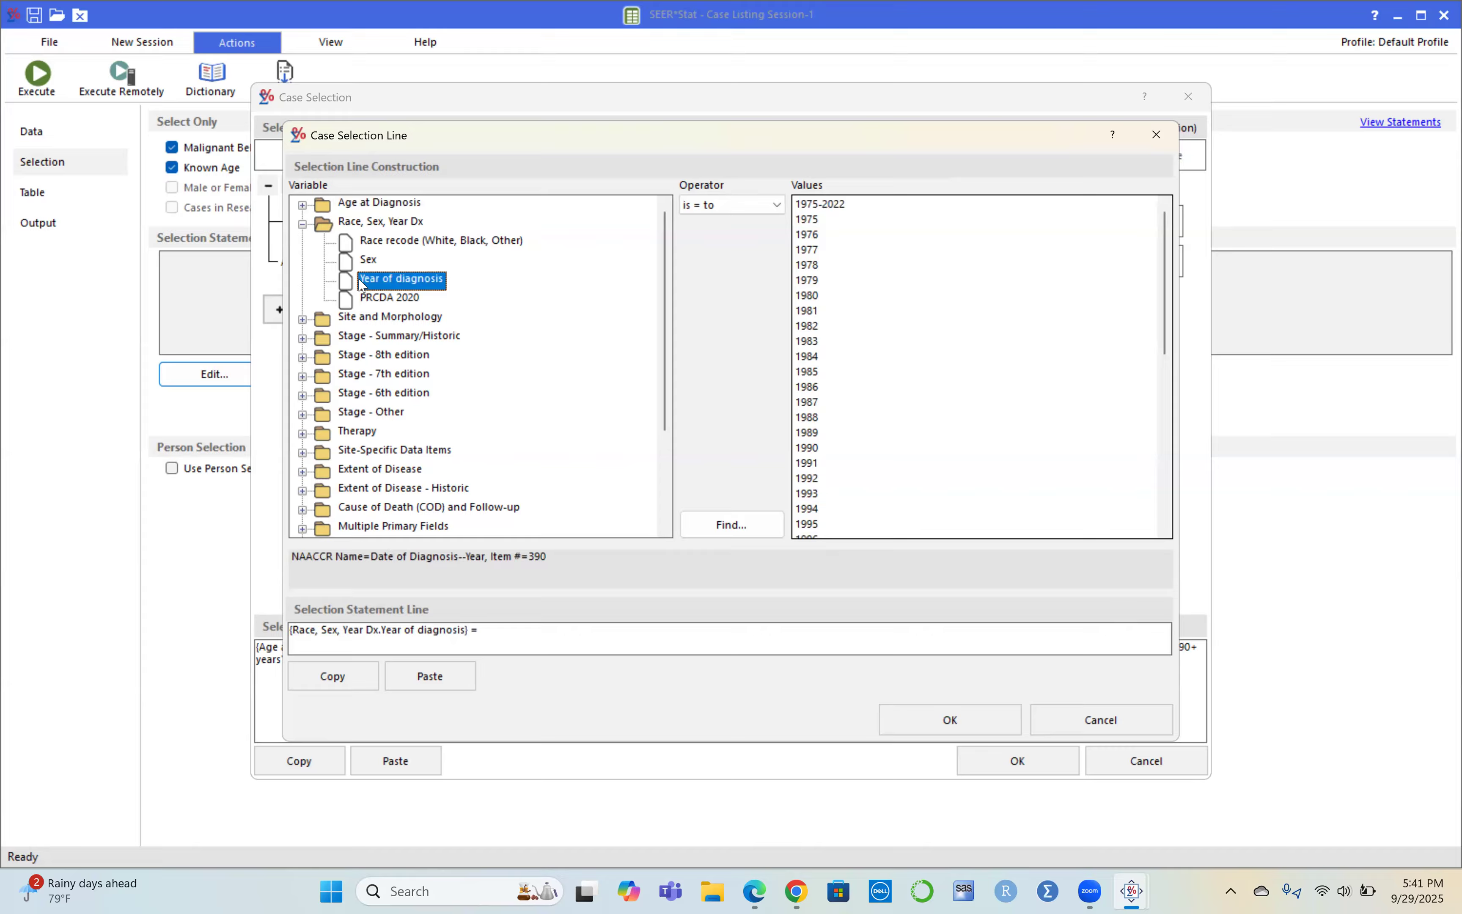
scroll(970, 482, "down", 1)
scroll(970, 482, "down", 8)
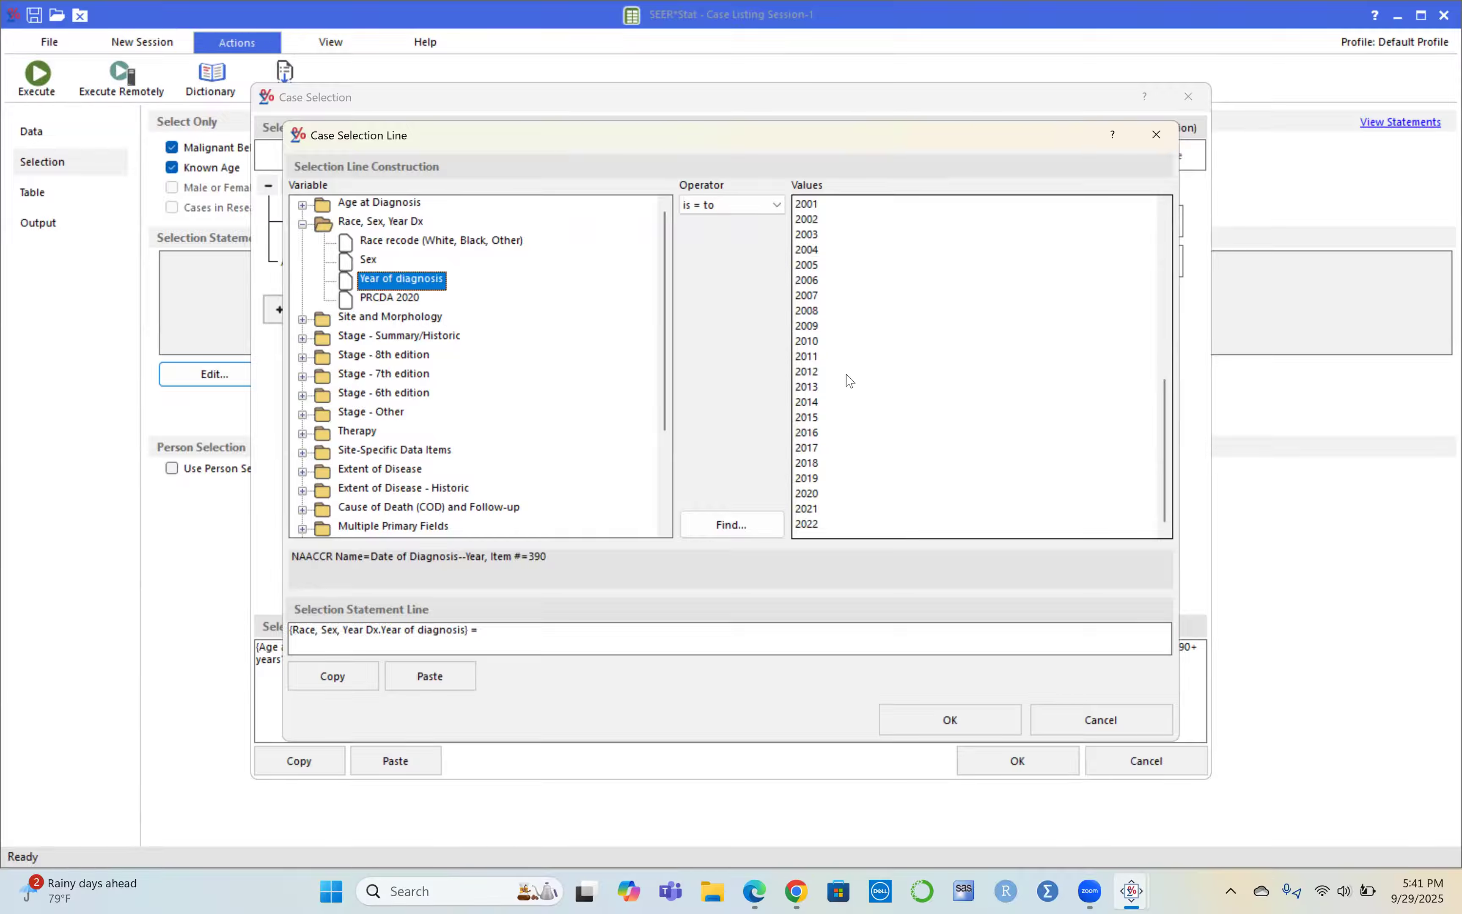
left_click(807, 342)
left_click_drag(807, 342, 813, 532)
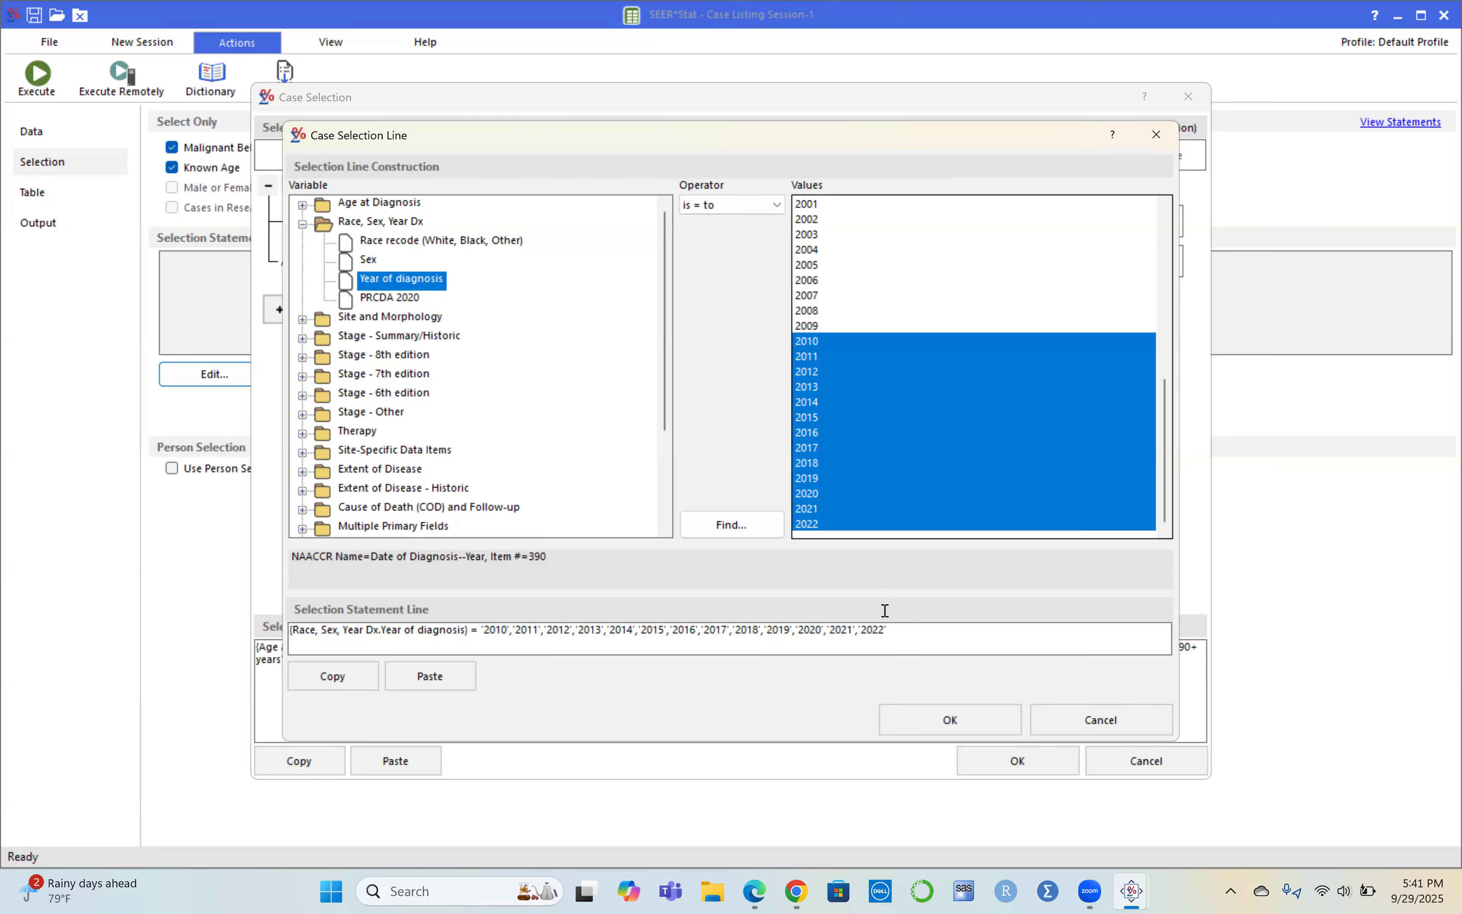
left_click(935, 725)
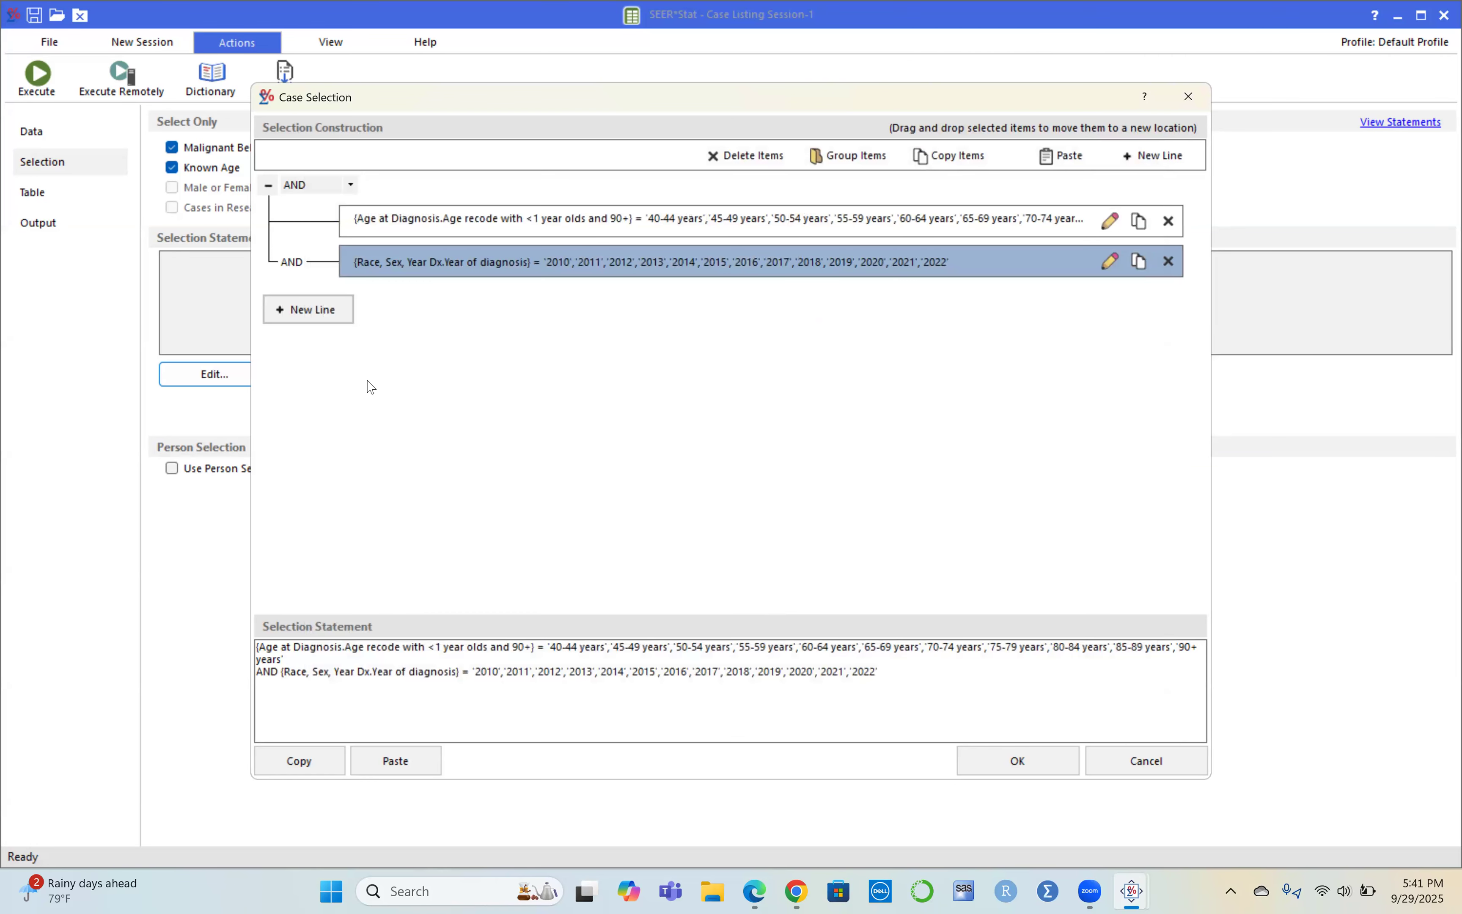
left_click(1020, 766)
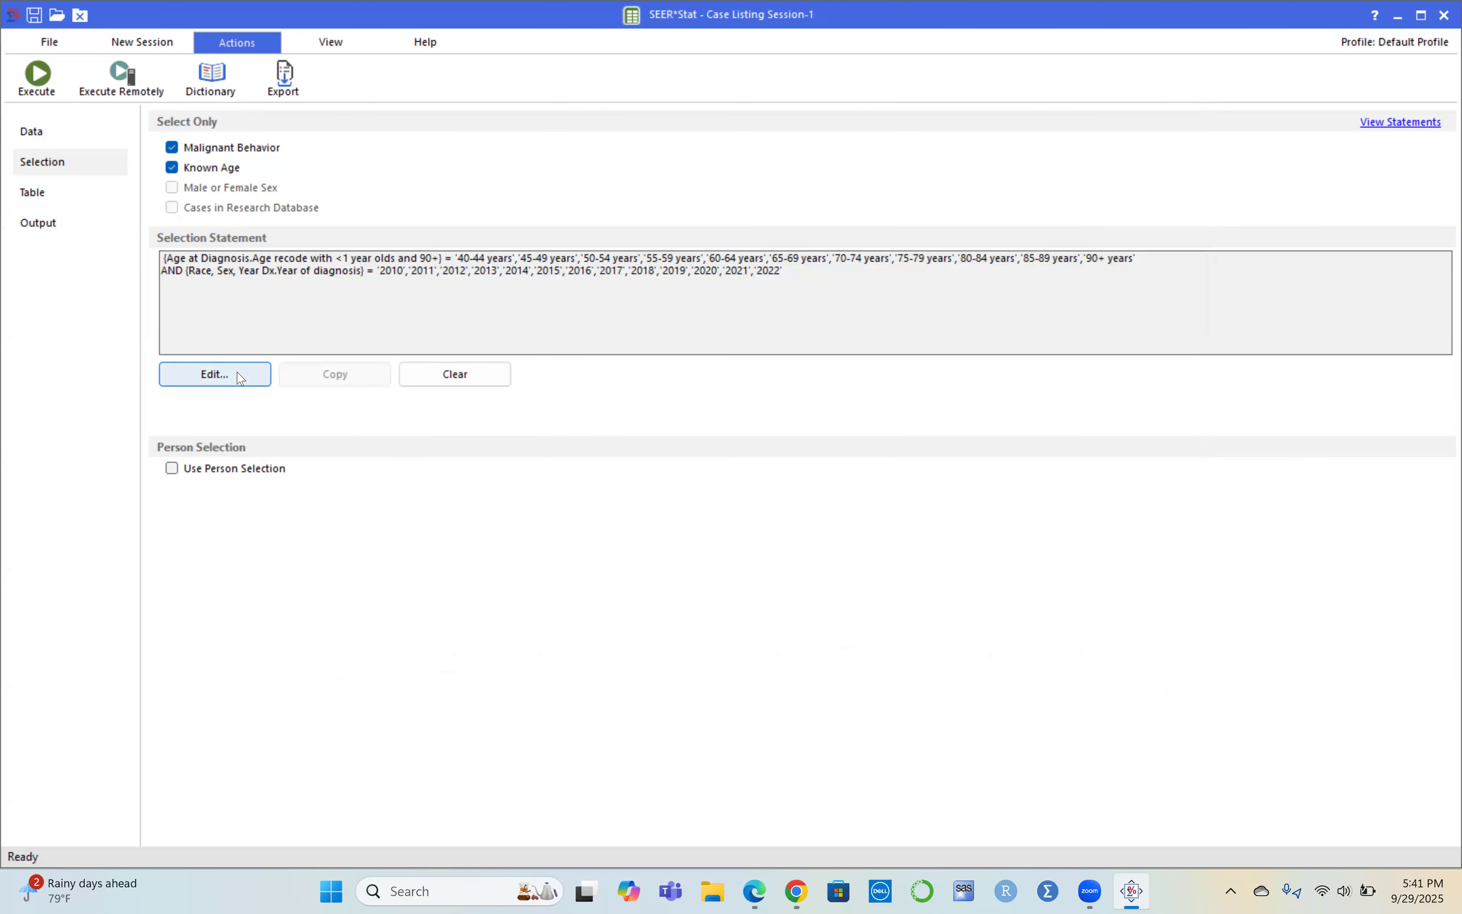
Add a new case selection line that restricts Site recode ICD-O-3/WHO 2008 under Site and Morphology to Breast
left_click(216, 374)
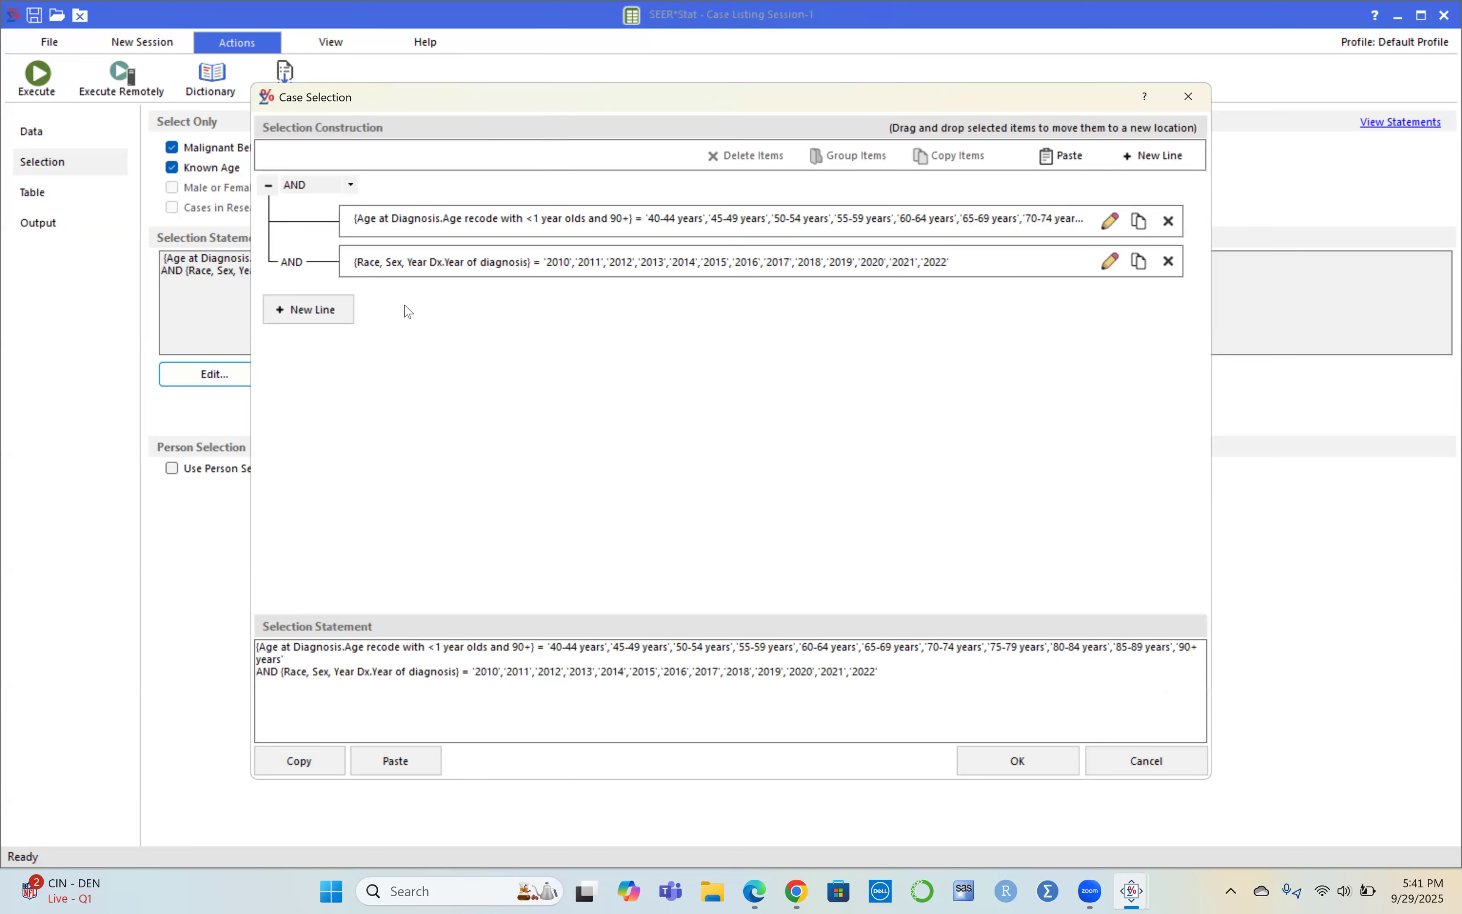
left_click(312, 319)
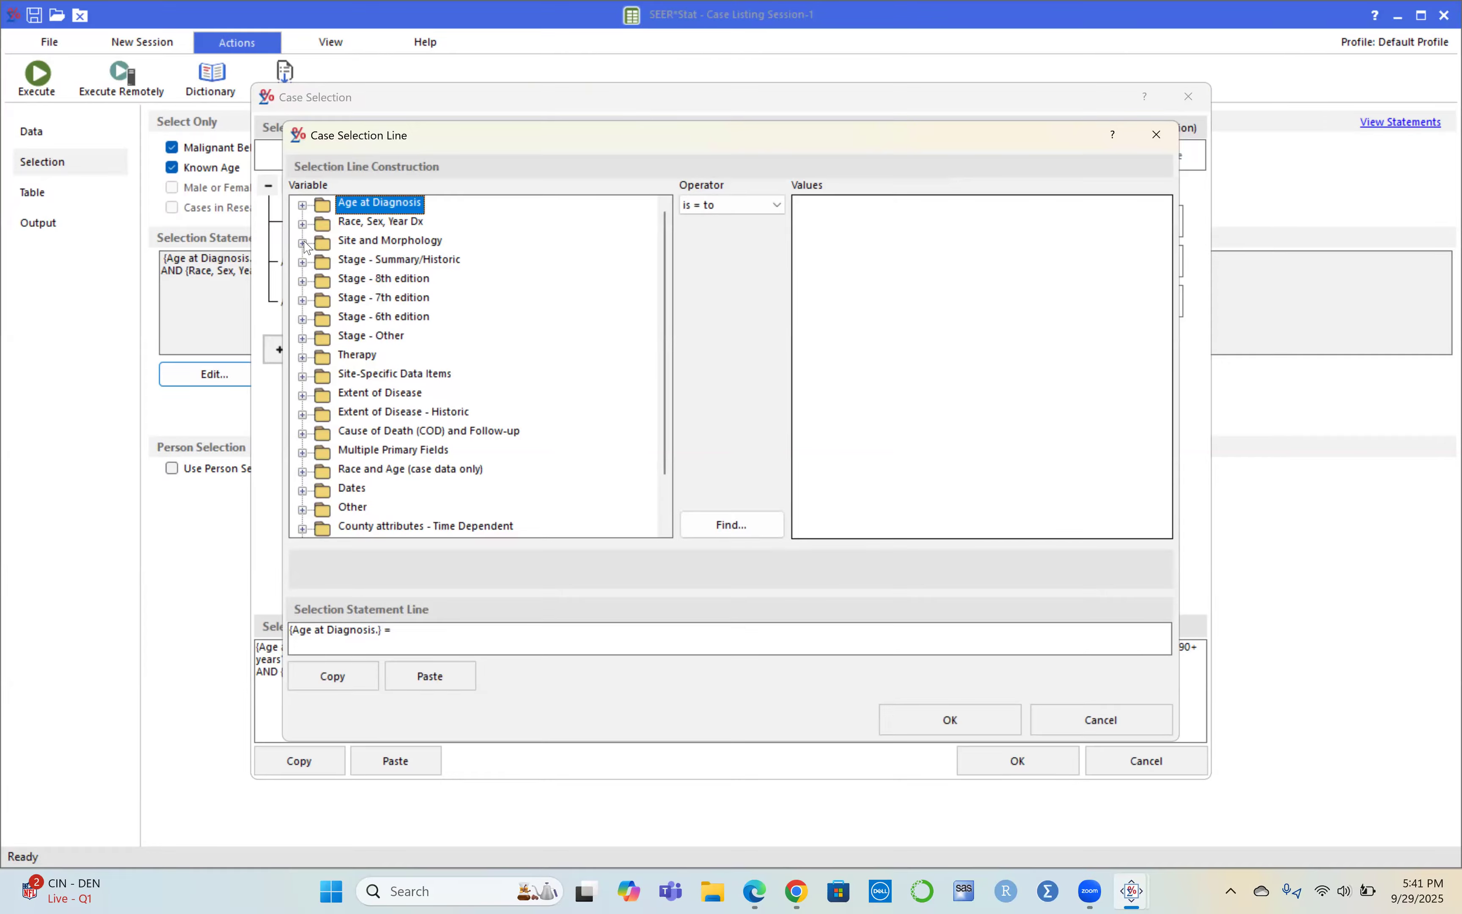
left_click(302, 243)
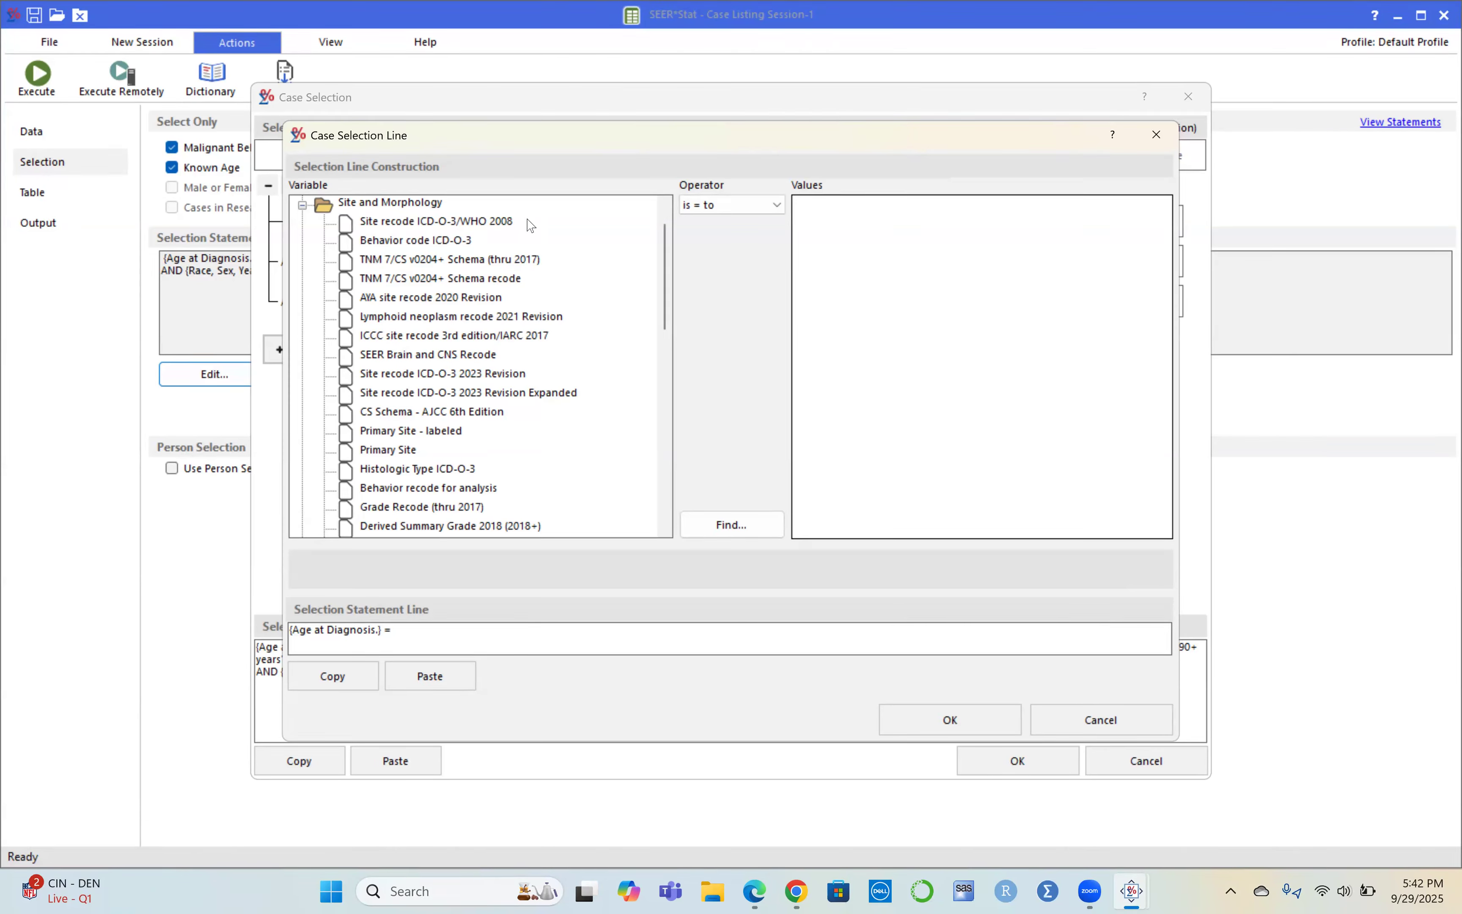
left_click(384, 226)
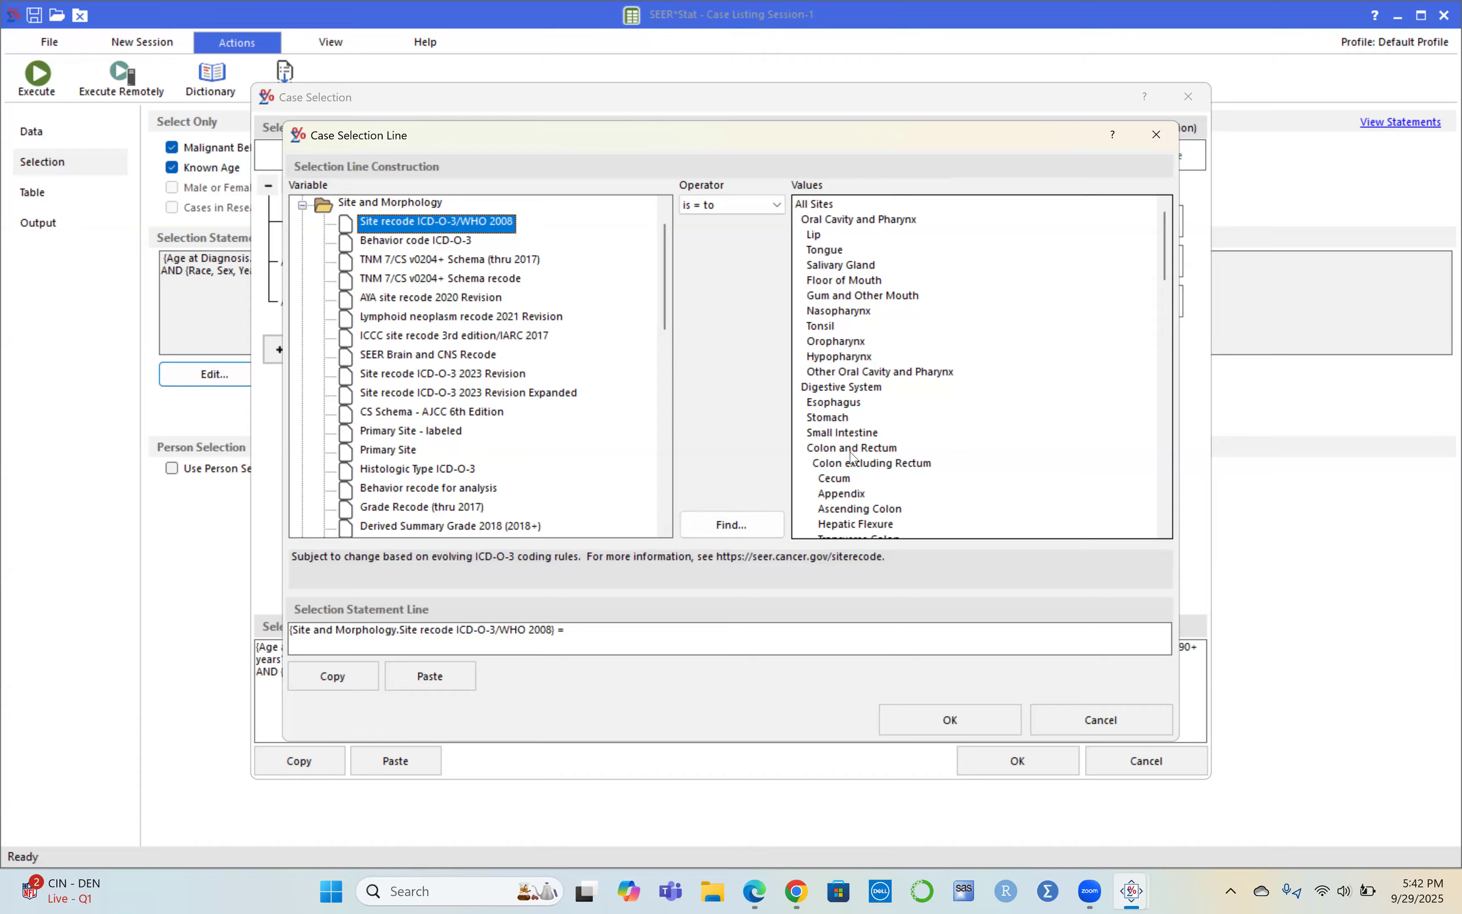
scroll(852, 456, "down", 5)
scroll(852, 456, "down", 8)
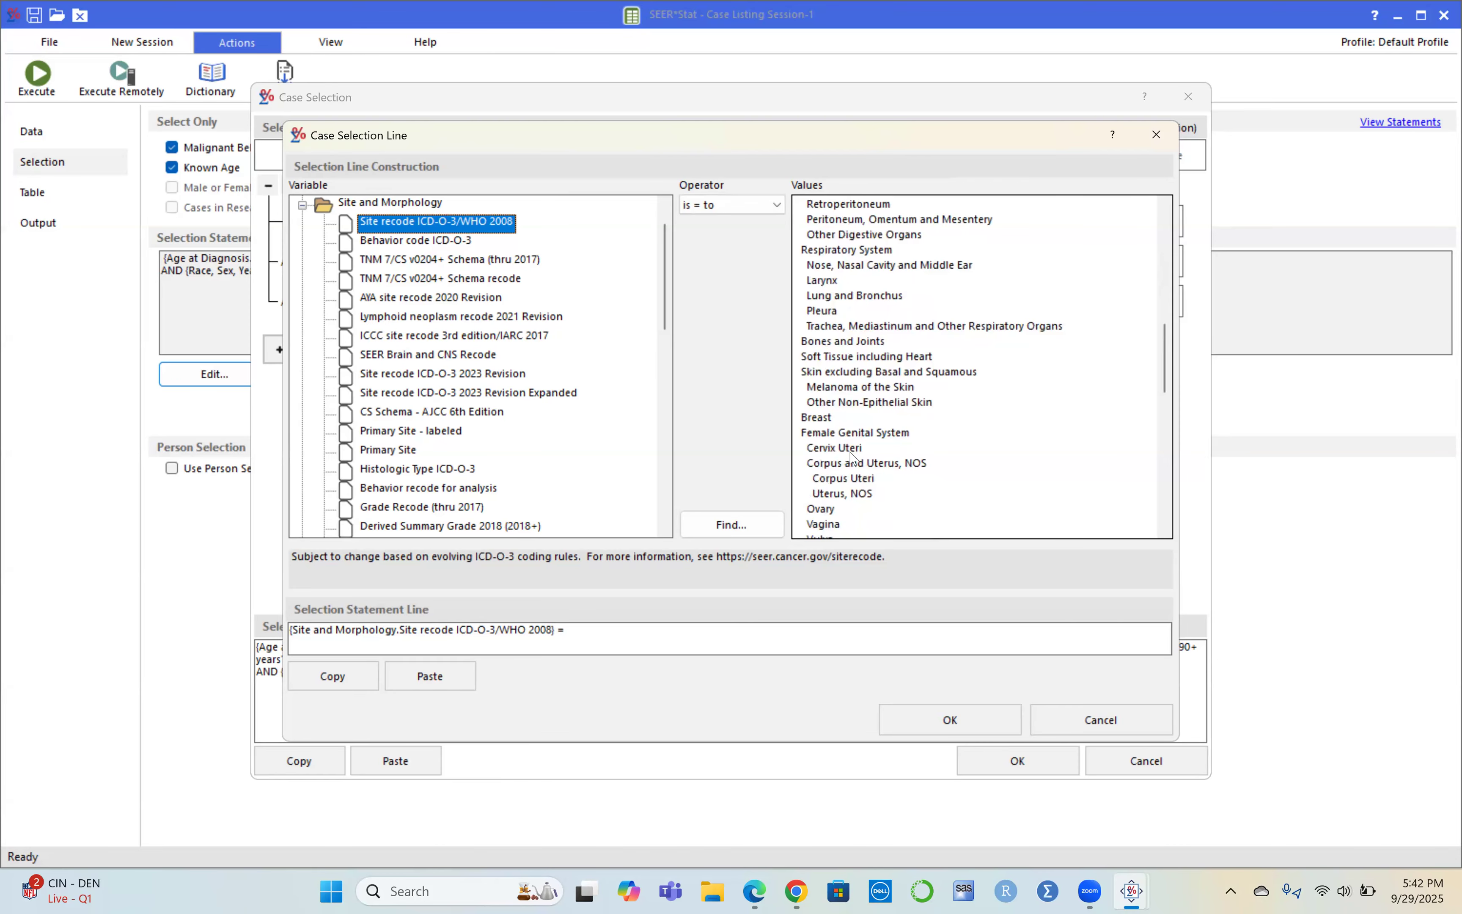
scroll(852, 457, "down", 1)
scroll(852, 456, "down", 1)
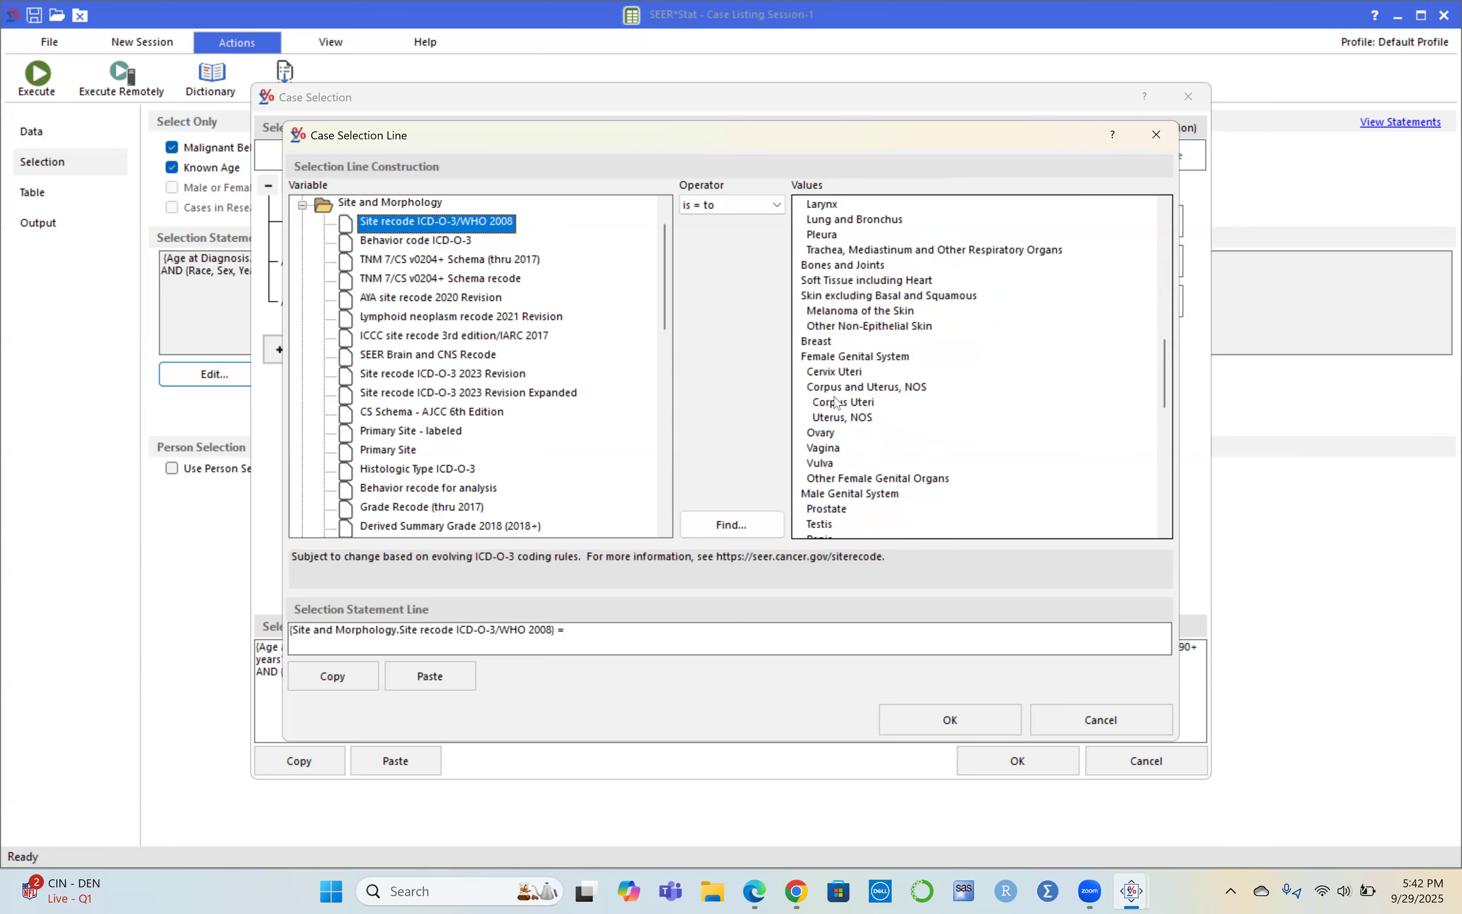
left_click(817, 345)
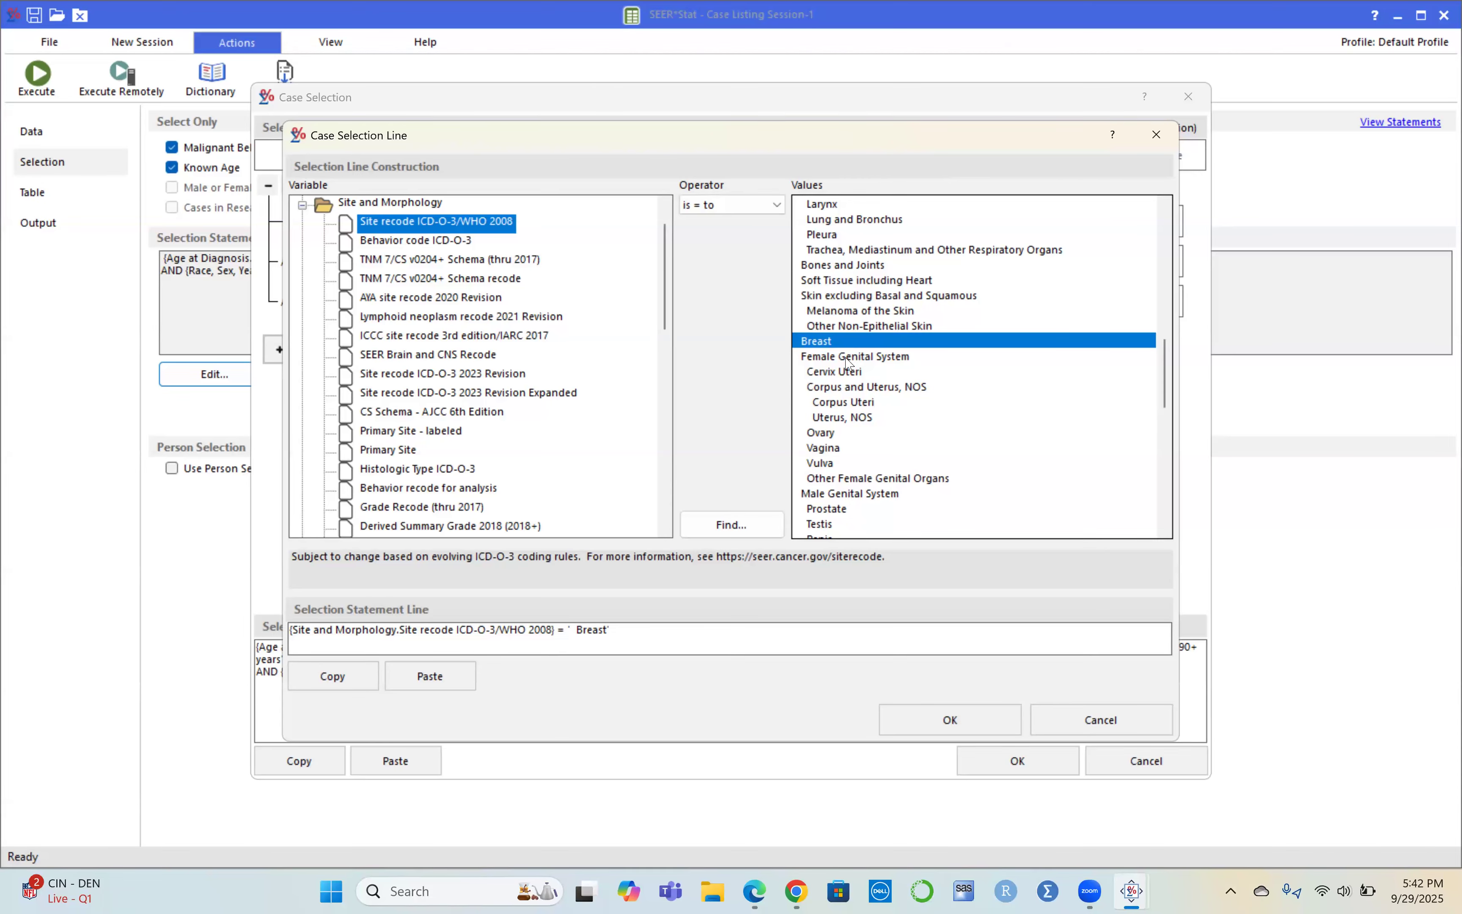
Try adding Female Genital System, Cervix Uteri, and Corpus and Uterus, NOS to the selected sites, and reselect only Breast
left_click(870, 357, "ctrl")
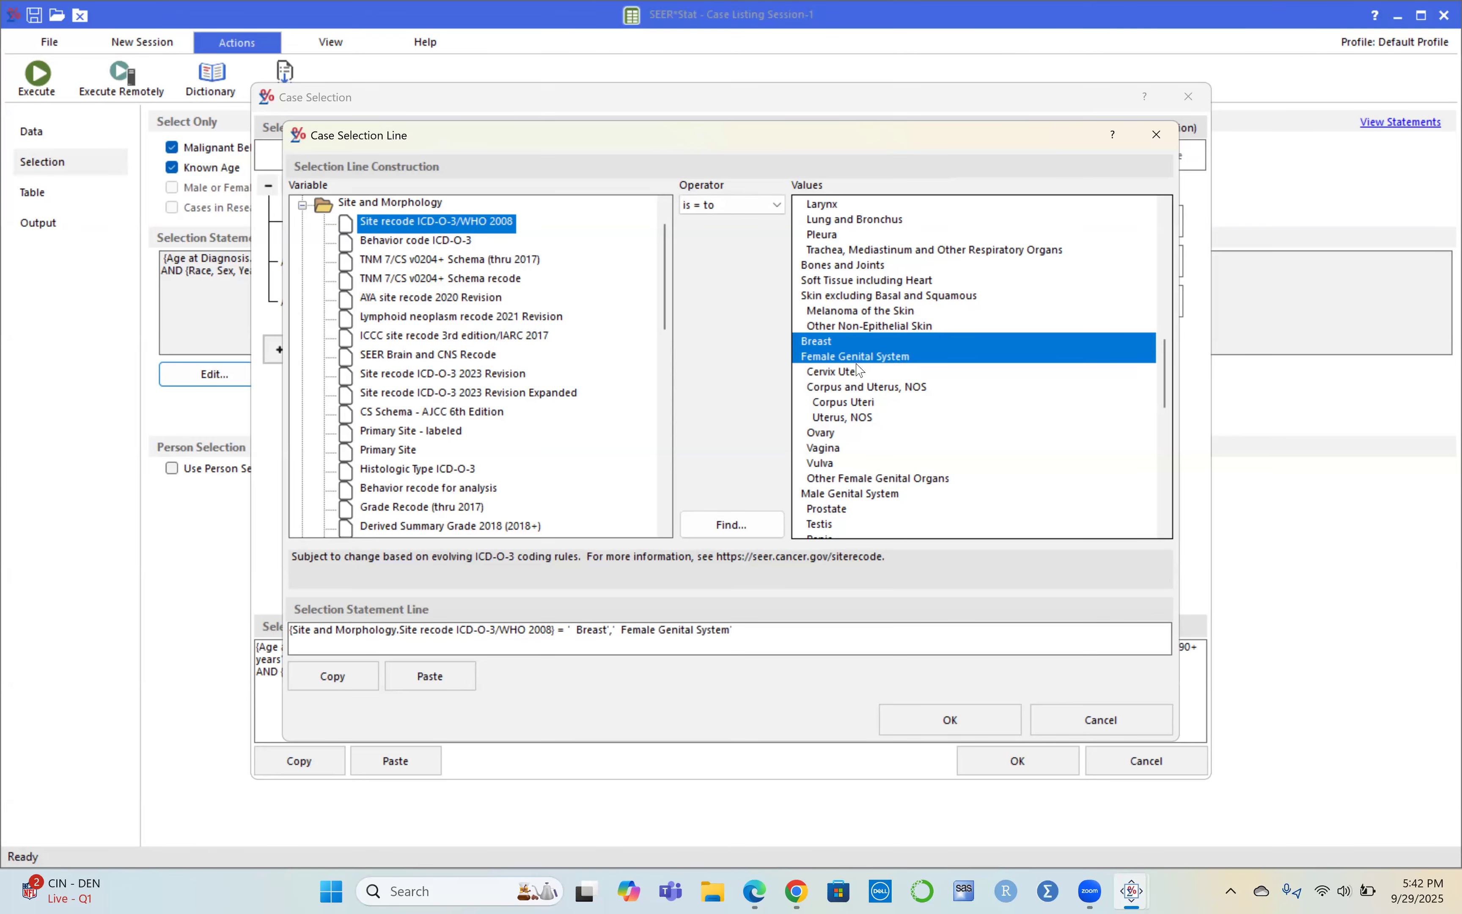
left_click(859, 371, "ctrl")
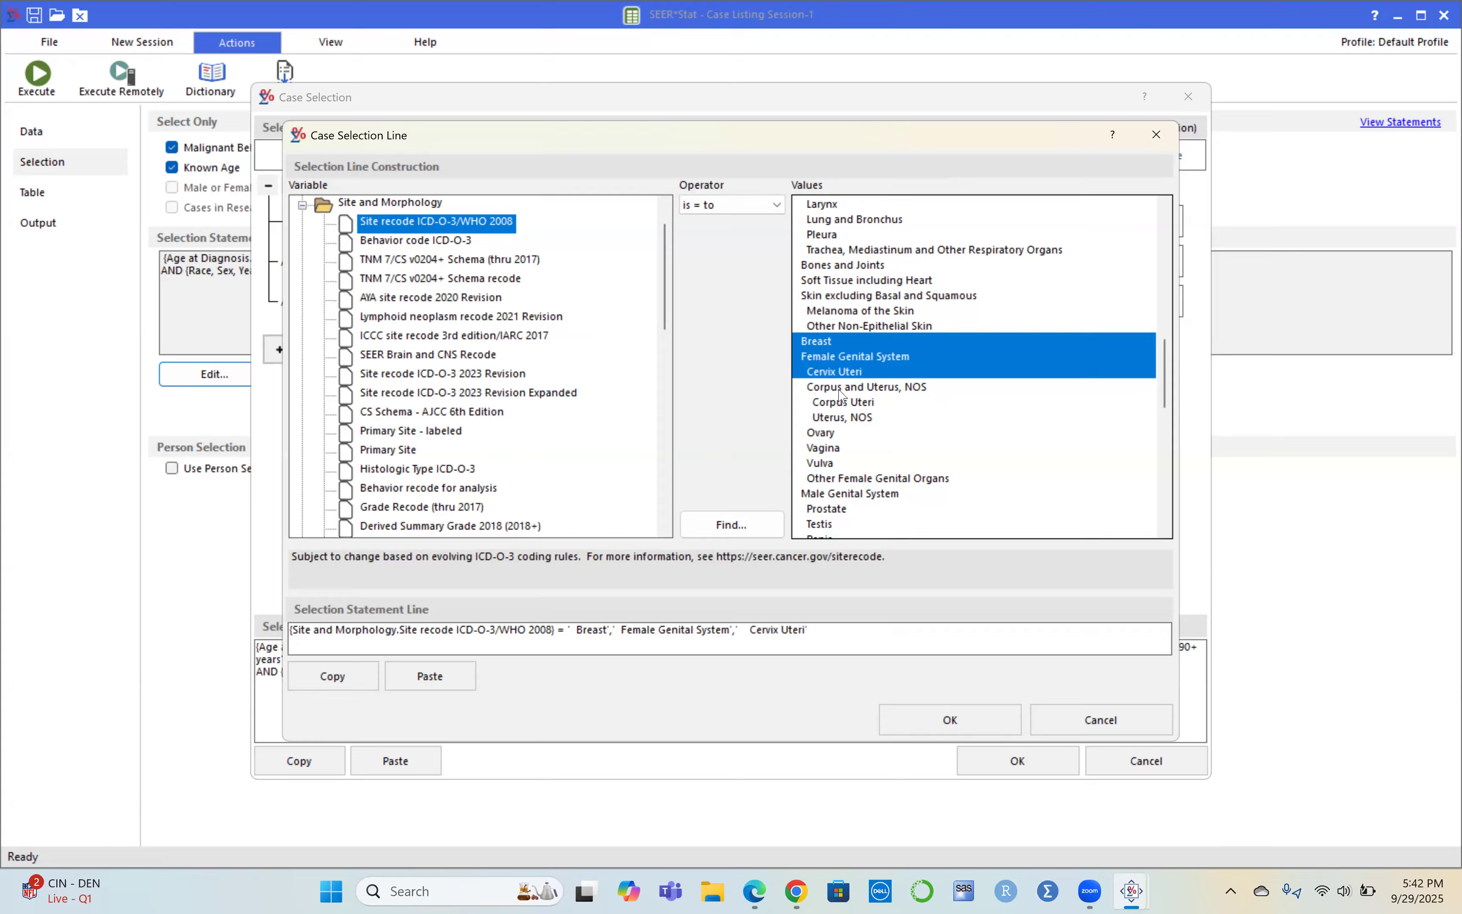
left_click(843, 390, "ctrl")
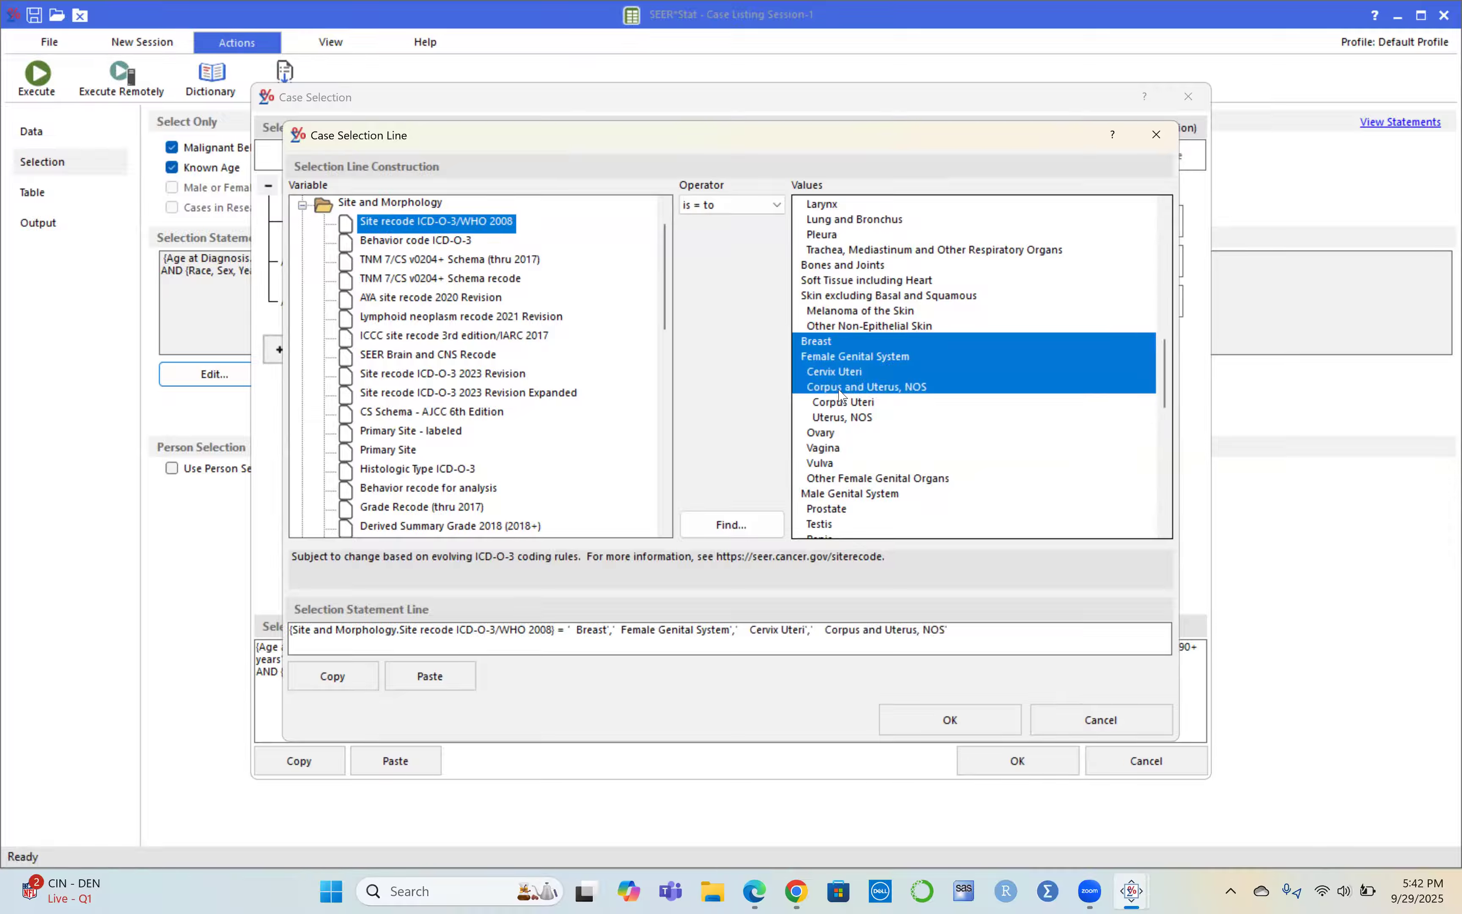
left_click(820, 345)
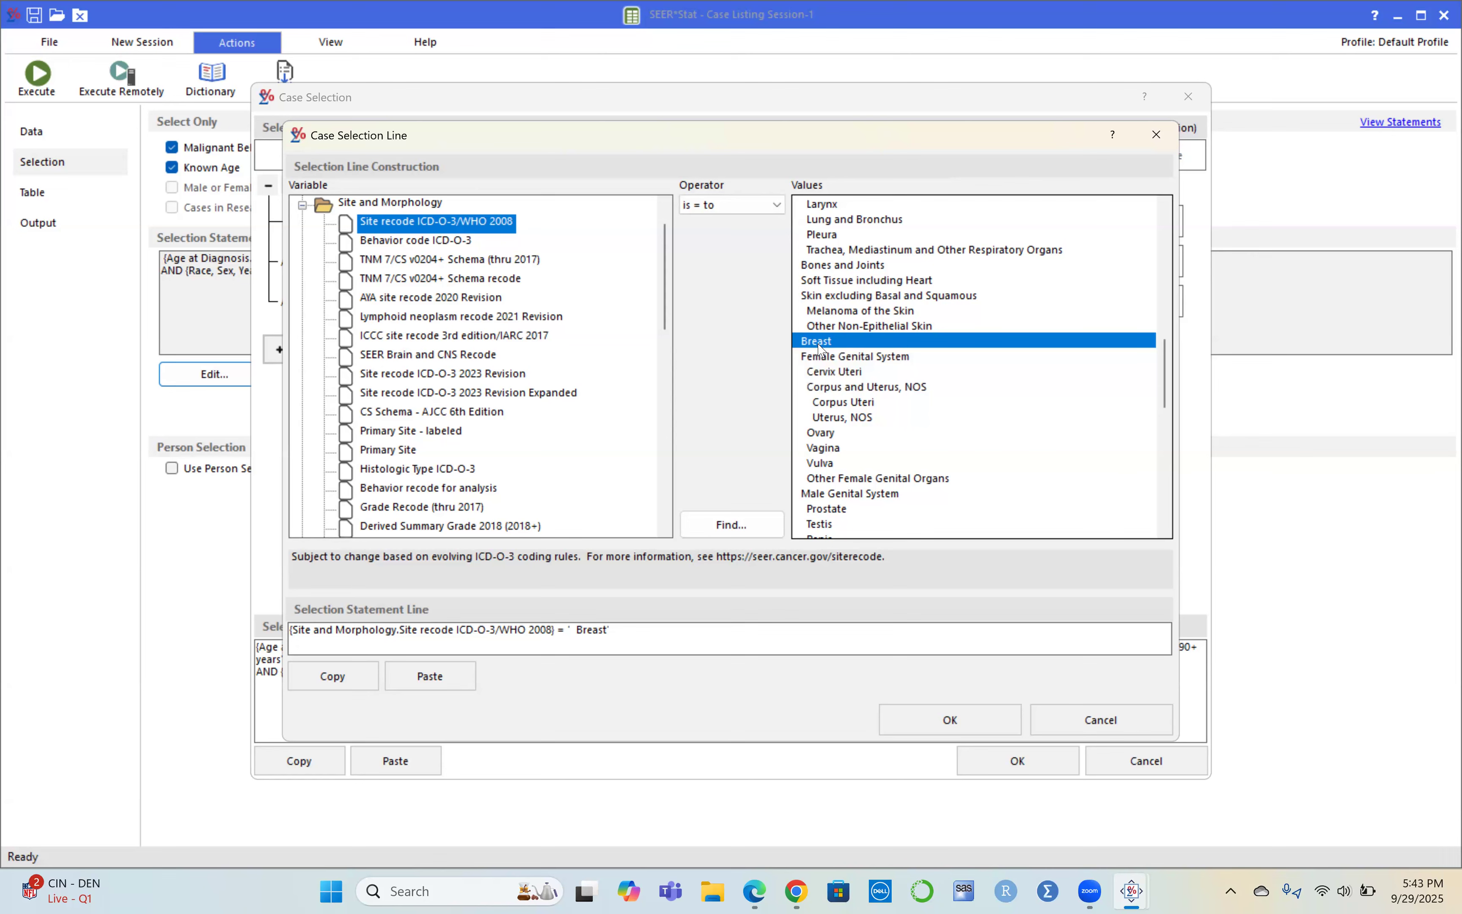
Open the variable search, read its Find Variable help page in the browser, and return to SEER*Stat
left_click(730, 525)
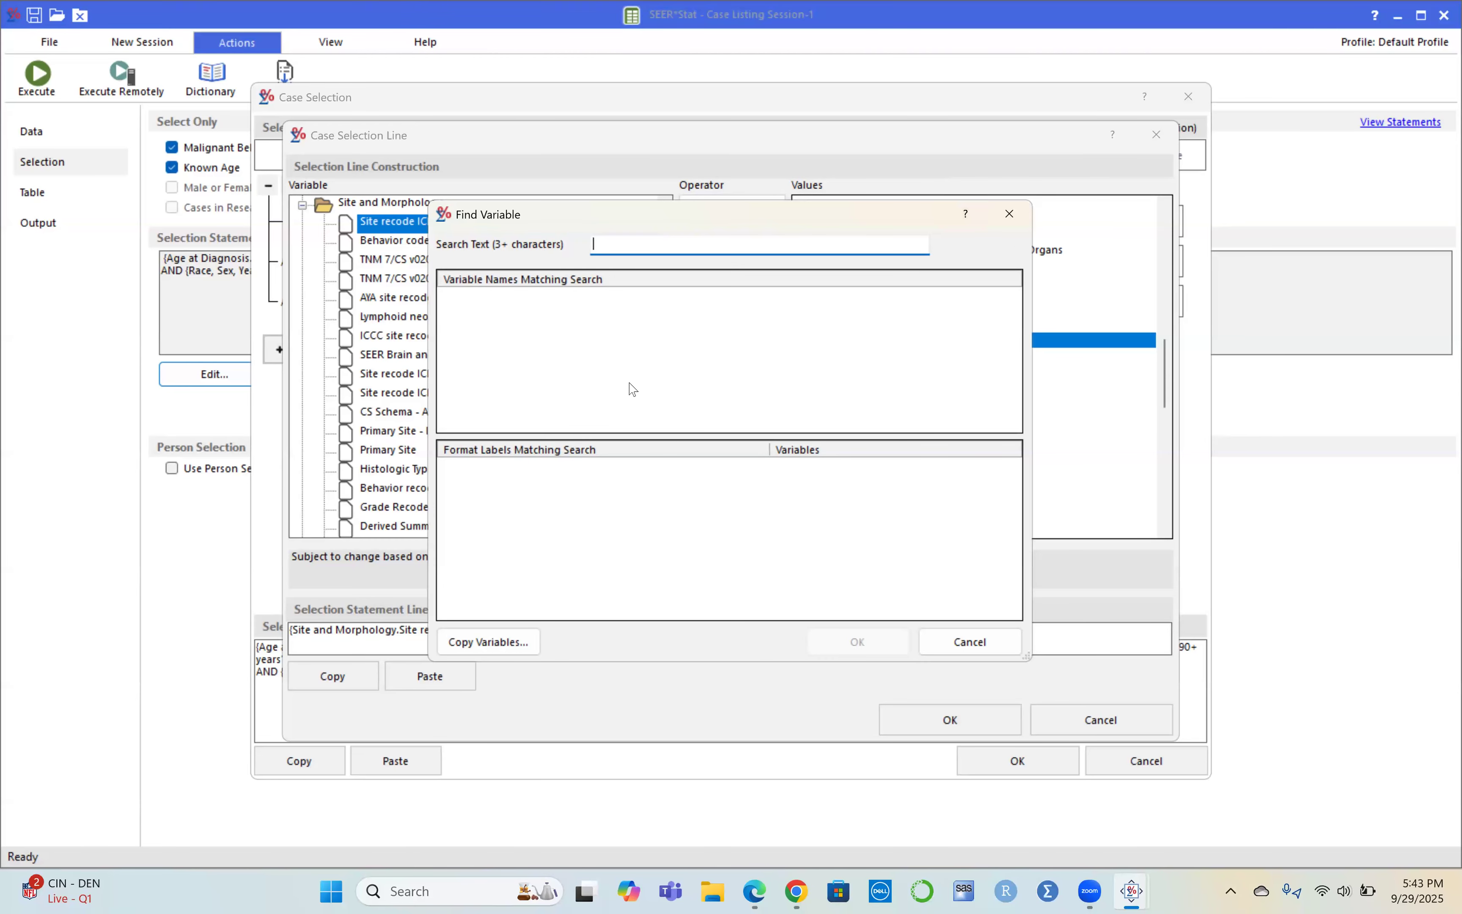
left_click(965, 216)
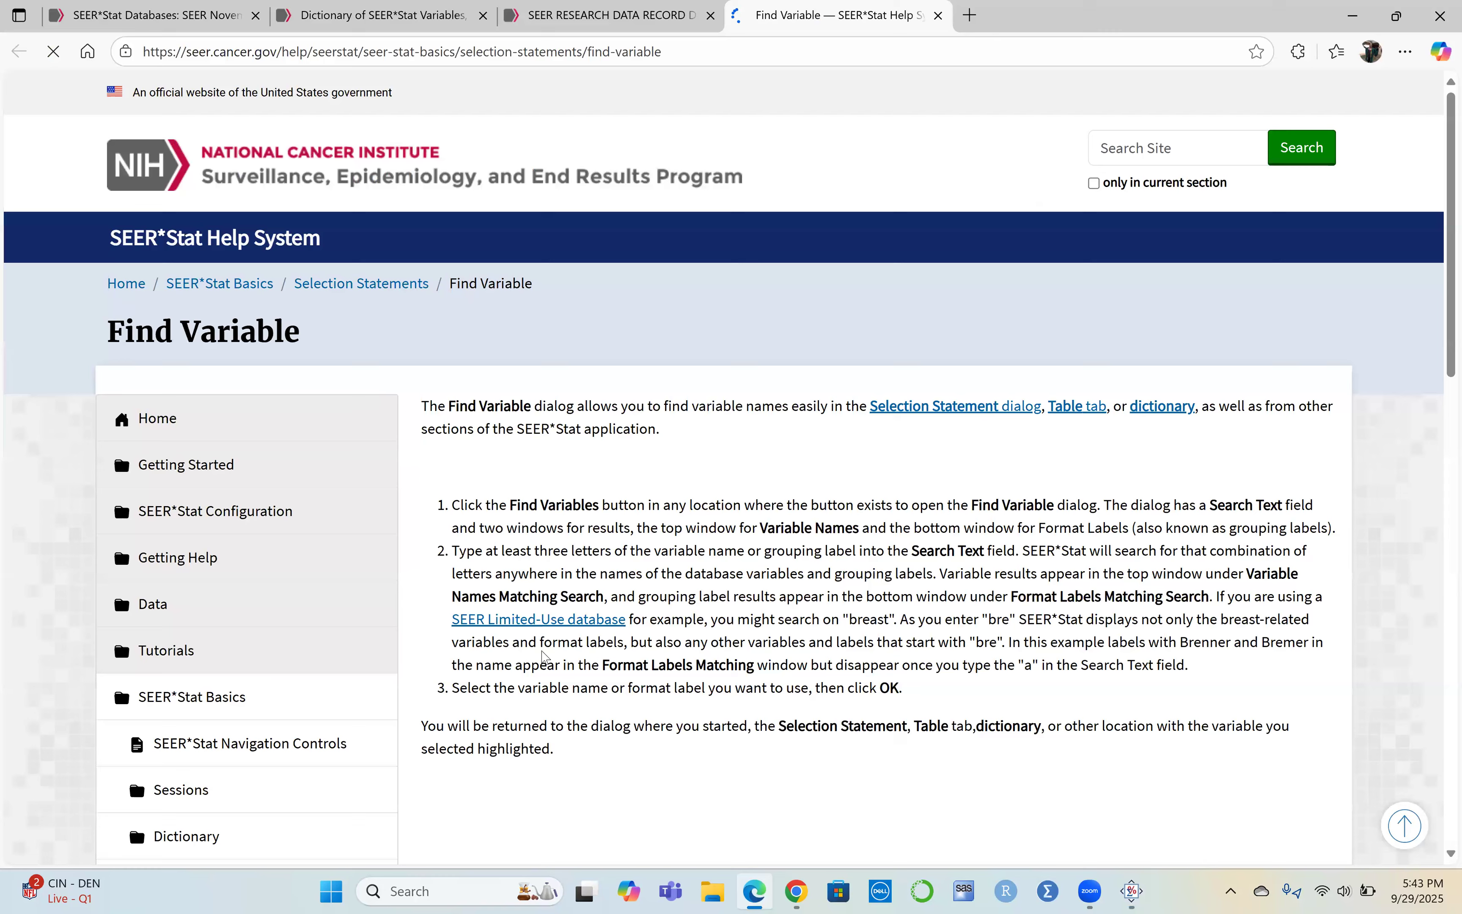
scroll(1000, 775, "down", 10)
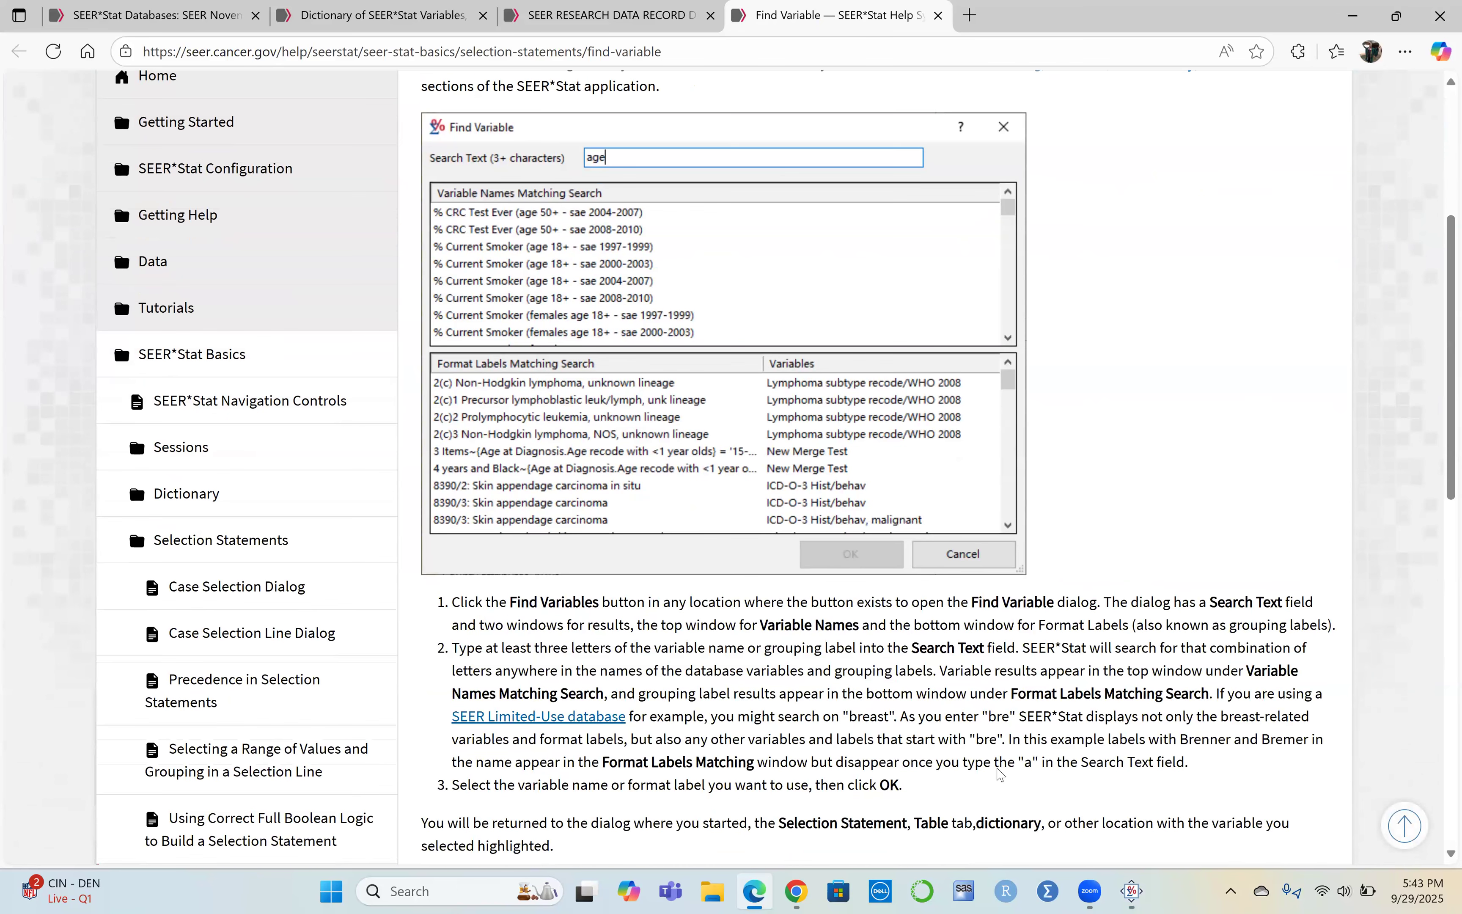
scroll(1000, 775, "up", 10)
scroll(821, 632, "down", 4)
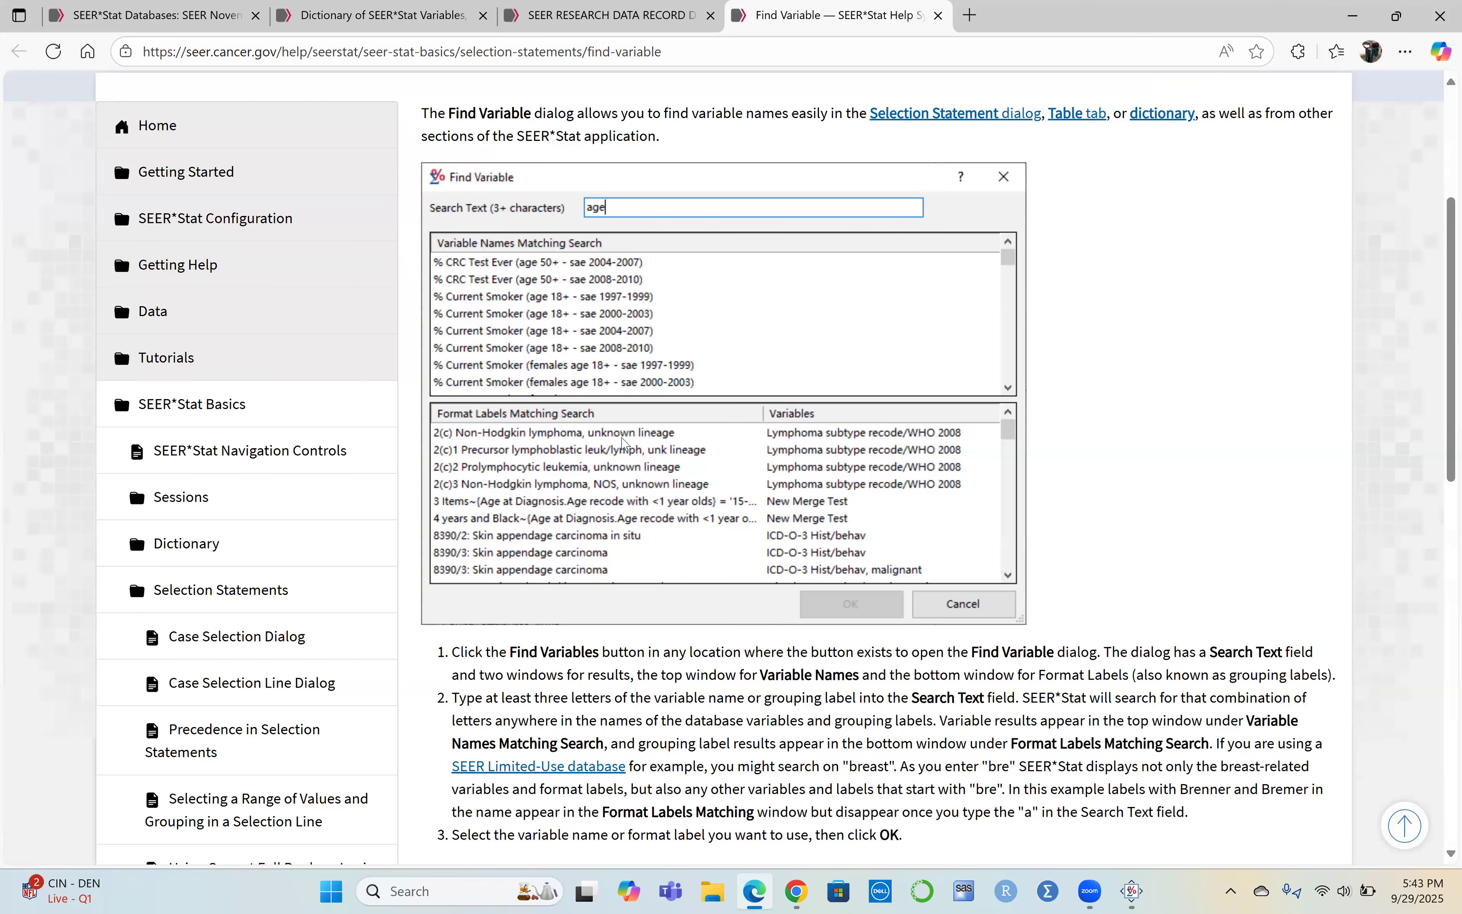
scroll(622, 444, "up", 4)
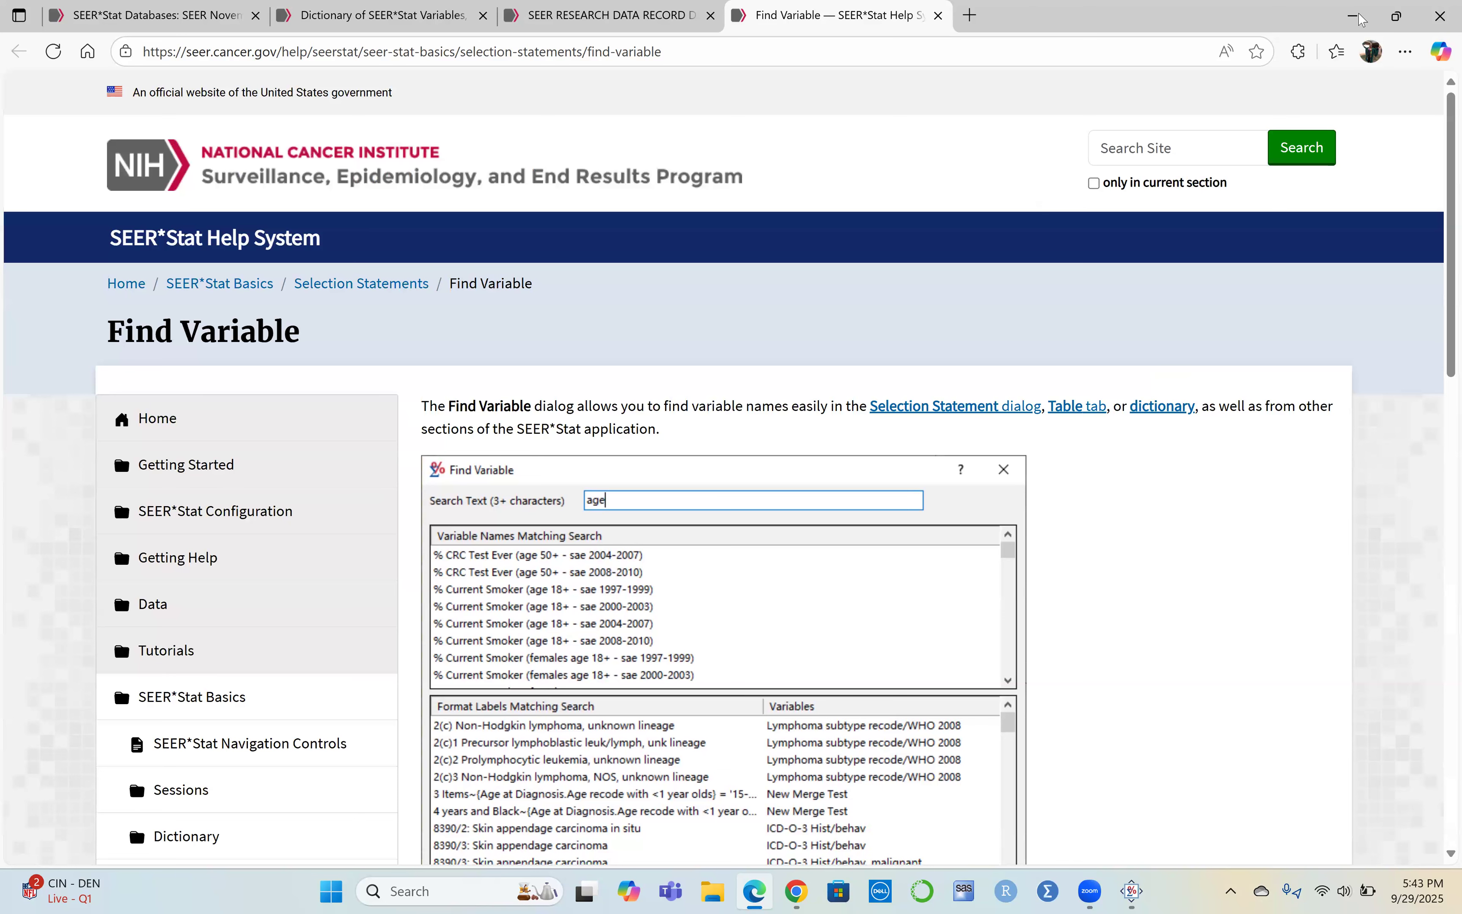
left_click(1359, 18)
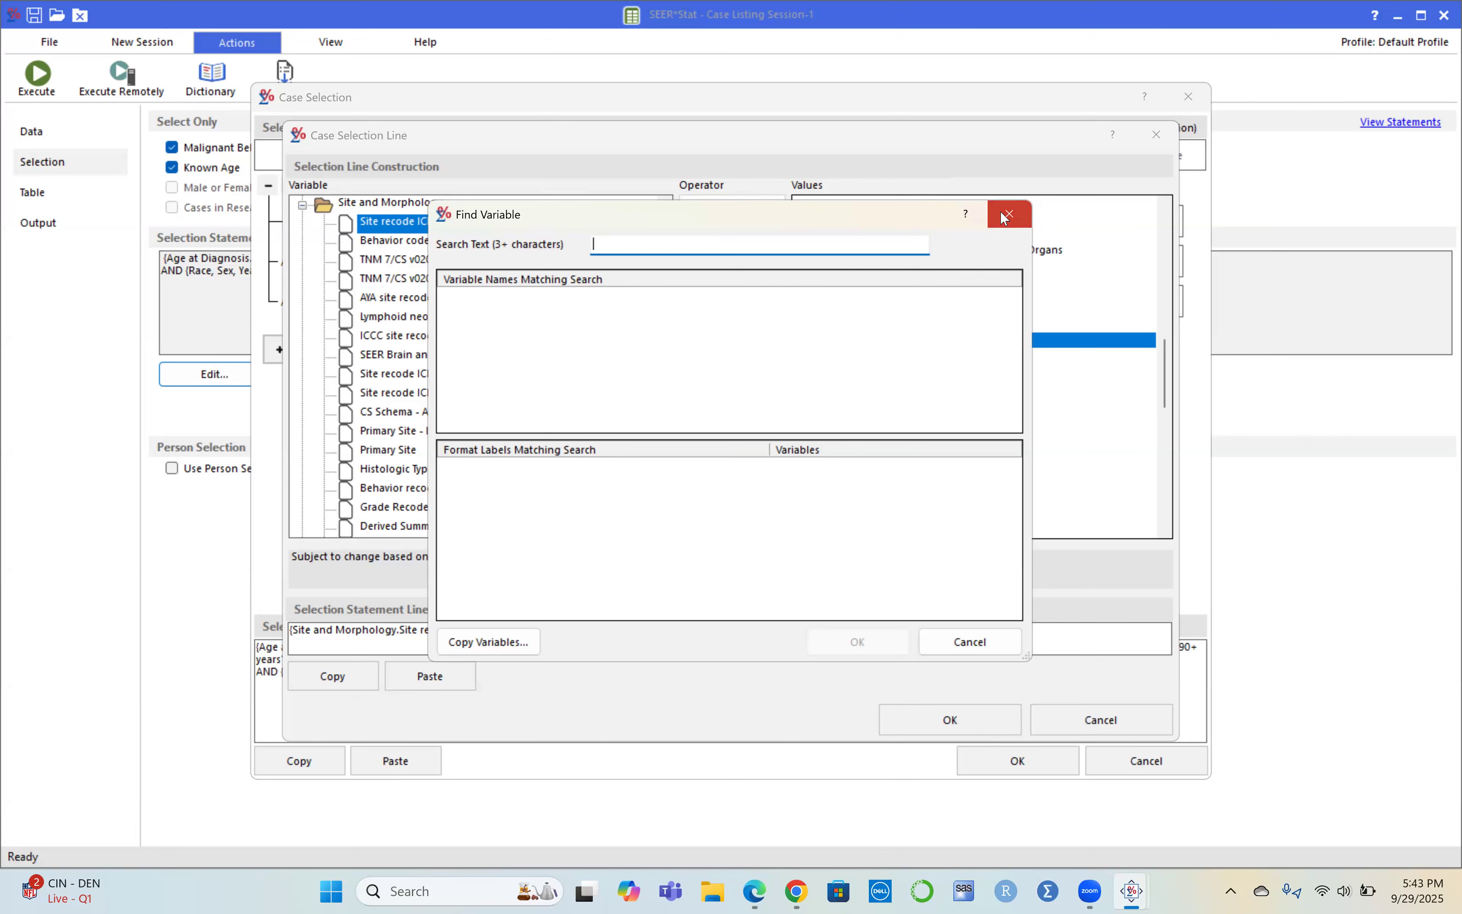
Close the variable search and confirm the Breast site line in the case selection
left_click(1004, 218)
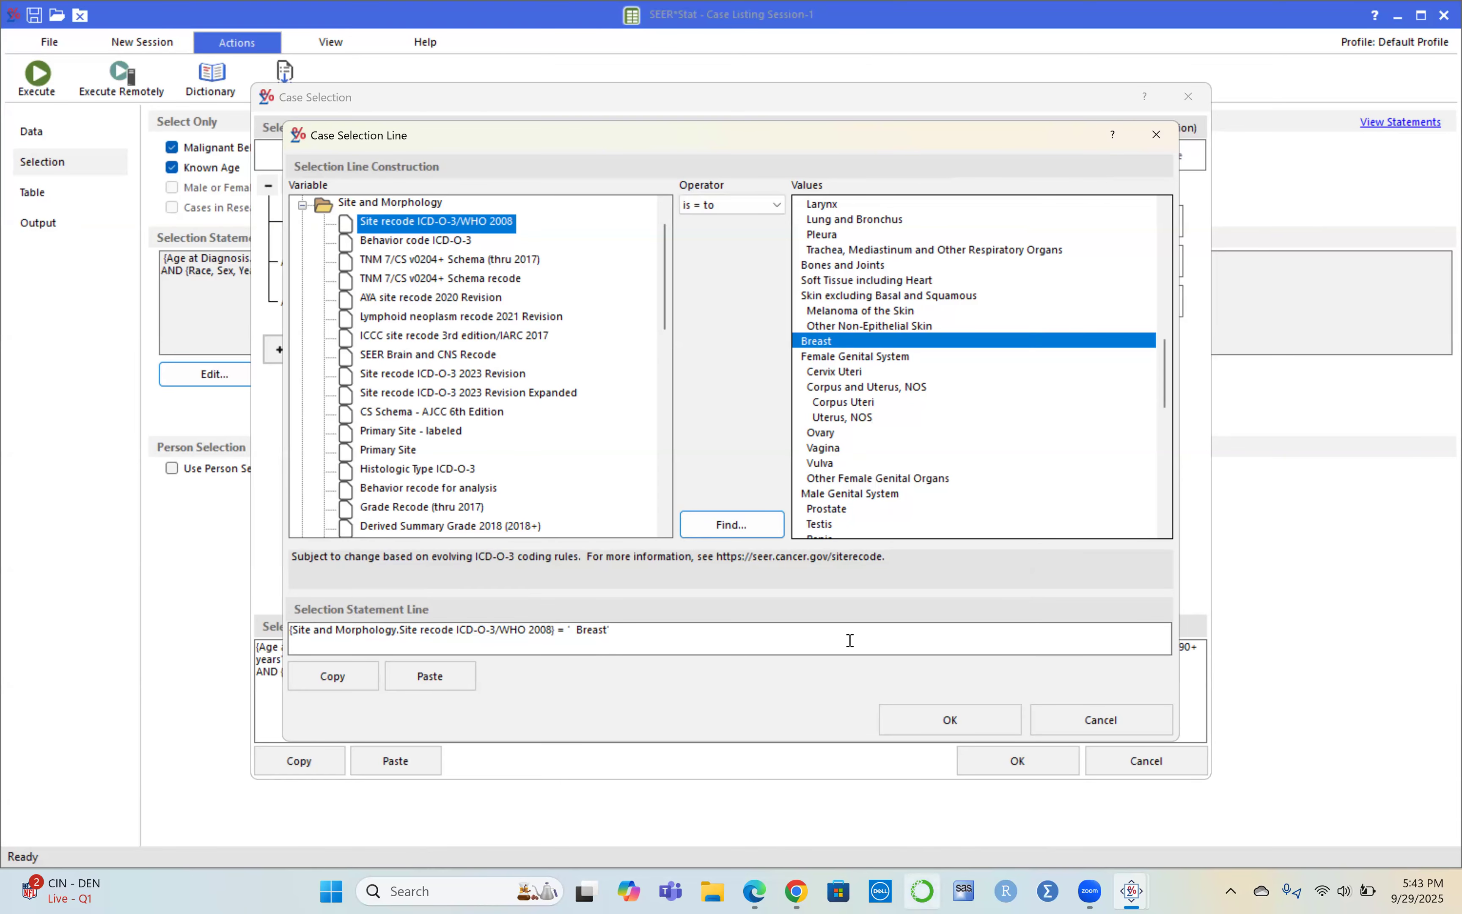
left_click(926, 715)
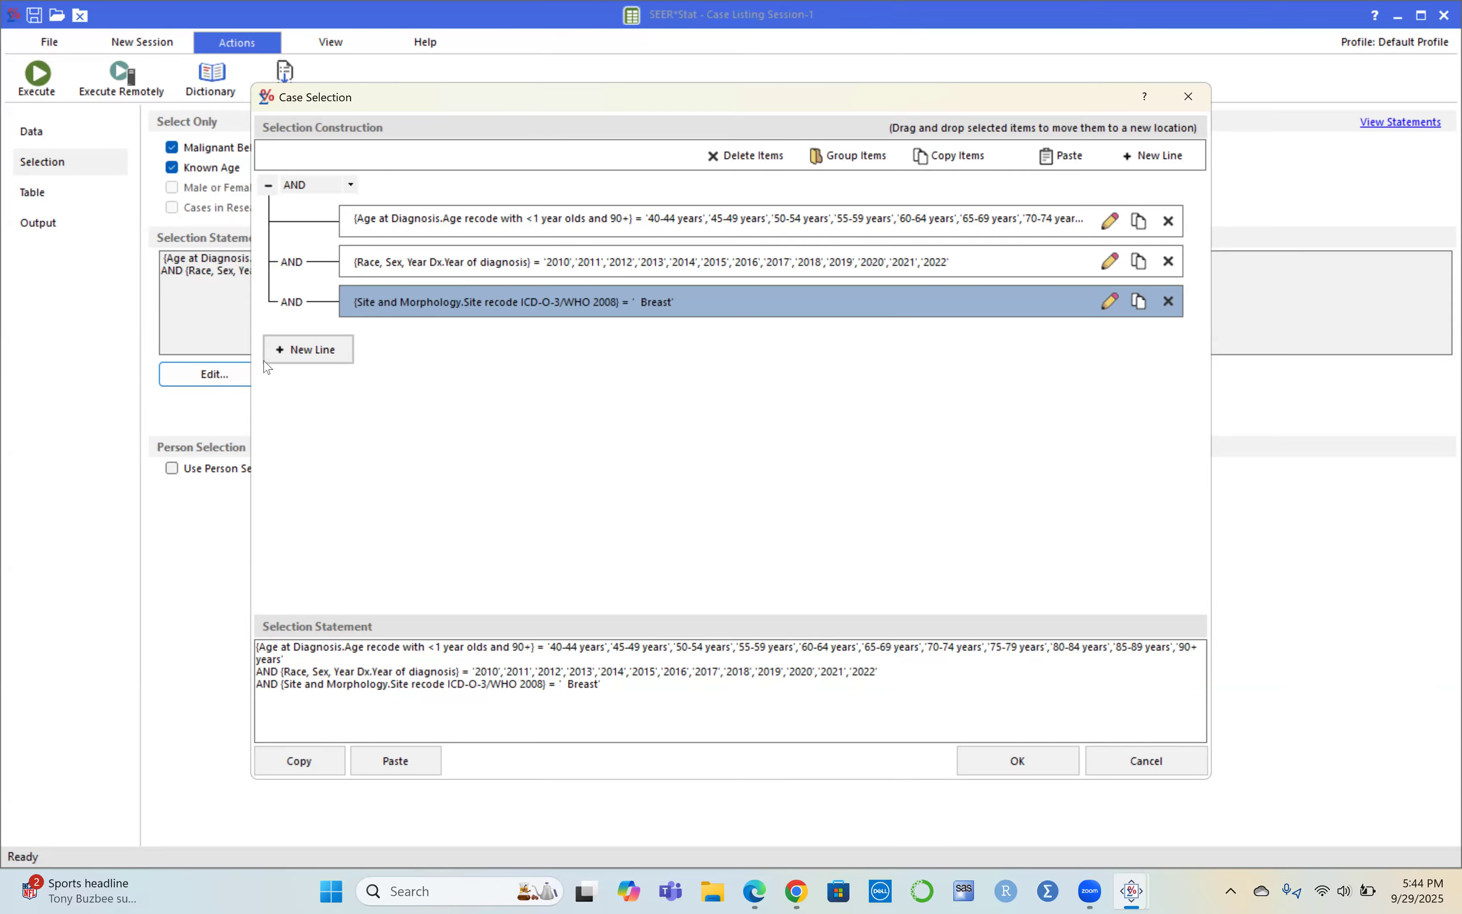
Start another selection line, view the Race recode (White, Black, Other) values, and look through the remaining variable categories
left_click(297, 351)
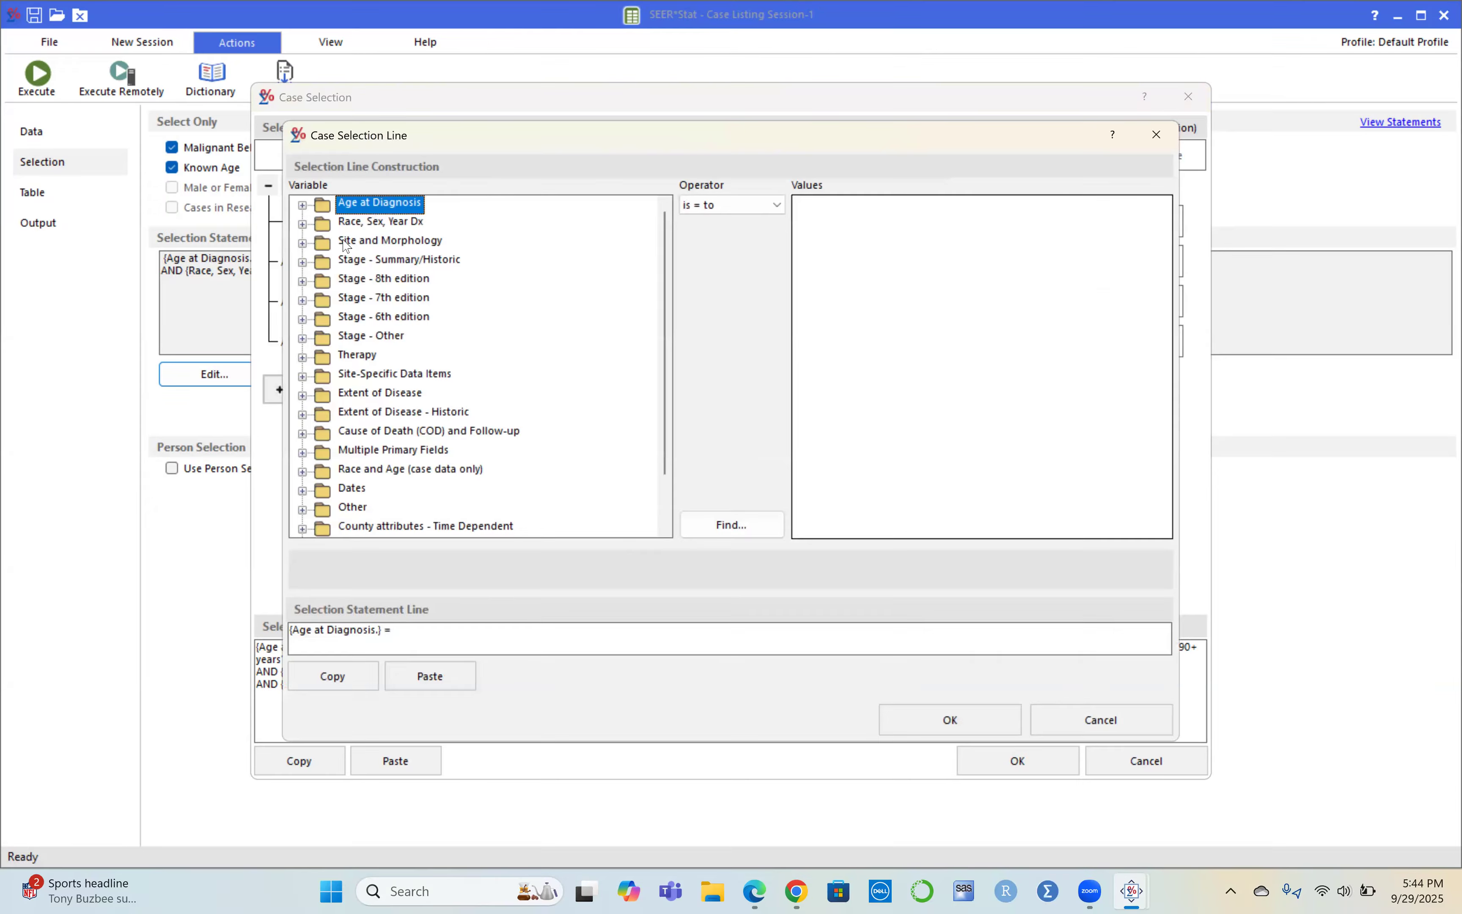
left_click(303, 225)
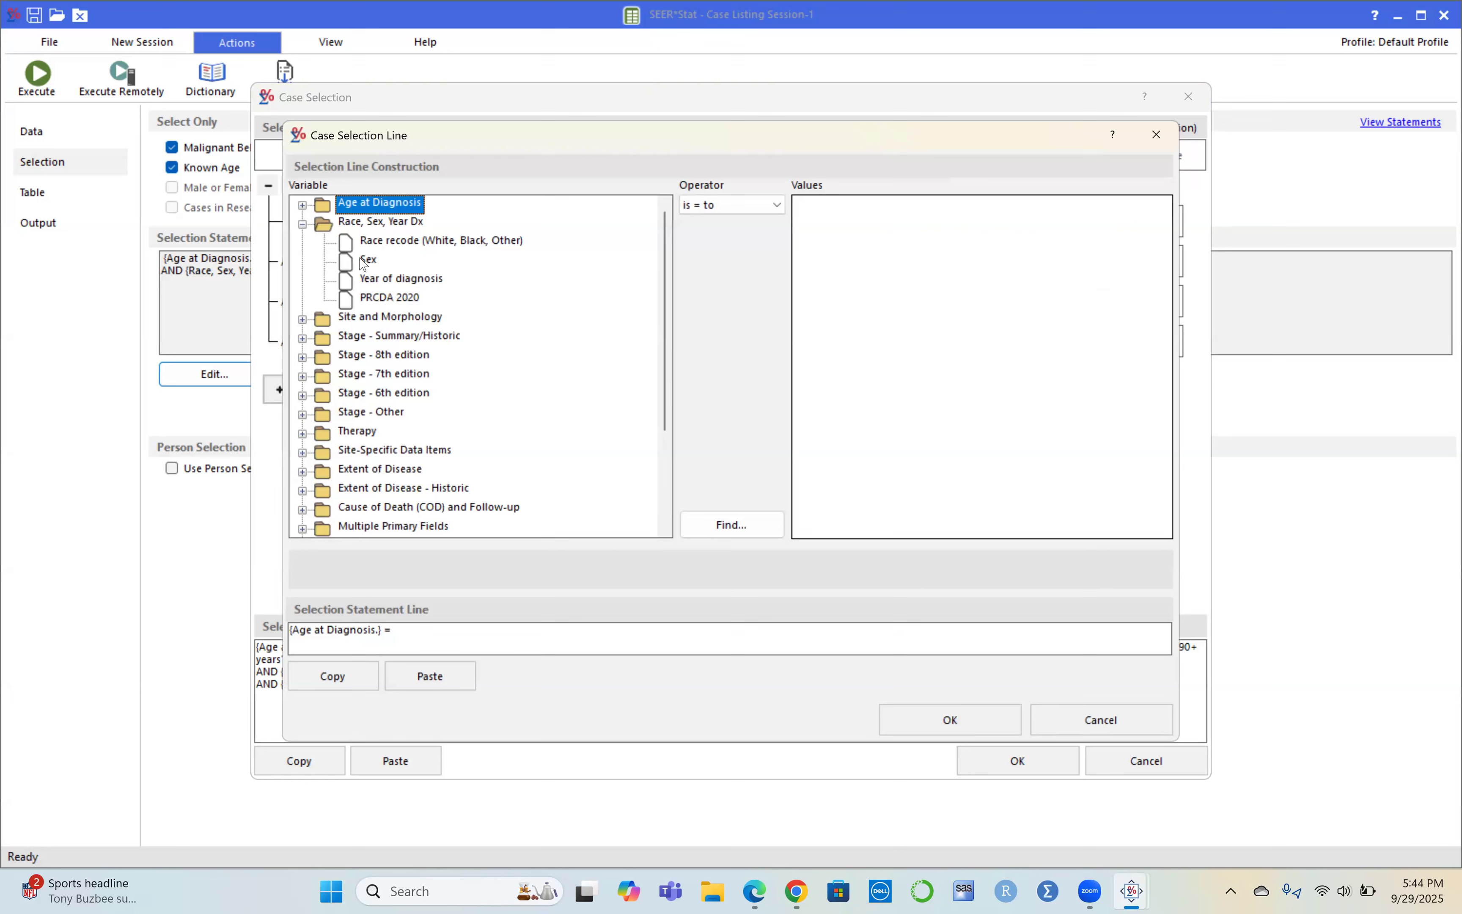
left_click(411, 245)
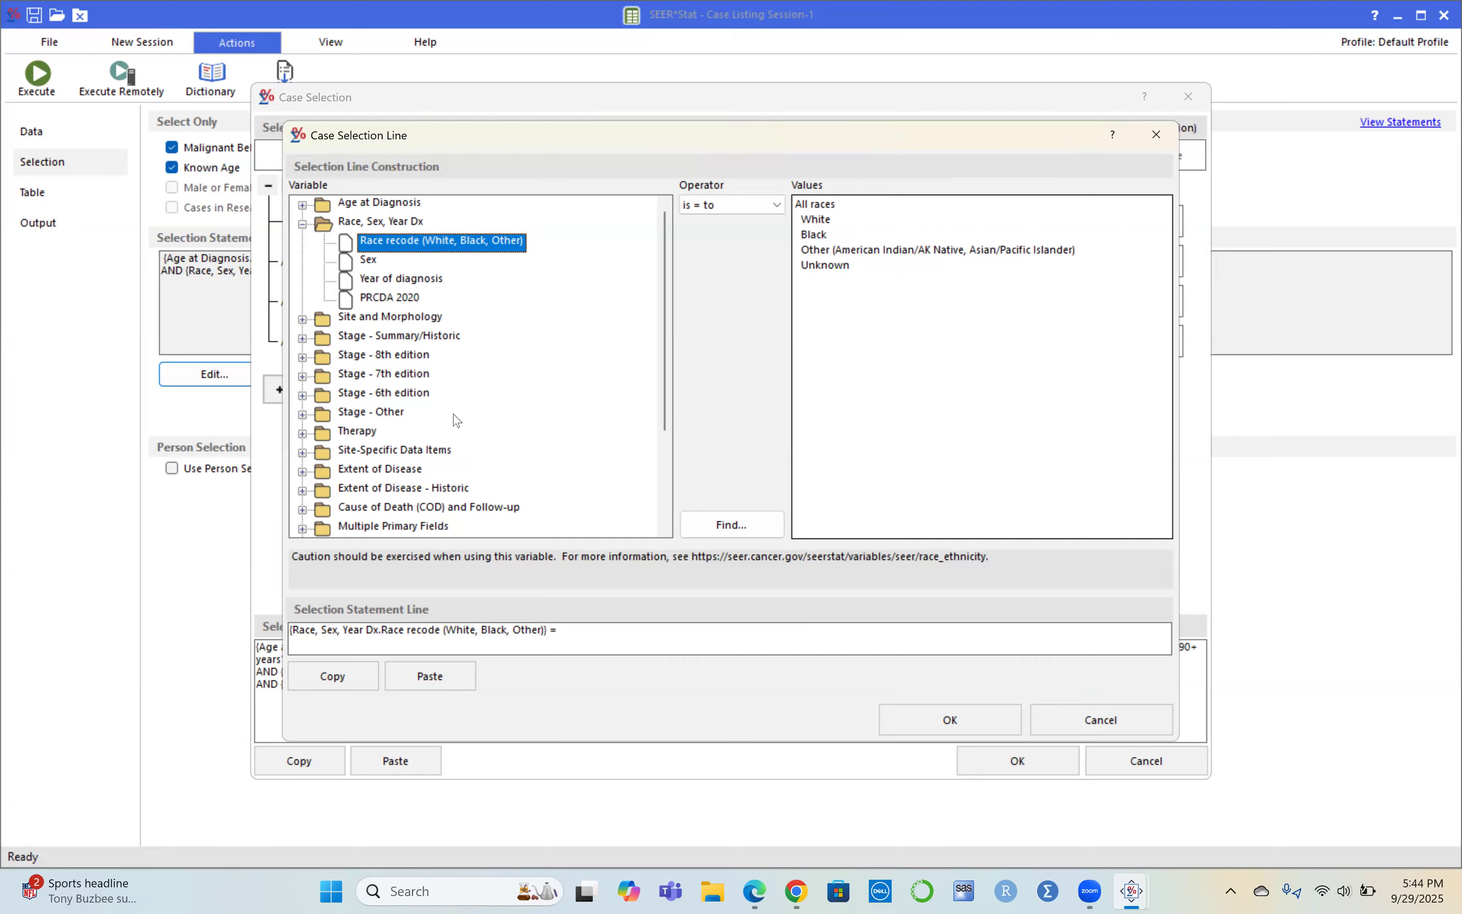
scroll(456, 439, "down", 2)
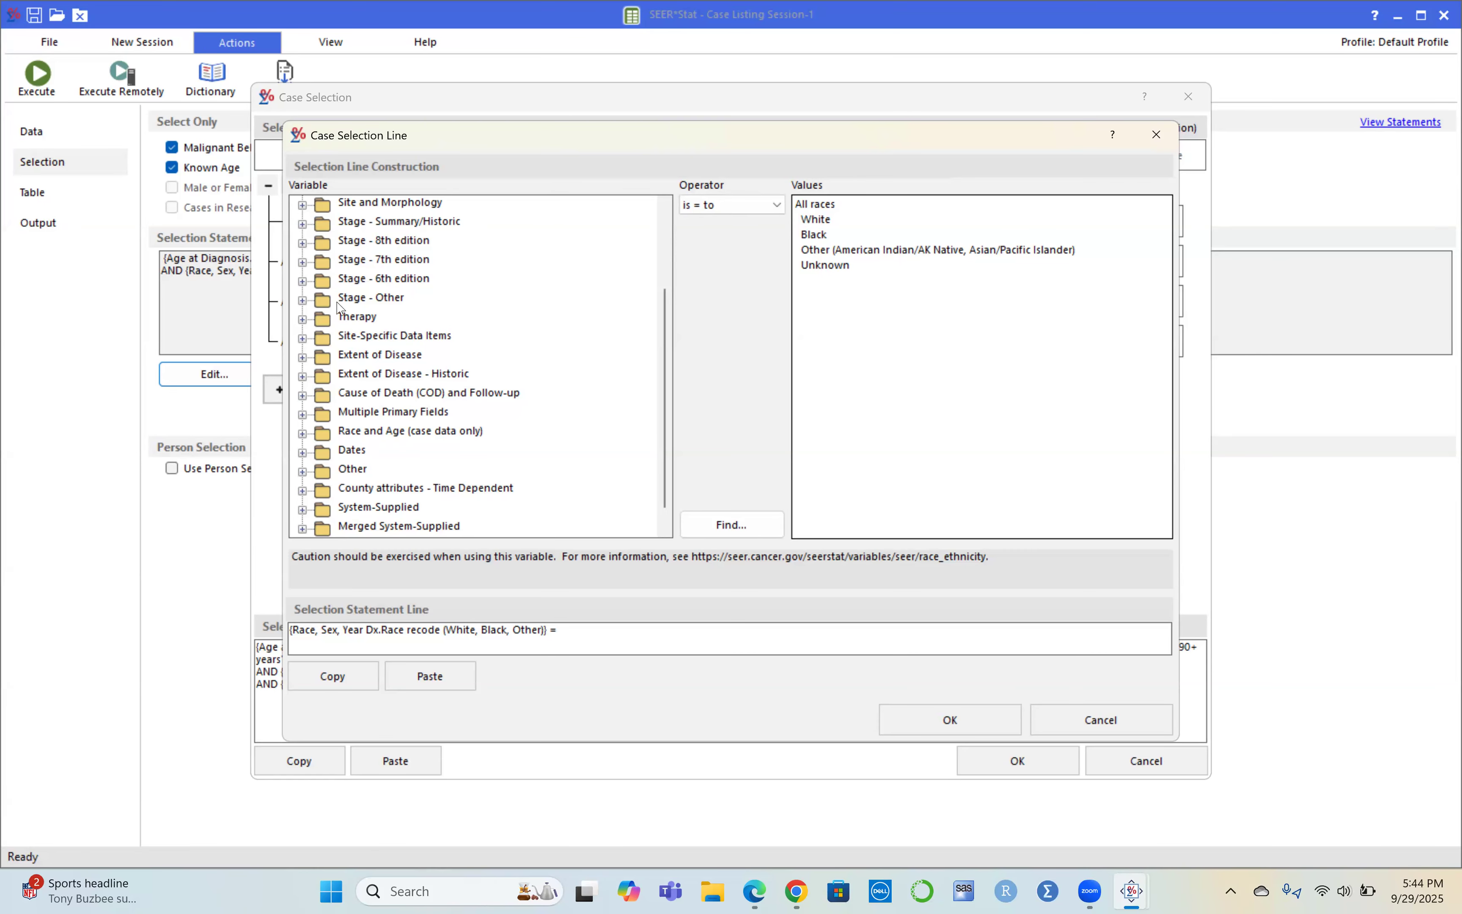
scroll(342, 340, "up", 2)
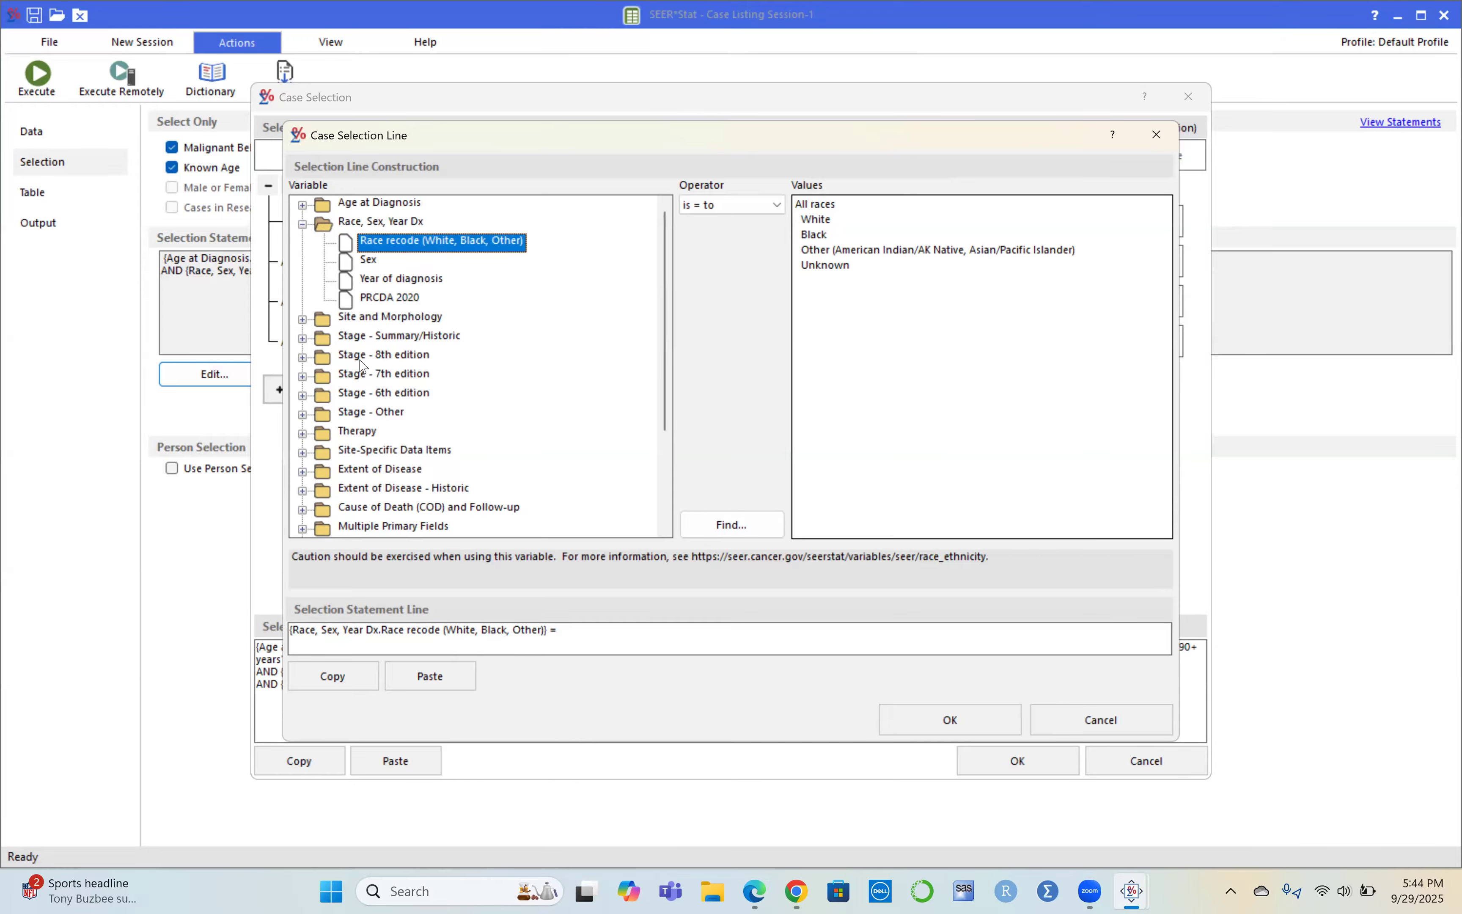
scroll(410, 446, "down", 3)
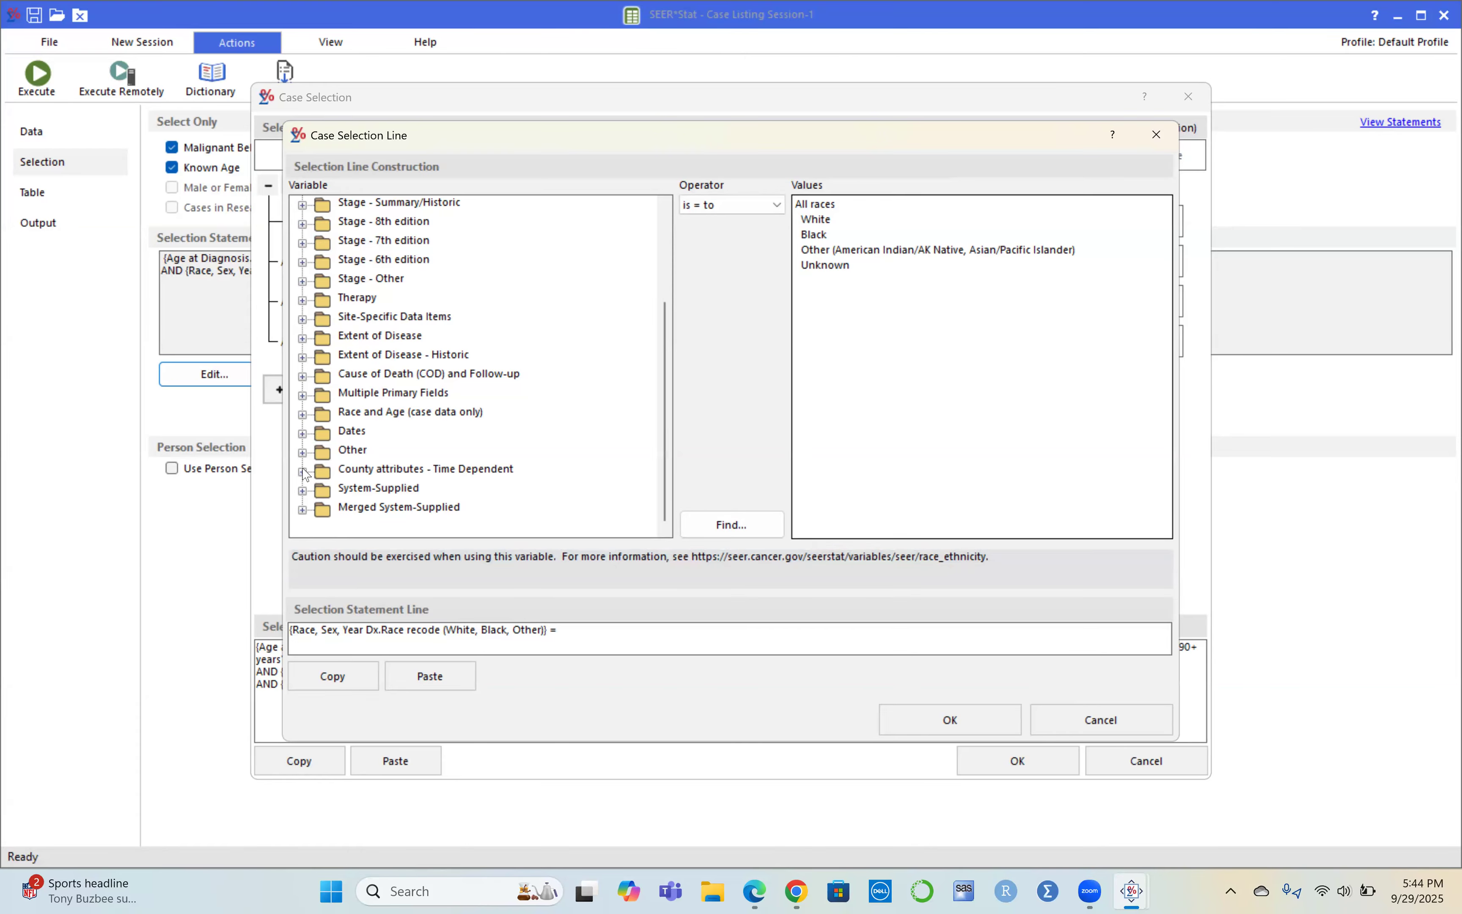
Examine the county attributes, Other, Dates, and Race and Age variables, including the Race and origin recode values, and discard the unfinished selection line
double_click(323, 475)
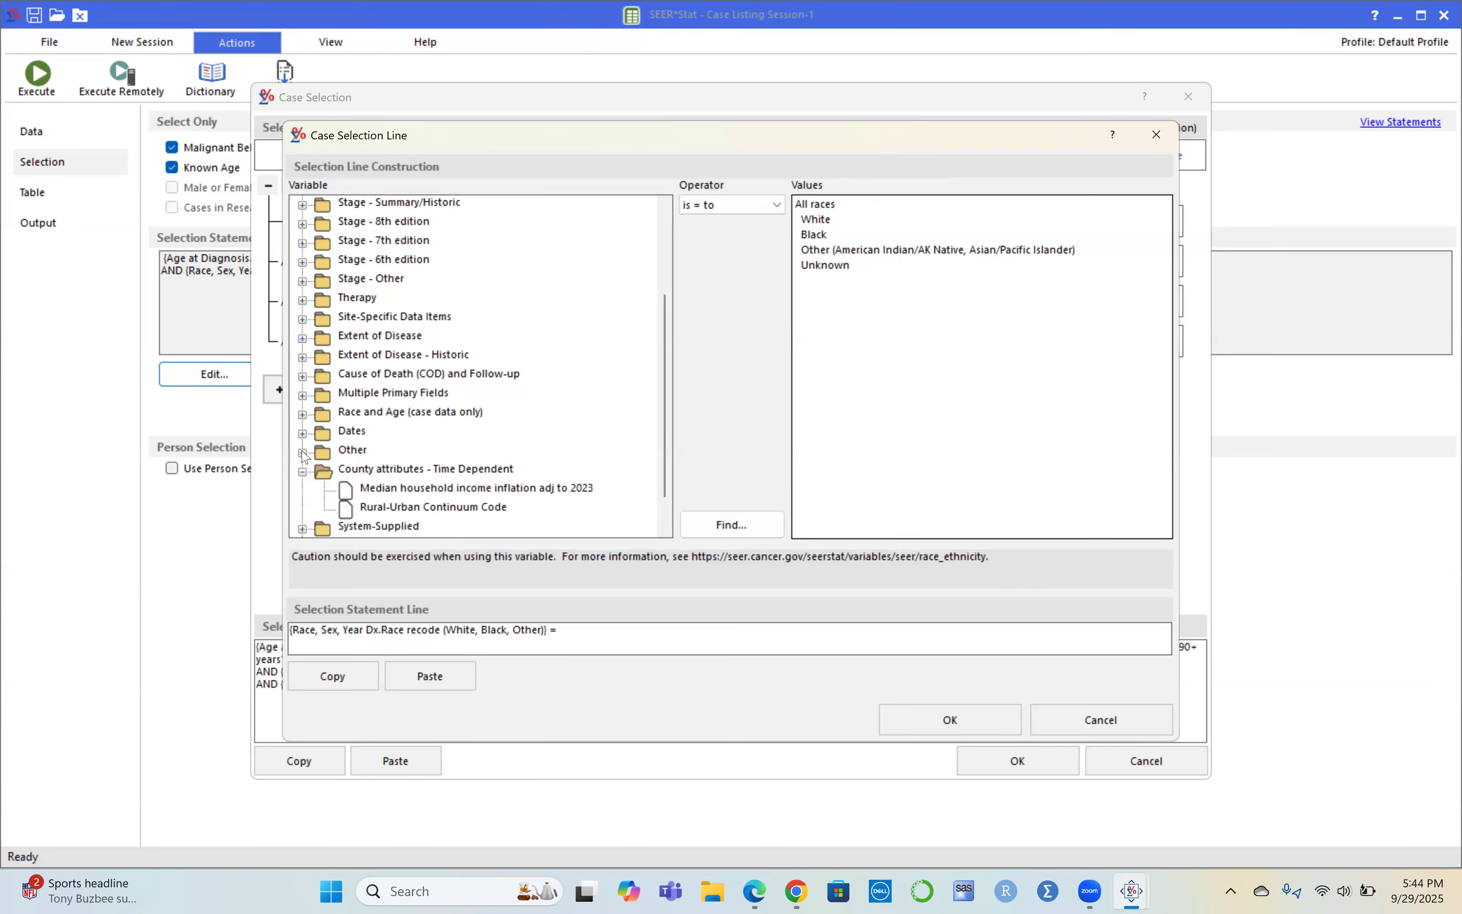
left_click(302, 452)
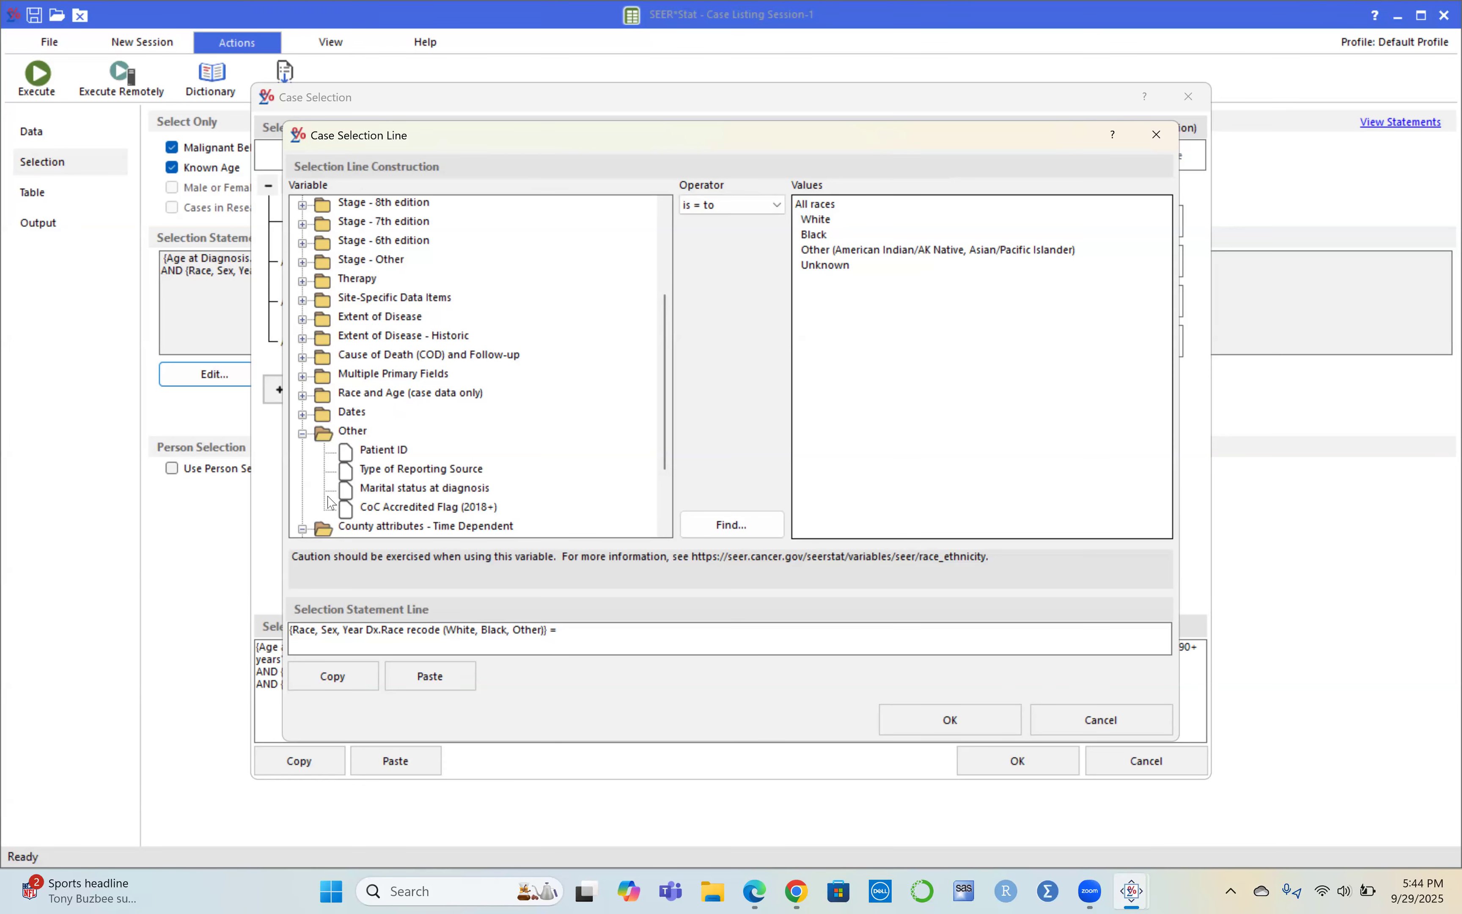
left_click(302, 415)
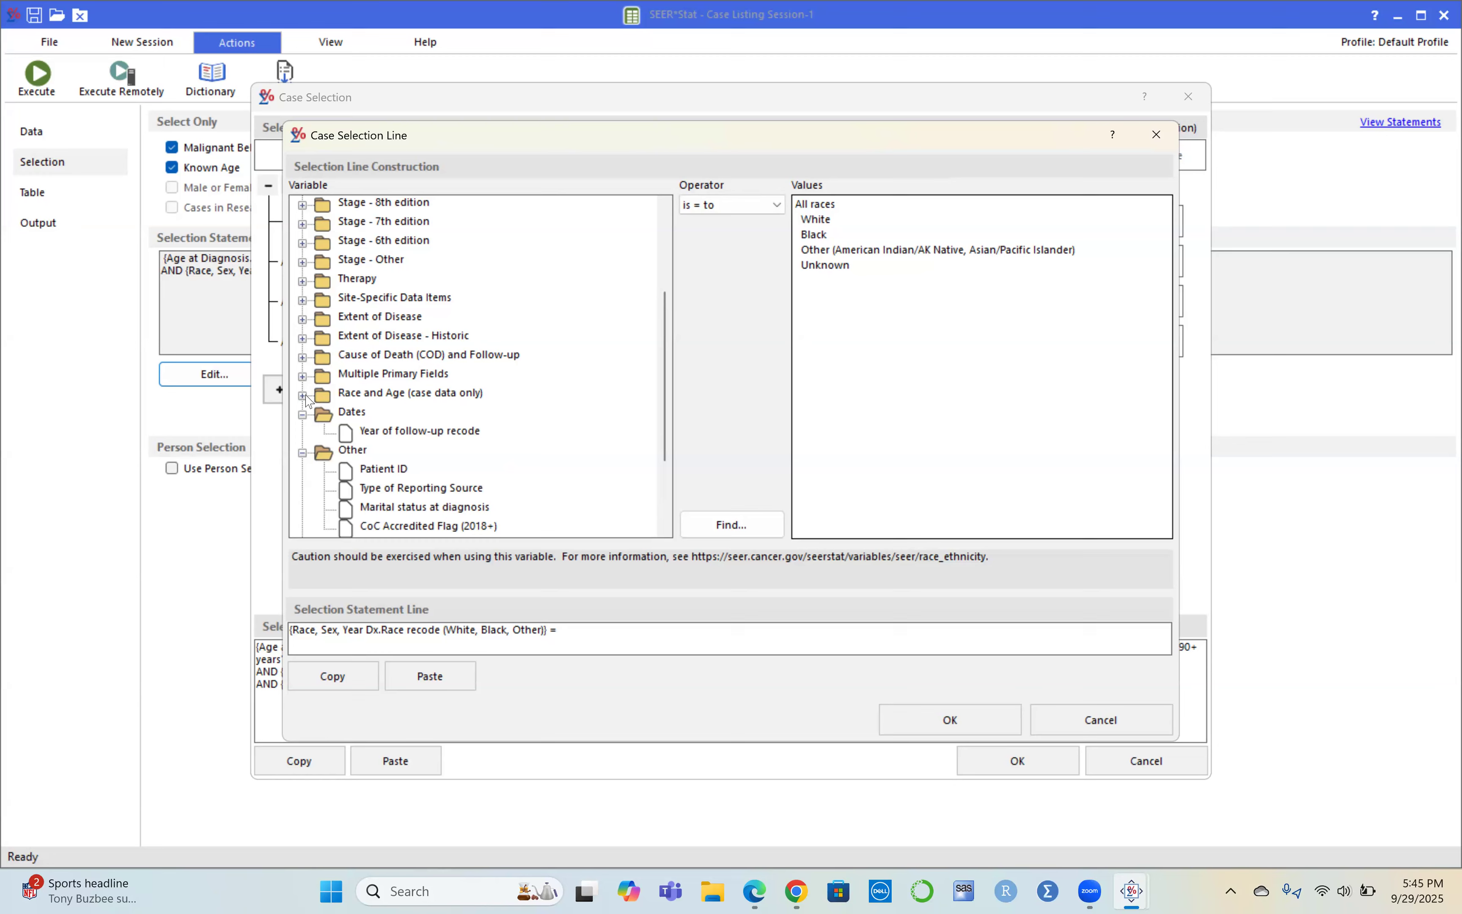
left_click(302, 395)
scroll(480, 459, "down", 3)
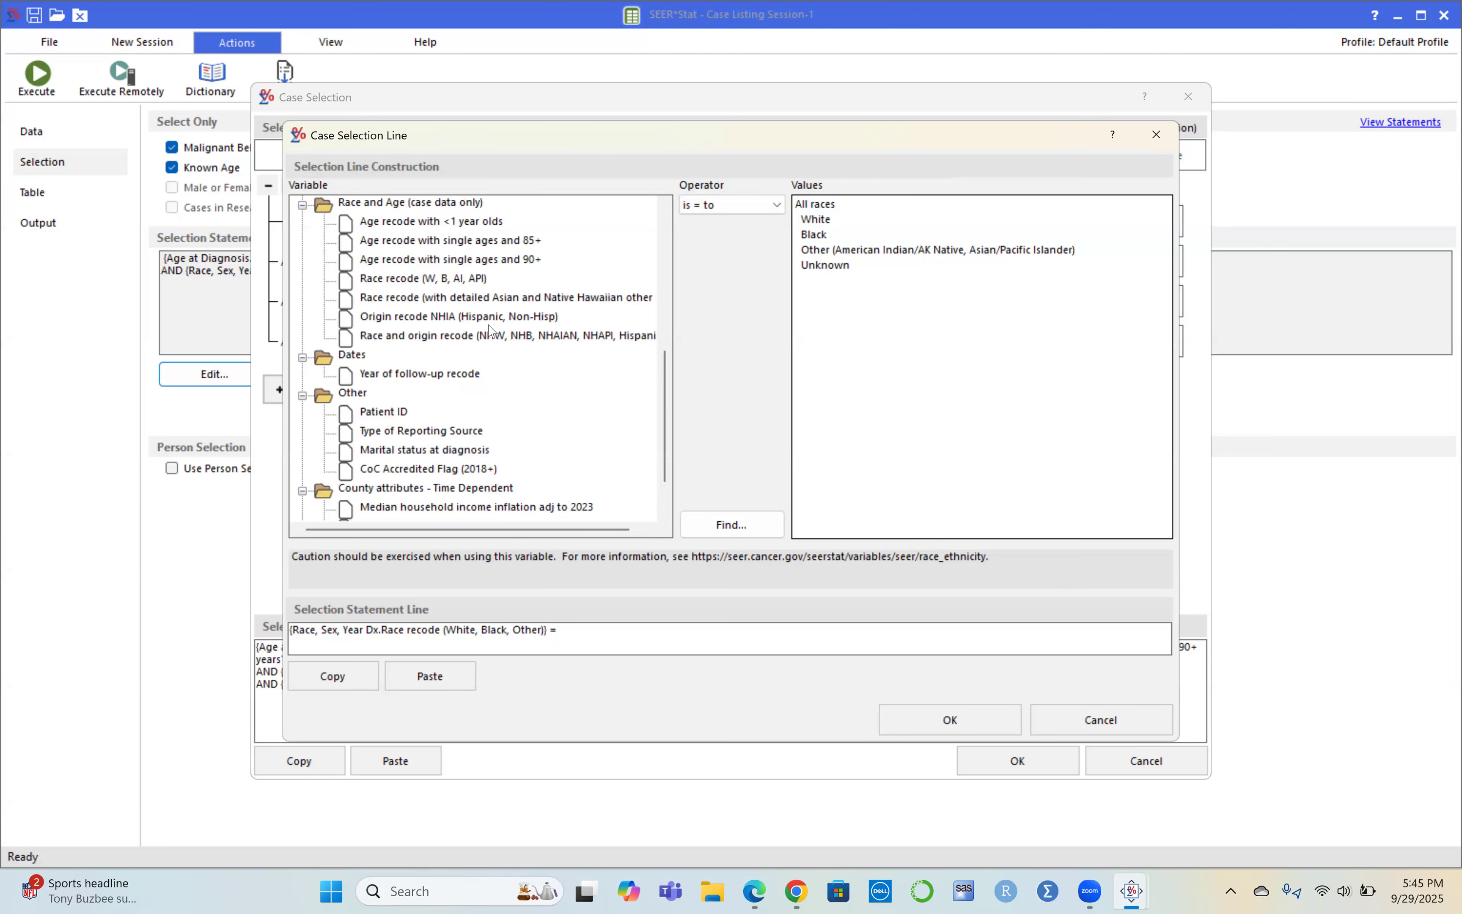
left_click(522, 341)
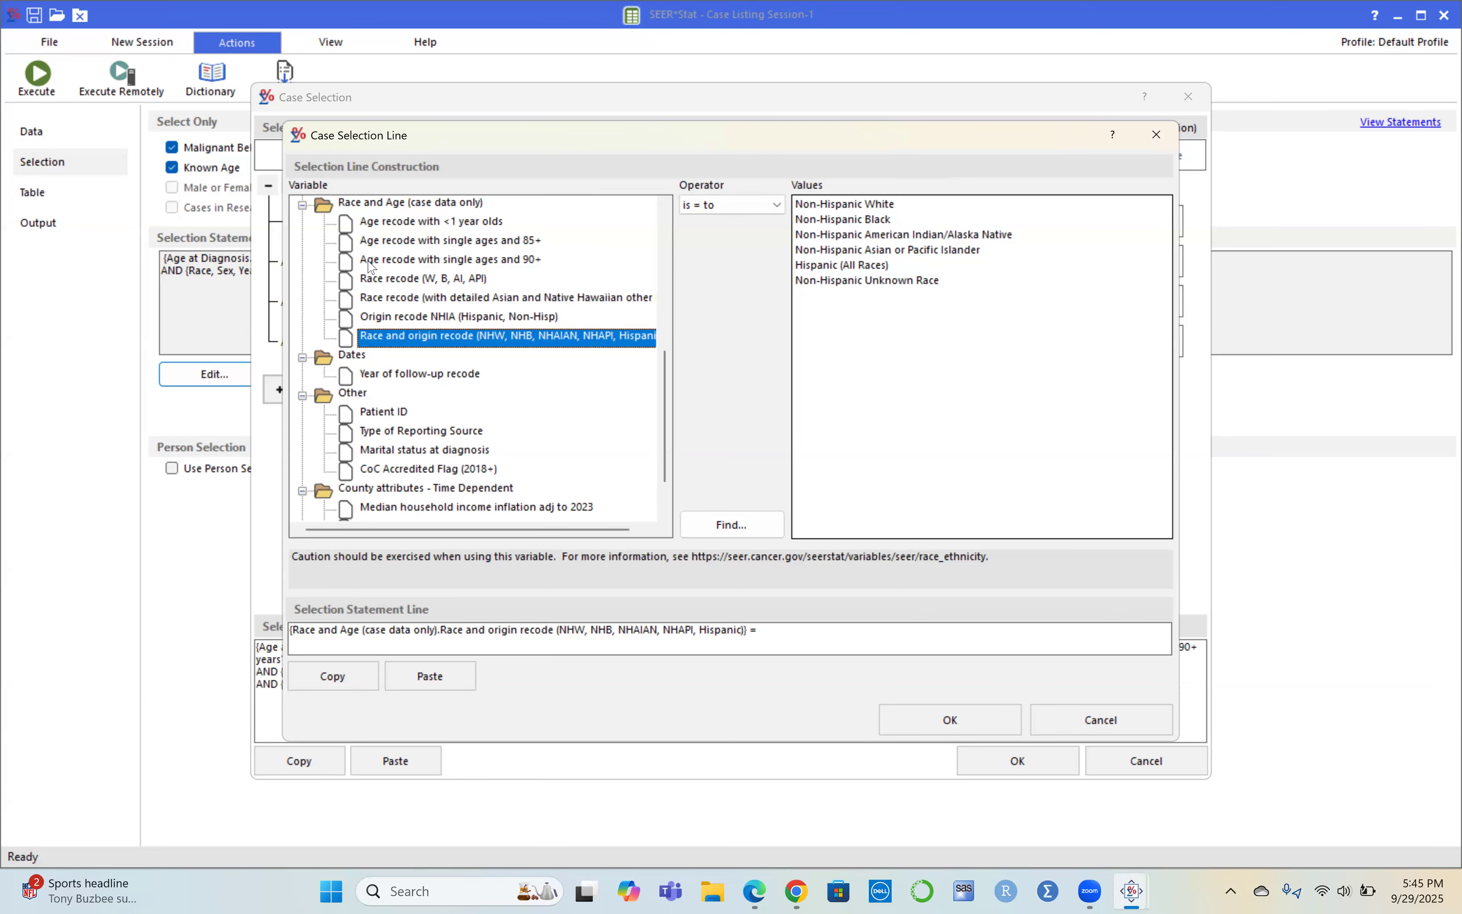
scroll(371, 269, "up", 7)
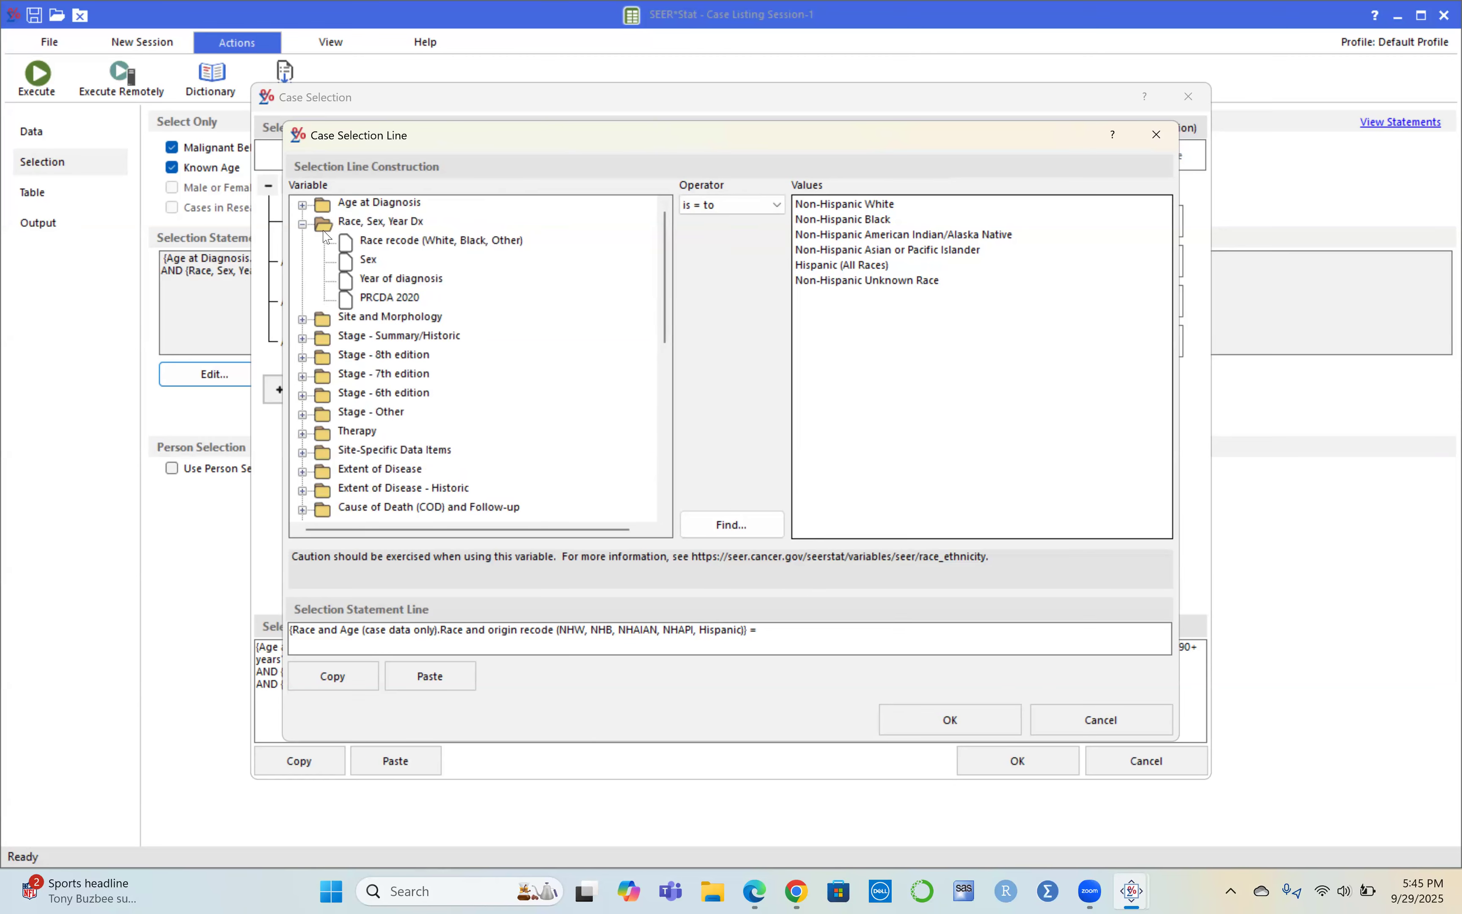
left_click(300, 225)
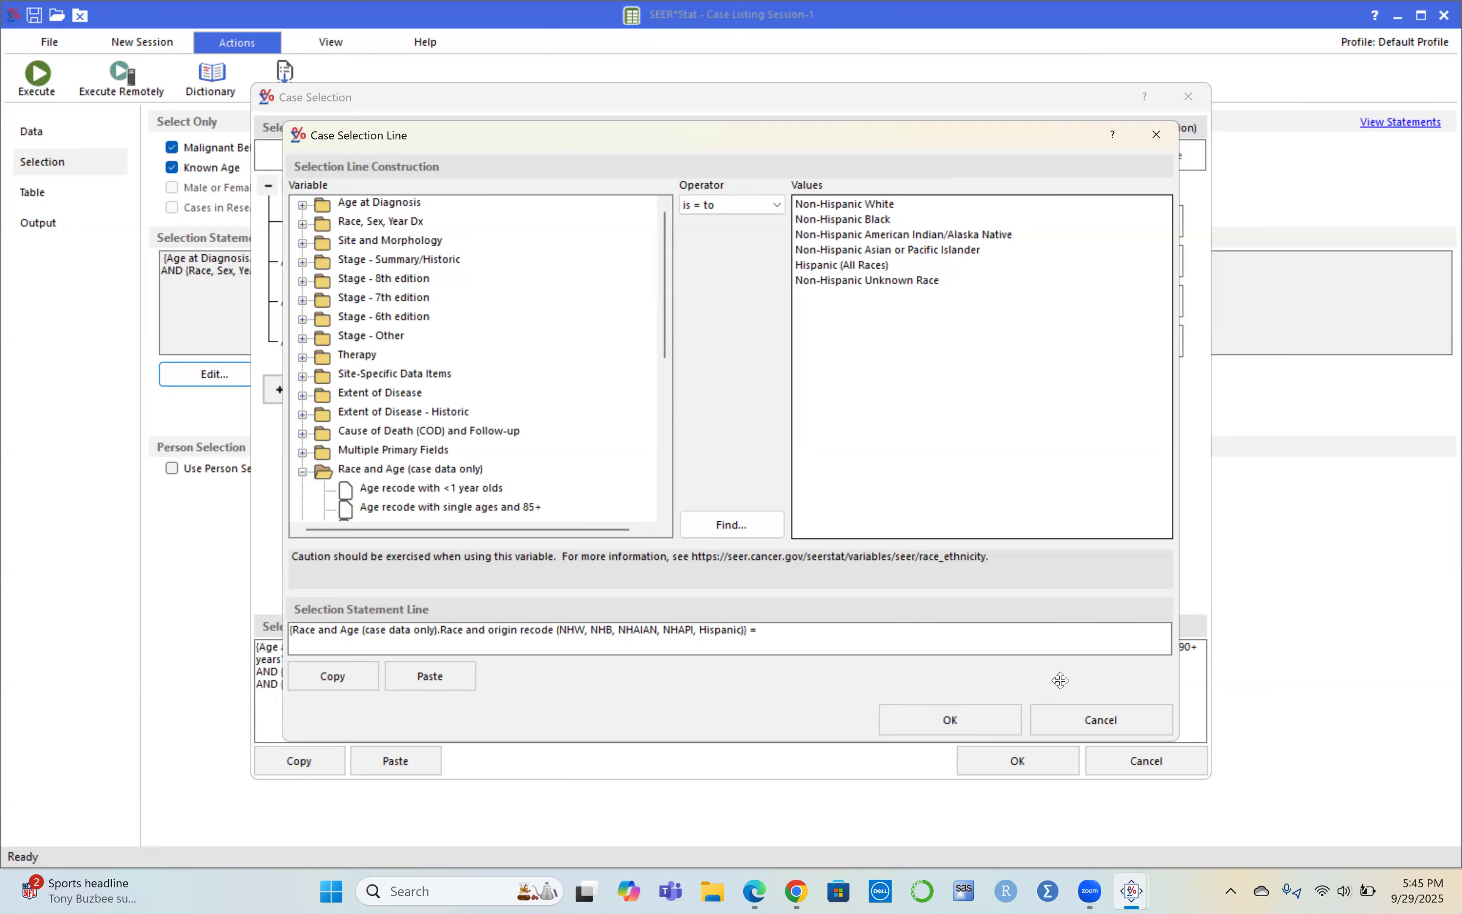
left_click(1129, 722)
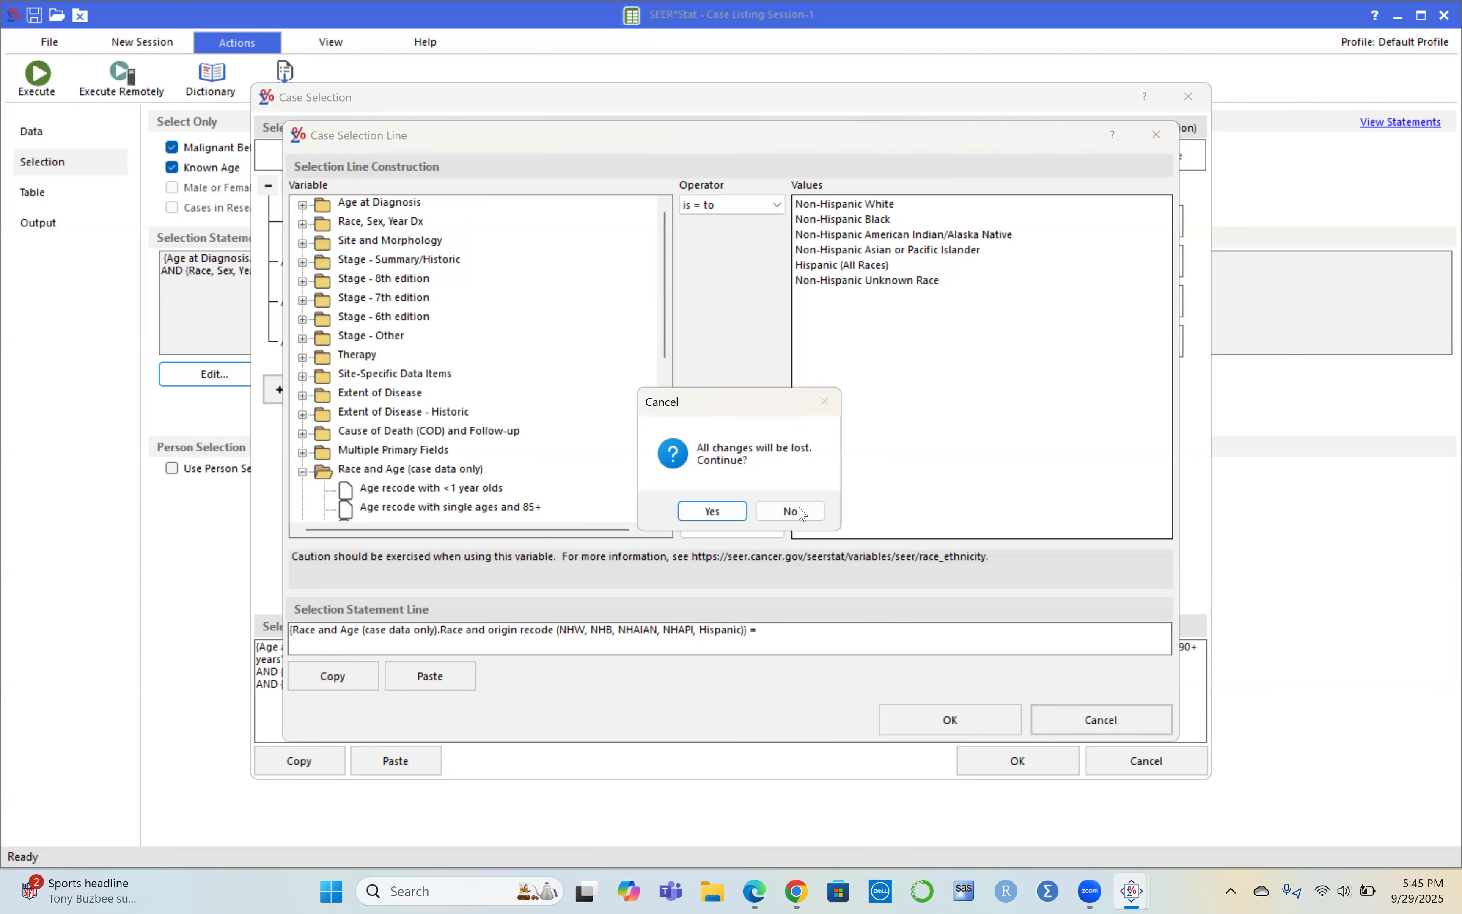
left_click(782, 513)
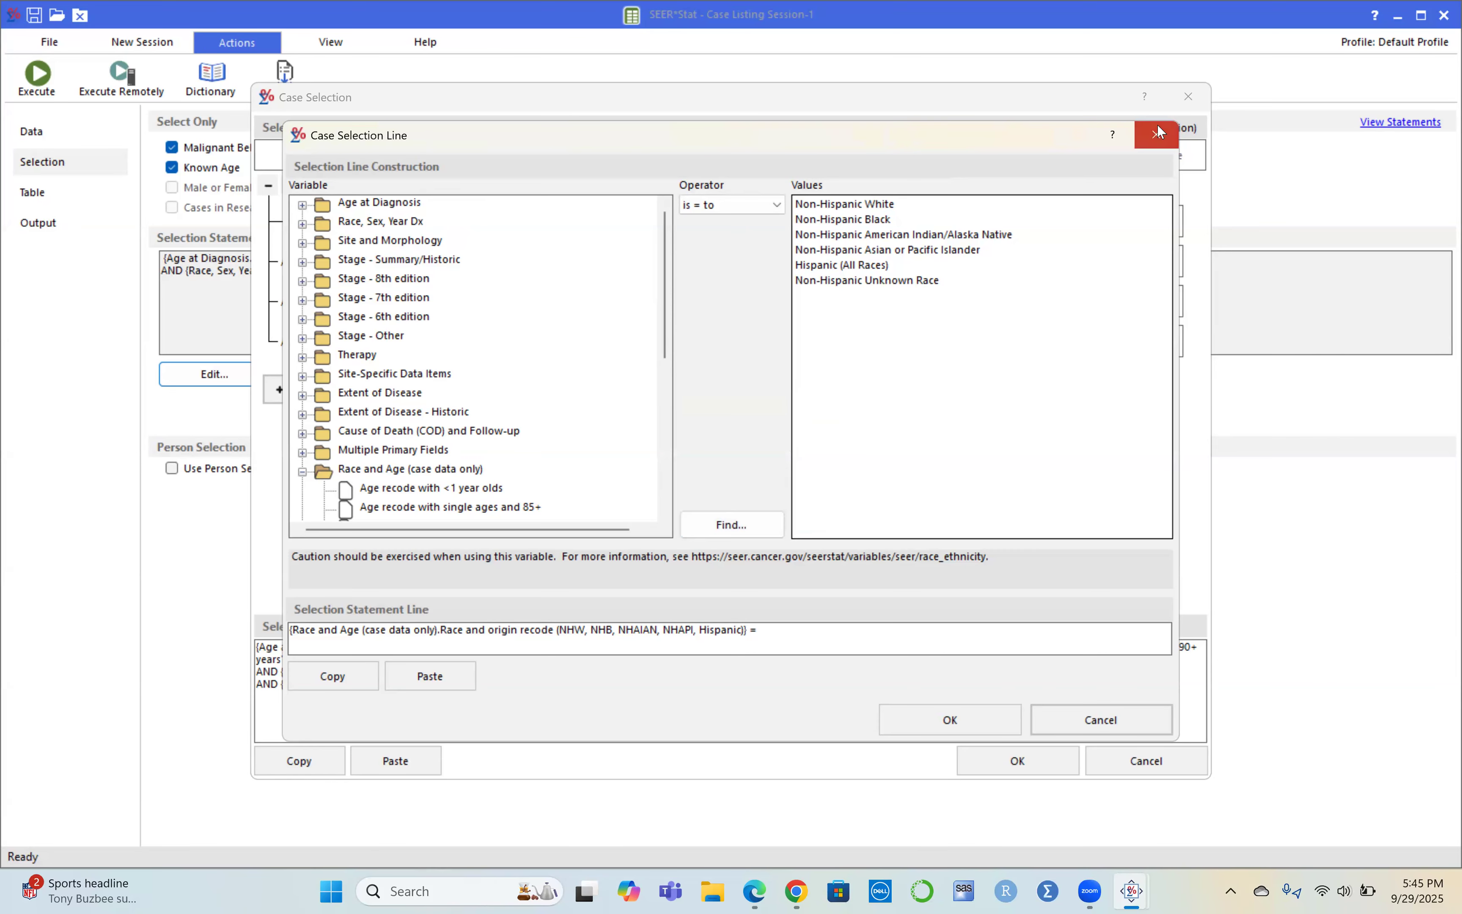
left_click(1158, 127)
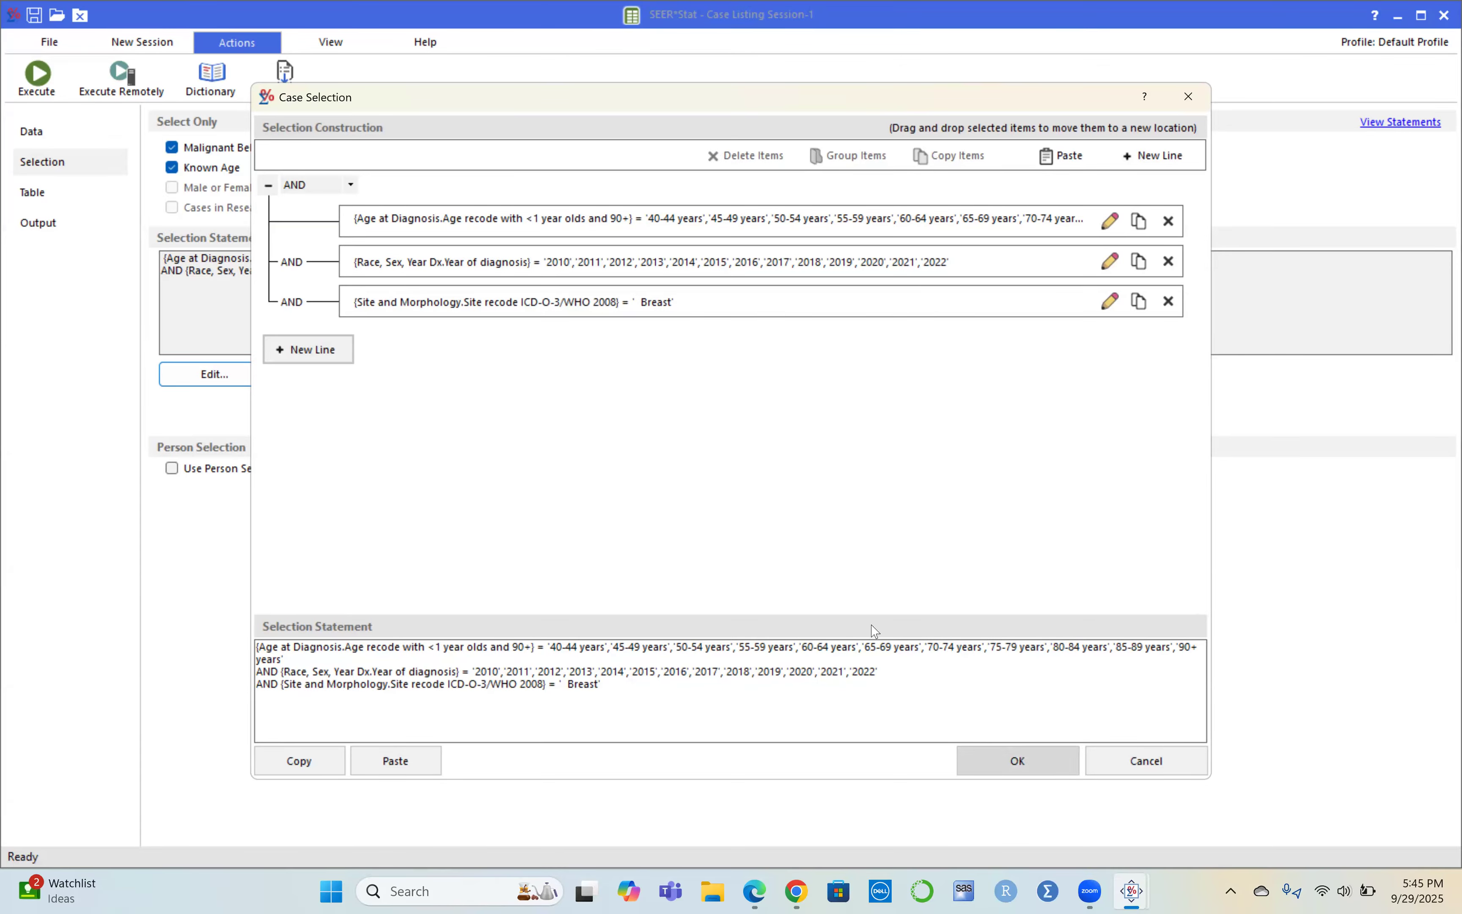
Confirm the case selection and add Age recode with <1 year olds and 90+ as a column of the listing table
left_click(1015, 762)
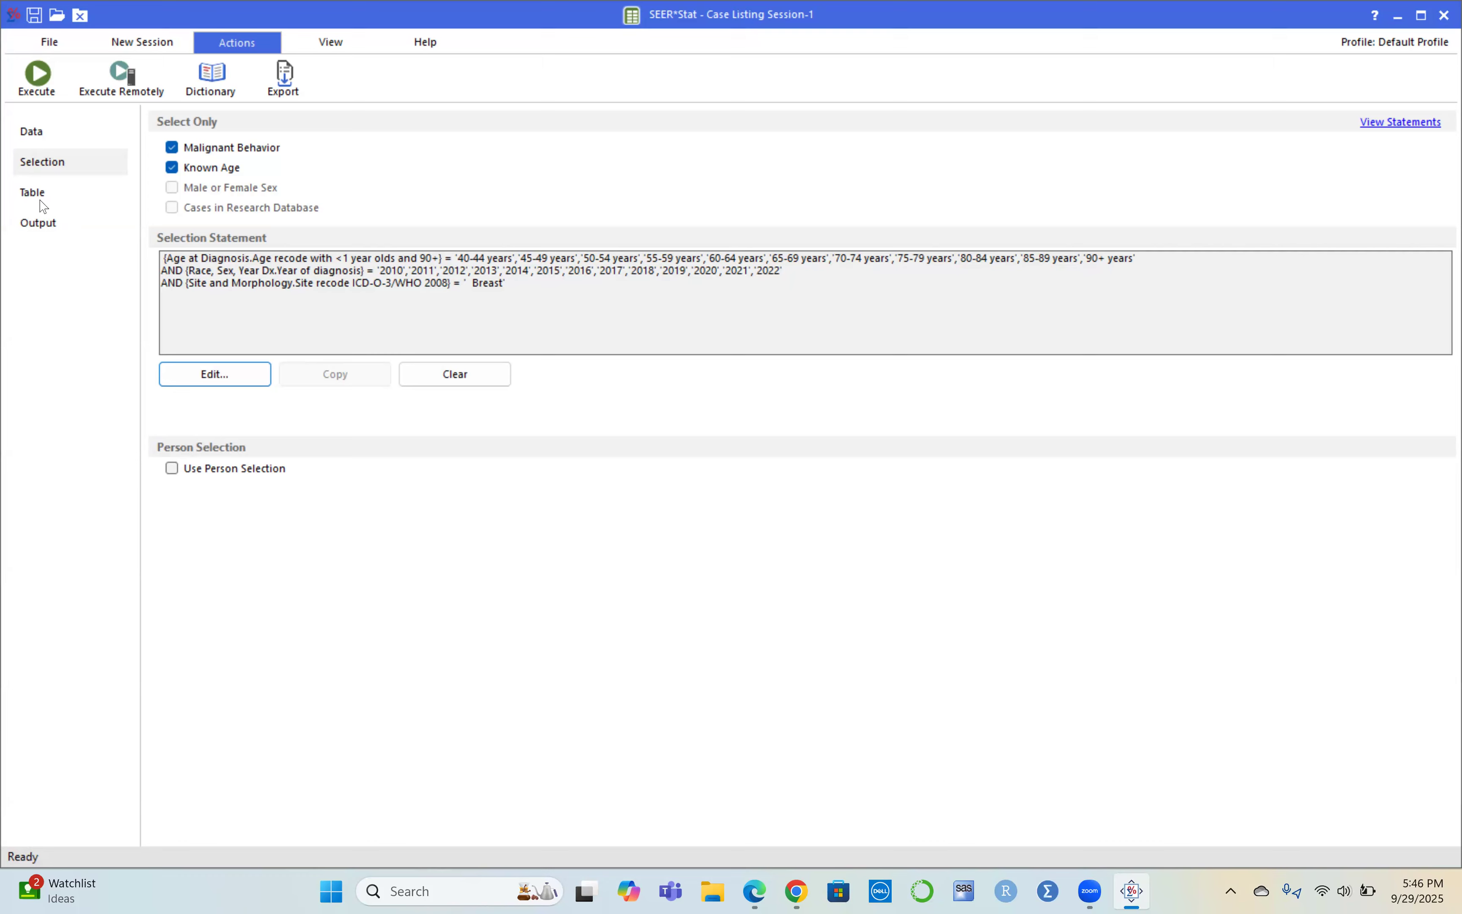
left_click(57, 194)
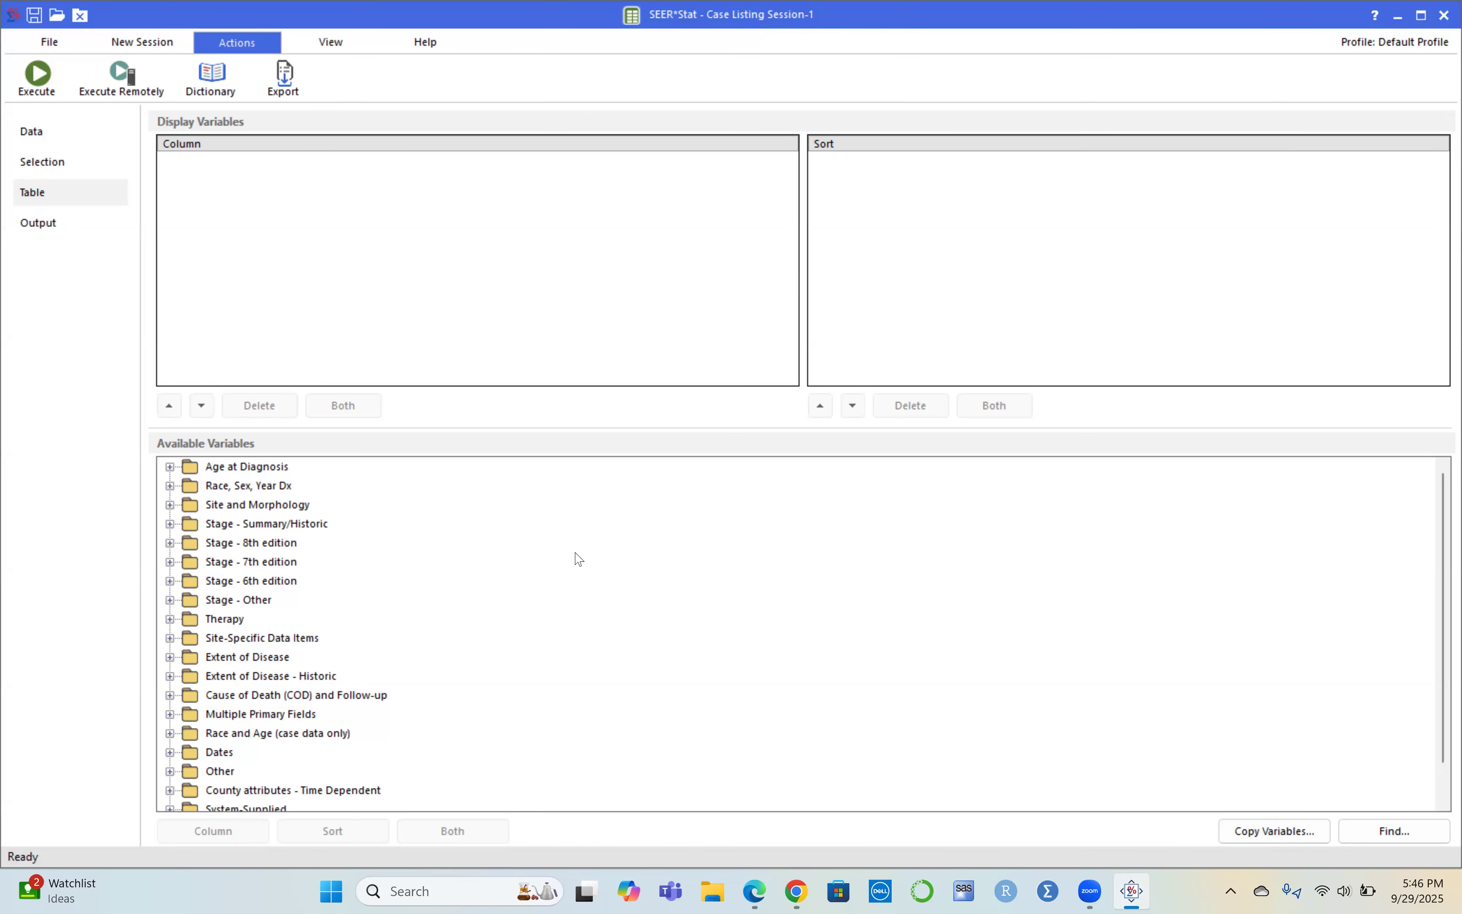
left_click(171, 467)
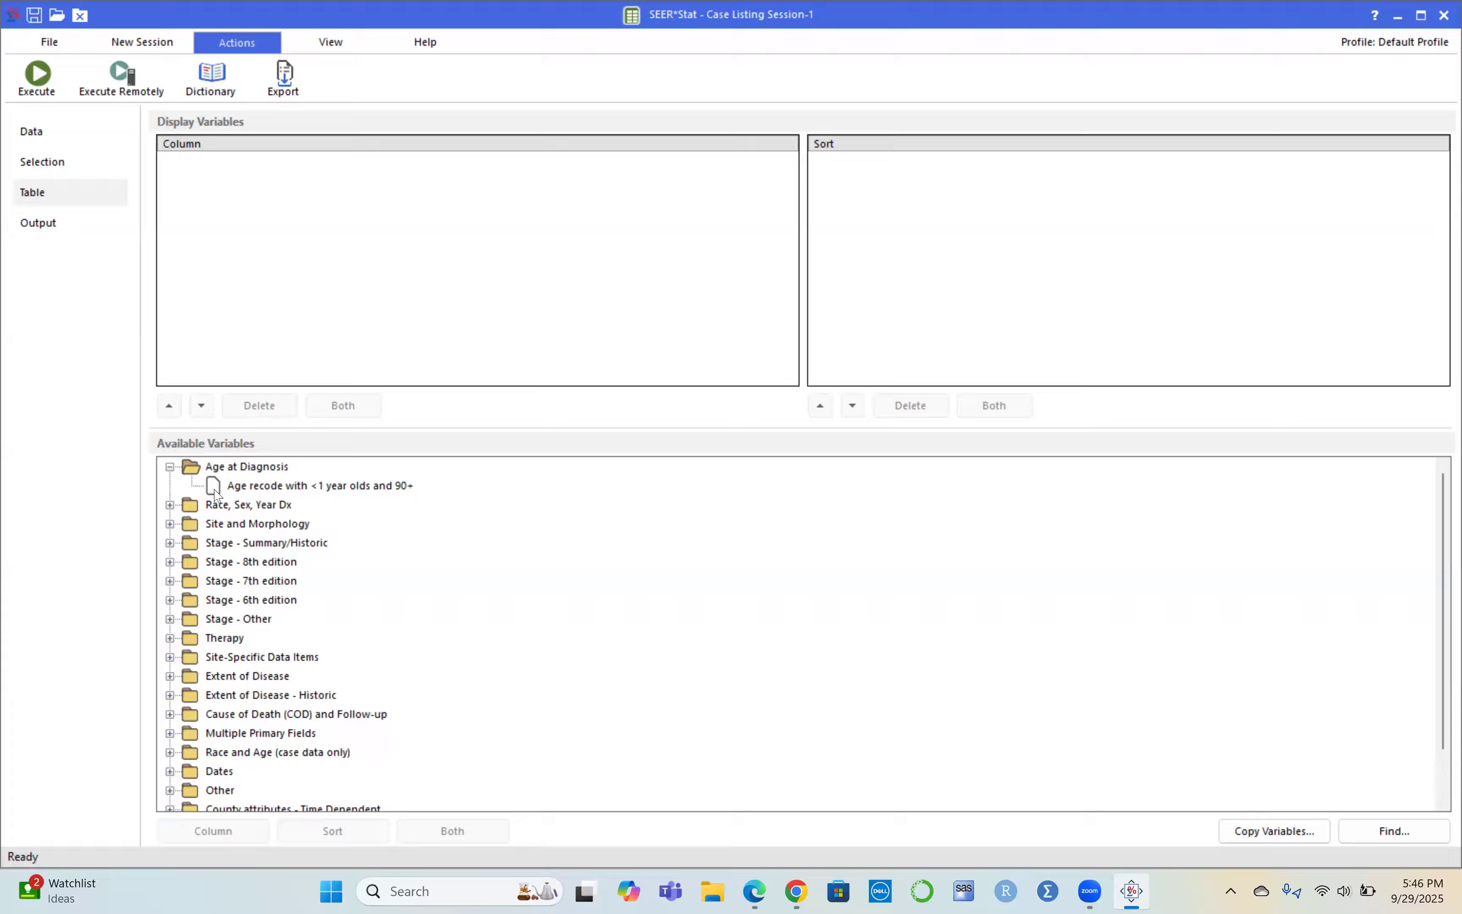
left_click(244, 489)
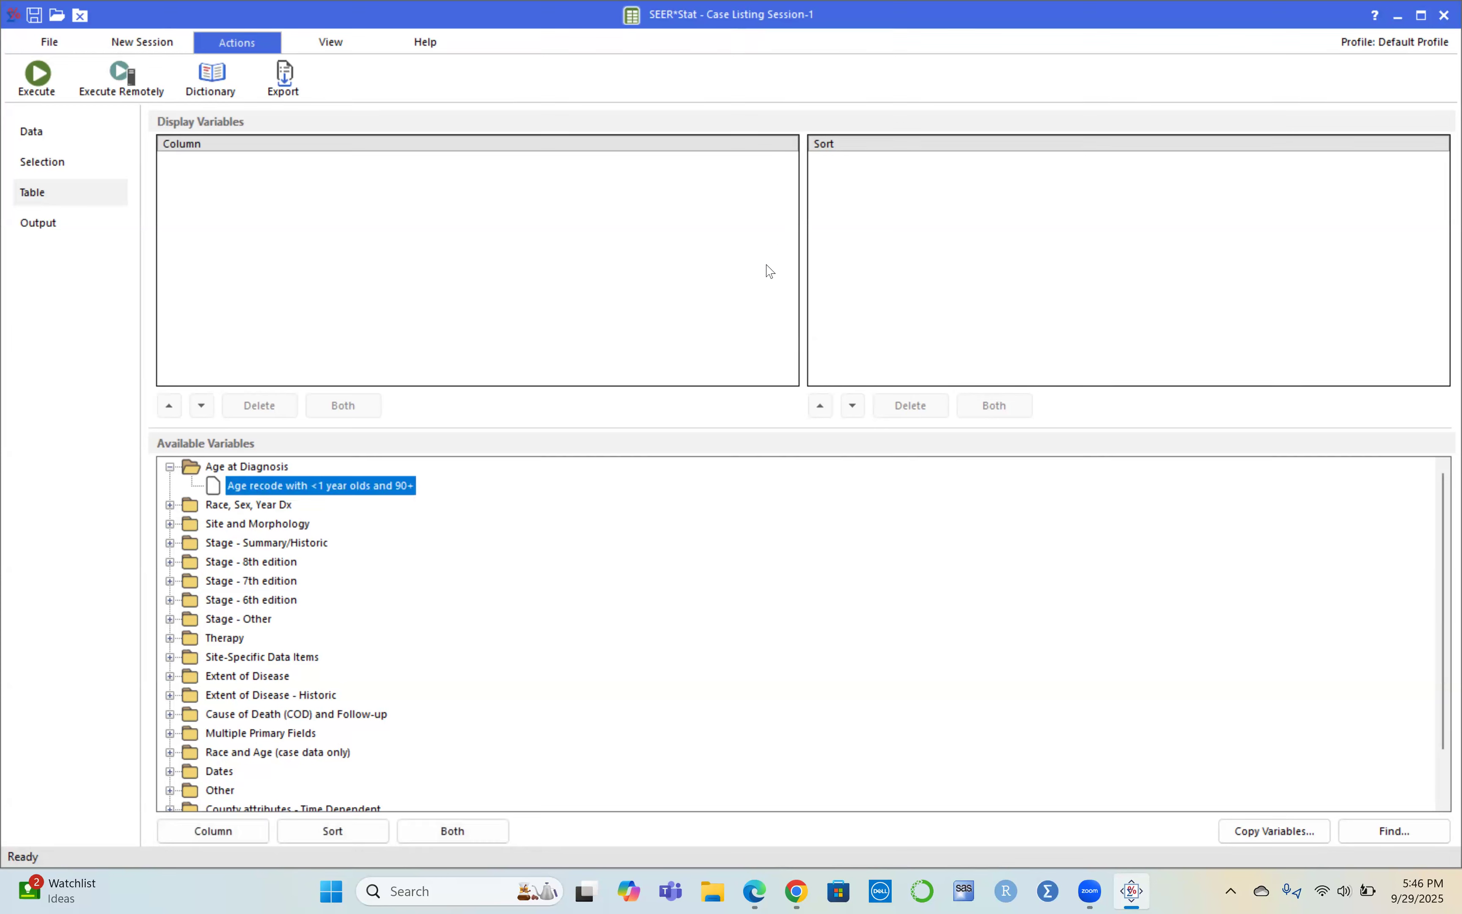
left_click(223, 837)
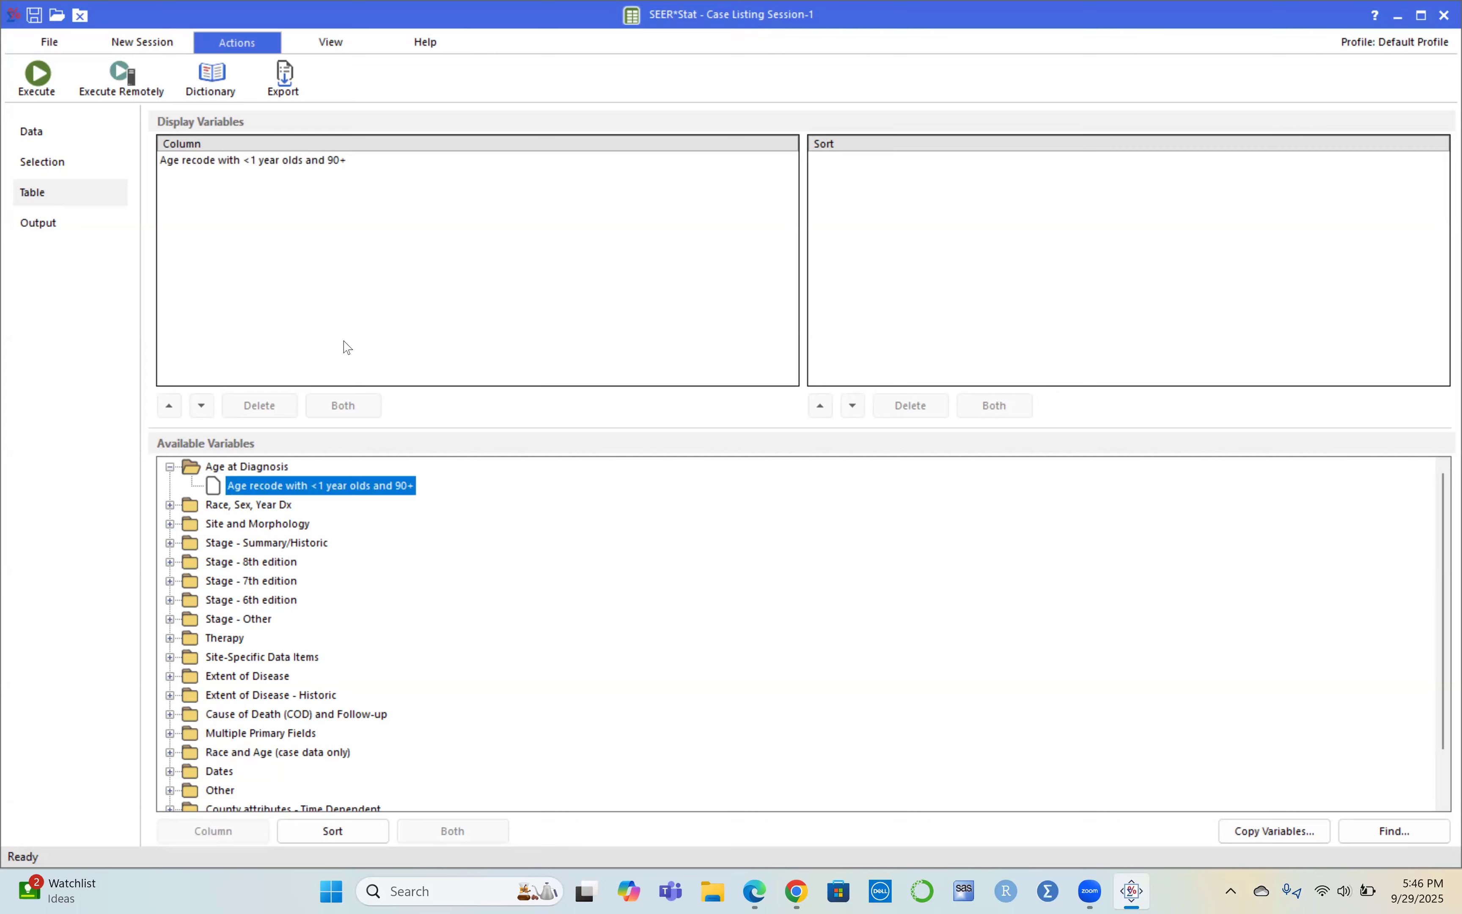
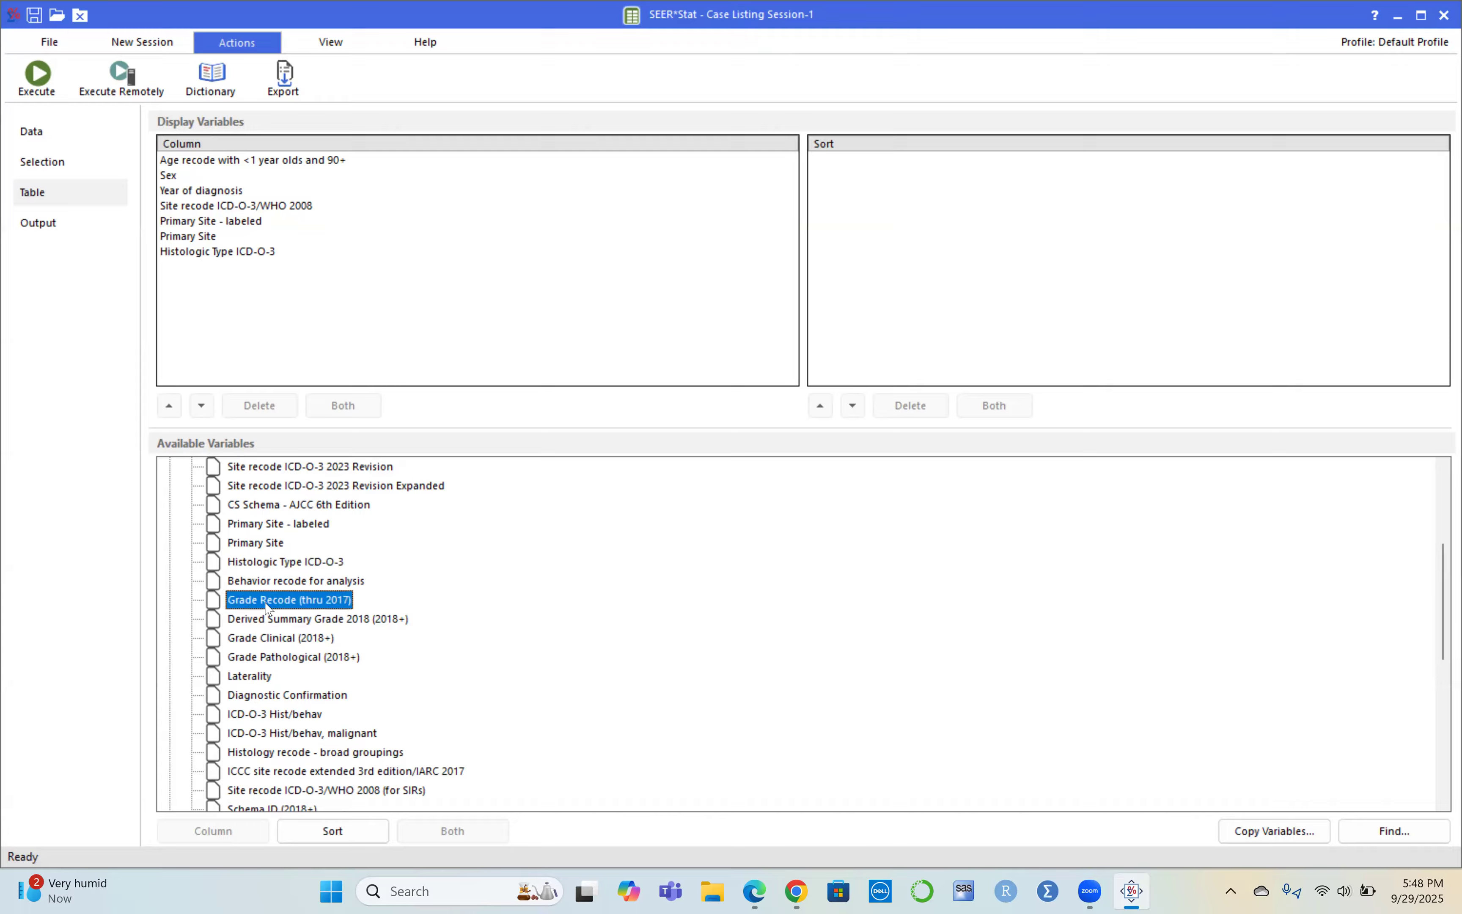
Add Grade Recode (thru 2017), Grade Clinical (2018+), Grade Pathological (2018+) and Laterality as table columns
left_click(235, 838)
left_click(281, 640)
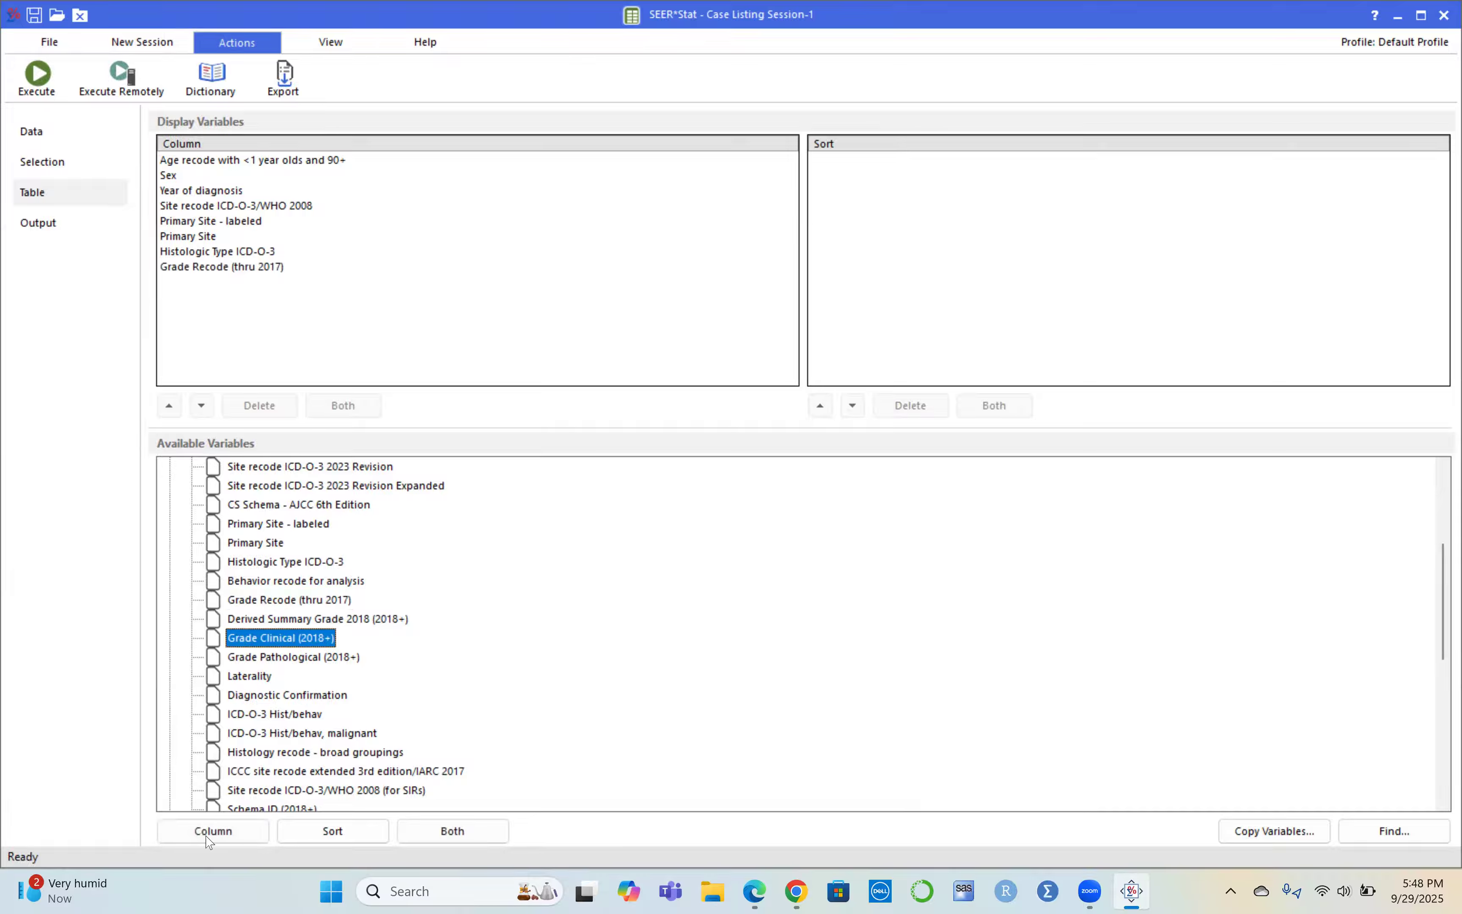
left_click(217, 833)
left_click(280, 659)
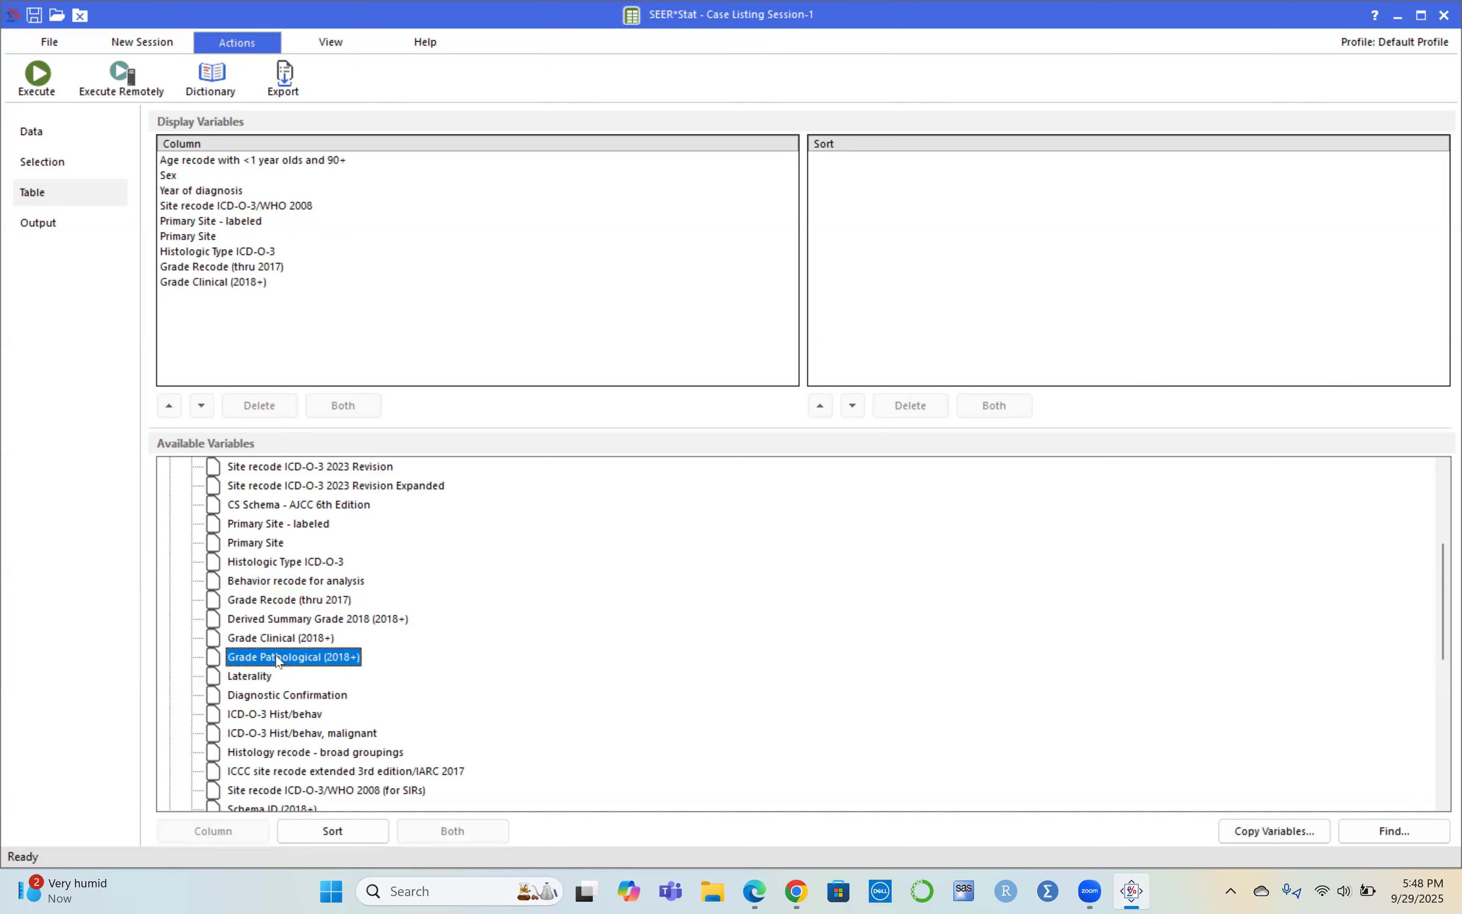
left_click(217, 838)
left_click(245, 677)
left_click(215, 833)
Add ICD-O-3 Hist/behav, malignant from the Site and Morphology variables as a table column
scroll(405, 685, "down", 2)
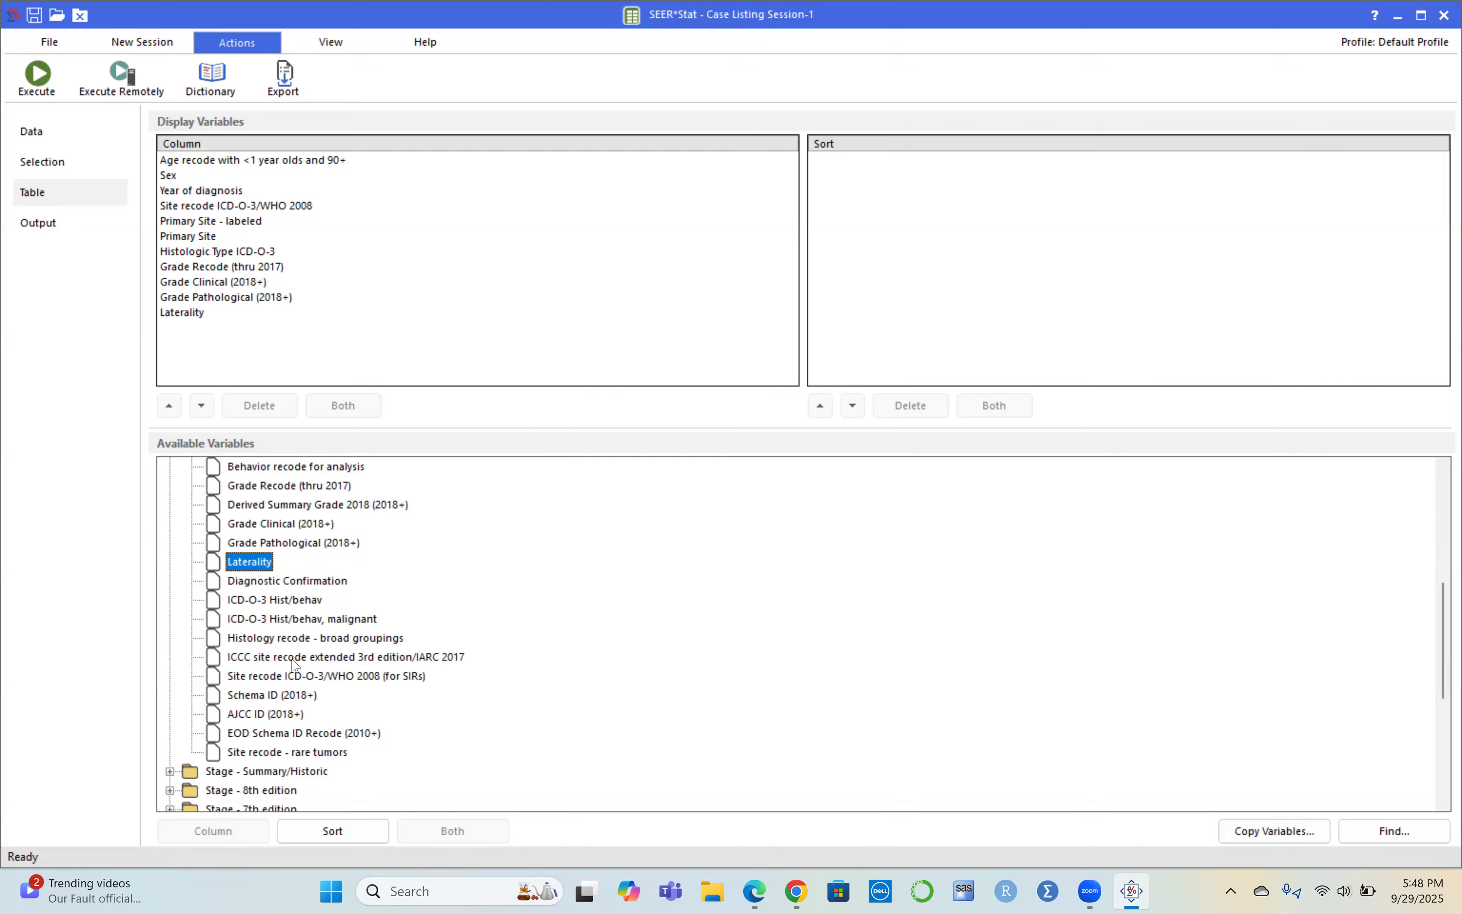
scroll(291, 683, "down", 1)
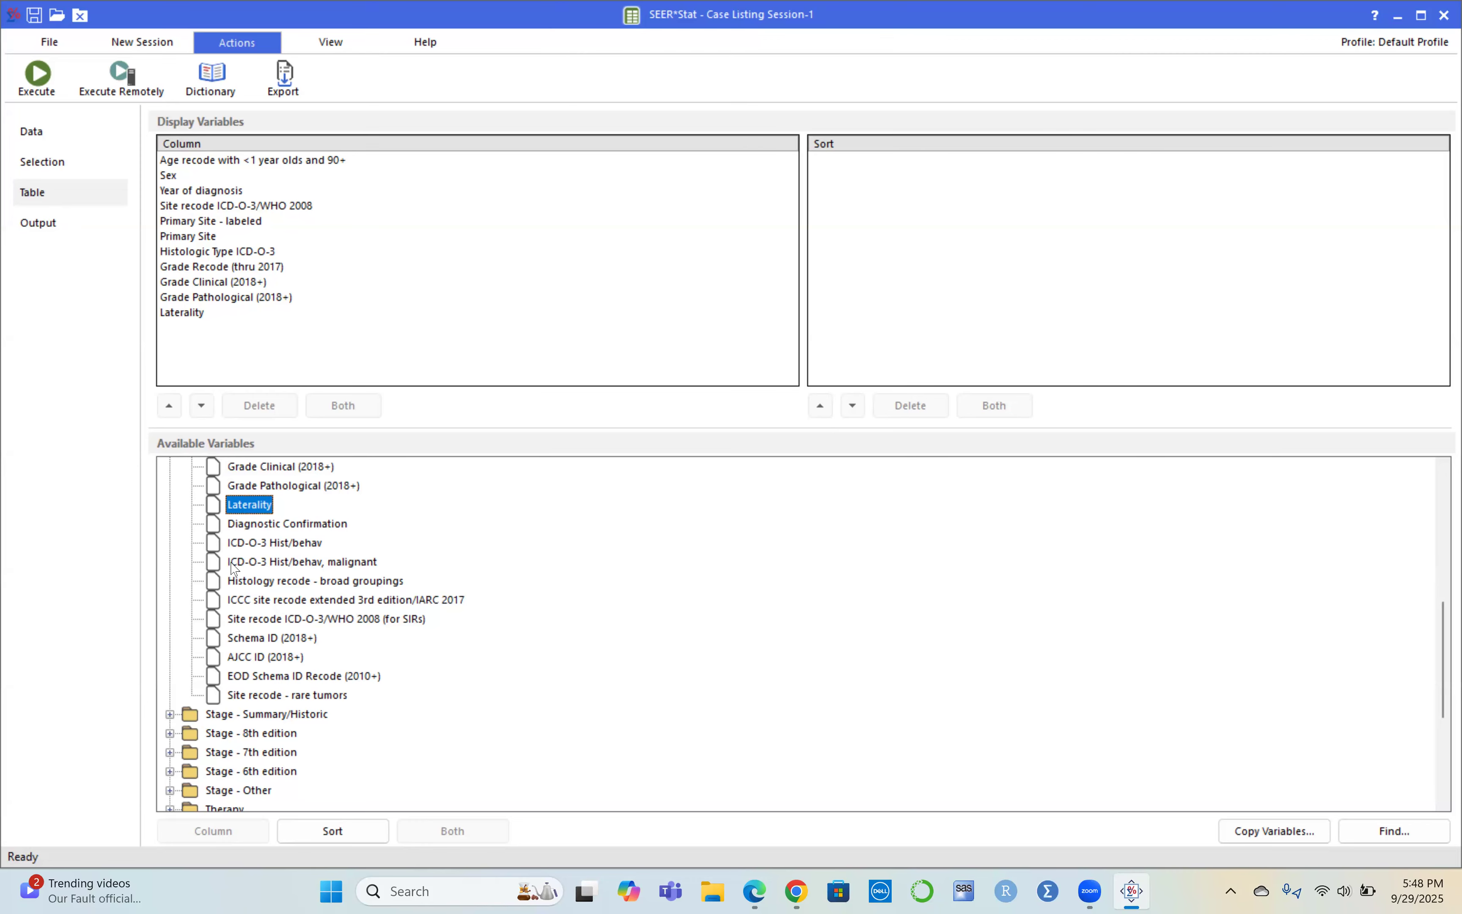
left_click(243, 567)
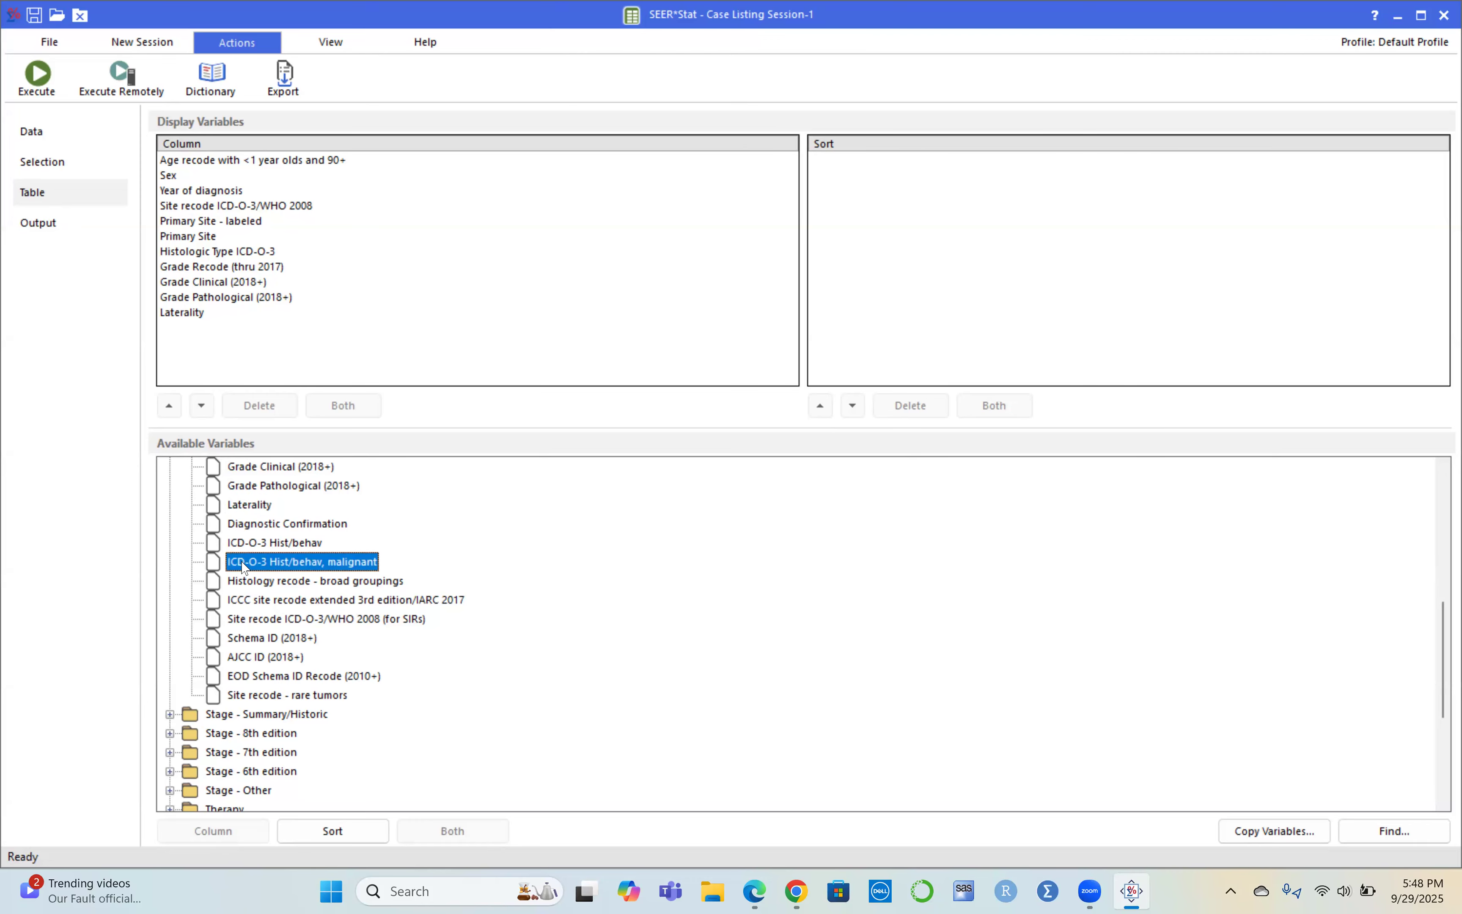
left_click(224, 833)
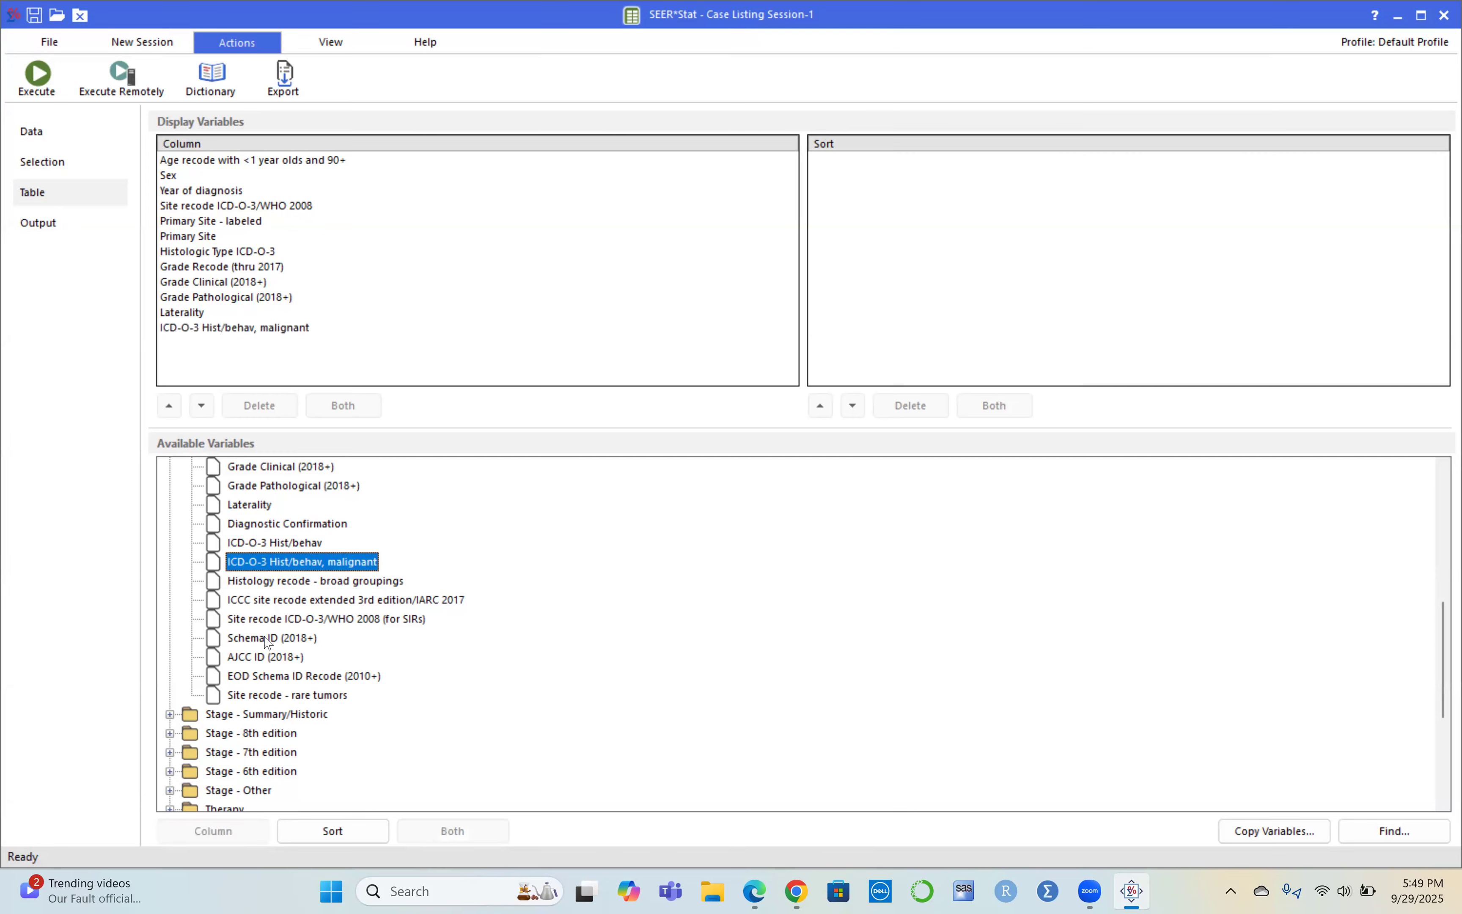
Look through the Site and Morphology, Stage - Summary/Historic, Stage - 8th and 7th edition, and Extent of Disease - Historic variables
scroll(361, 627, "up", 1)
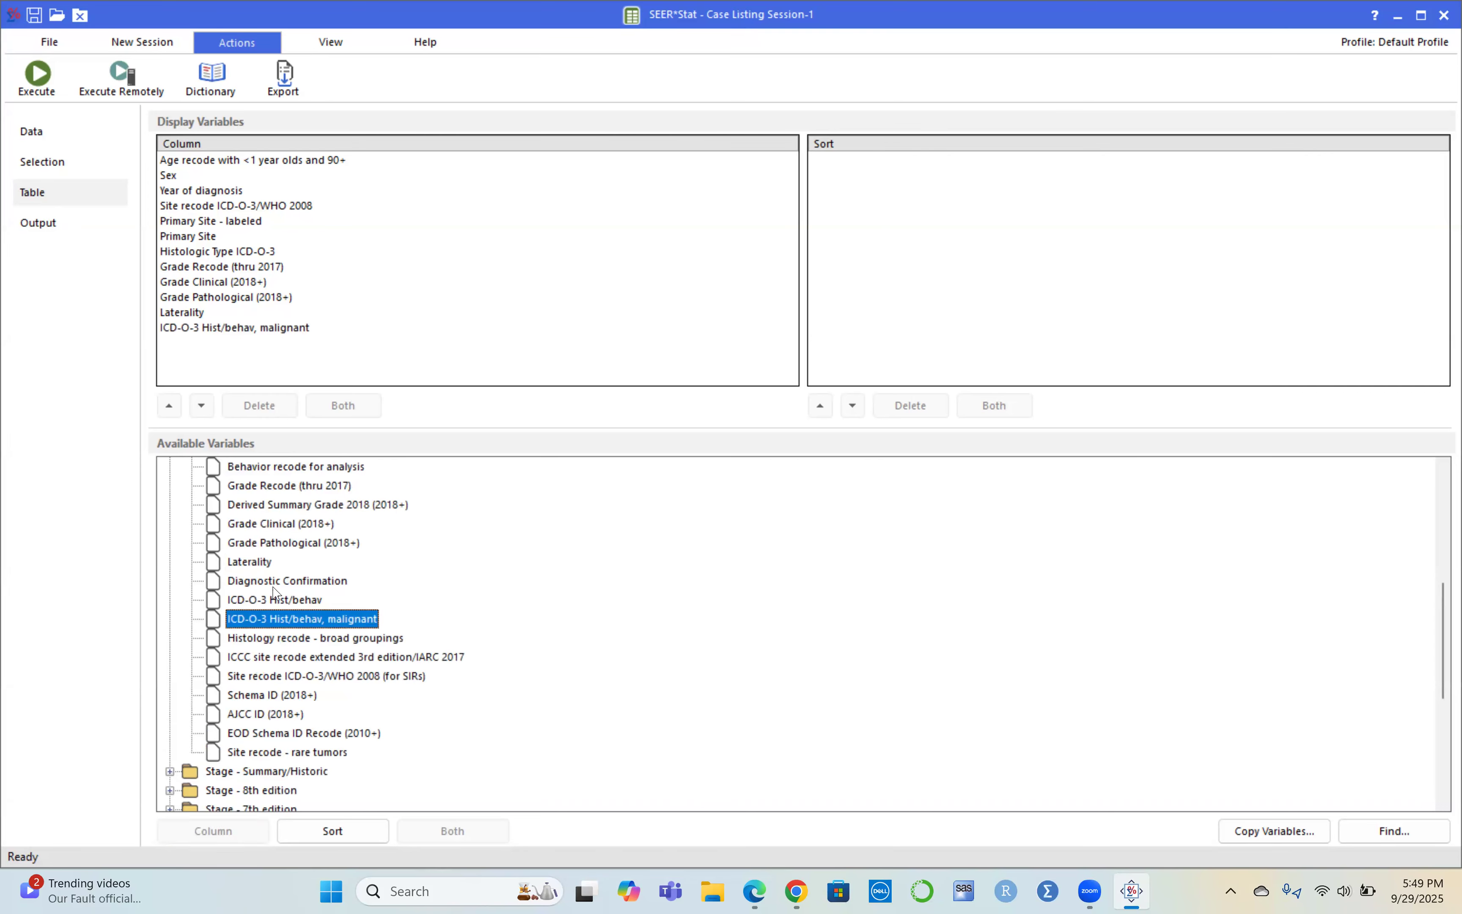
scroll(277, 737, "down", 5)
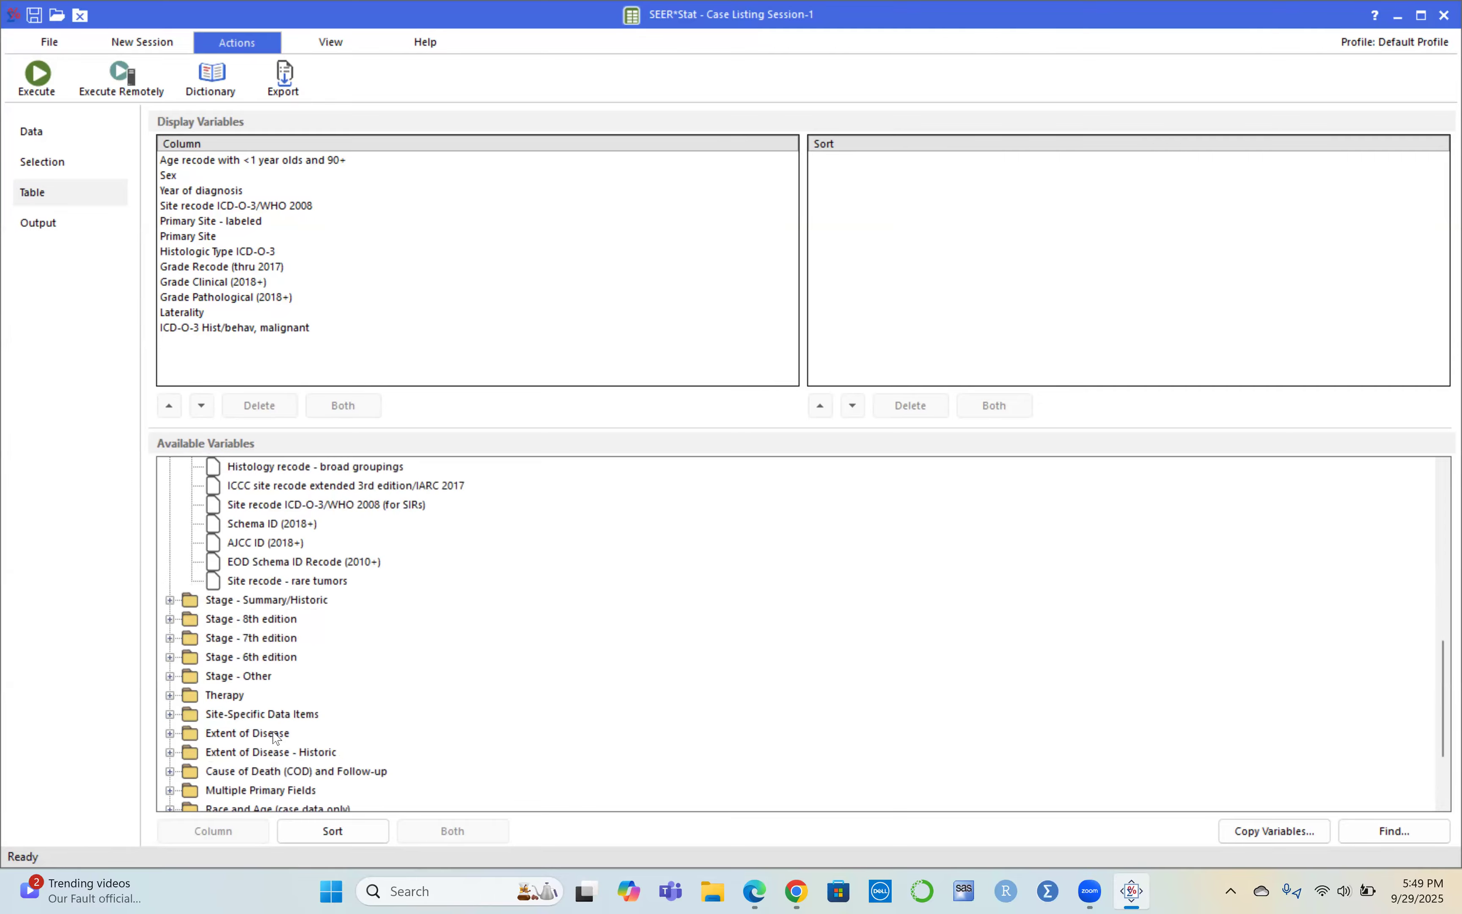
scroll(226, 584, "up", 5)
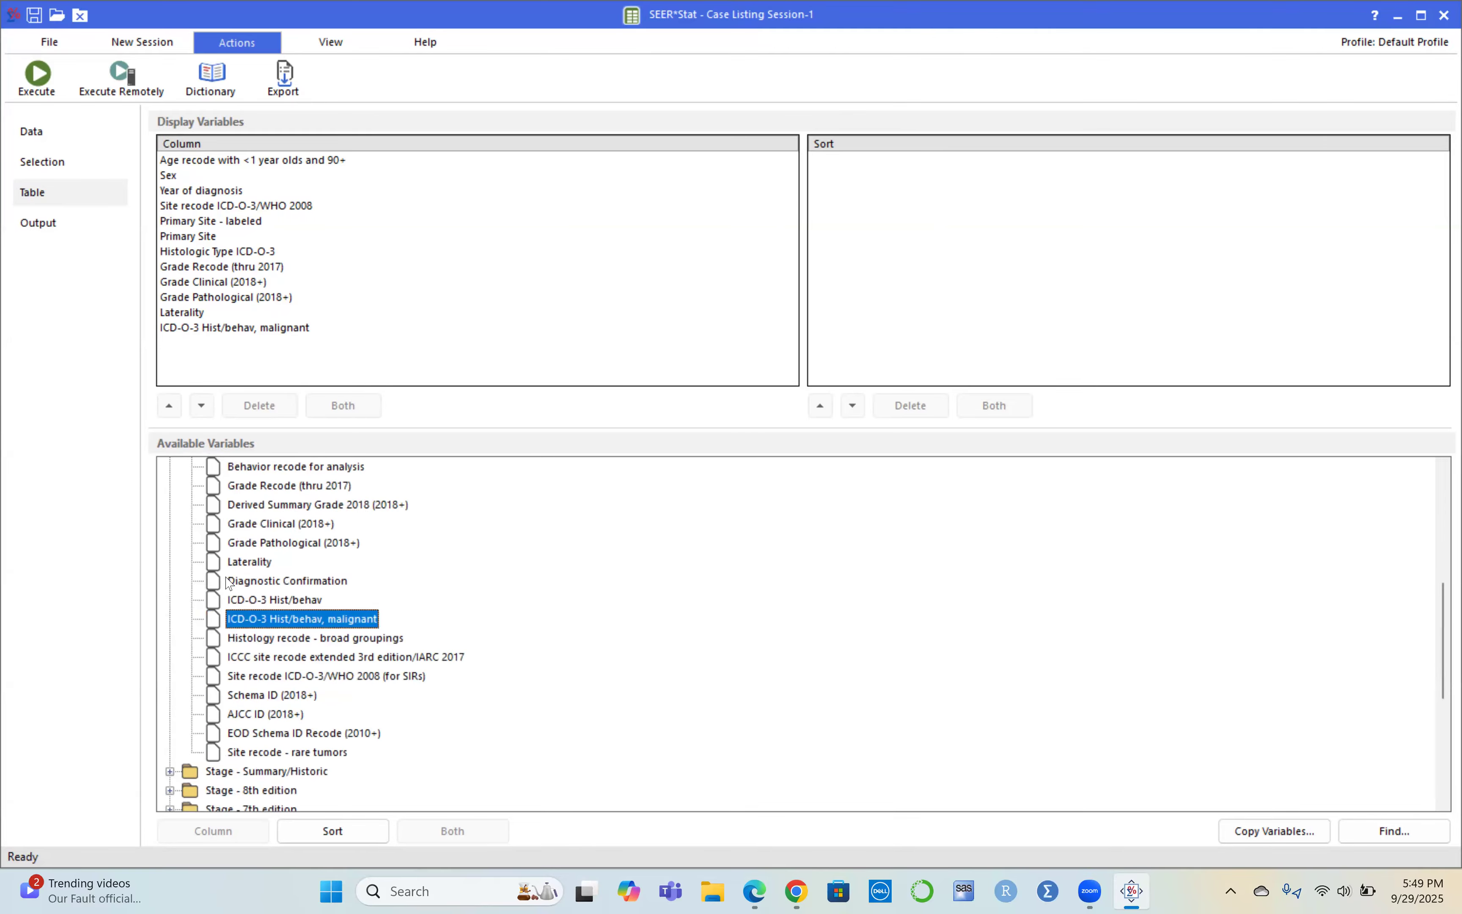
scroll(201, 532, "up", 5)
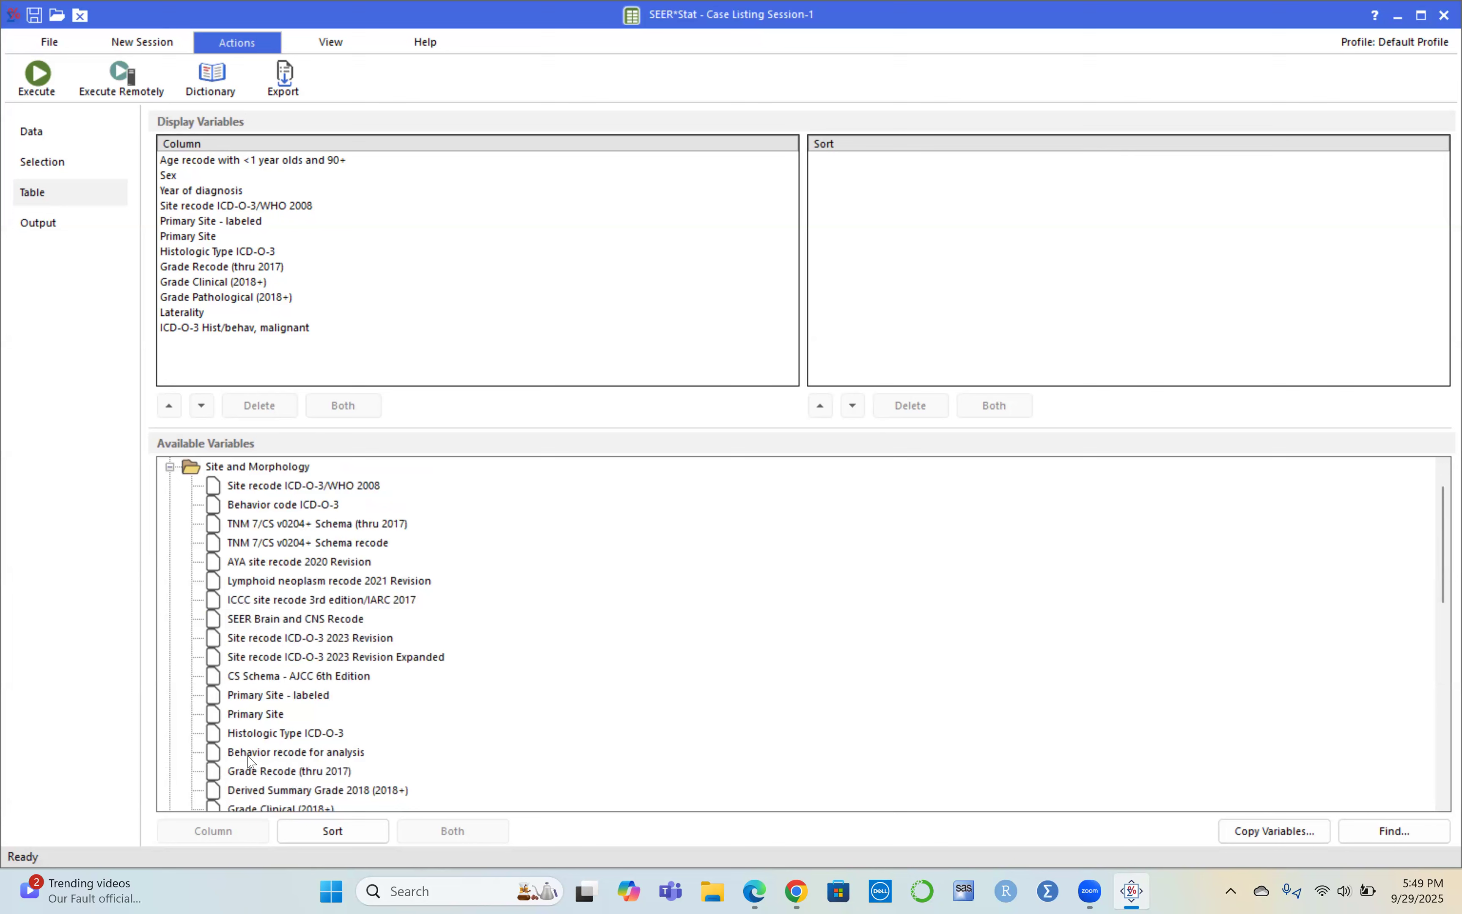
left_click(171, 467)
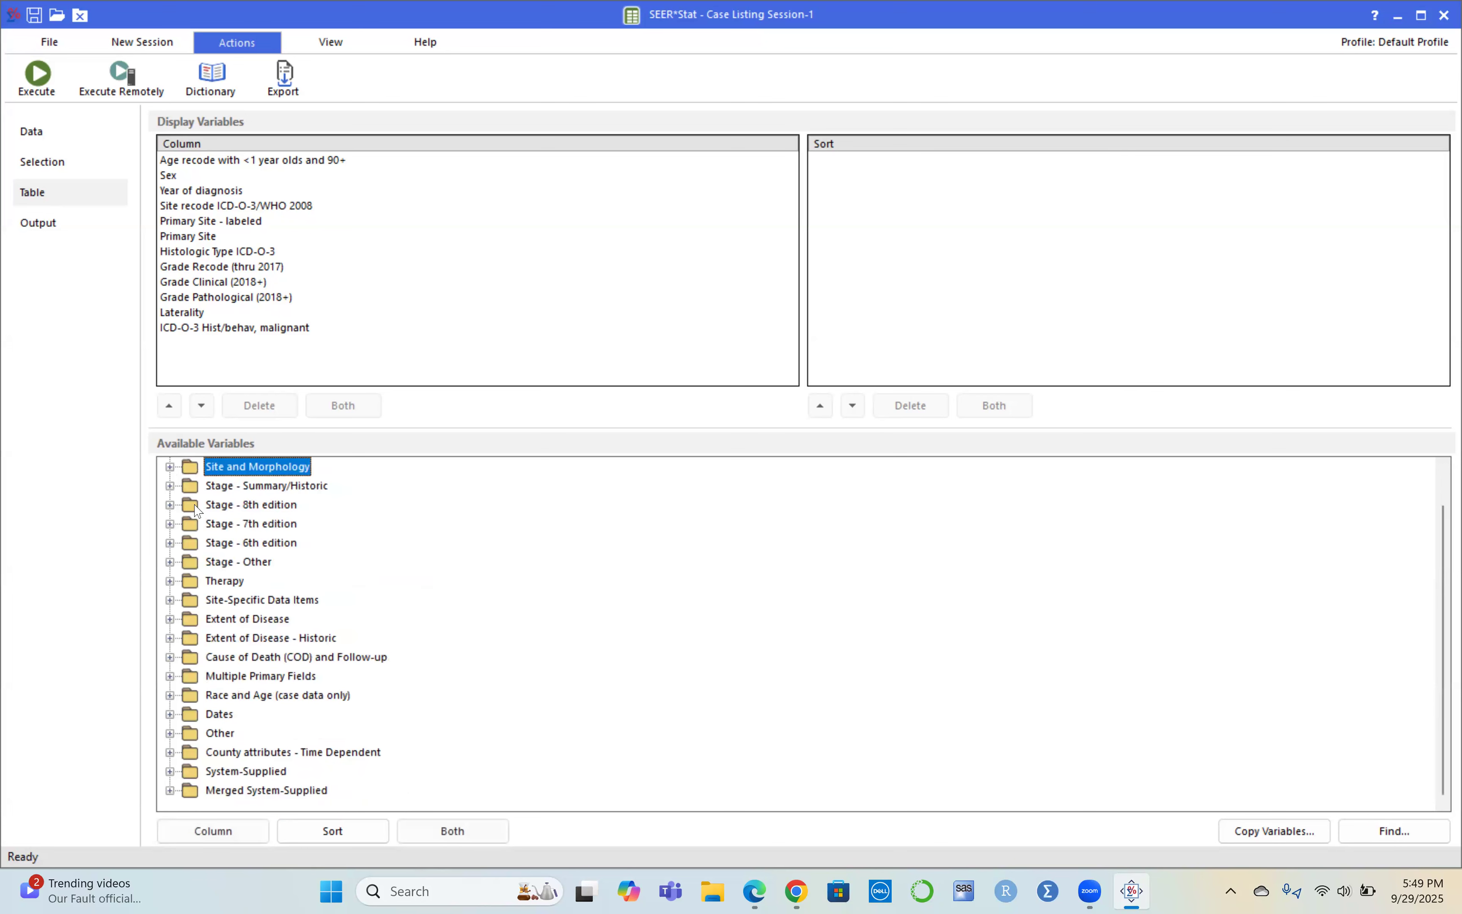
left_click(171, 486)
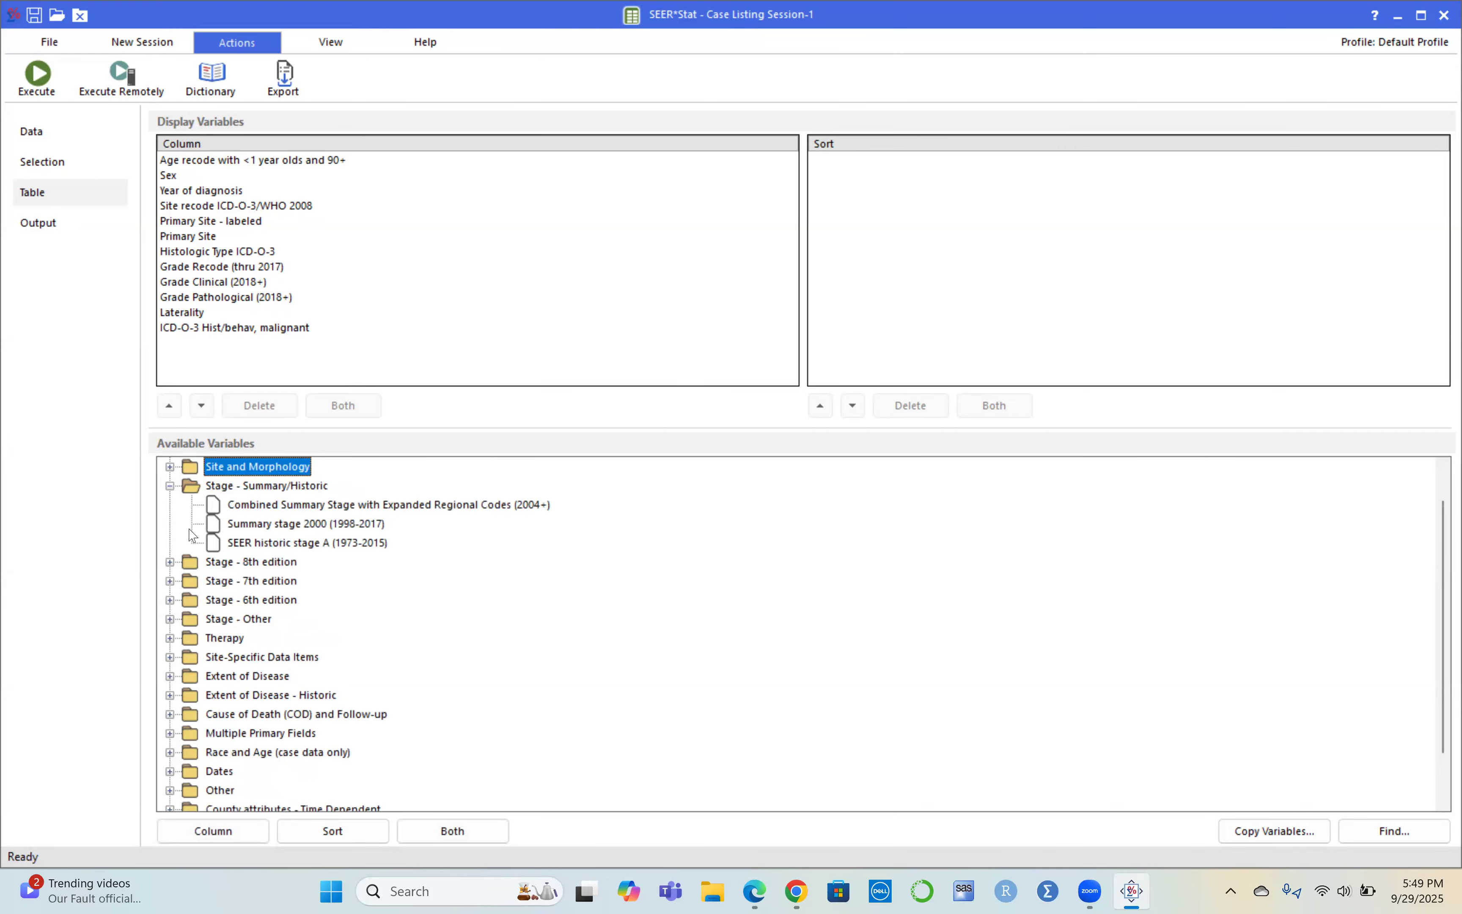
left_click(170, 486)
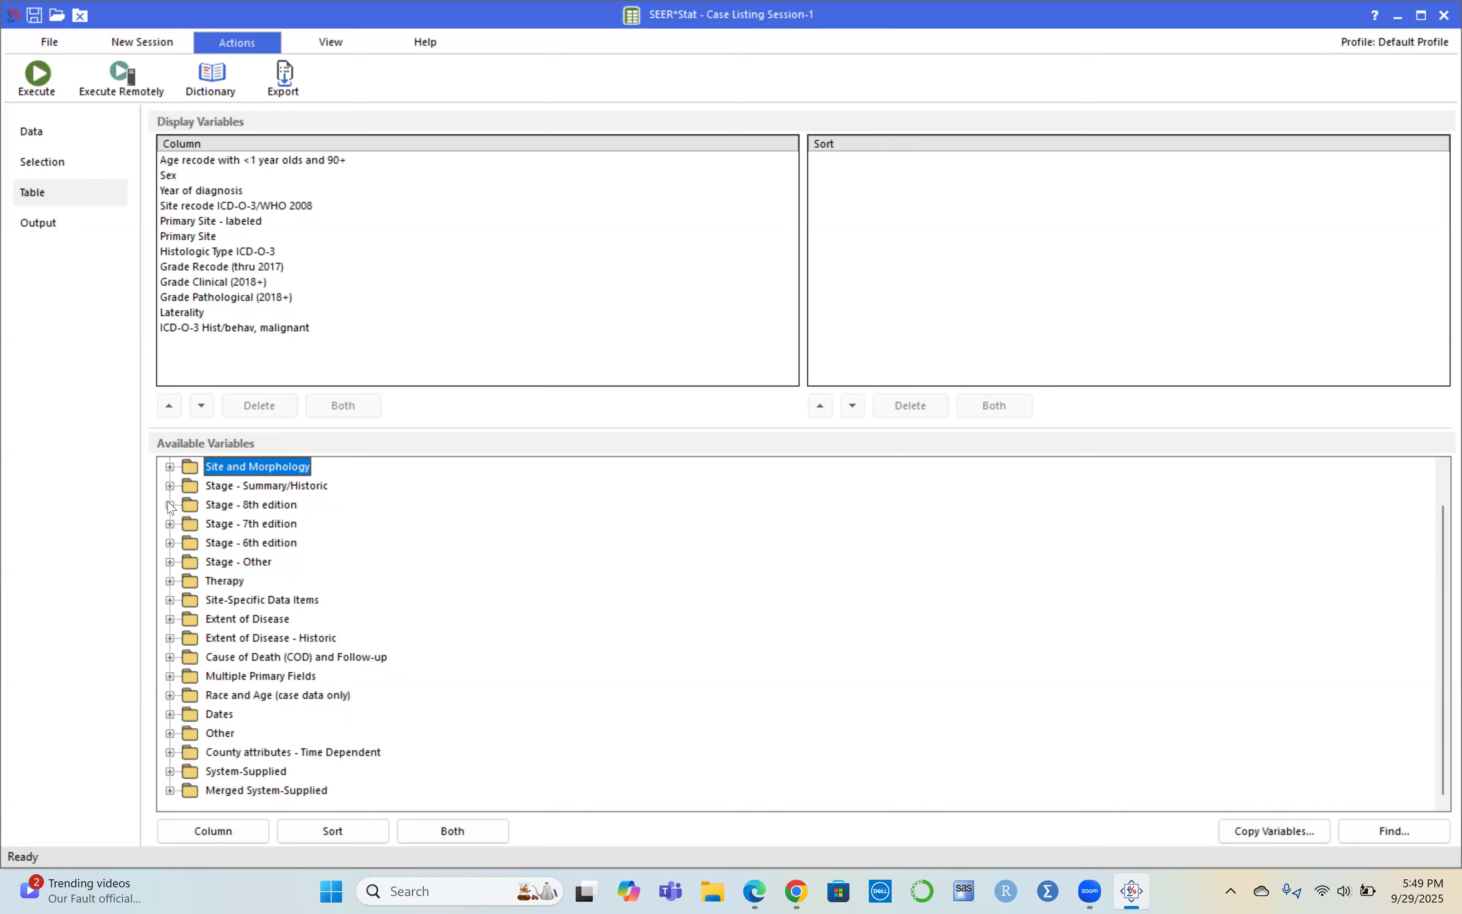
left_click(170, 505)
left_click(171, 505)
left_click(171, 524)
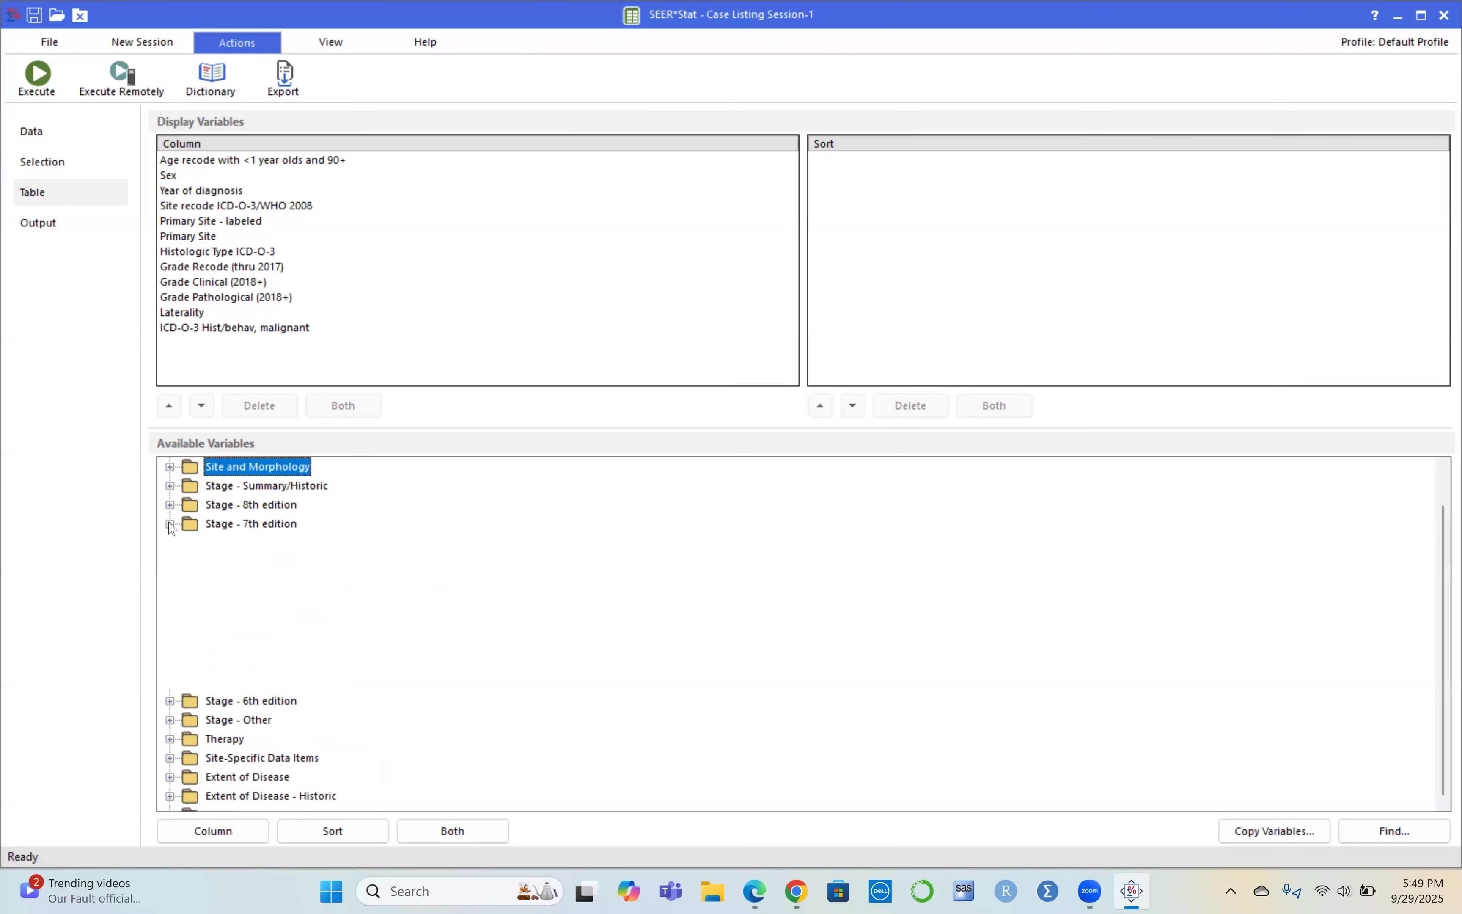
left_click(171, 524)
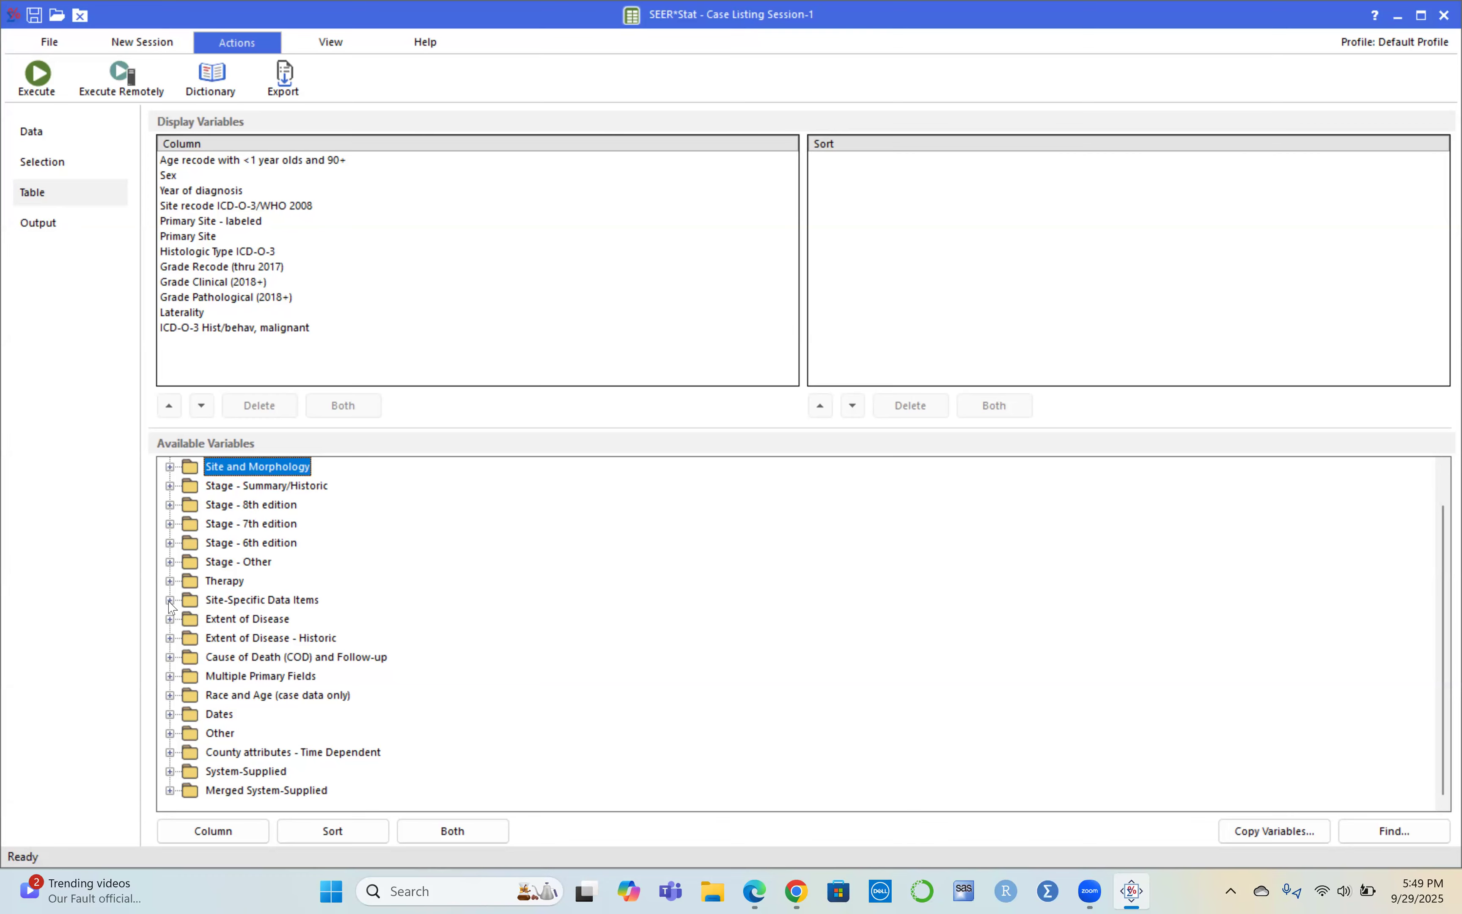
left_click(171, 639)
scroll(315, 695, "down", 5)
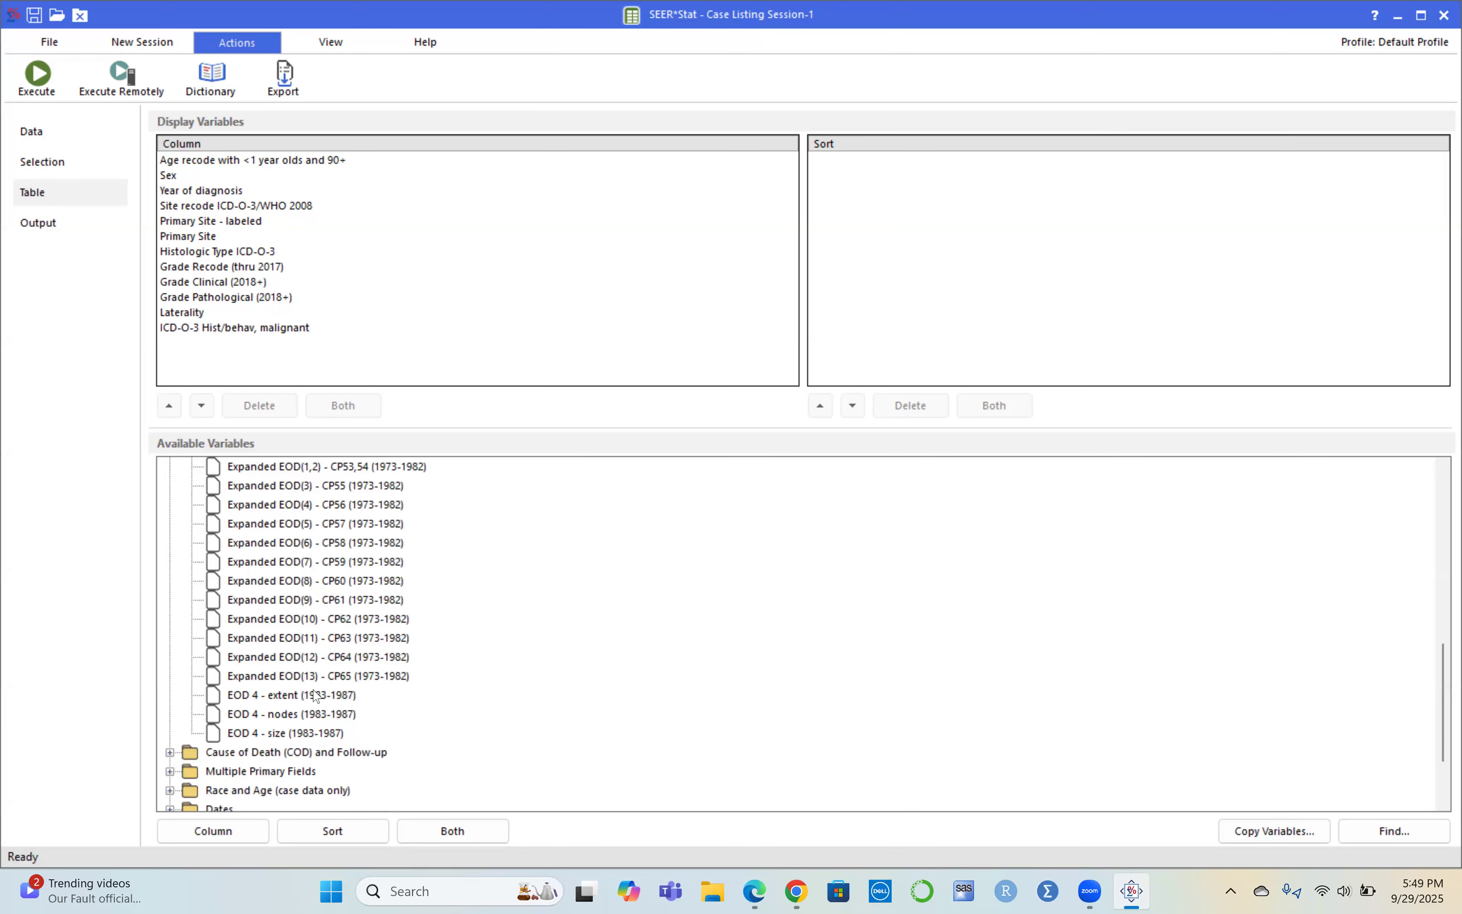
scroll(315, 696, "up", 5)
scroll(315, 695, "up", 4)
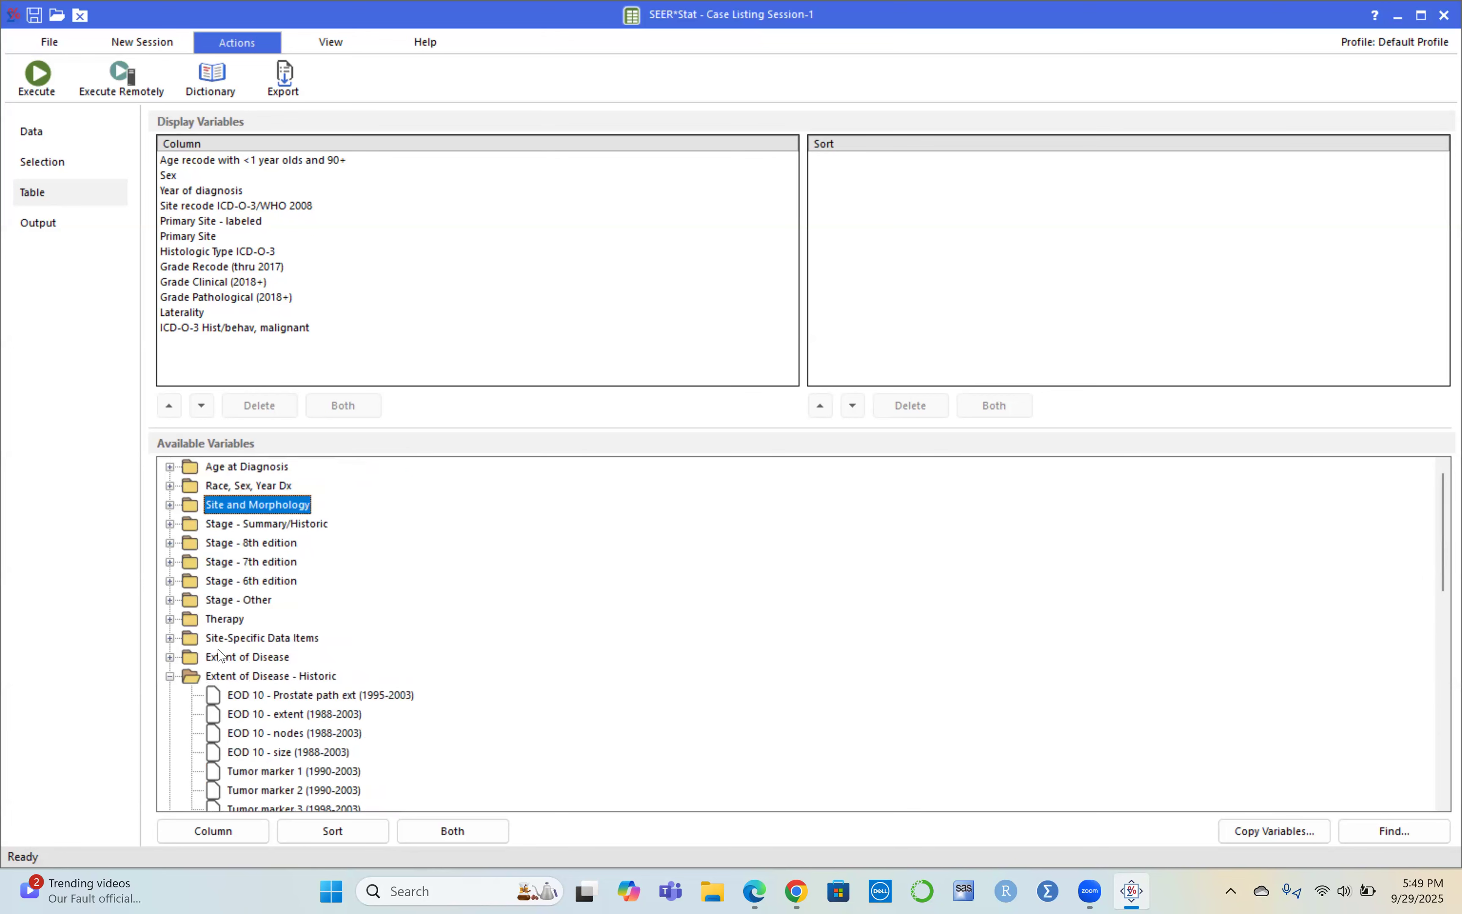
Add Breast Subtype (2010+), Tumor Size Over Time Recode (1988+) and Tumor Size Summary (2016+) from Extent of Disease as table columns
left_click(171, 657)
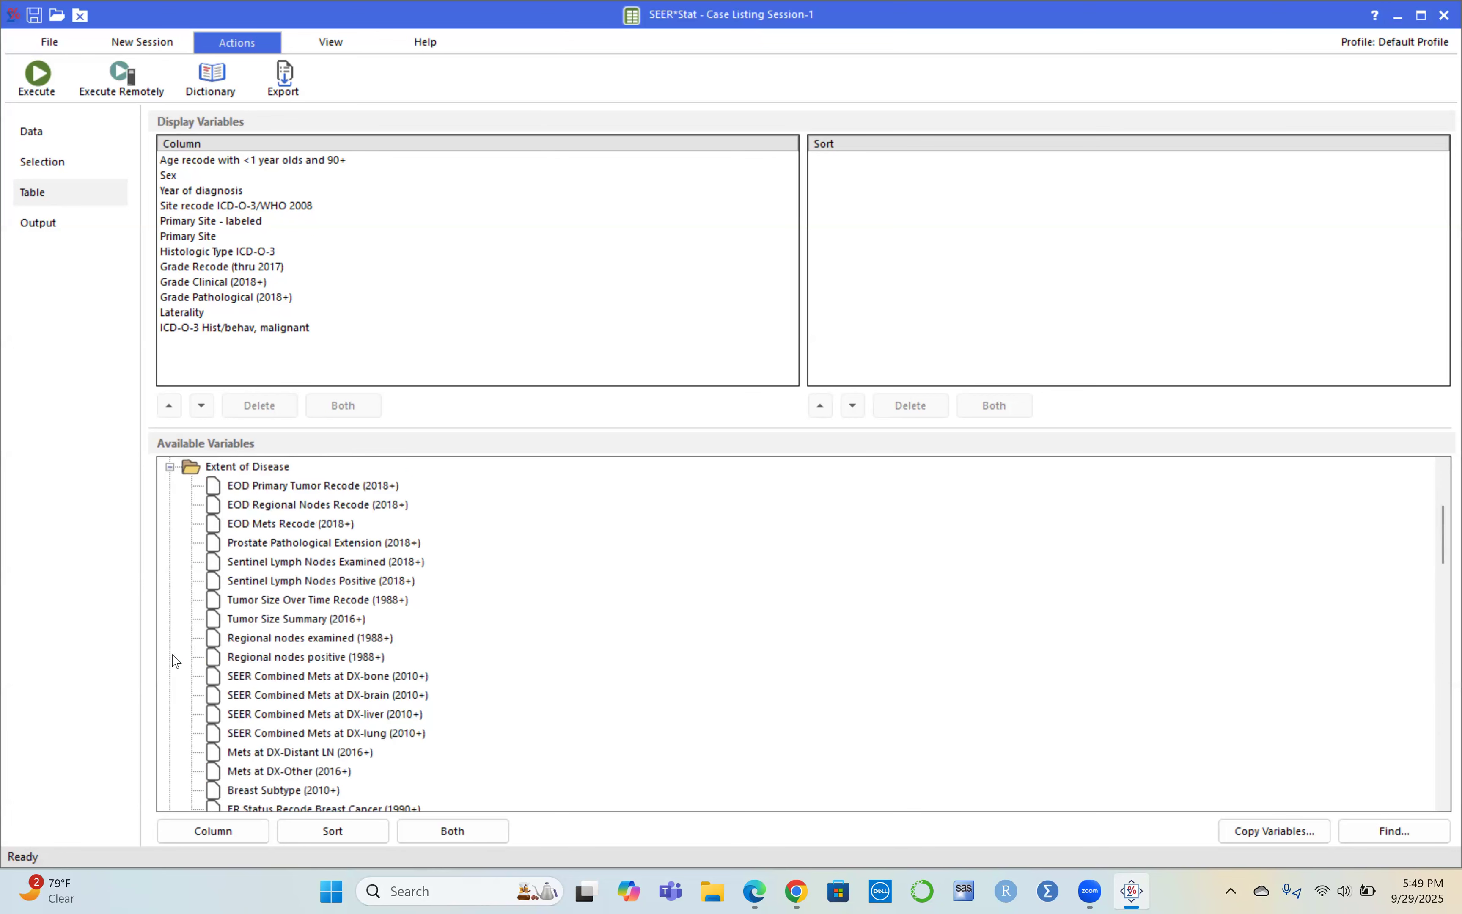
scroll(322, 683, "down", 11)
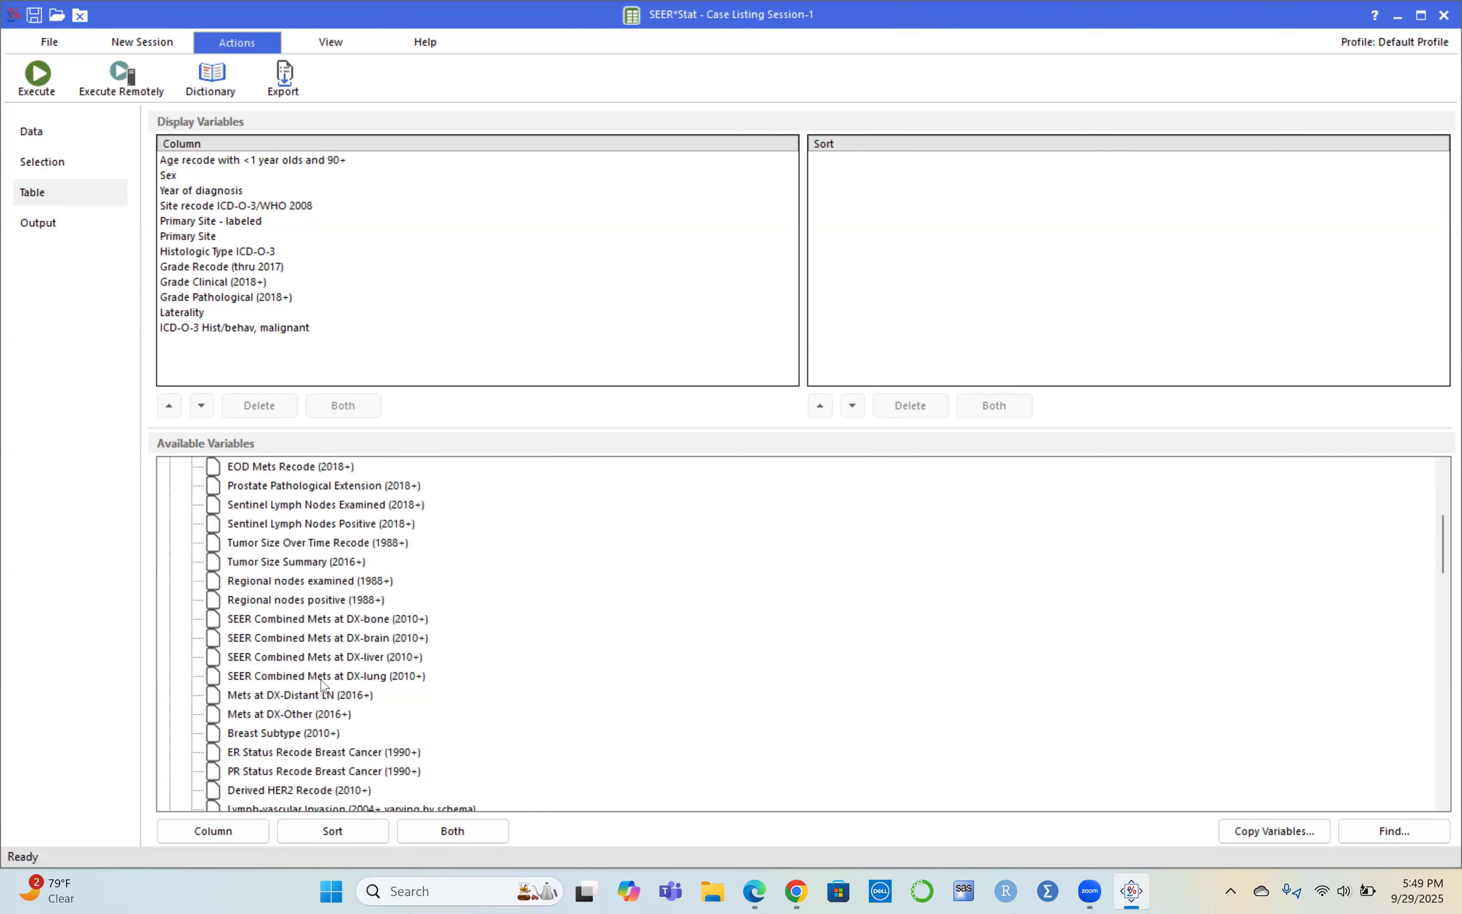
scroll(322, 683, "down", 3)
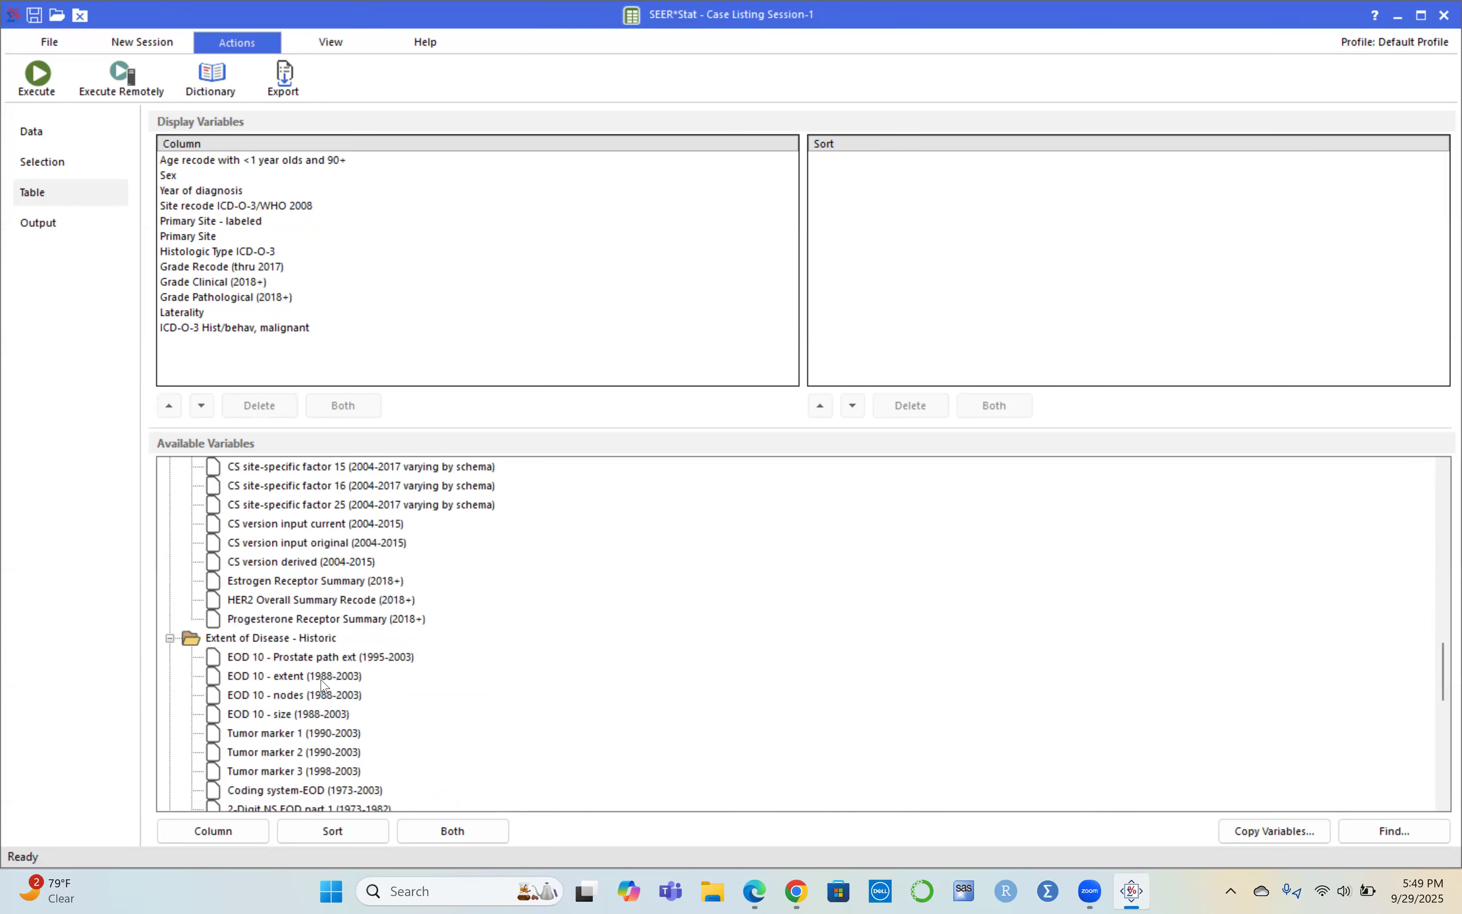
scroll(322, 683, "up", 12)
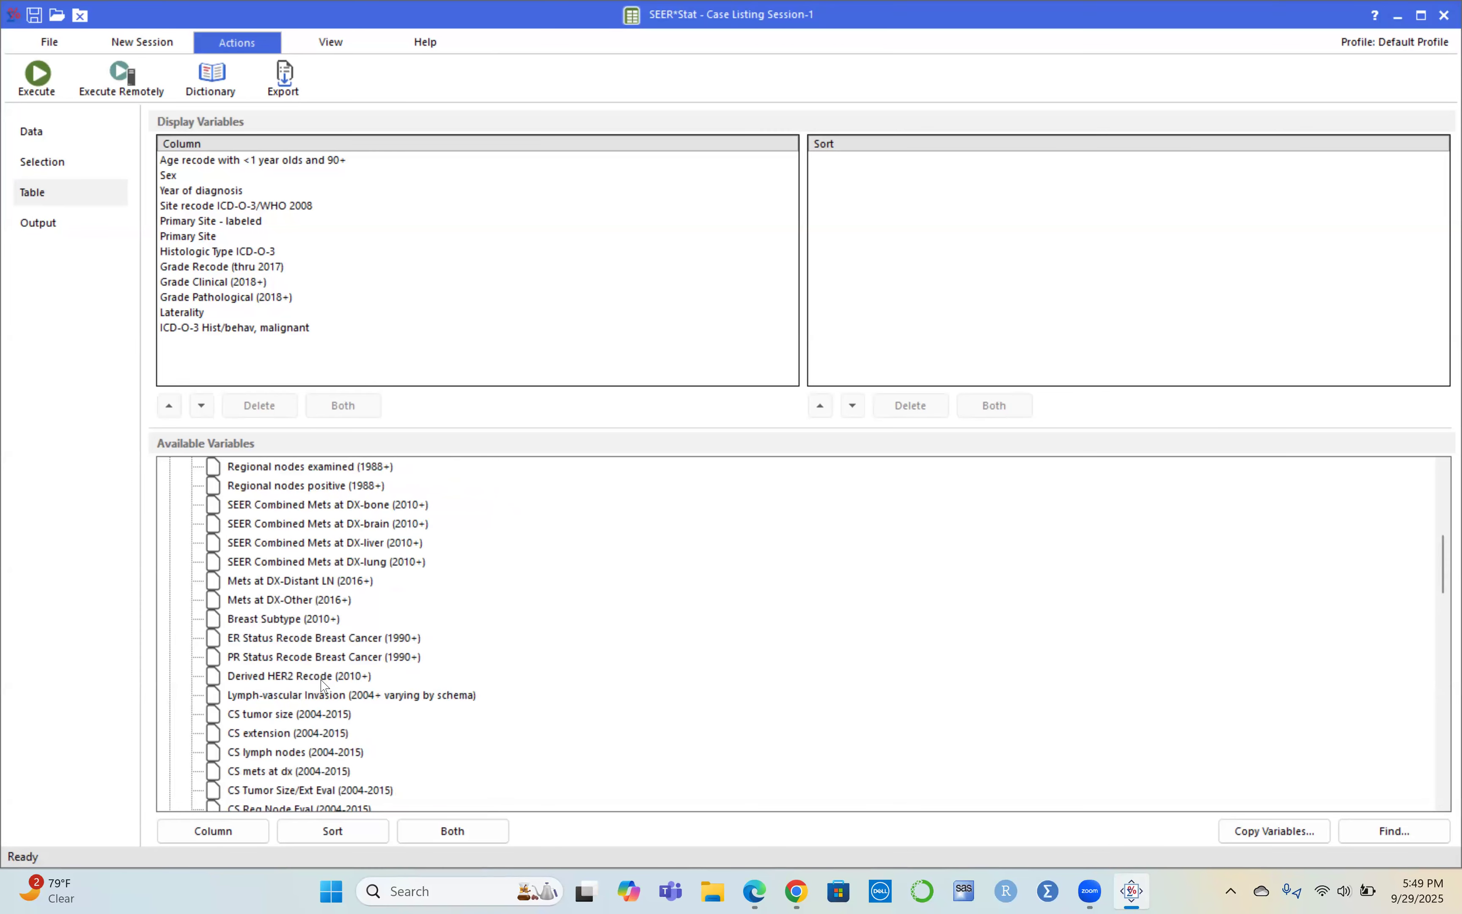
scroll(322, 683, "up", 3)
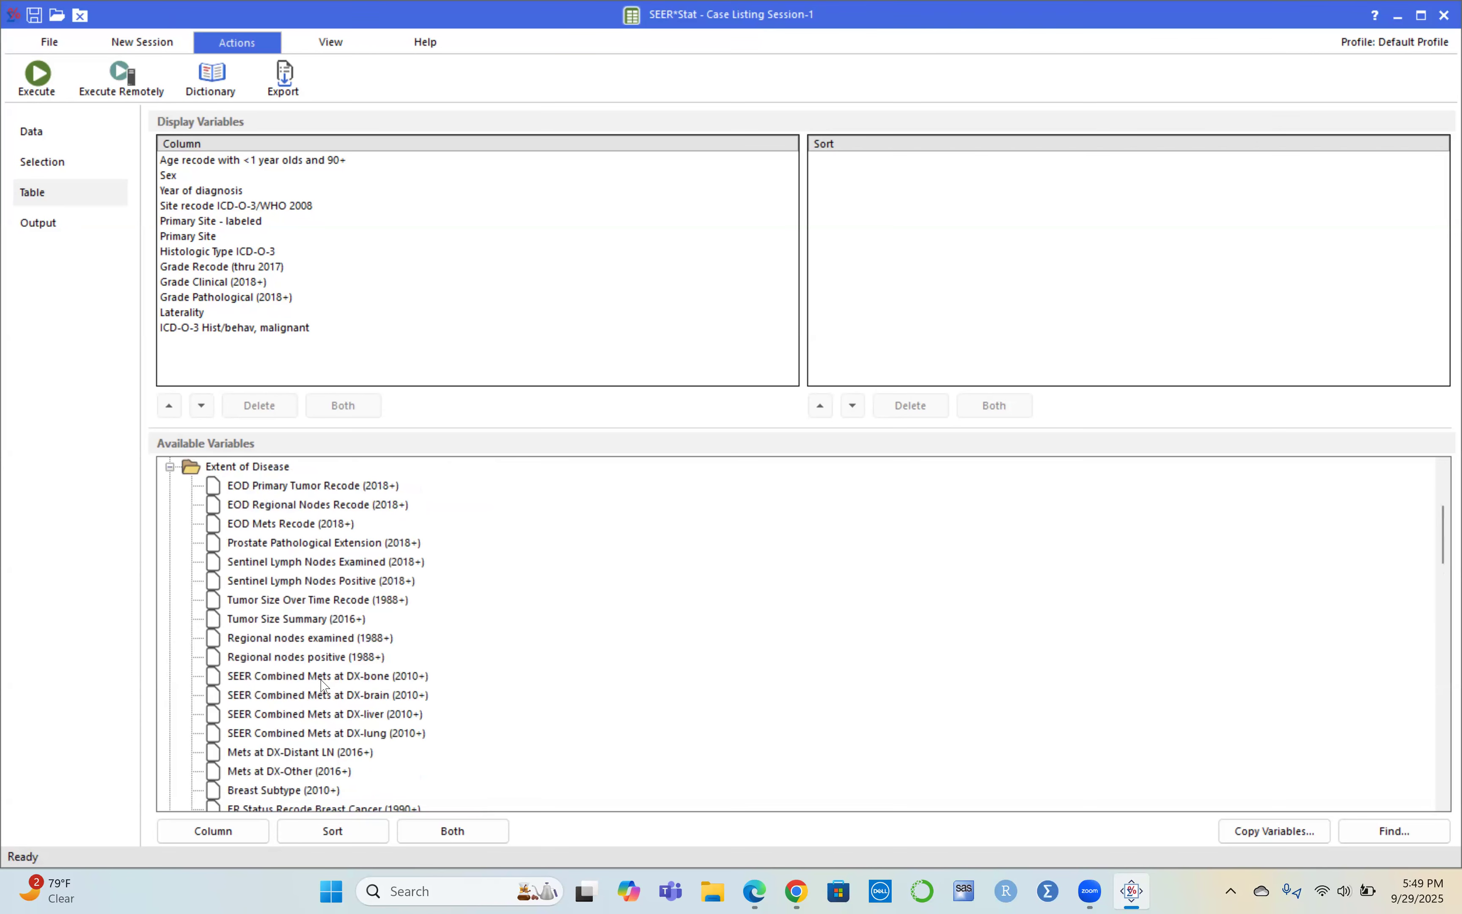
scroll(322, 682, "down", 1)
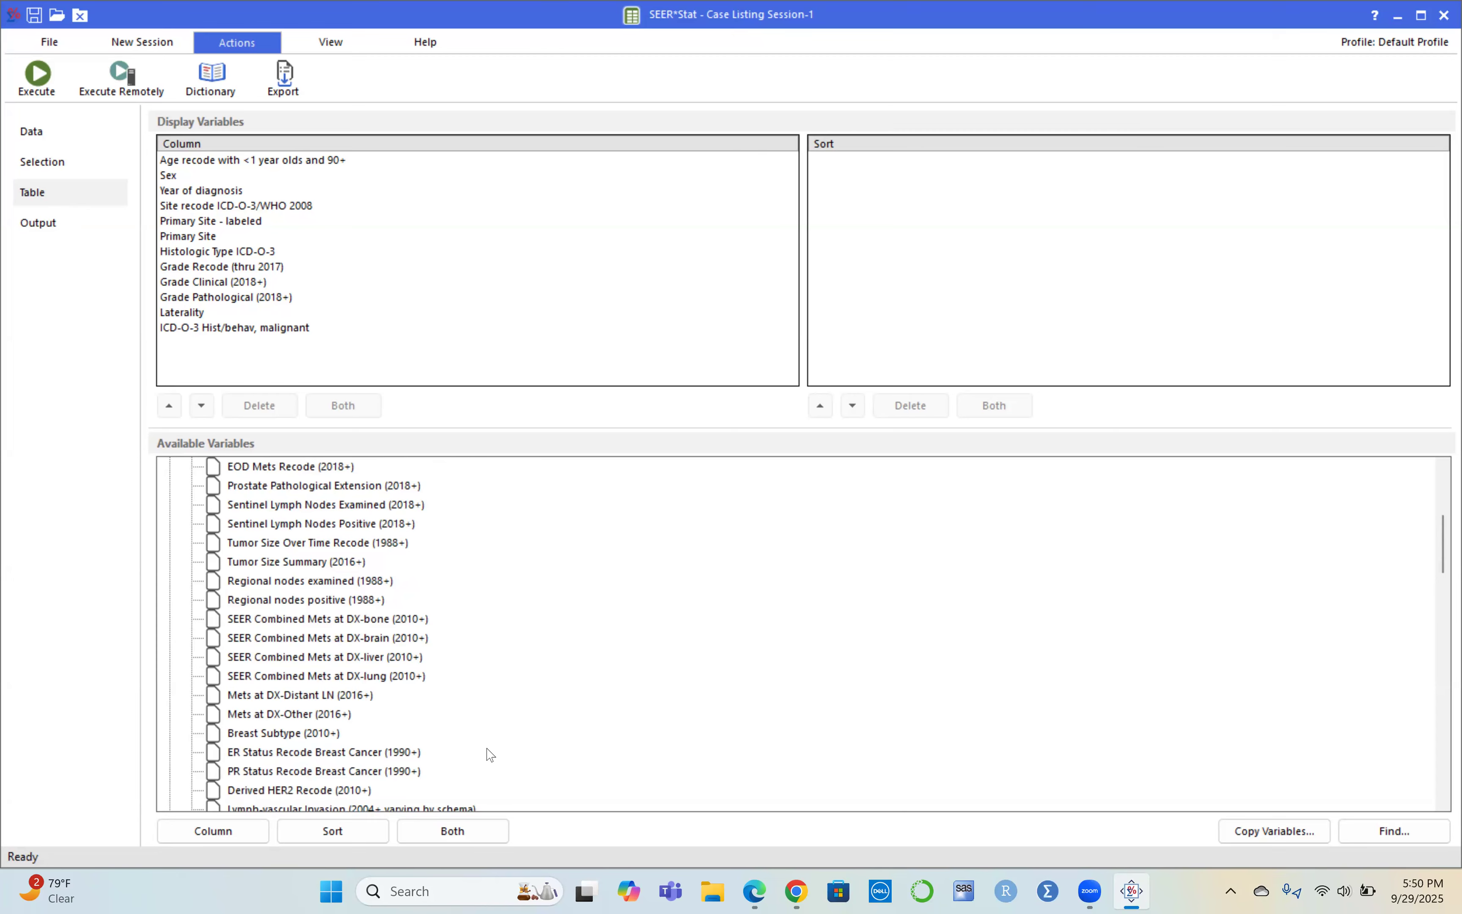
left_click(278, 737)
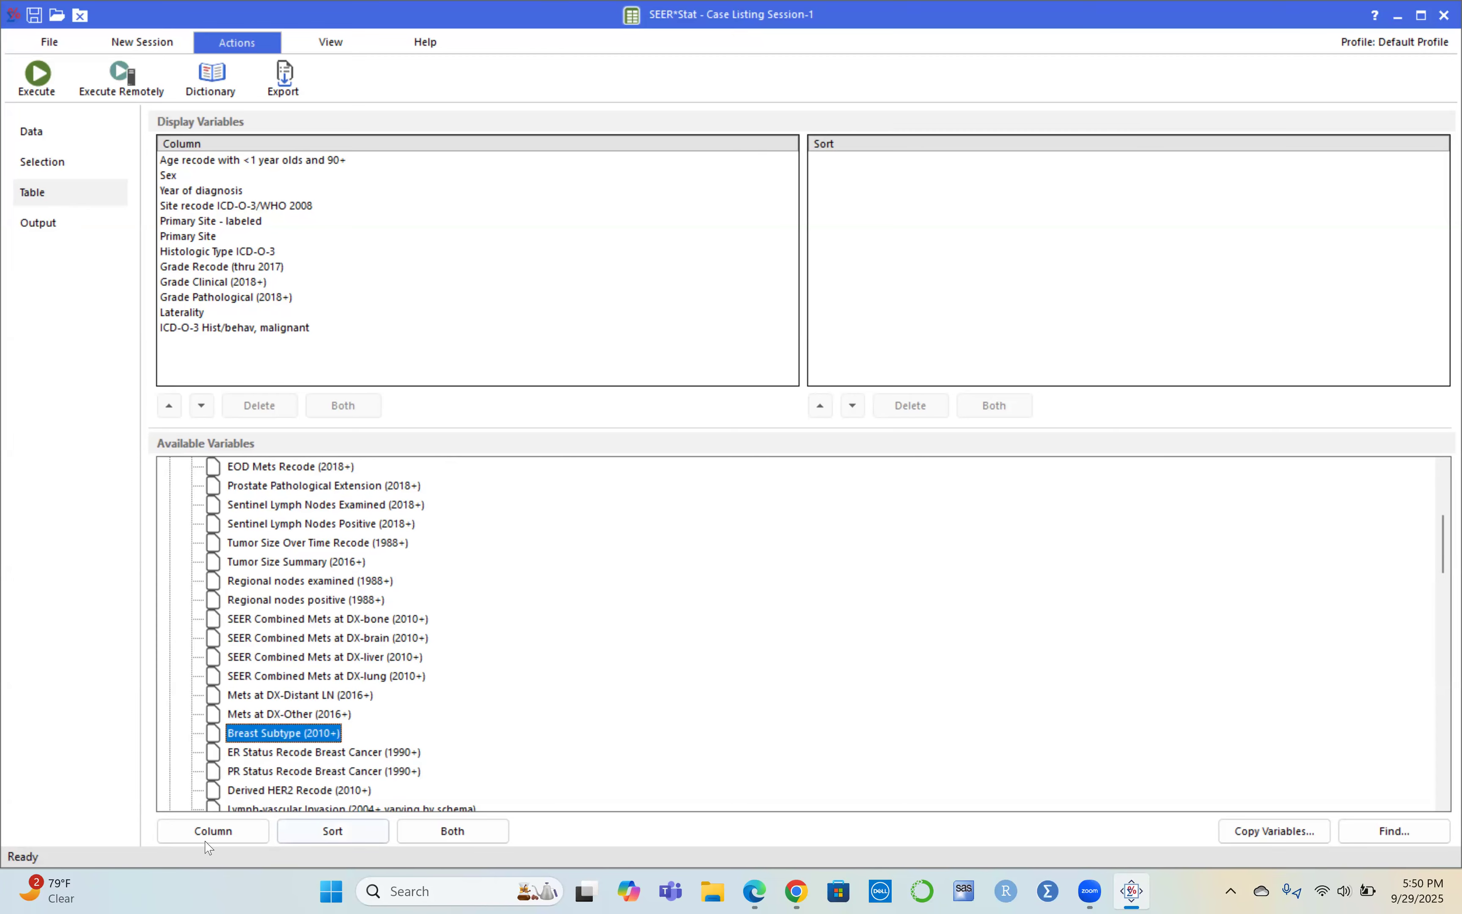
left_click(214, 832)
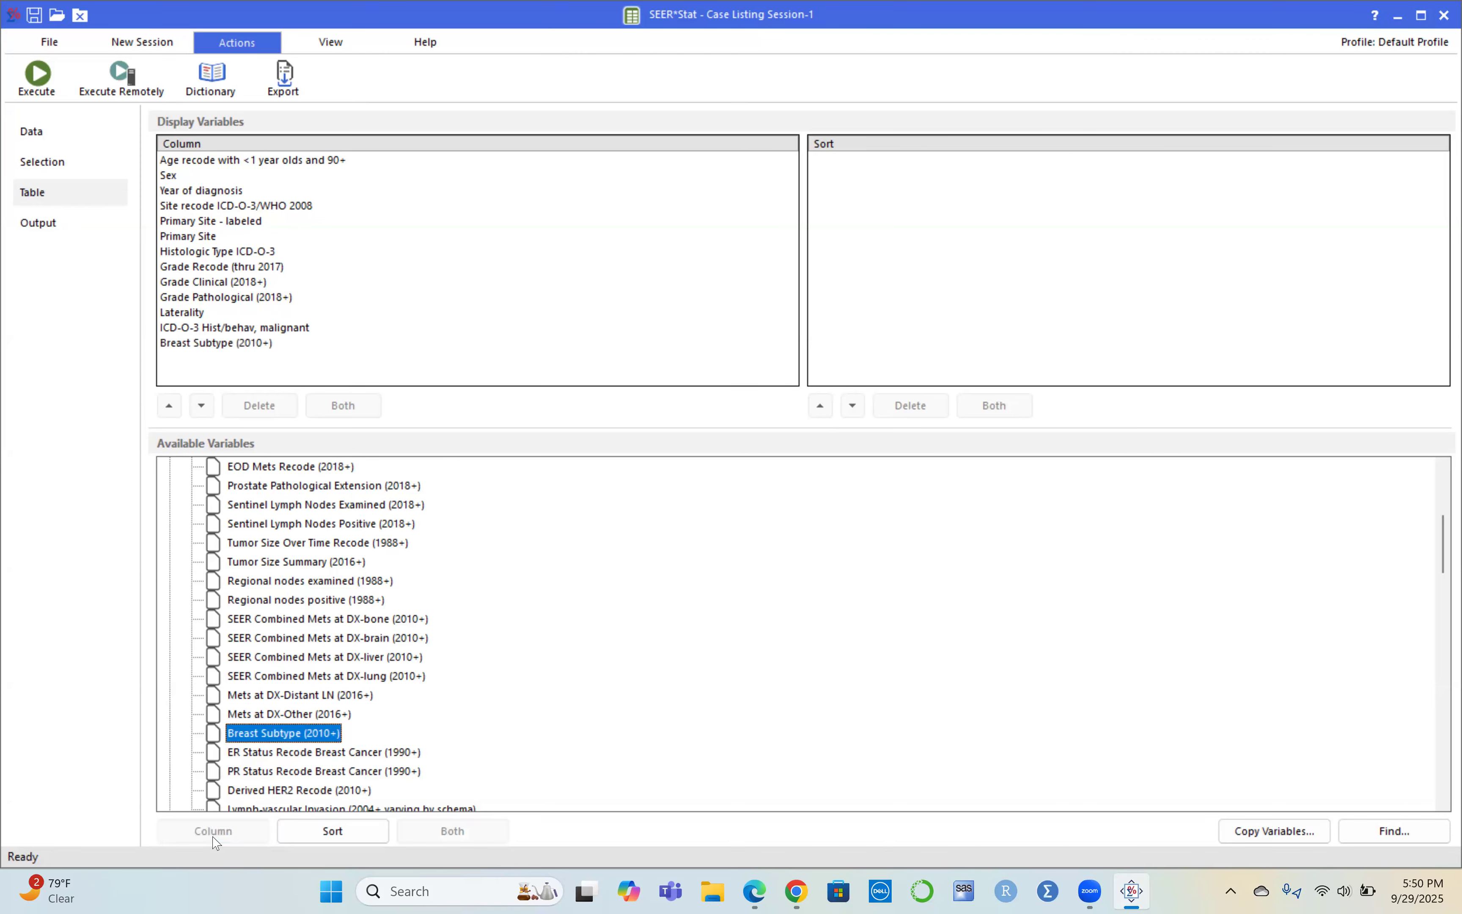
left_click(241, 549)
left_click(214, 832)
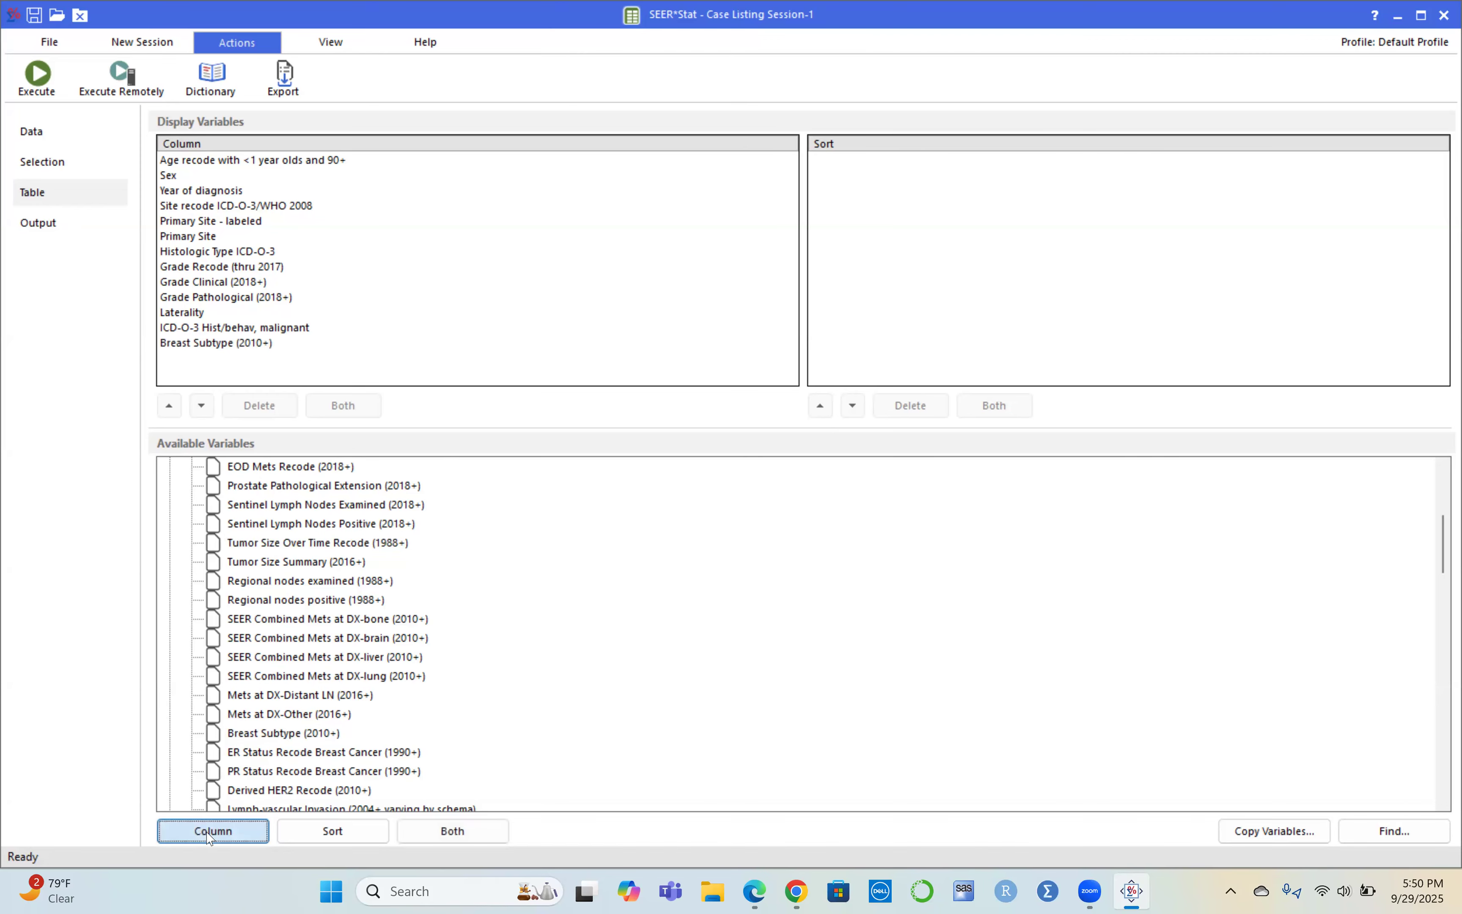
left_click(258, 564)
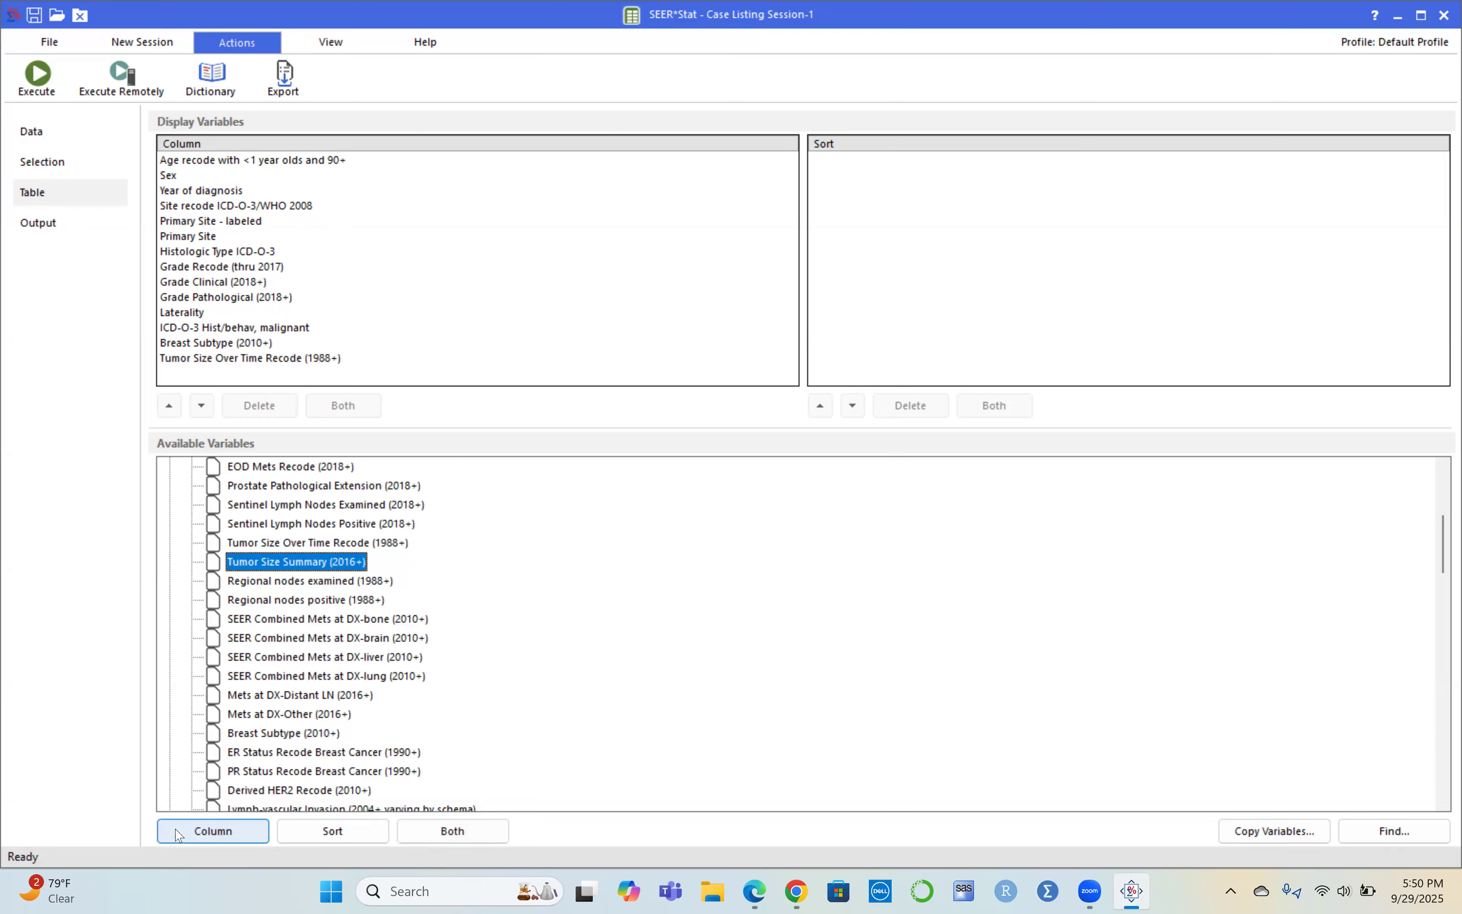
left_click(179, 837)
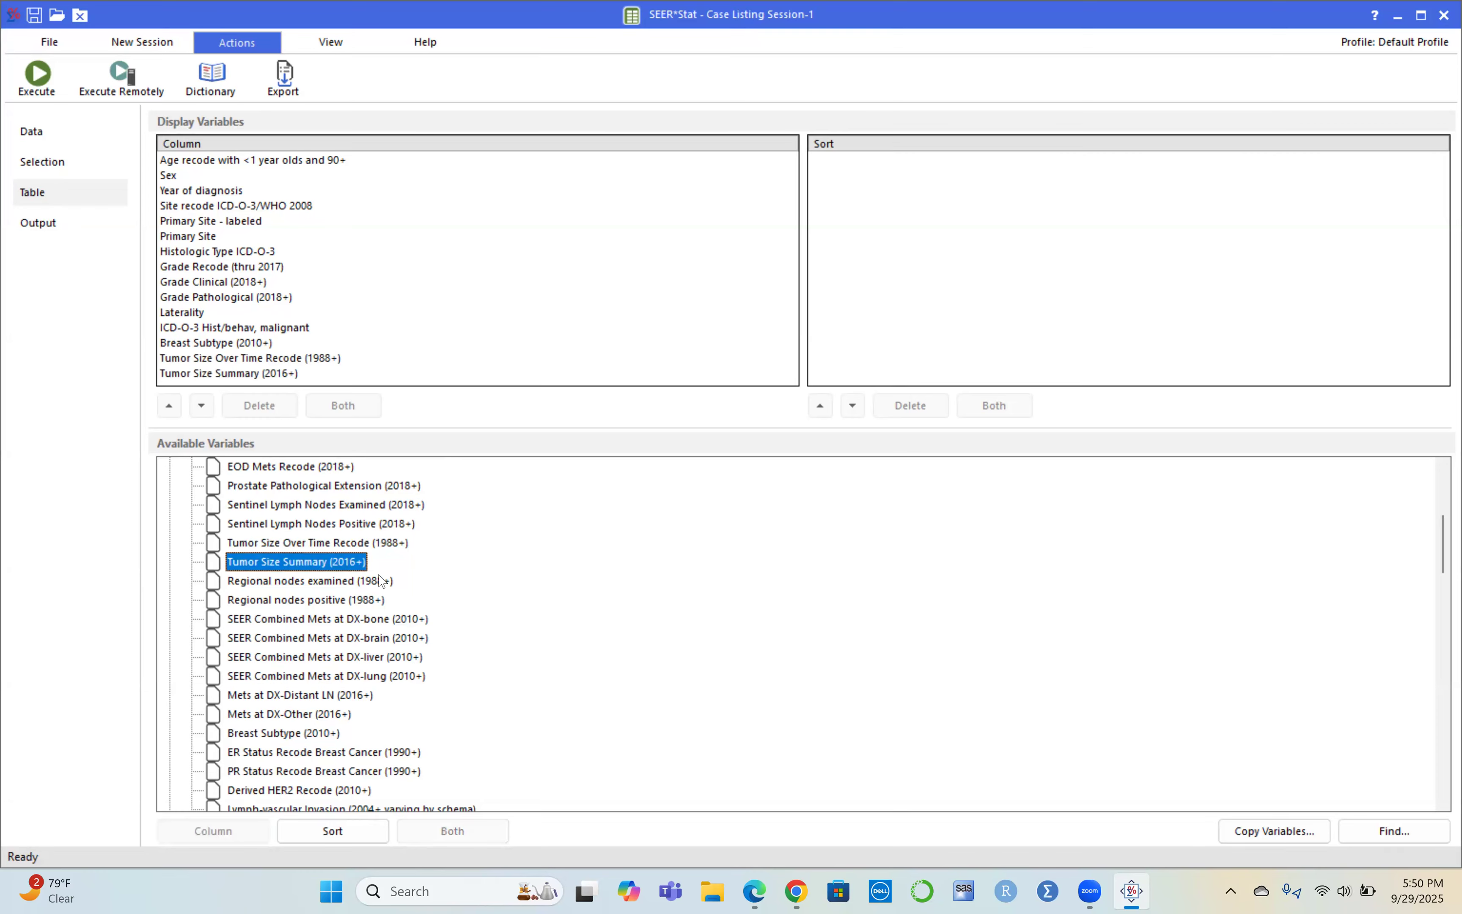
scroll(251, 601, "up", 3)
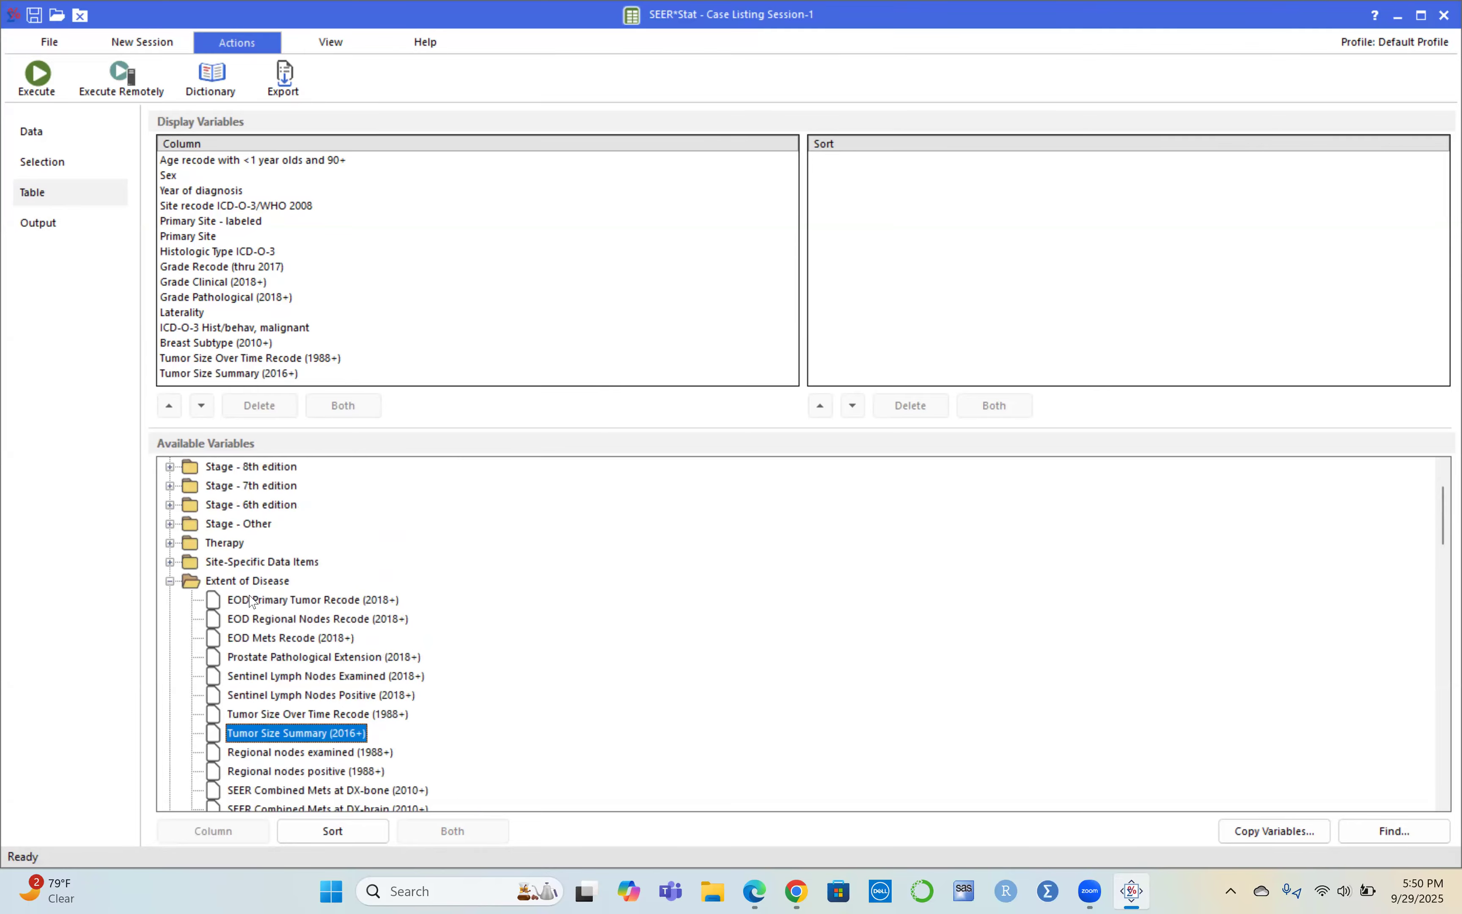
Add RX Summ--Surg Prim Site (1998+) and RX Summ--Surg/Rad Seq from the Therapy variables as table columns
left_click(168, 581)
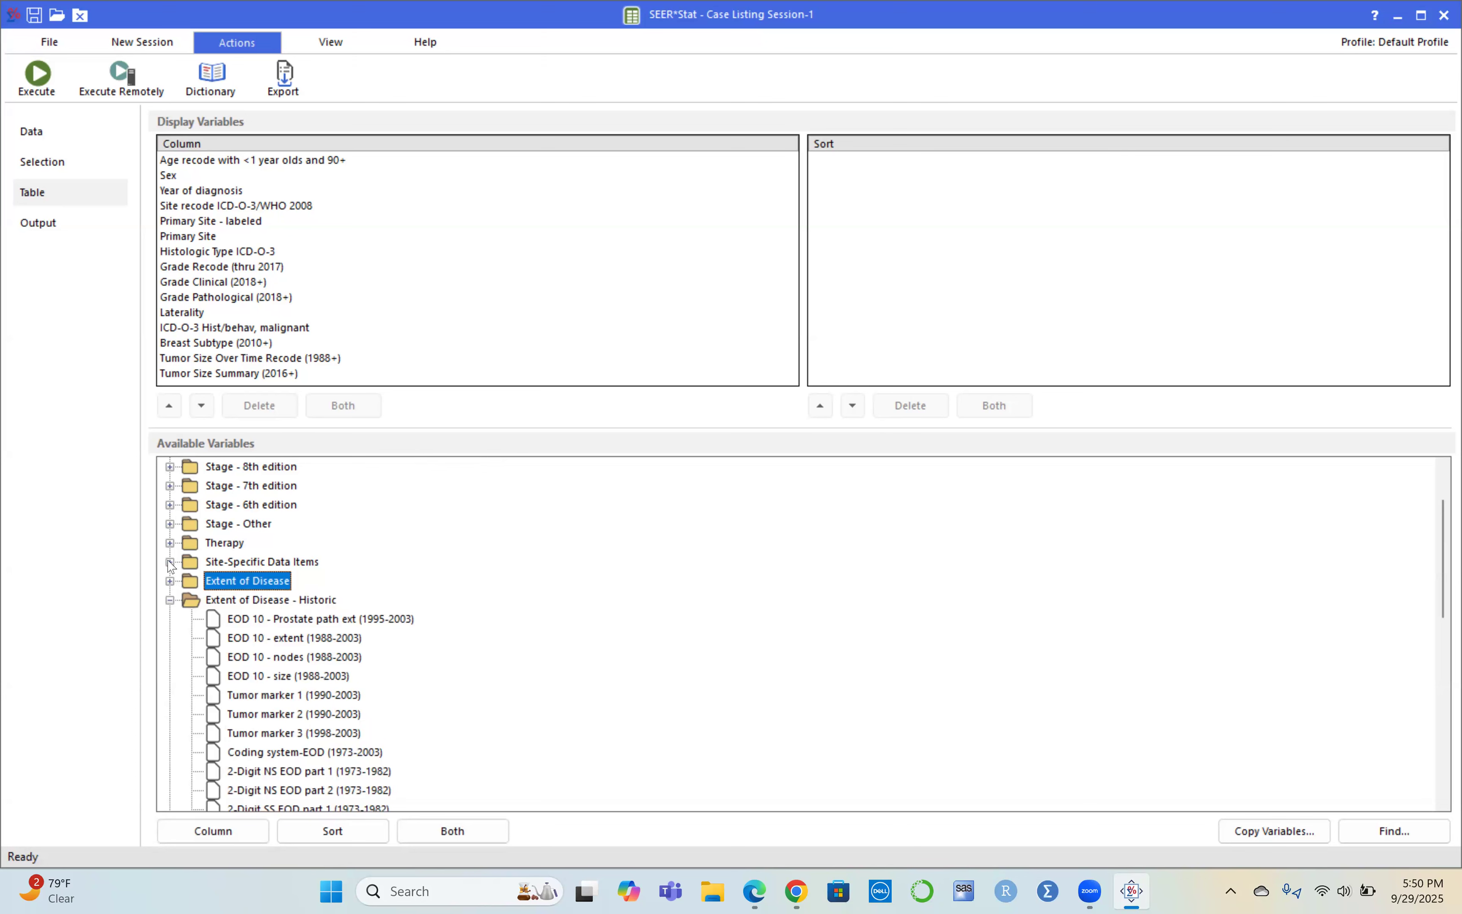
left_click(170, 543)
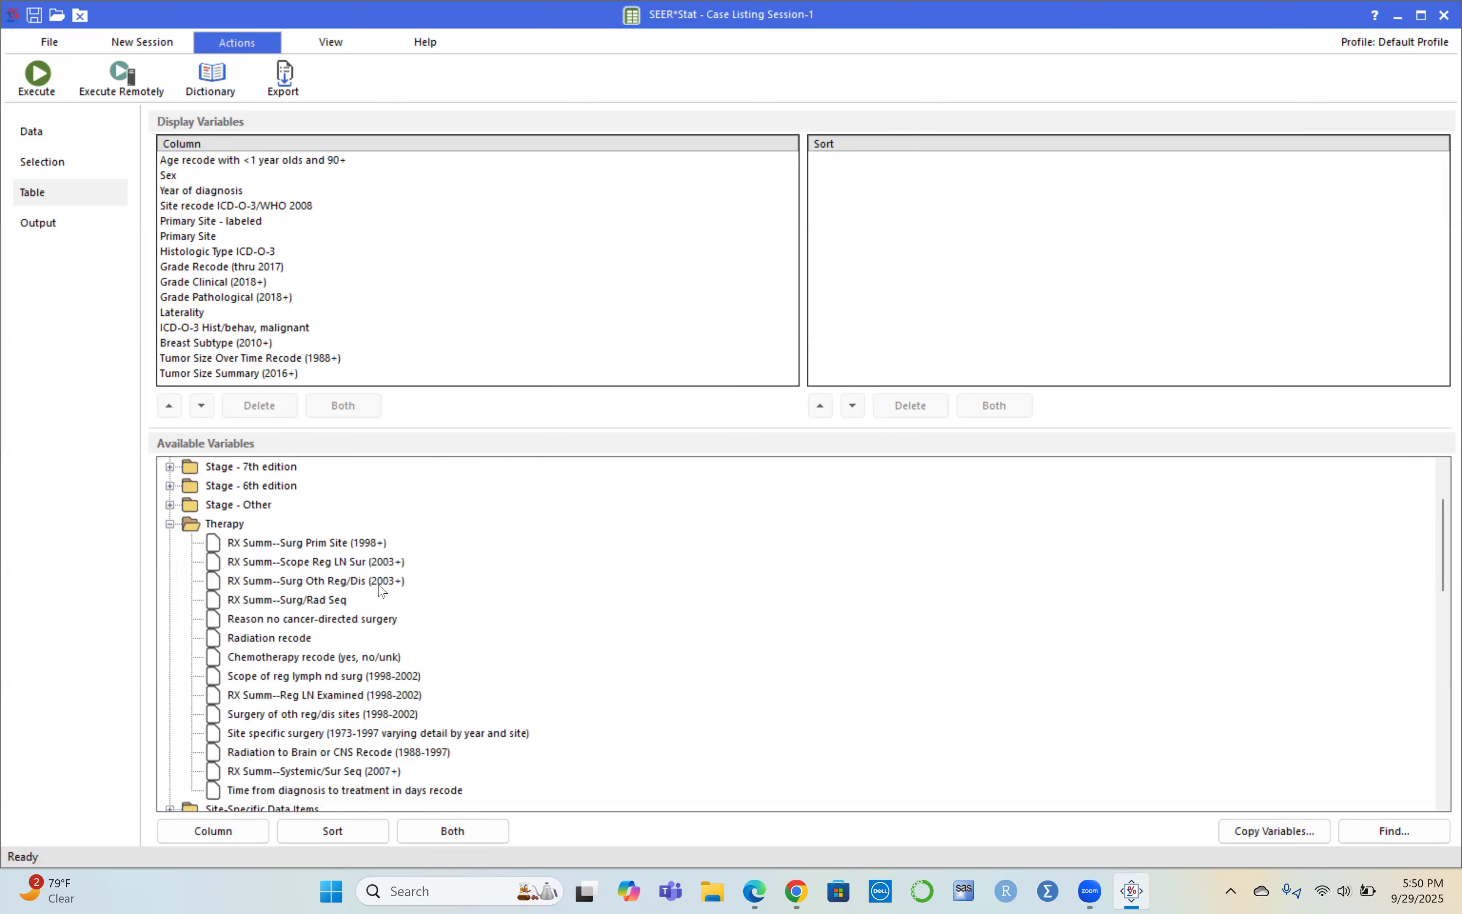
left_click(250, 543)
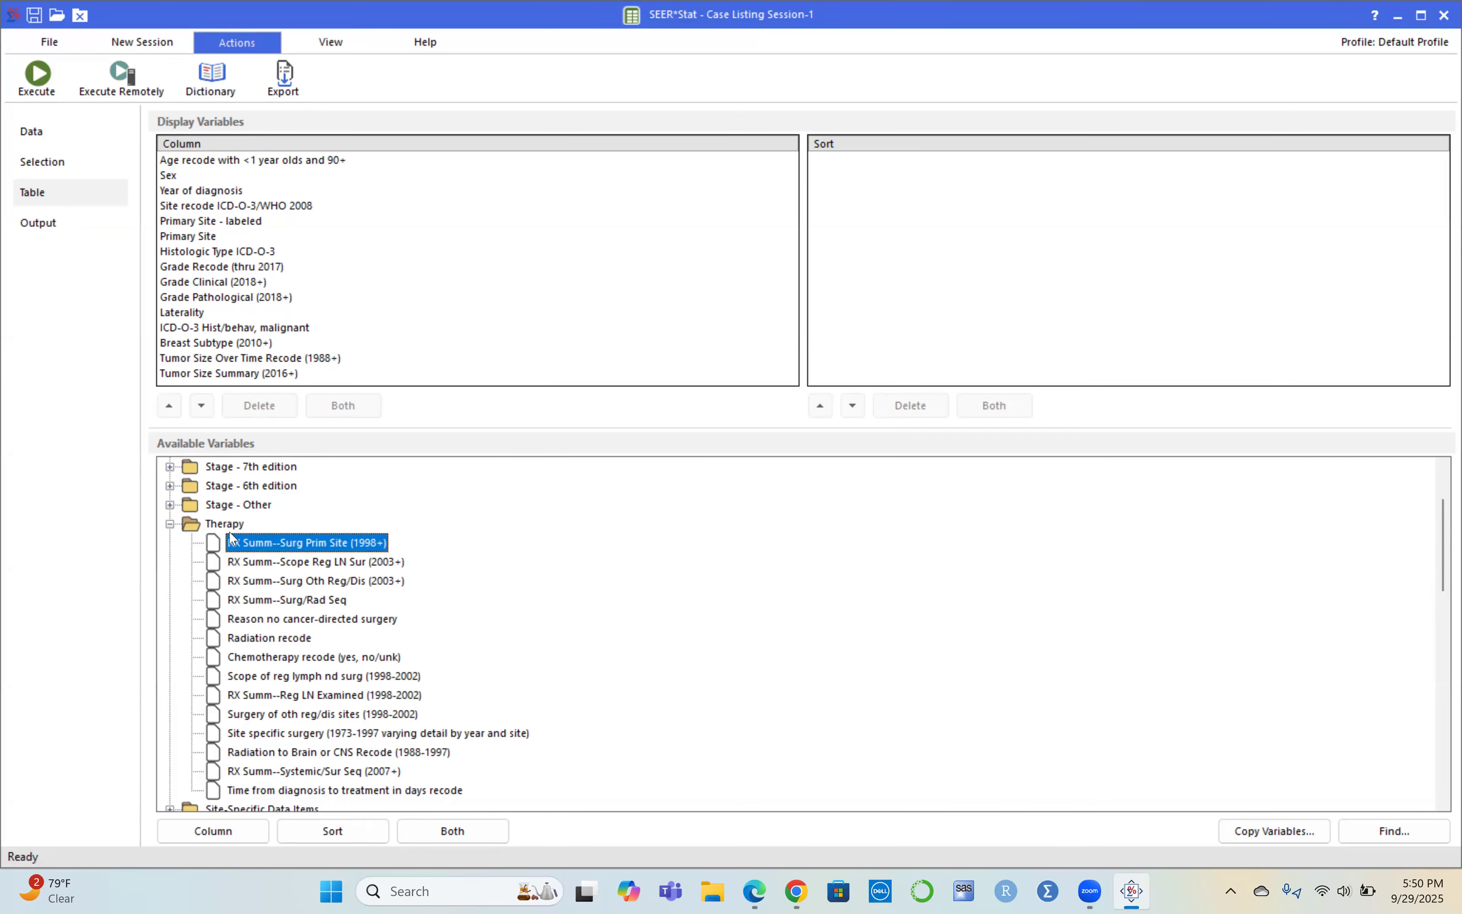
left_click(219, 832)
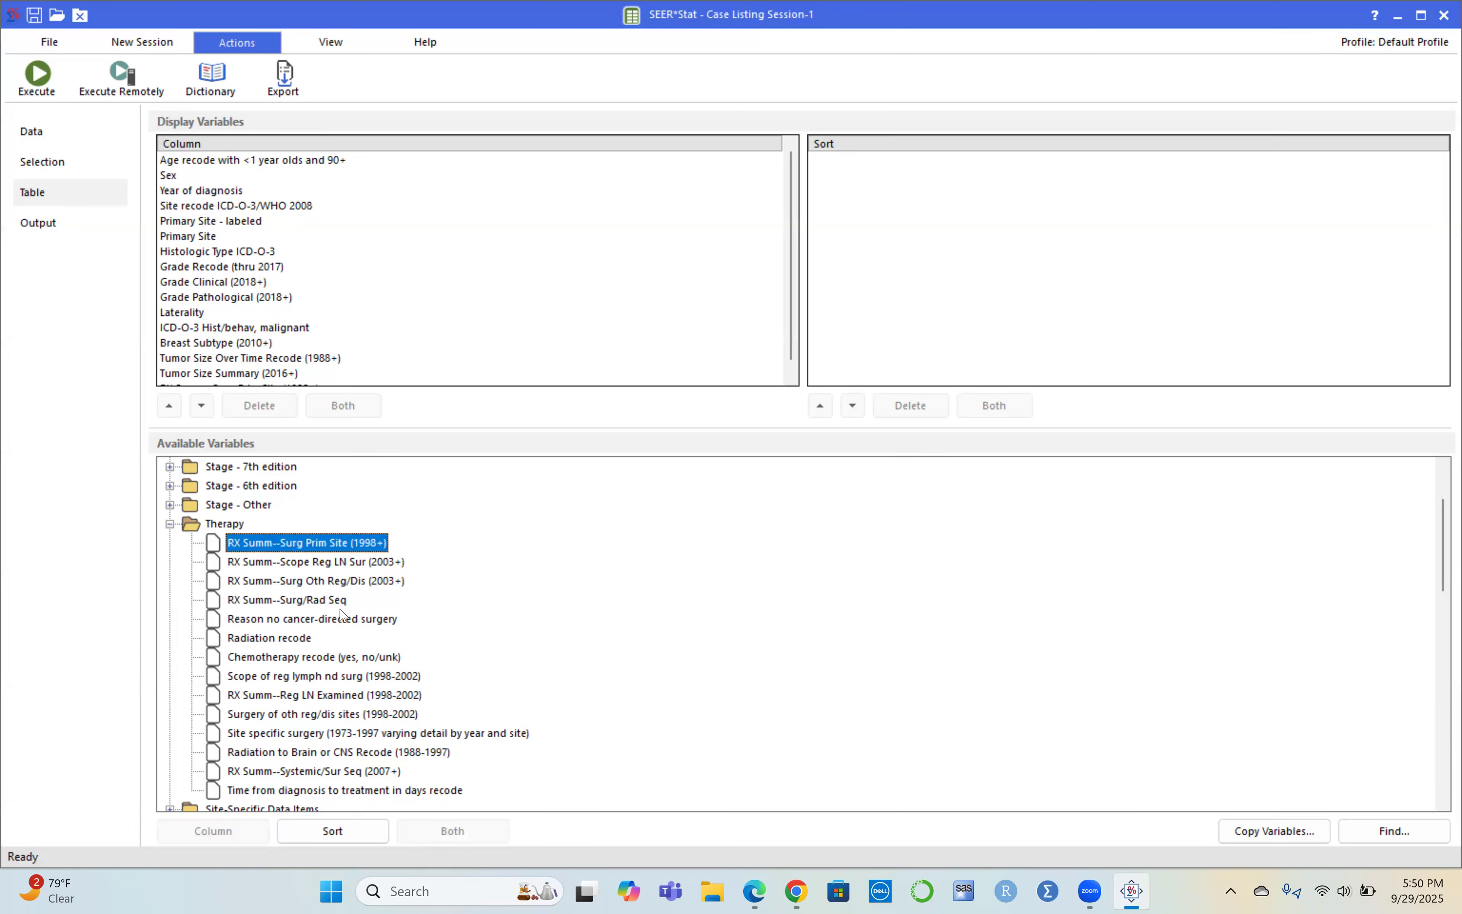
left_click(240, 601)
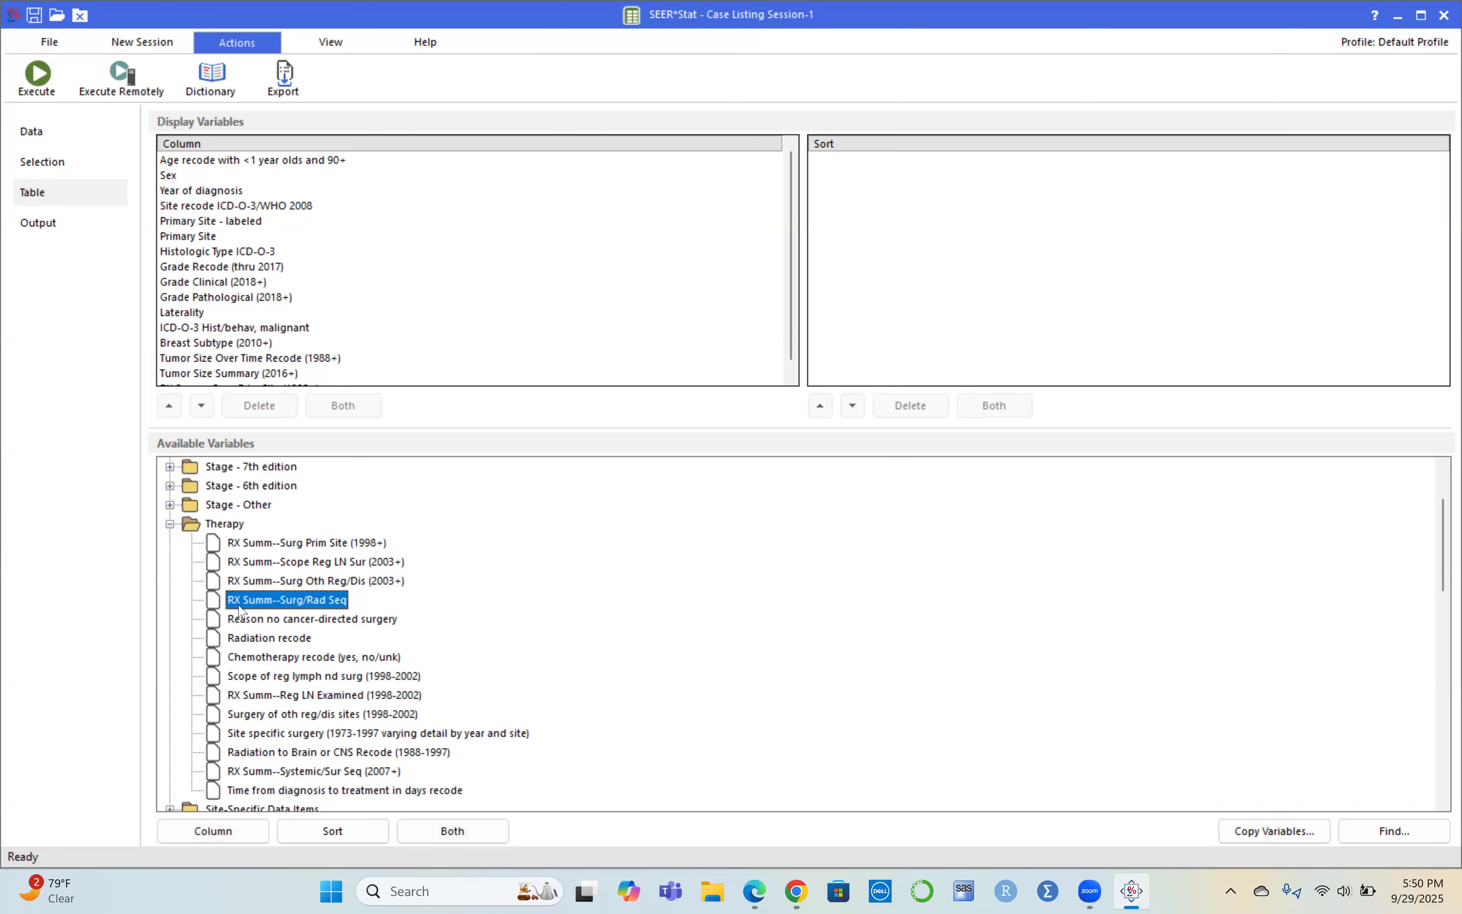
left_click(198, 832)
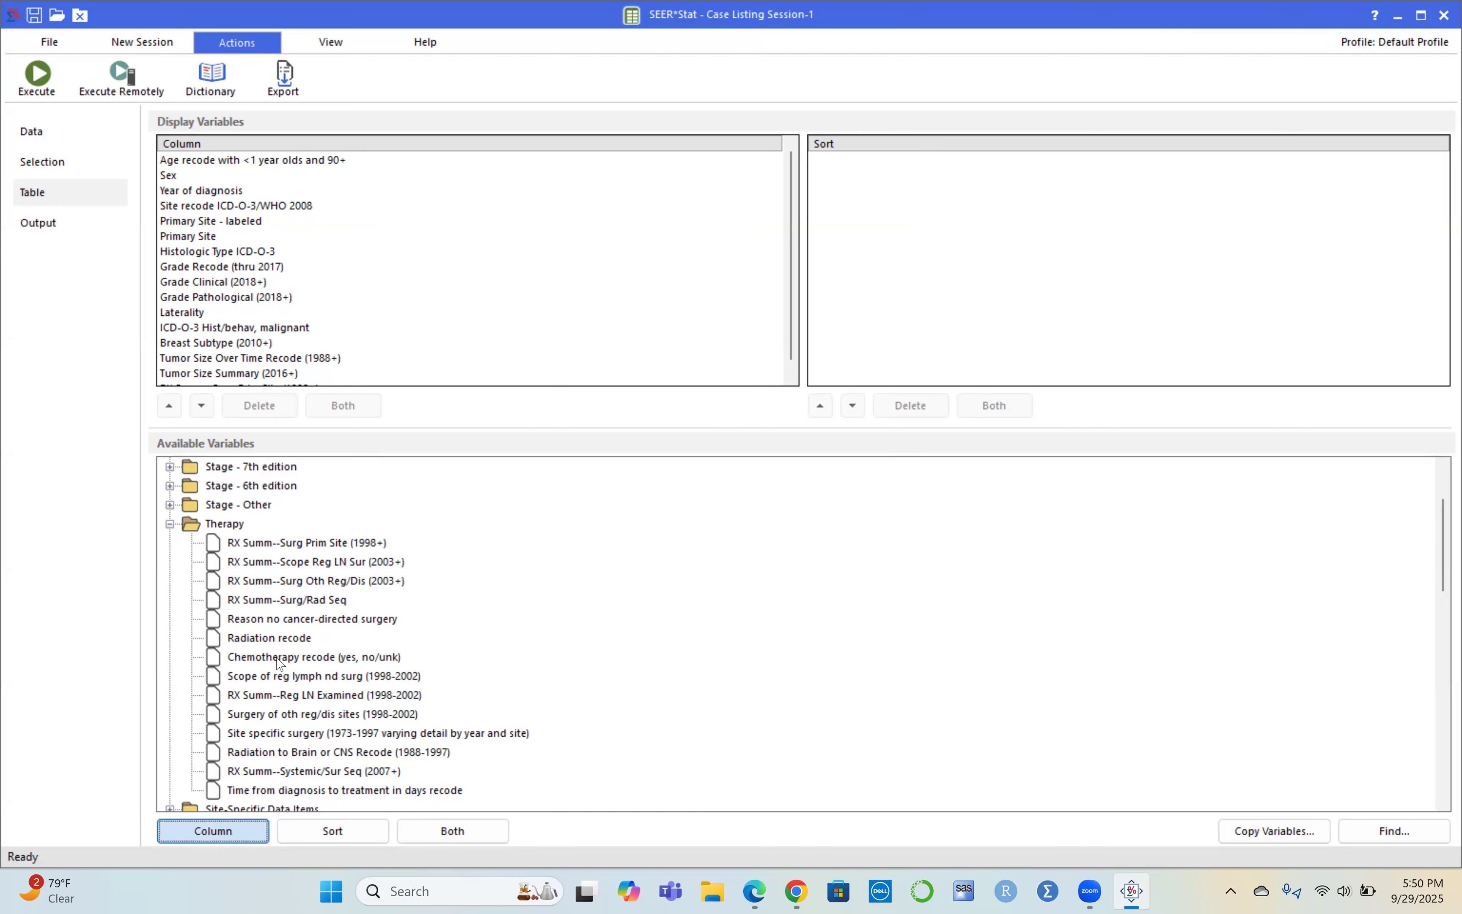
Add Radiation recode and Time from diagnosis to treatment in days recode from the Therapy variables as table columns
left_click(278, 641)
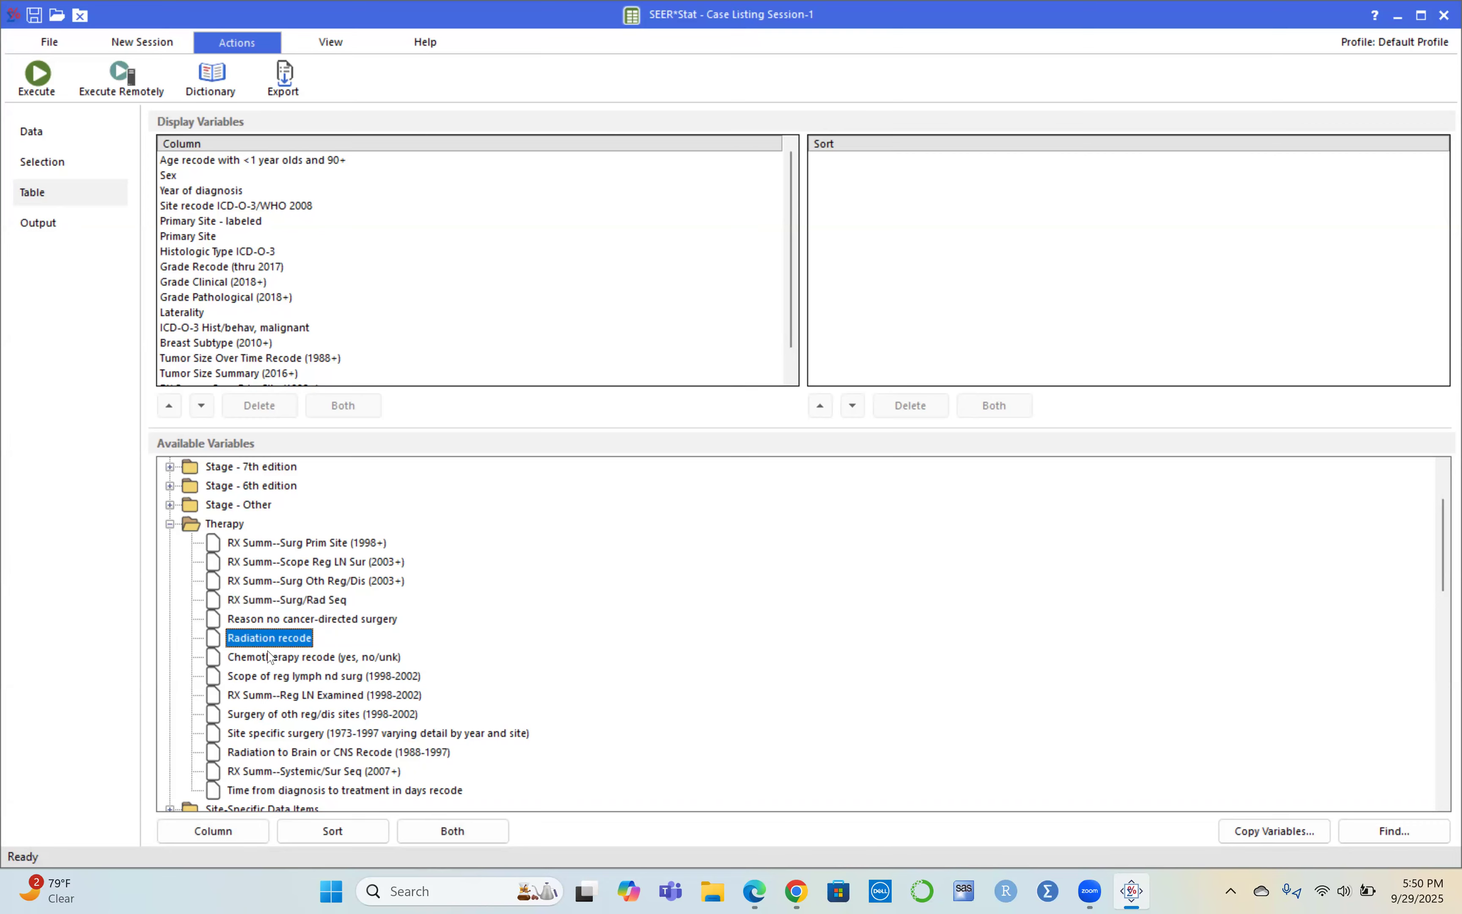
left_click(198, 835)
scroll(322, 718, "down", 1)
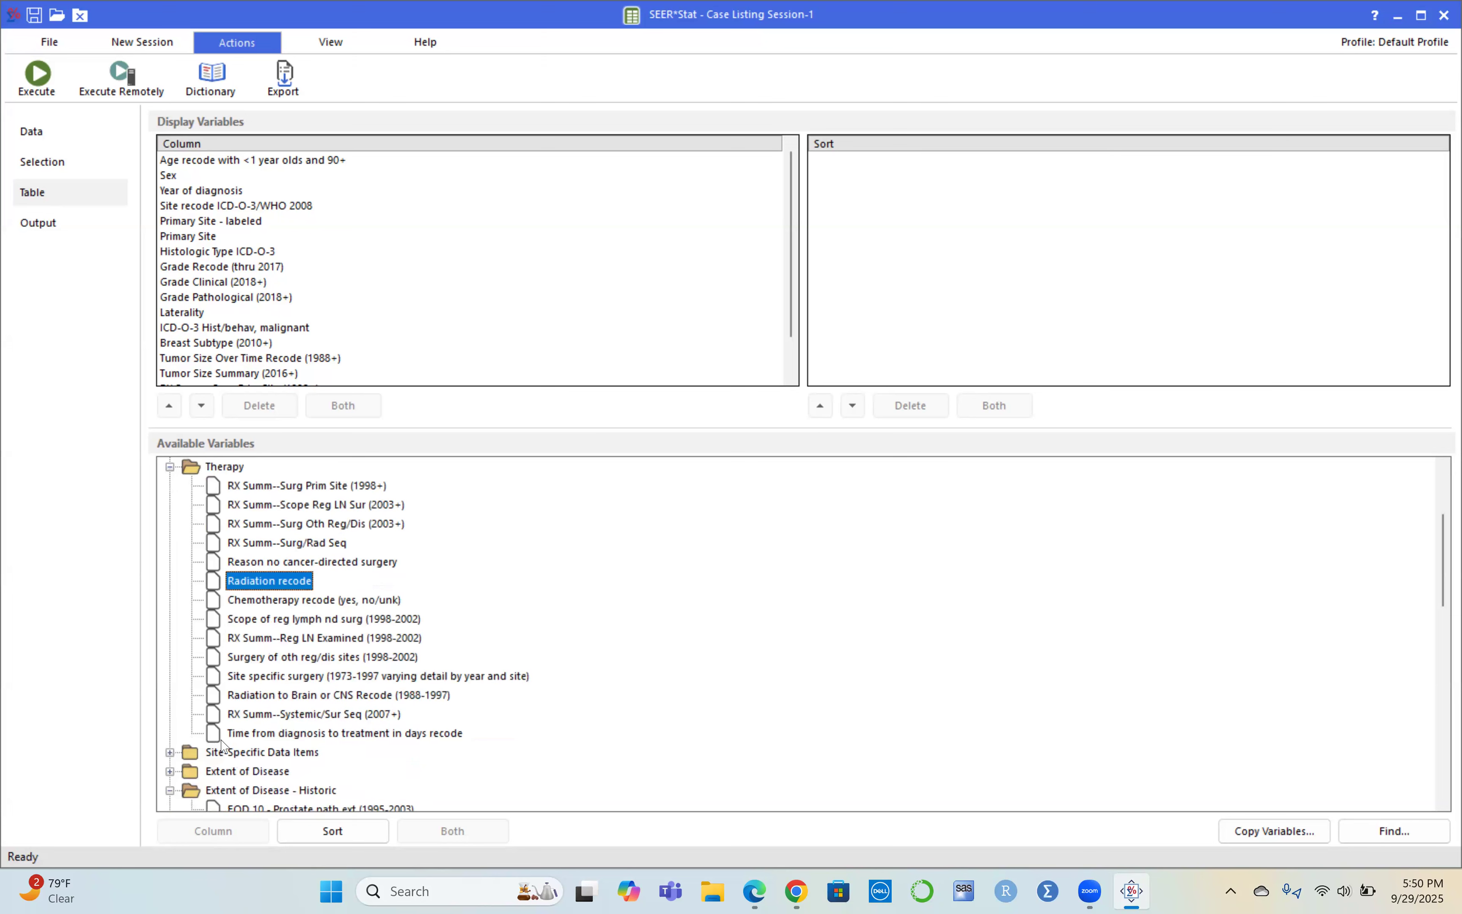
left_click(261, 734)
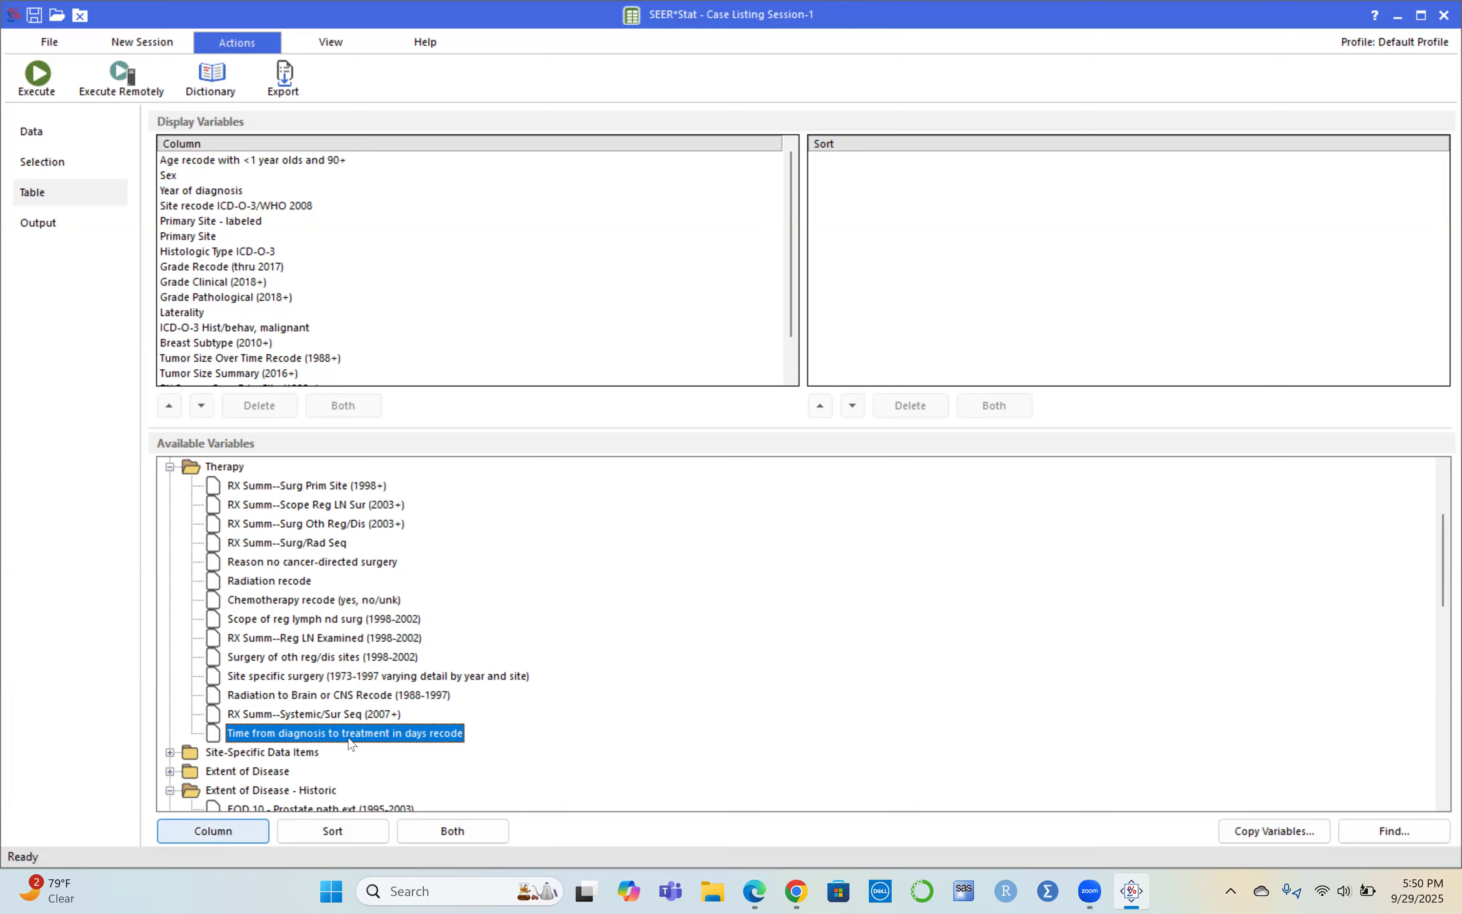
left_click(222, 833)
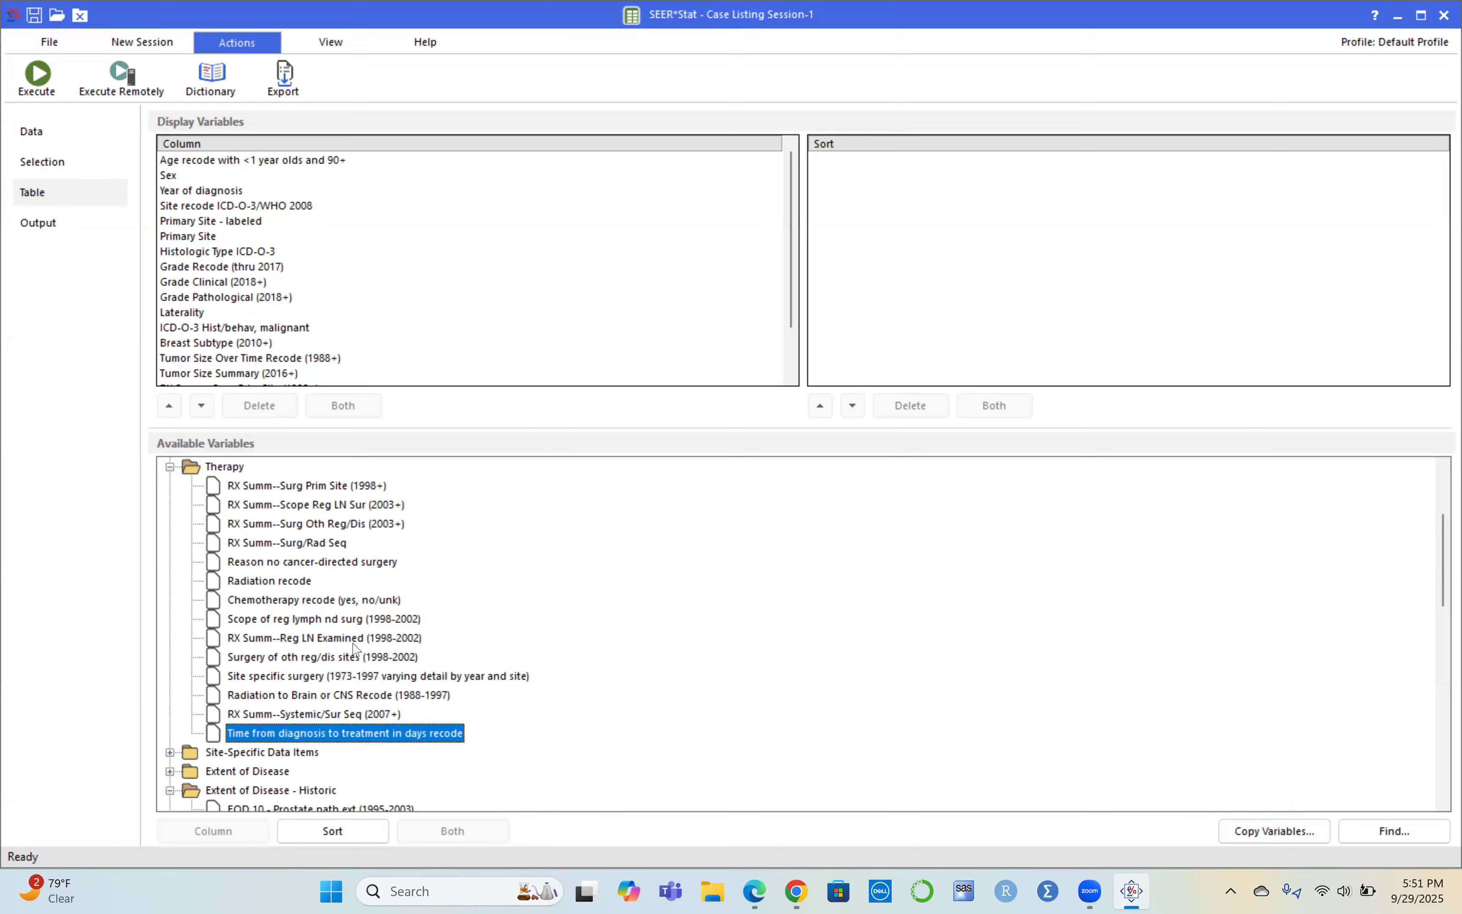
left_click(171, 467)
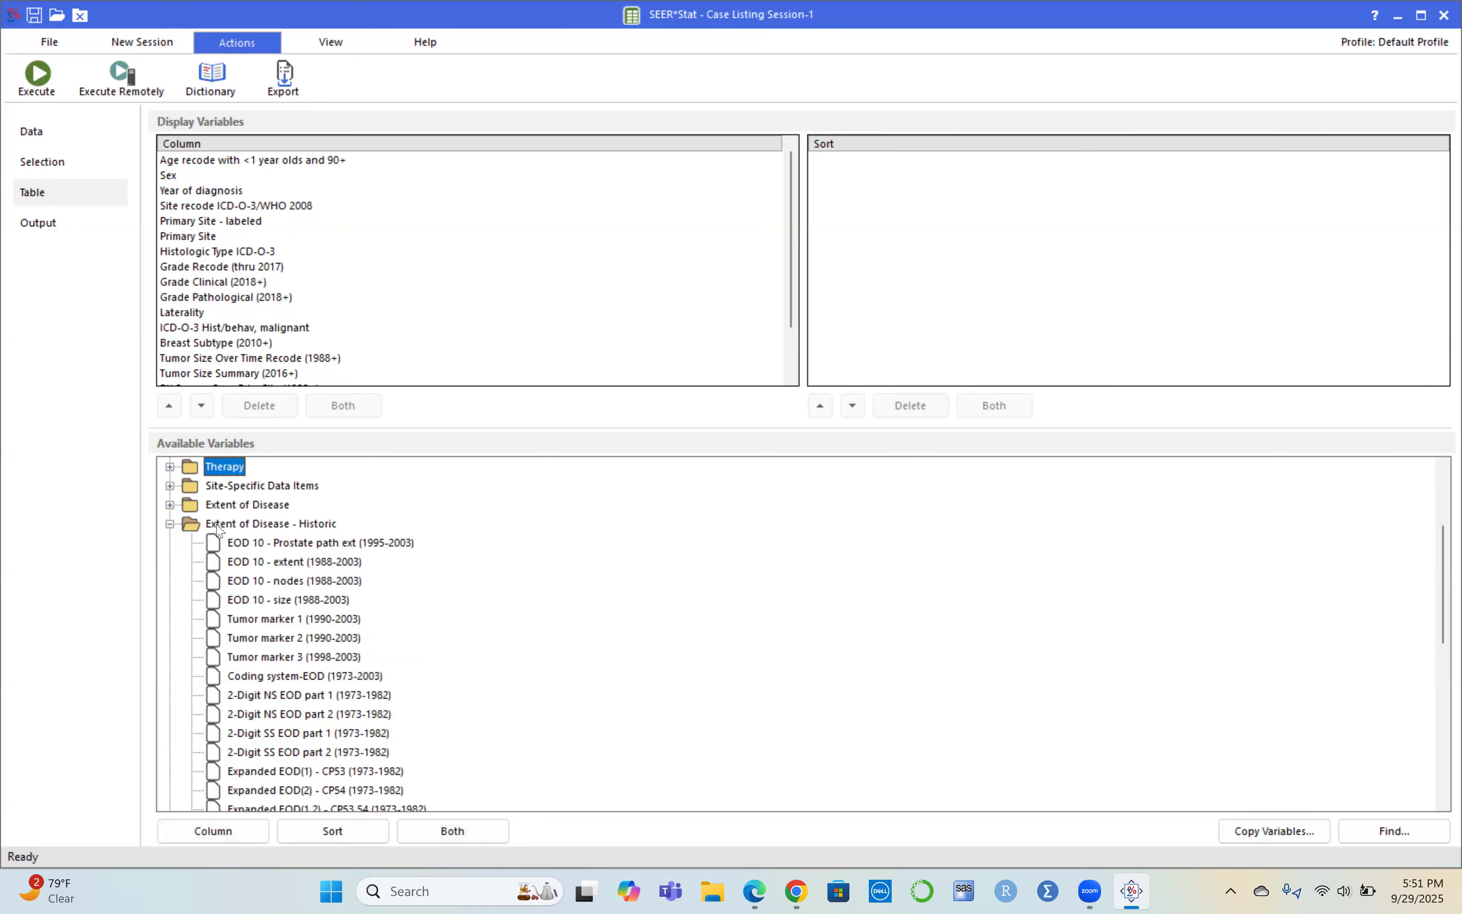
Look through the Site-Specific Data Items, Extent of Disease and Extent of Disease - Historic variables
left_click(171, 487)
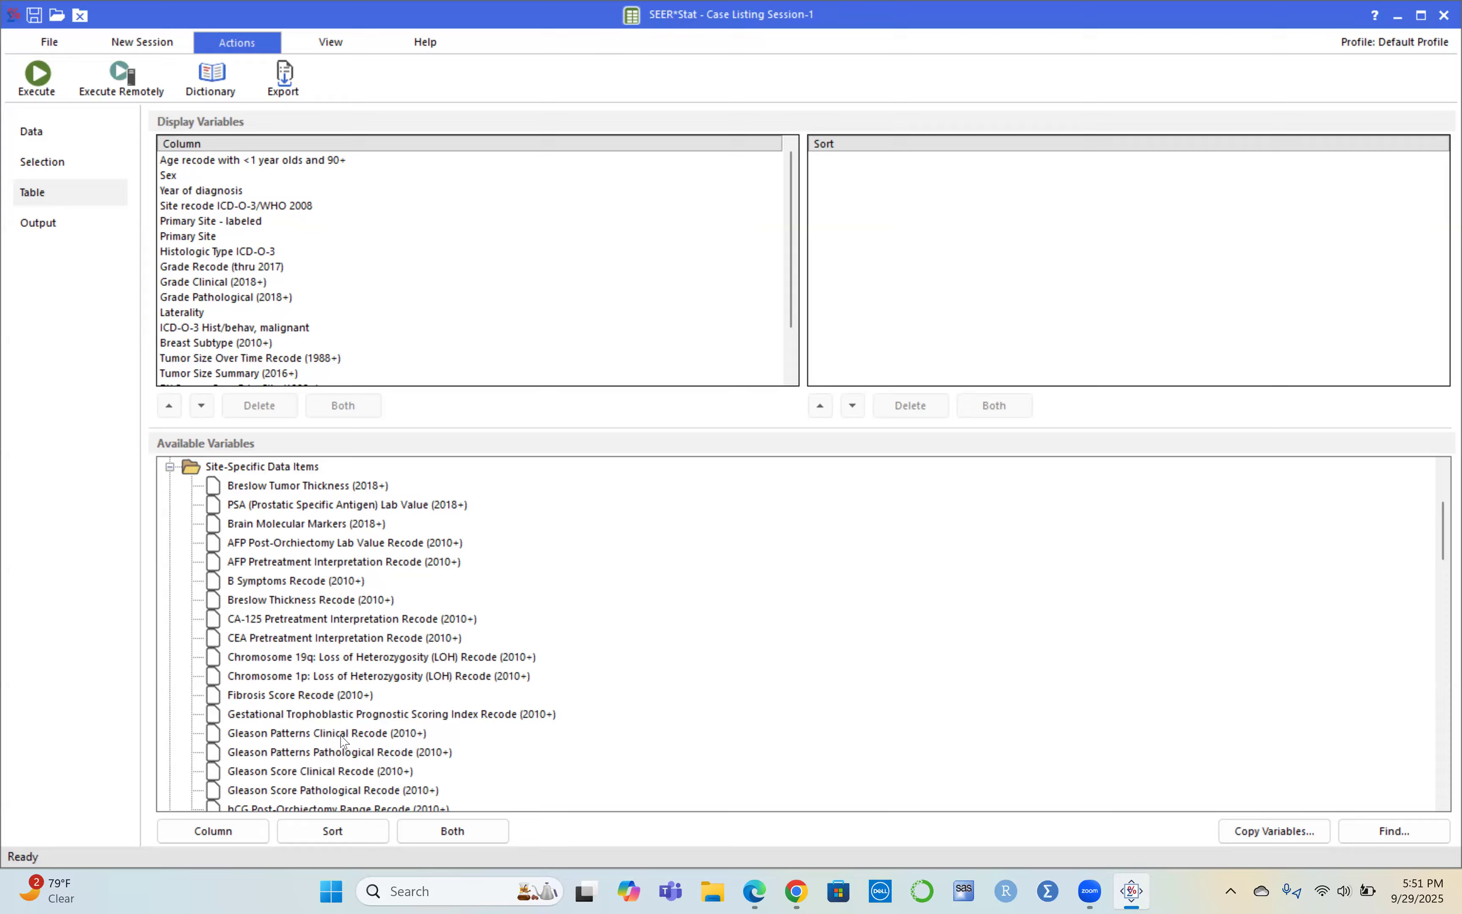
scroll(298, 757, "down", 5)
scroll(298, 757, "down", 5)
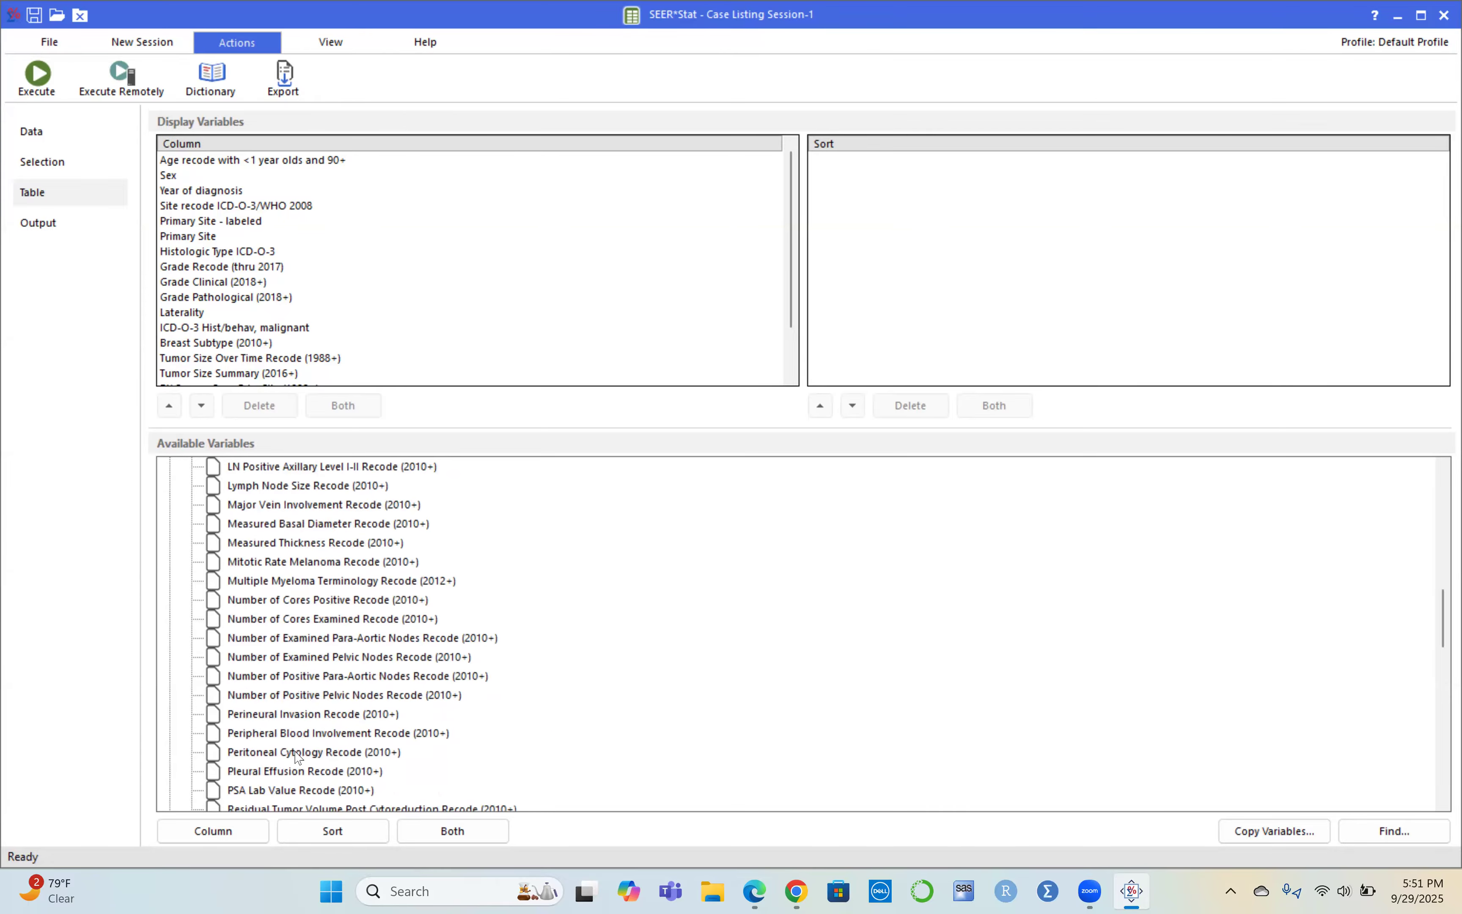
scroll(293, 617, "up", 10)
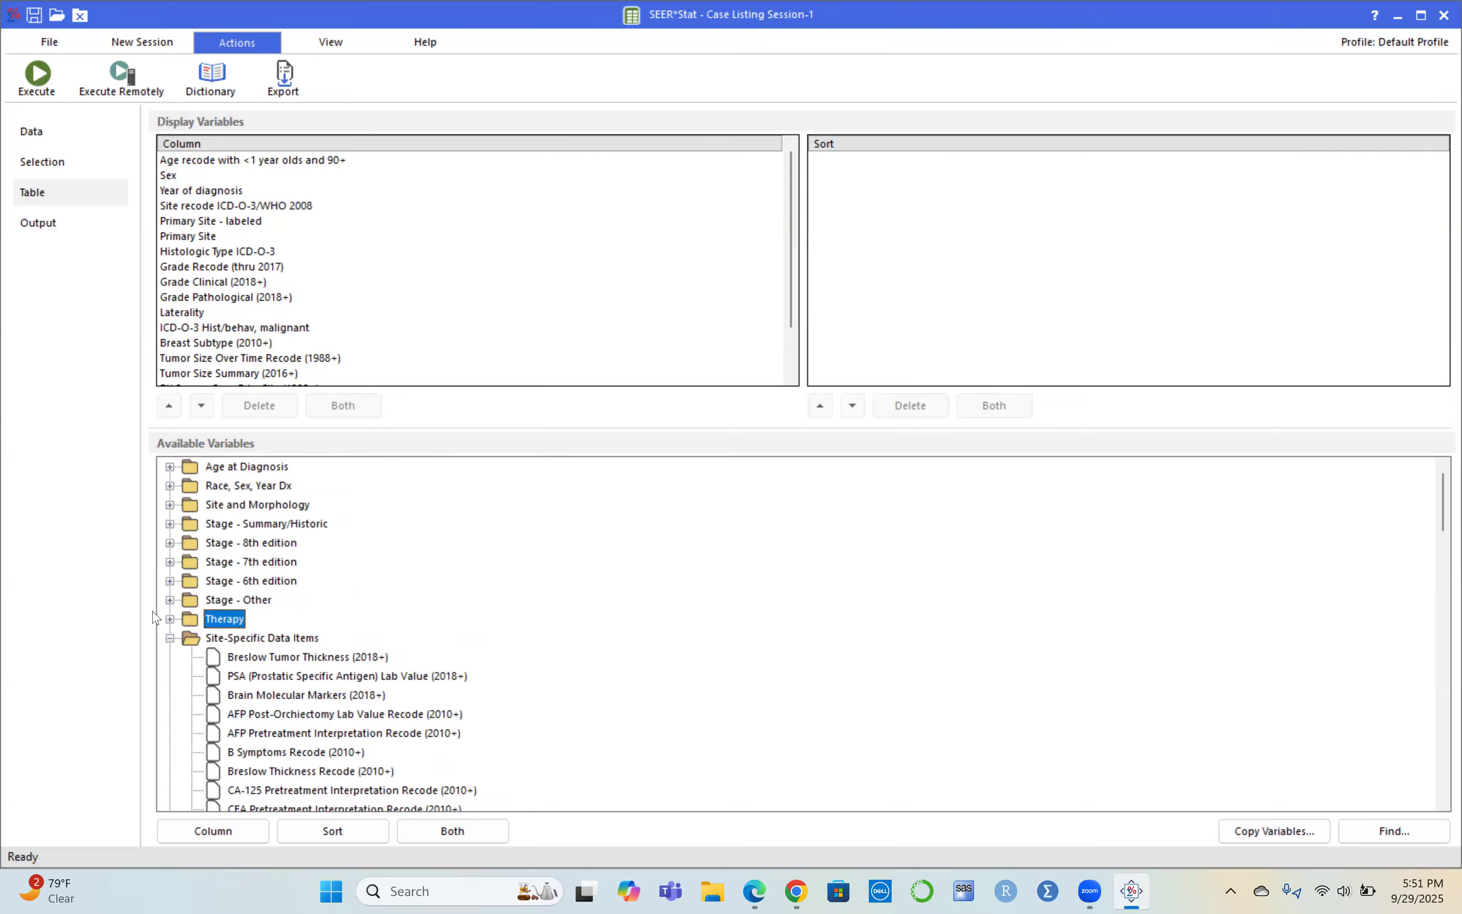
left_click(170, 638)
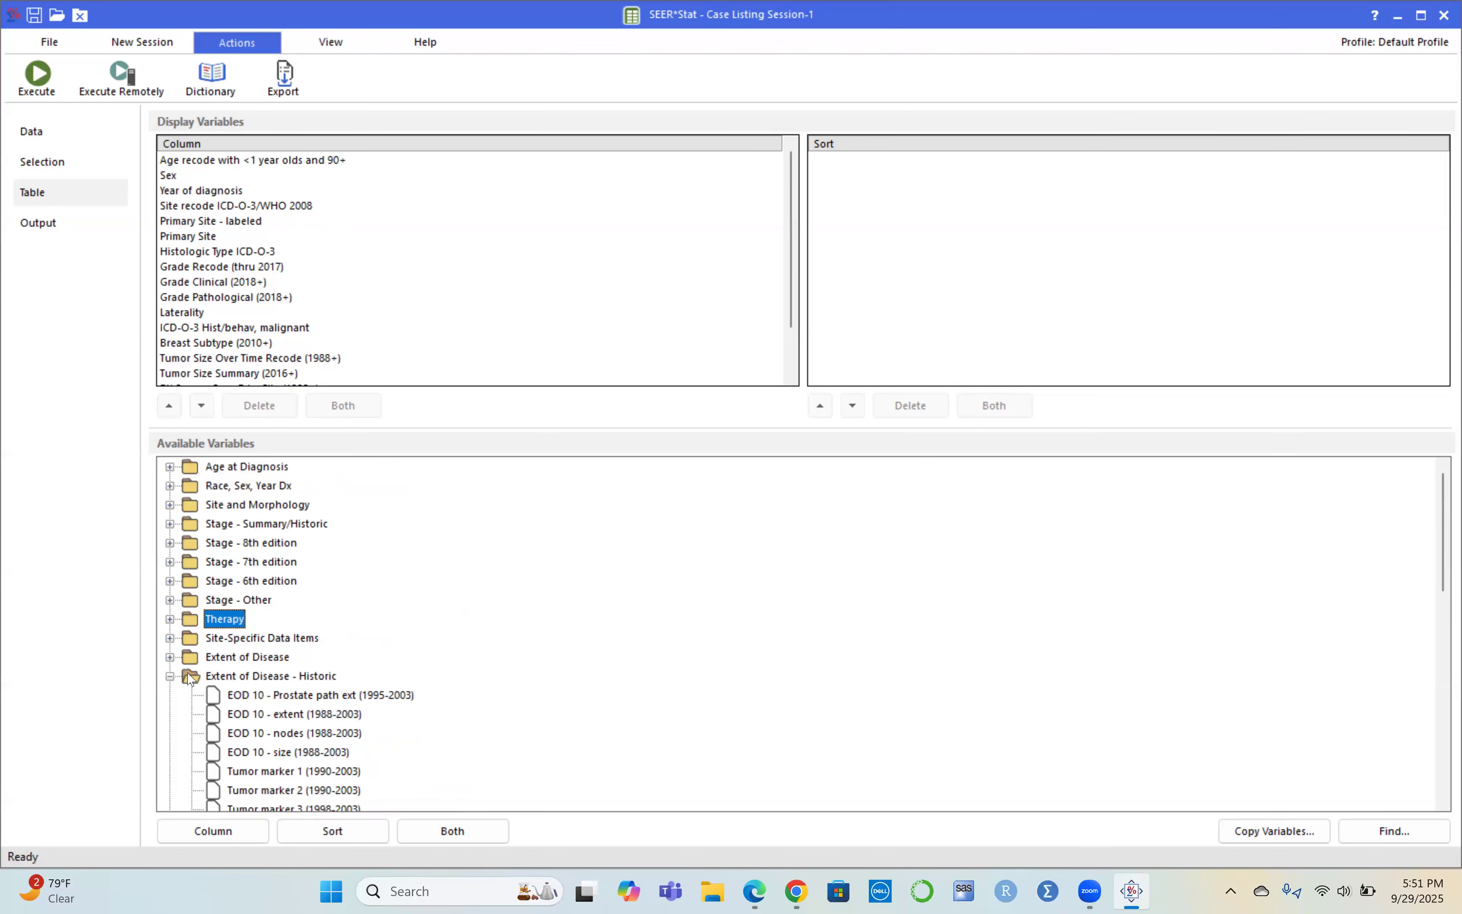
left_click(170, 657)
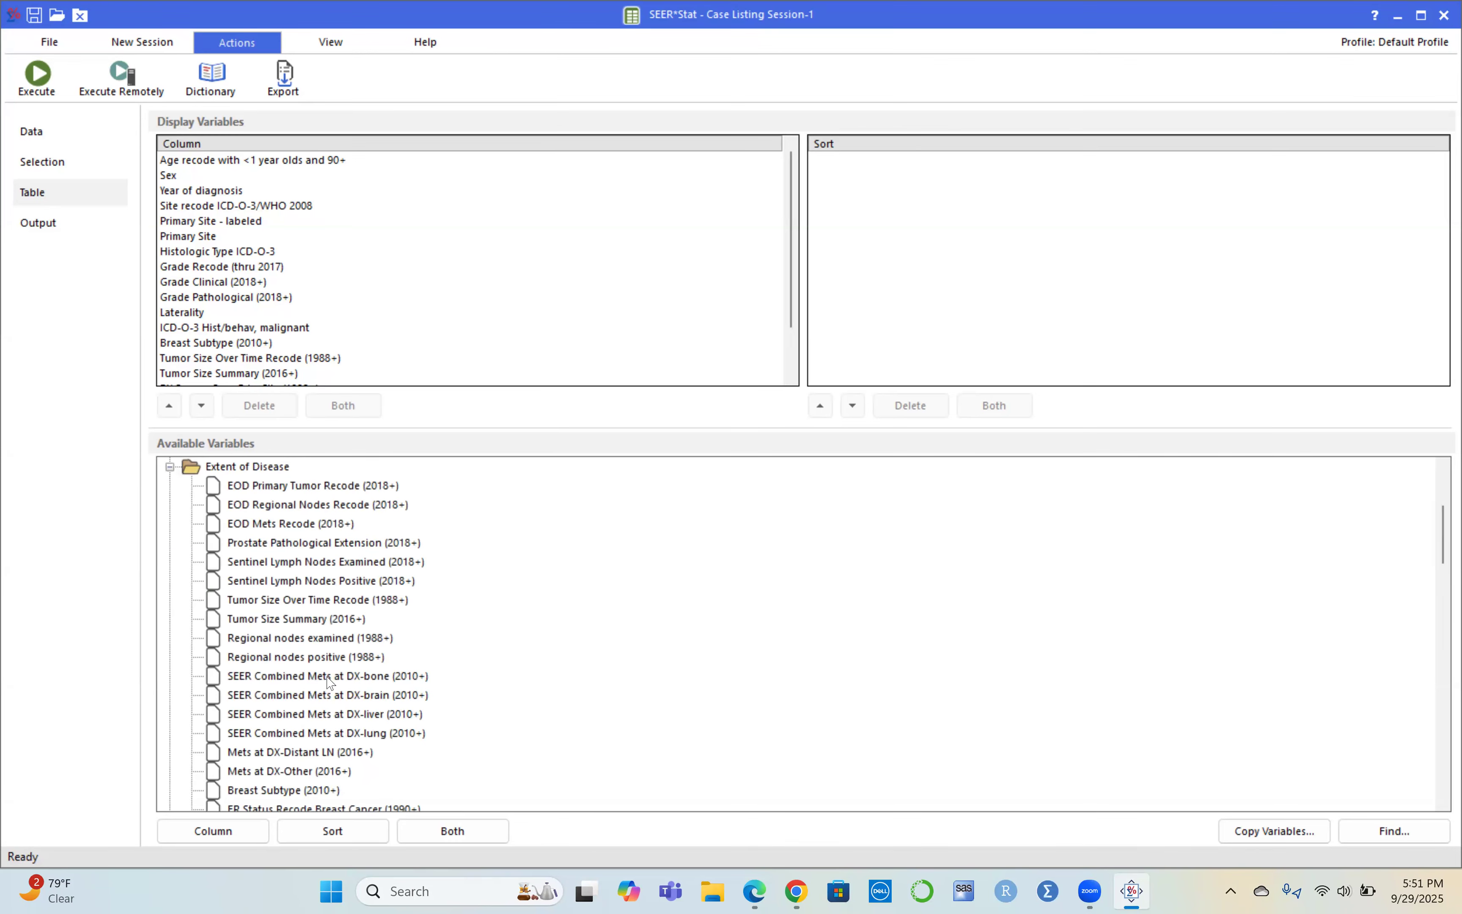
scroll(329, 682, "down", 6)
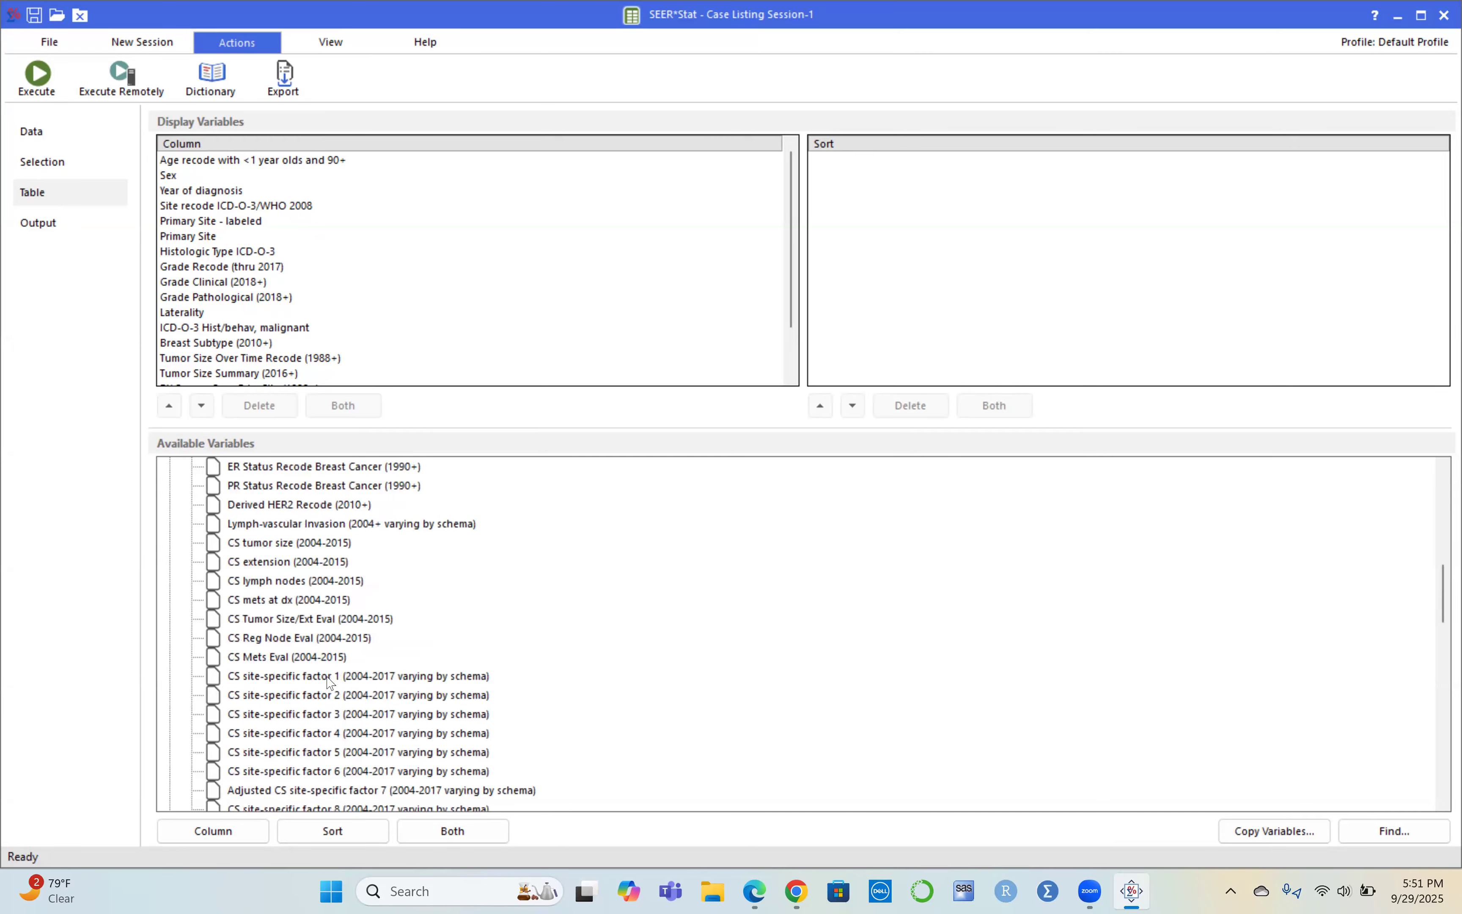
scroll(329, 682, "down", 10)
scroll(329, 682, "up", 4)
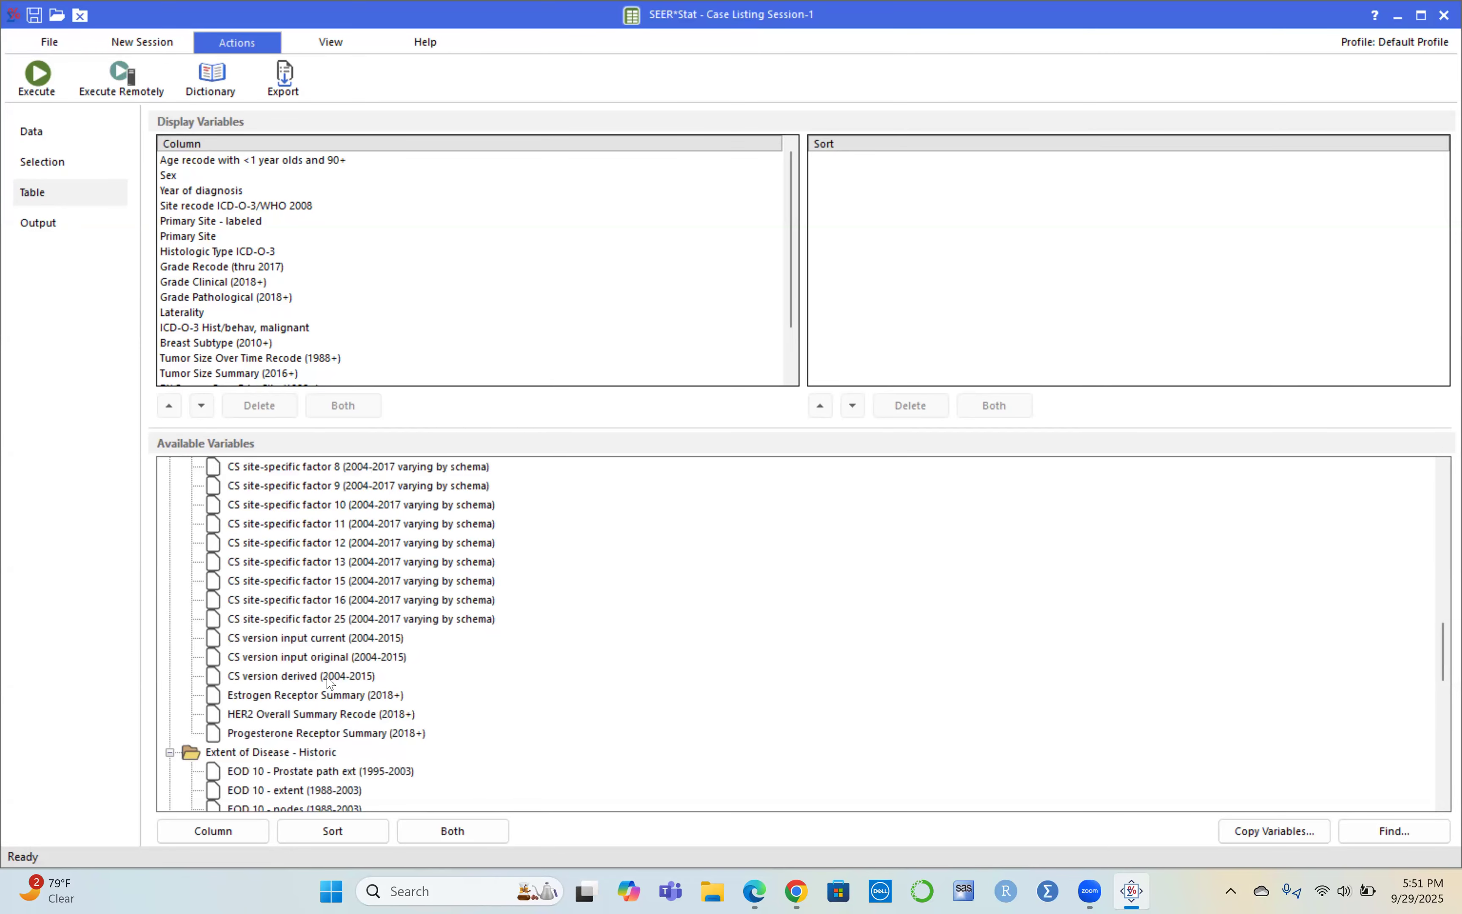
scroll(329, 681, "up", 10)
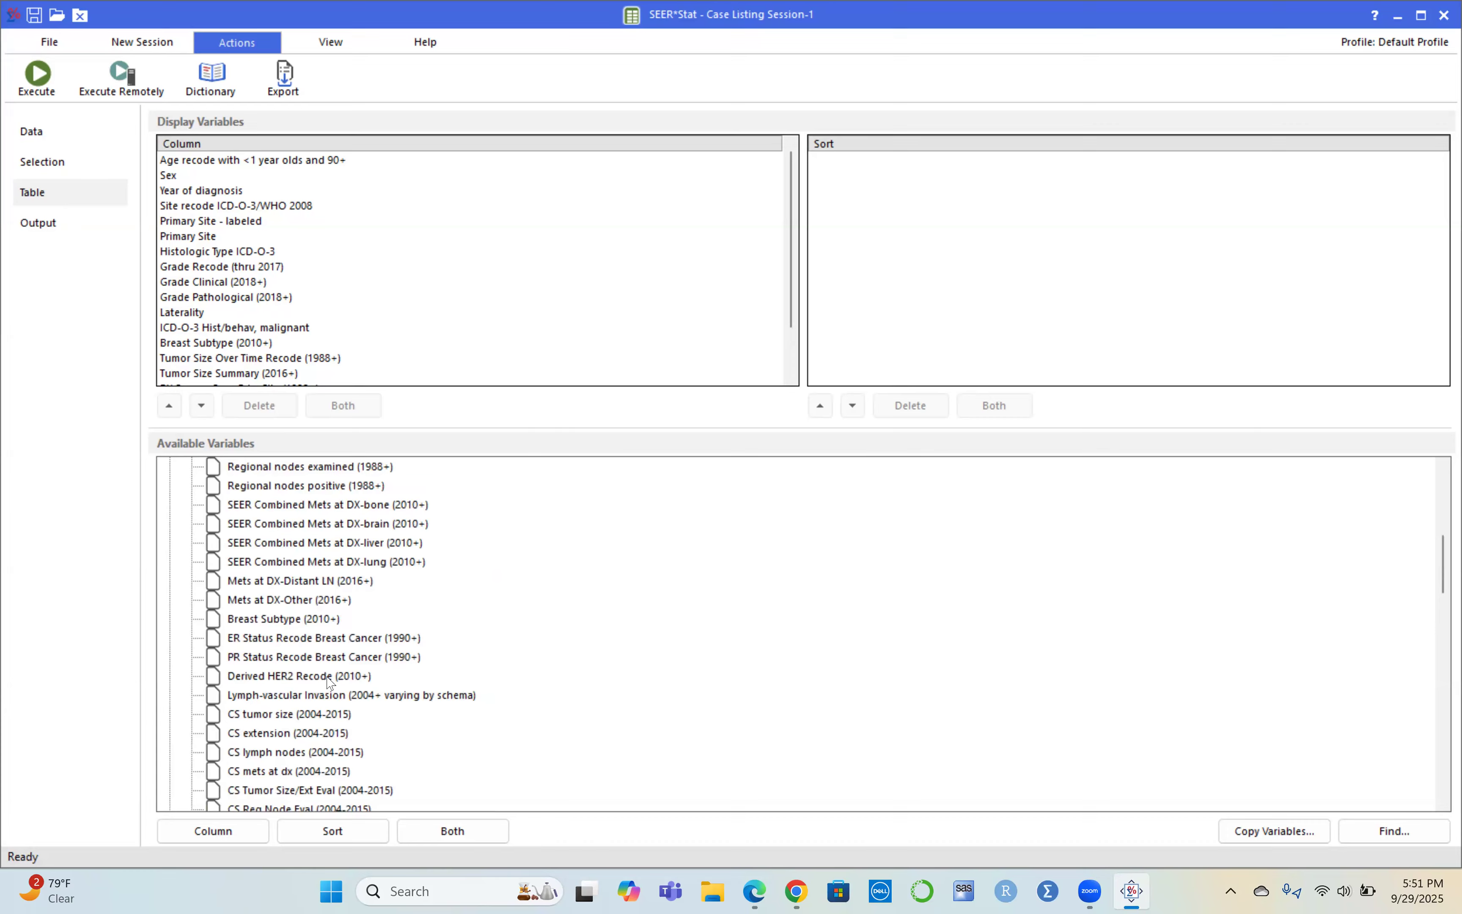
scroll(329, 681, "up", 7)
left_click(169, 658)
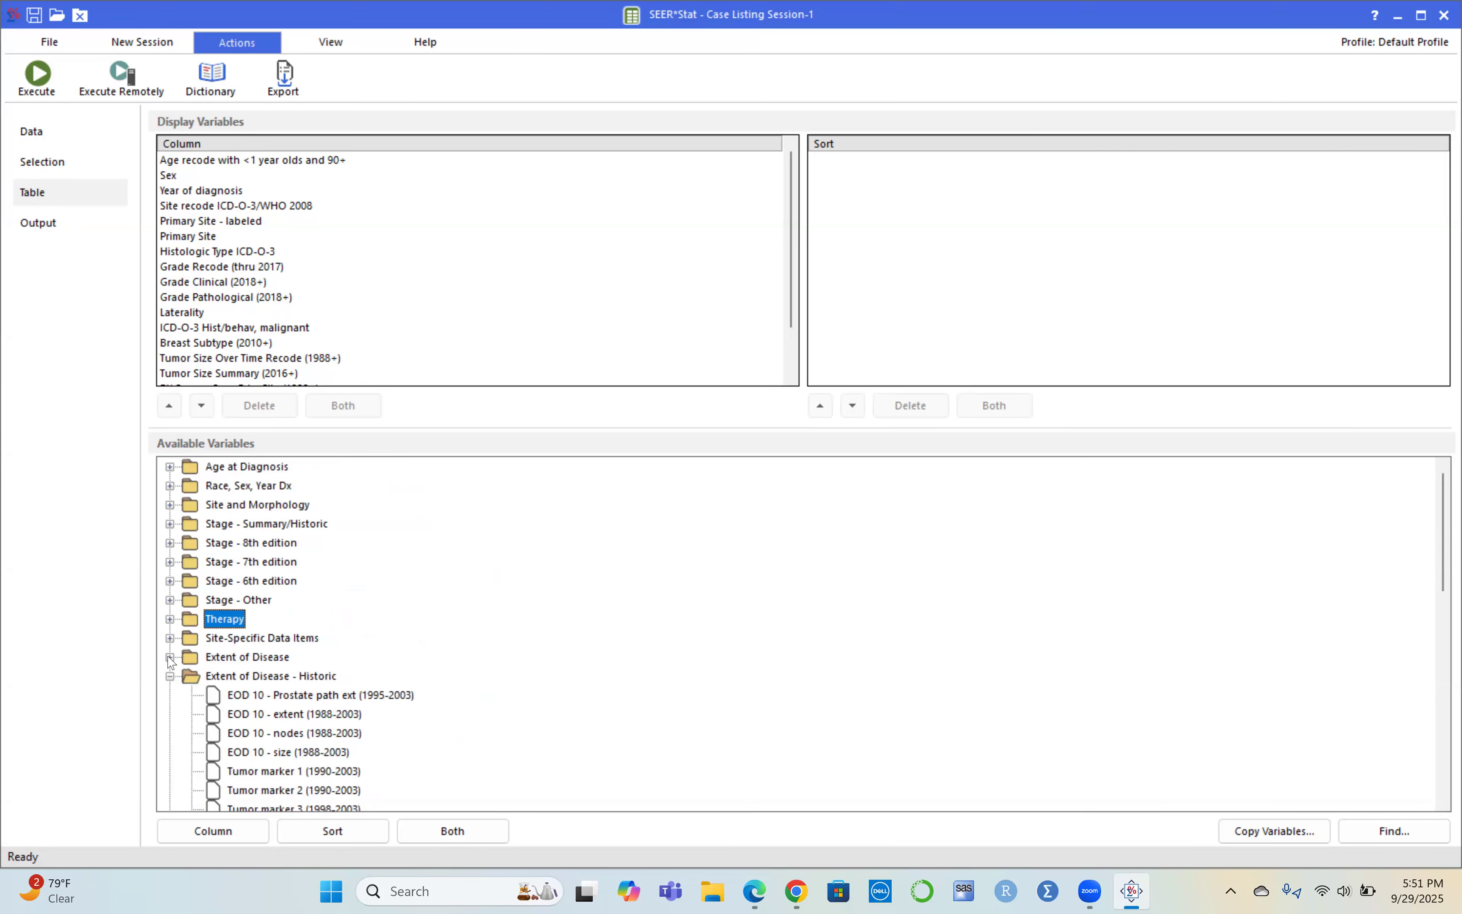
scroll(315, 723, "down", 10)
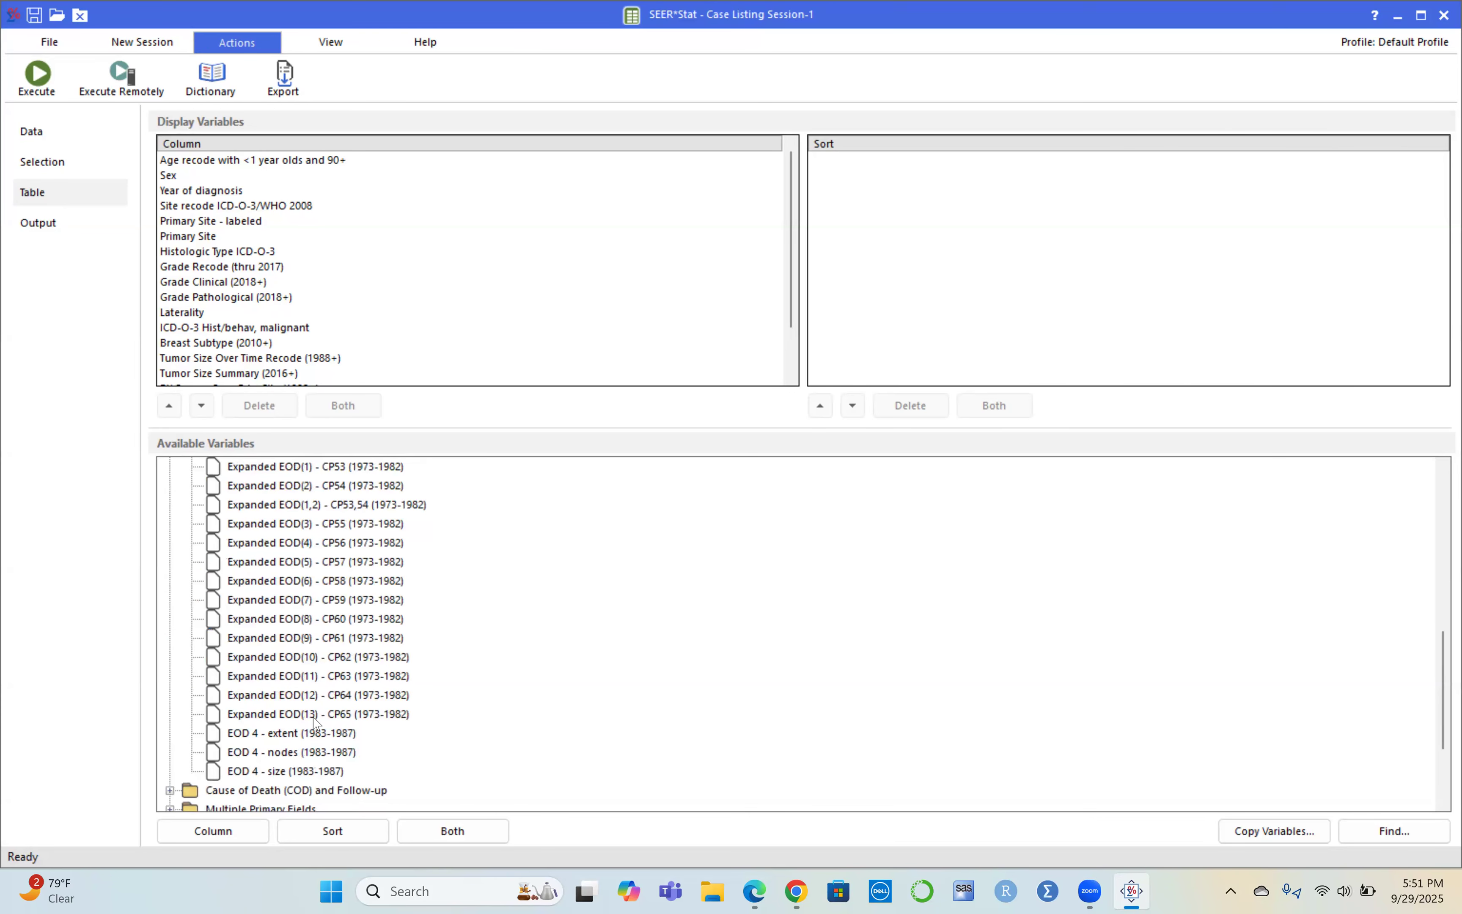
scroll(315, 720, "up", 5)
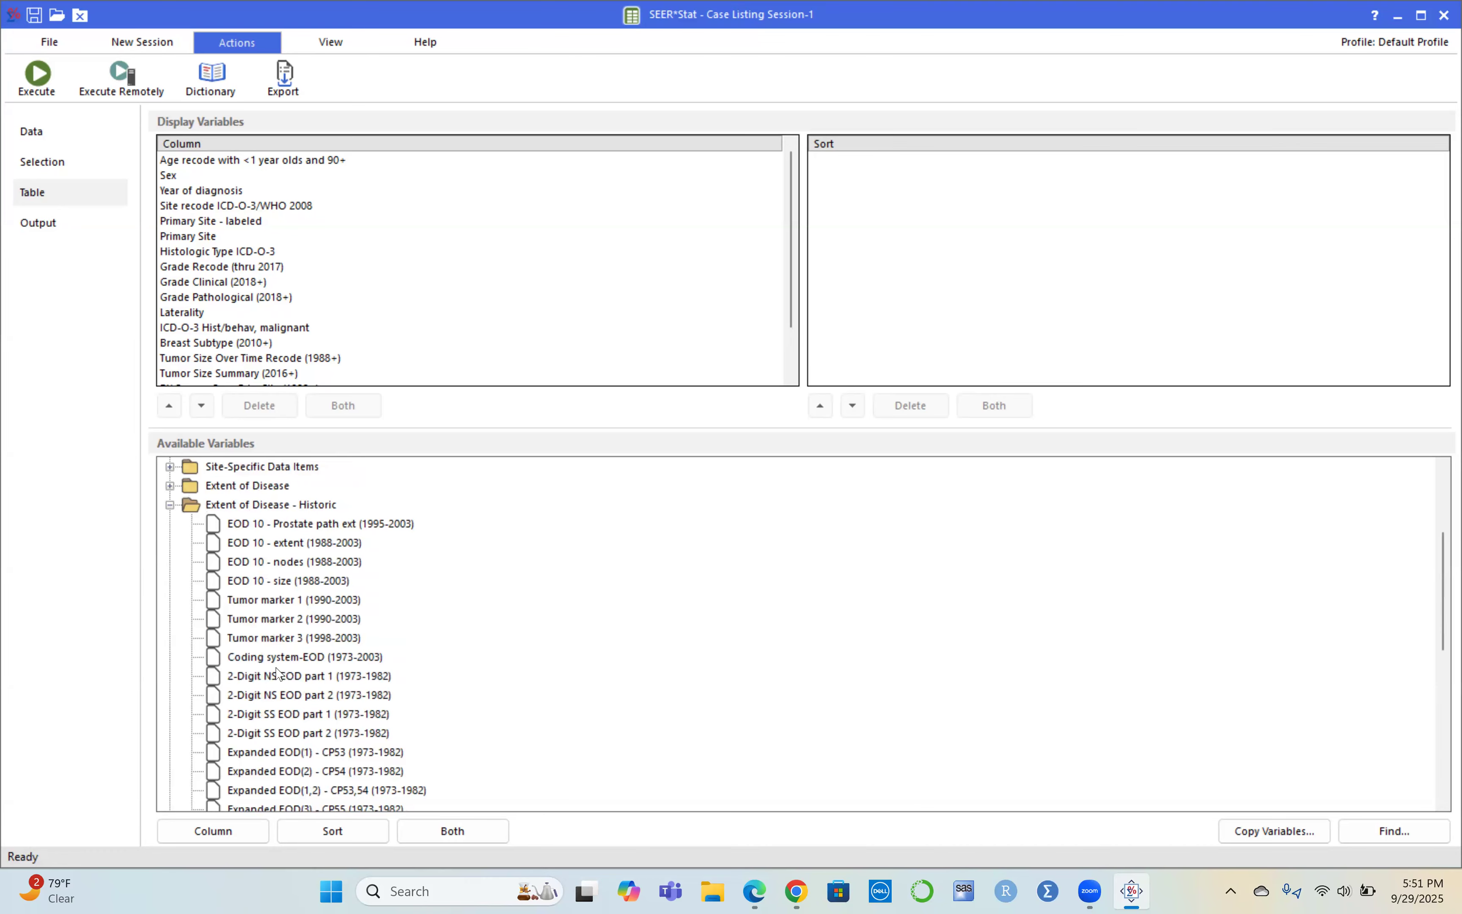
left_click(169, 512)
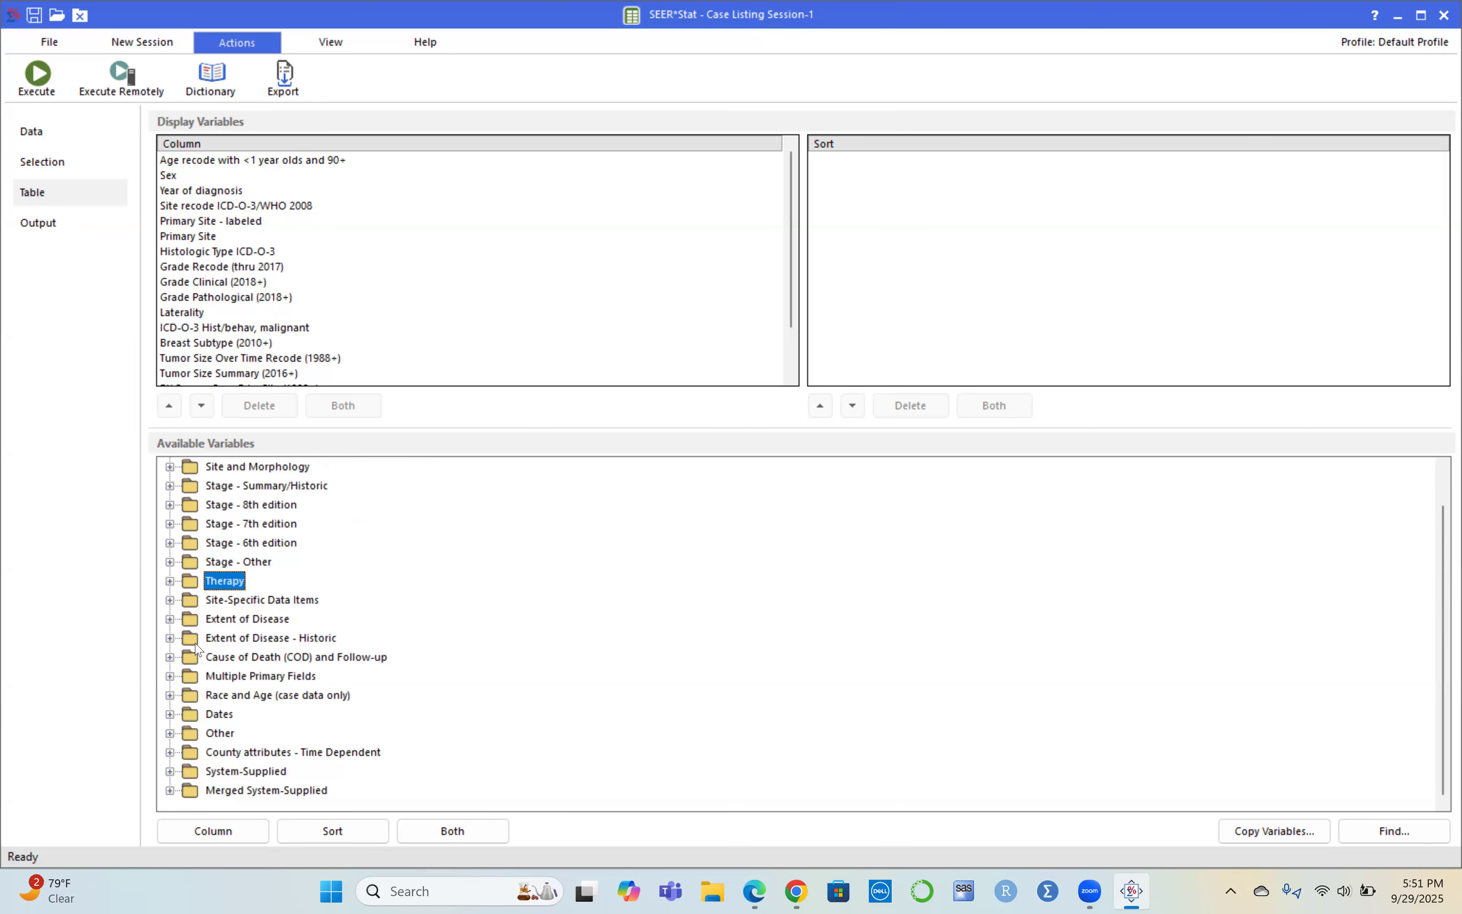
Add Survival months and Vital status recode (study cutoff used) from Cause of Death (COD) and Follow-up as table columns
left_click(170, 657)
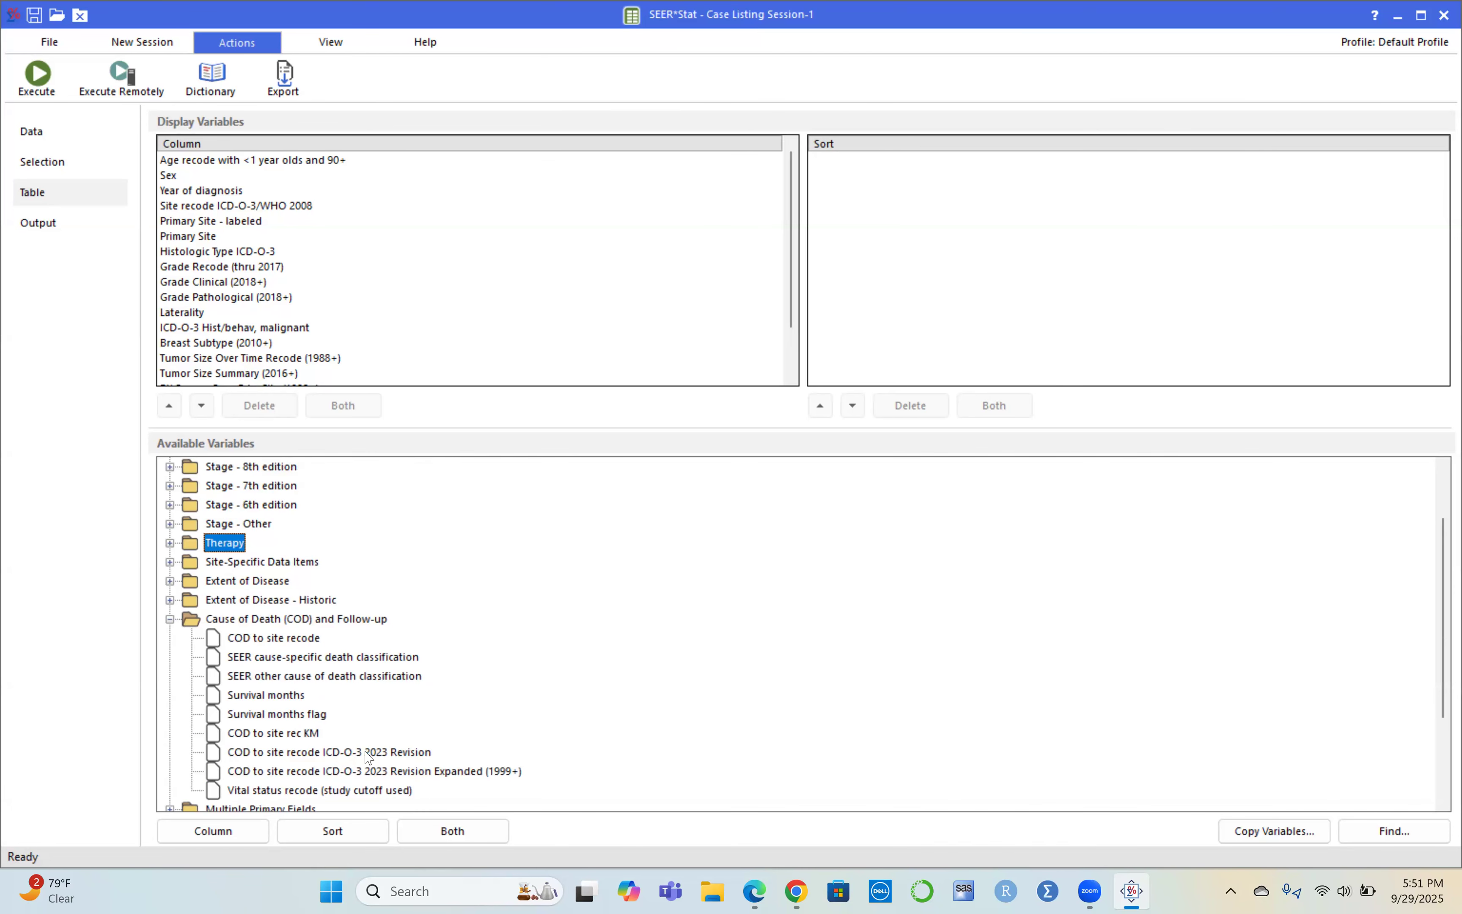
left_click(262, 697)
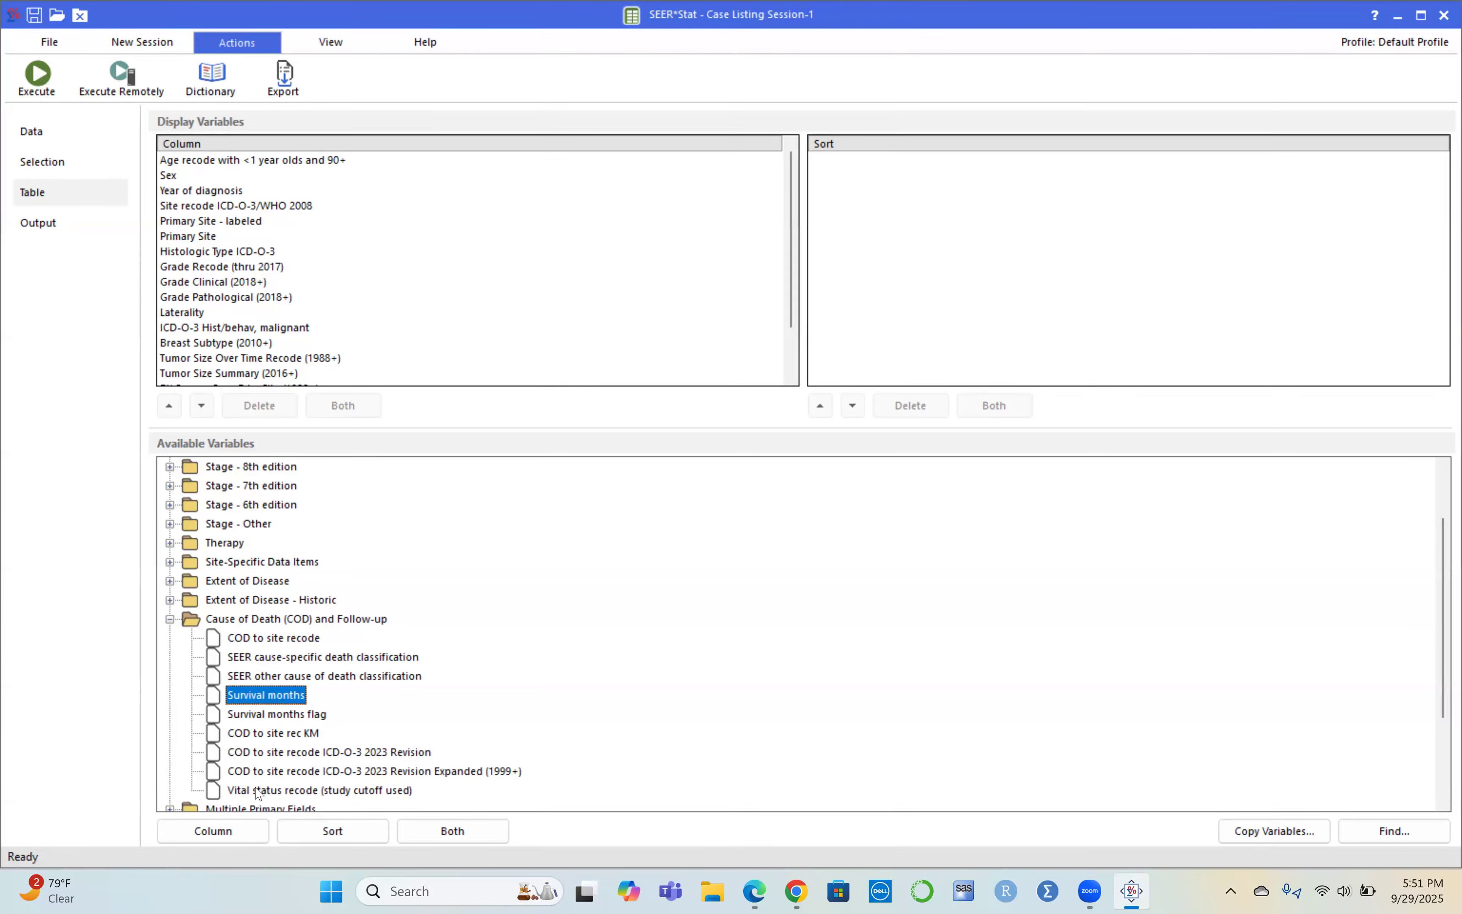
left_click(207, 825)
left_click(258, 792)
left_click(215, 833)
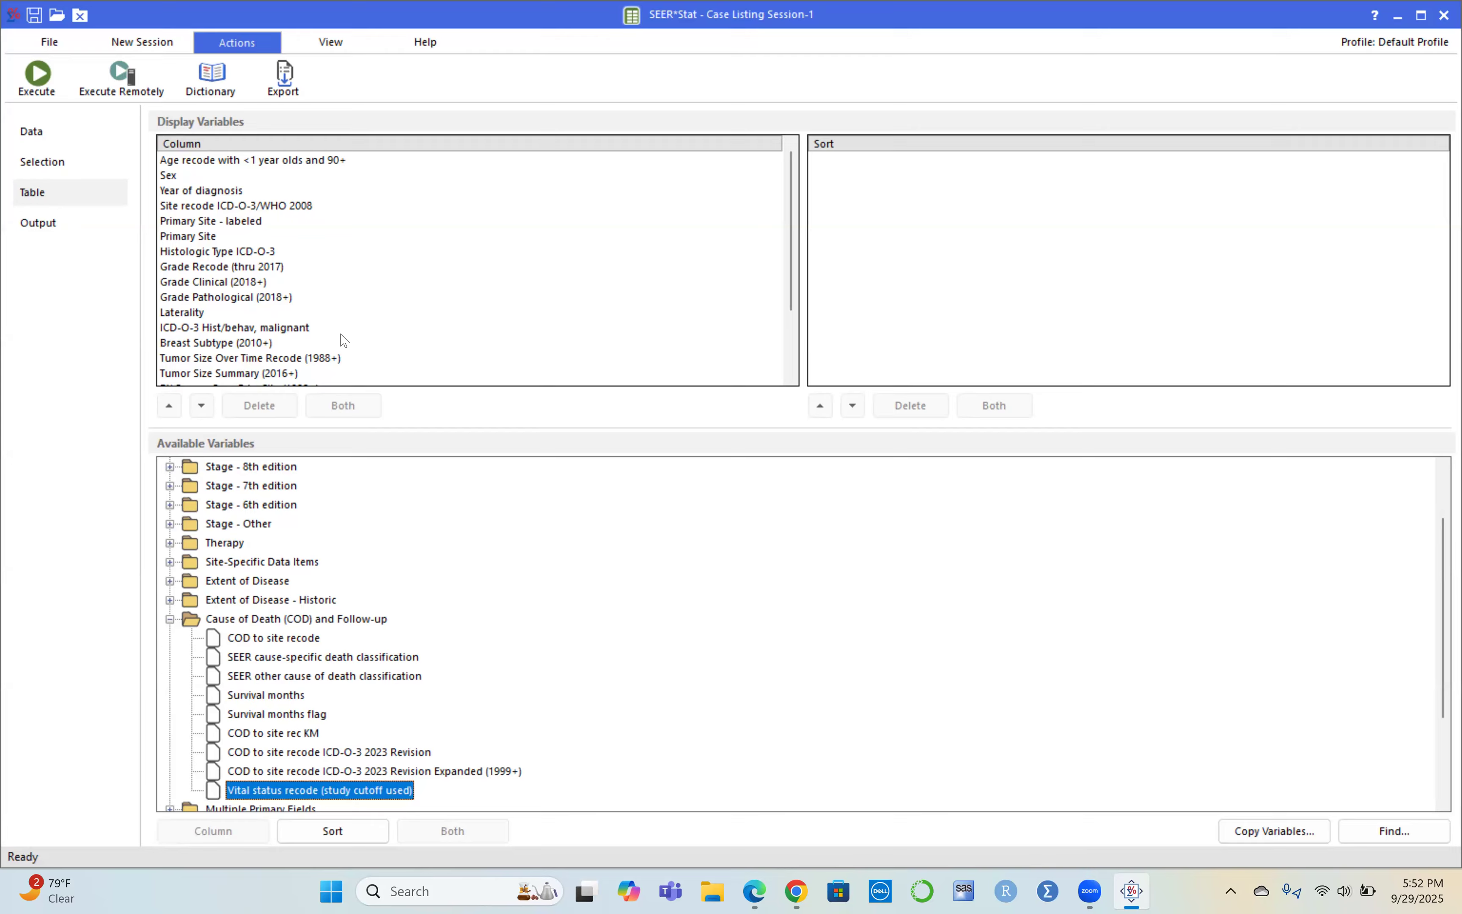
scroll(342, 340, "down", 2)
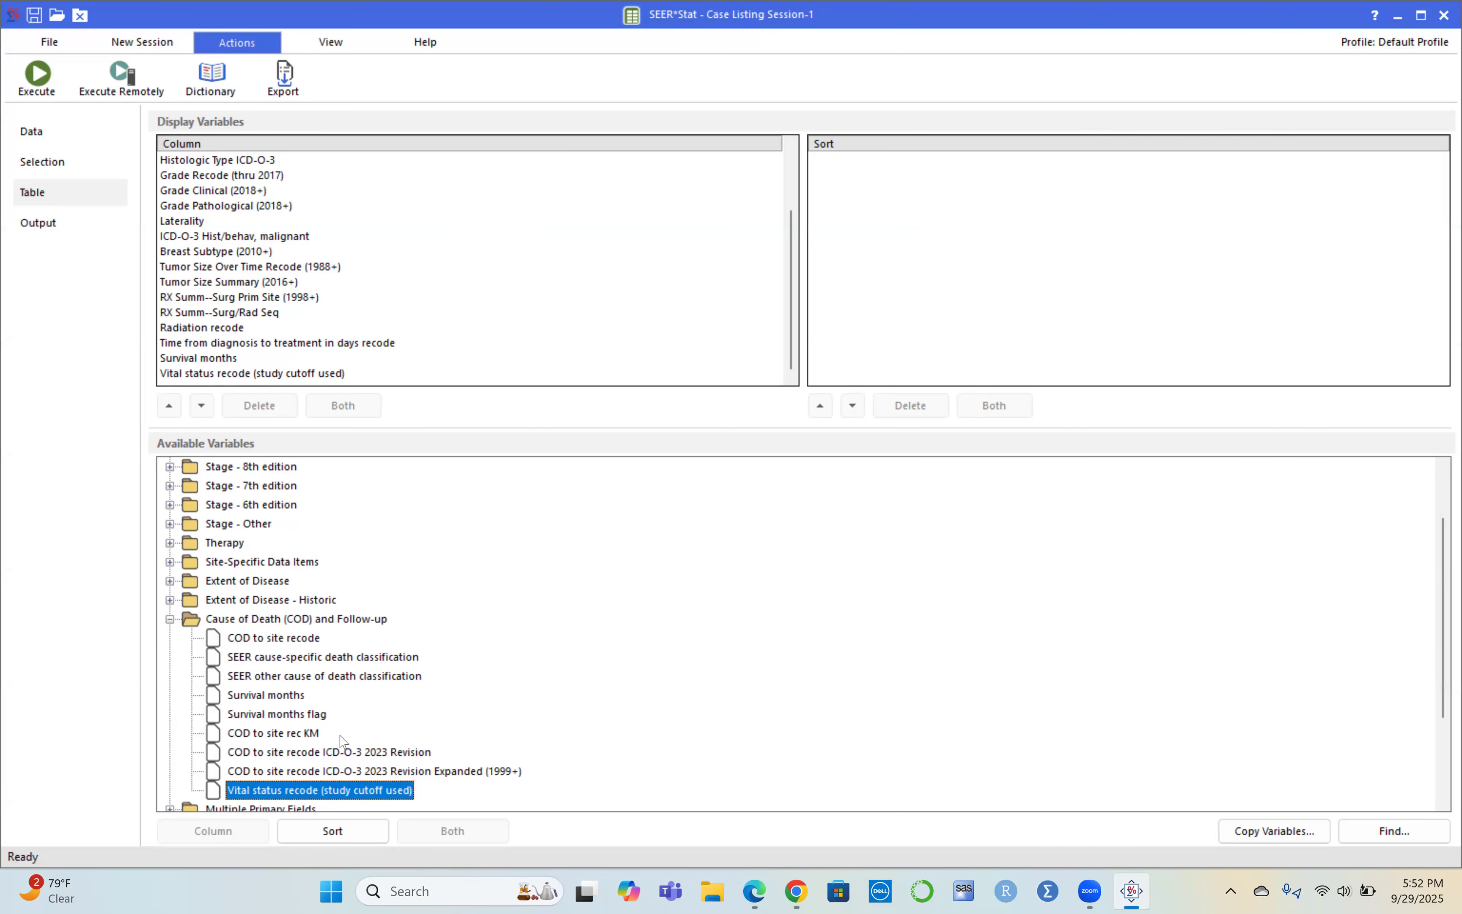
scroll(341, 740, "down", 1)
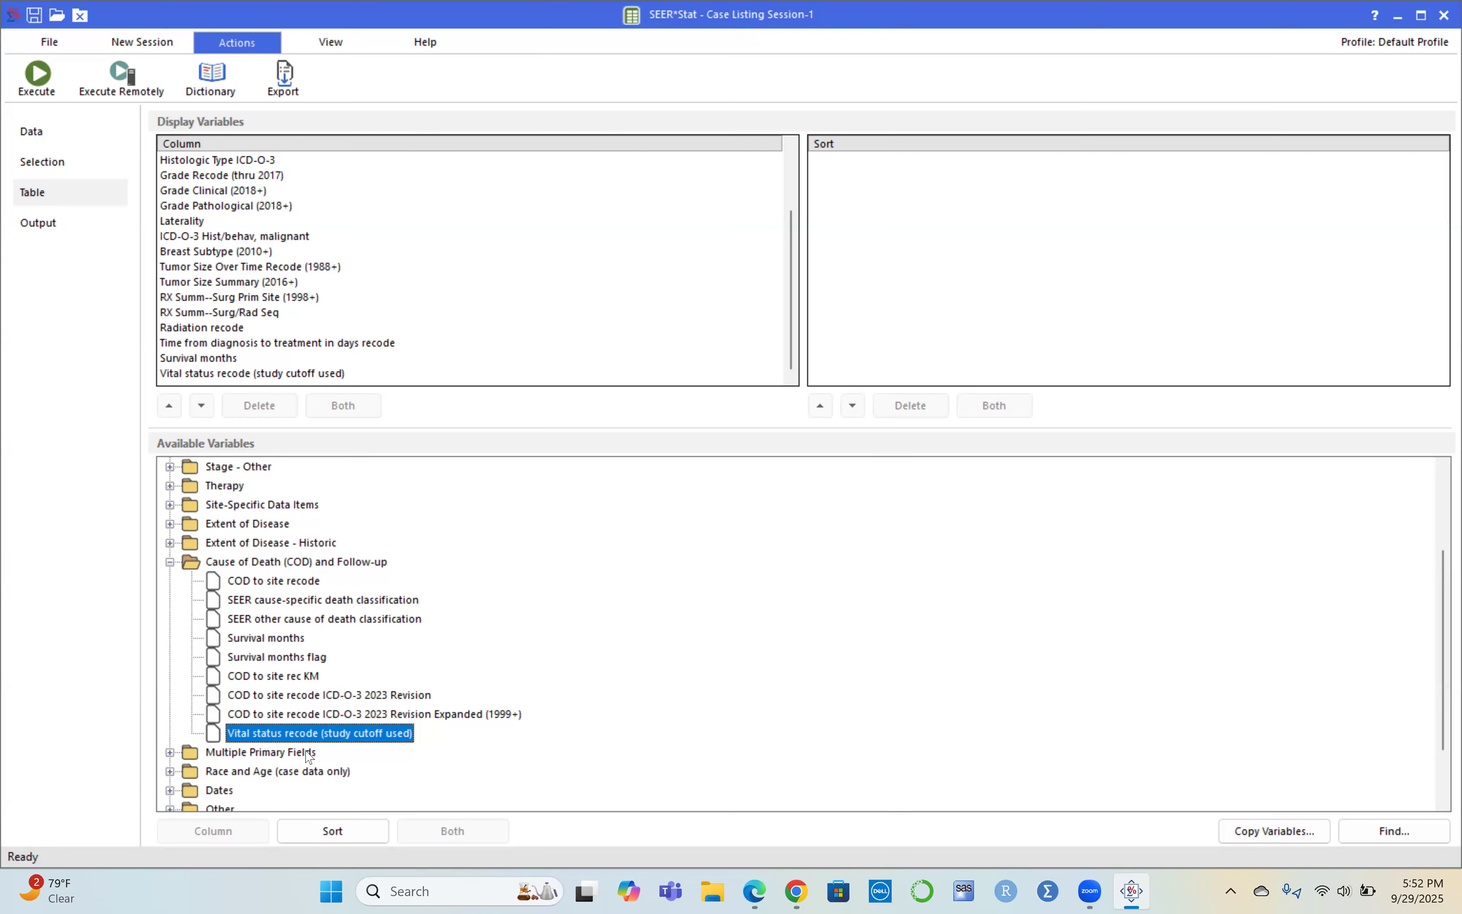
left_click(170, 563)
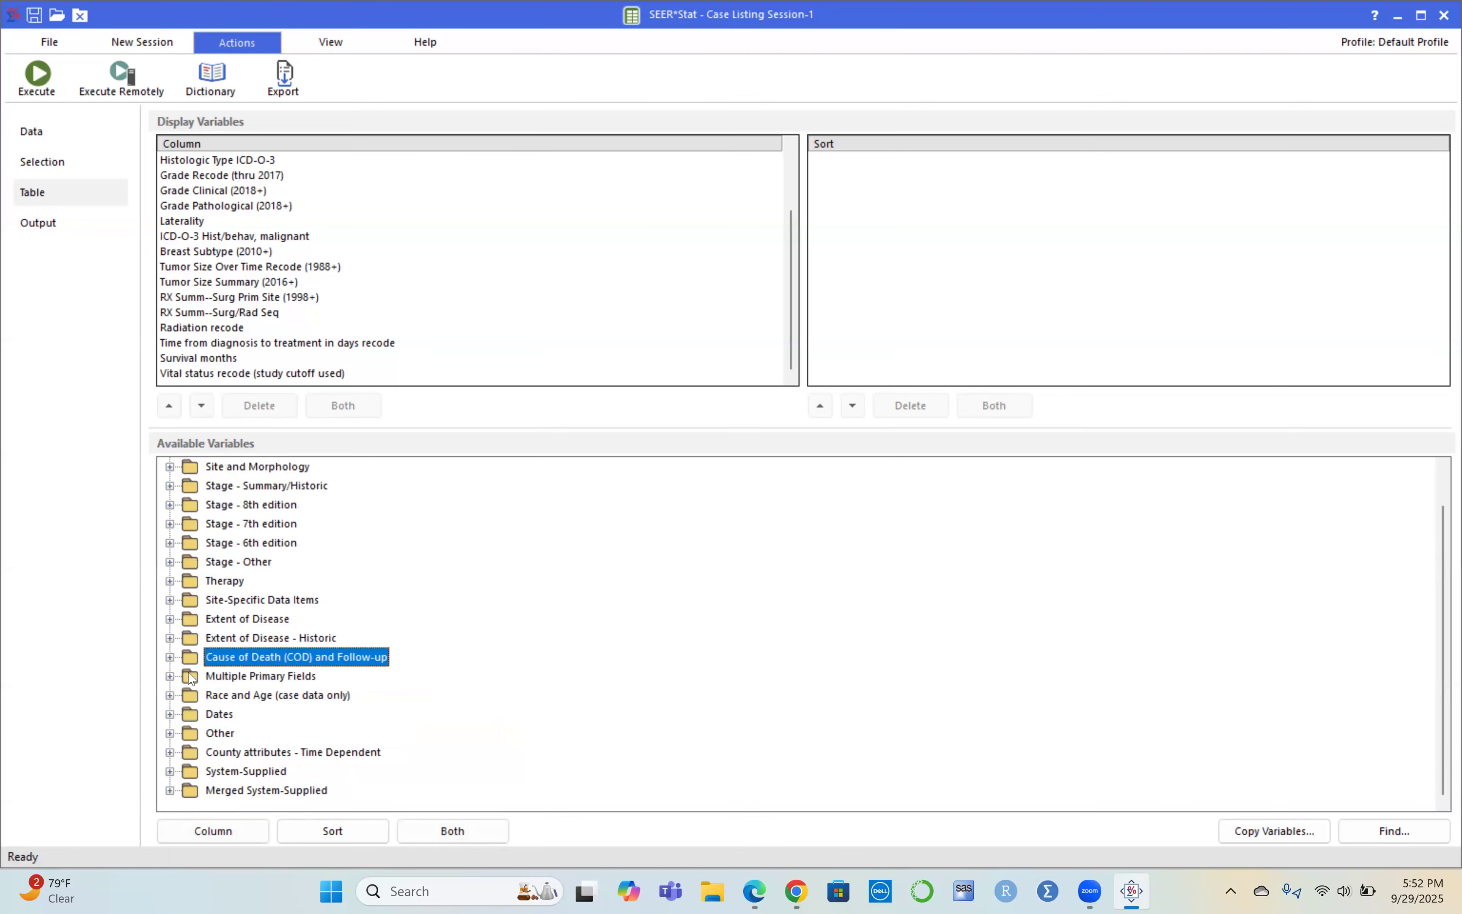
Add Race and origin recode (NHW, NHB, NHAIAN, NHAPI, Hispanic) from Race and Age (case data only) as a table column and show the Dates variables
left_click(175, 695)
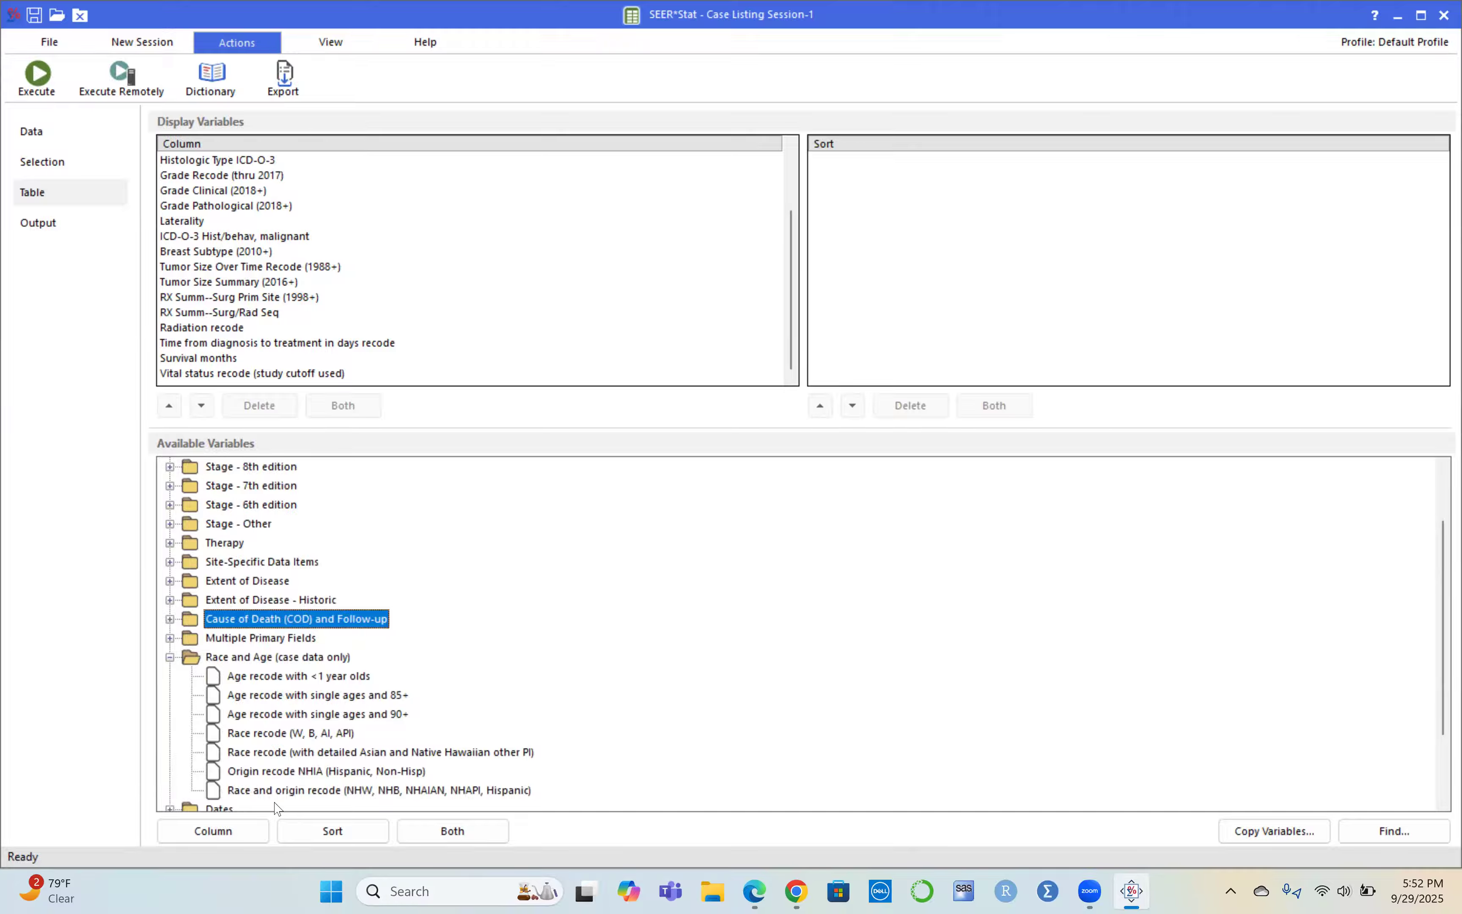
scroll(382, 770, "down", 2)
scroll(383, 771, "down", 1)
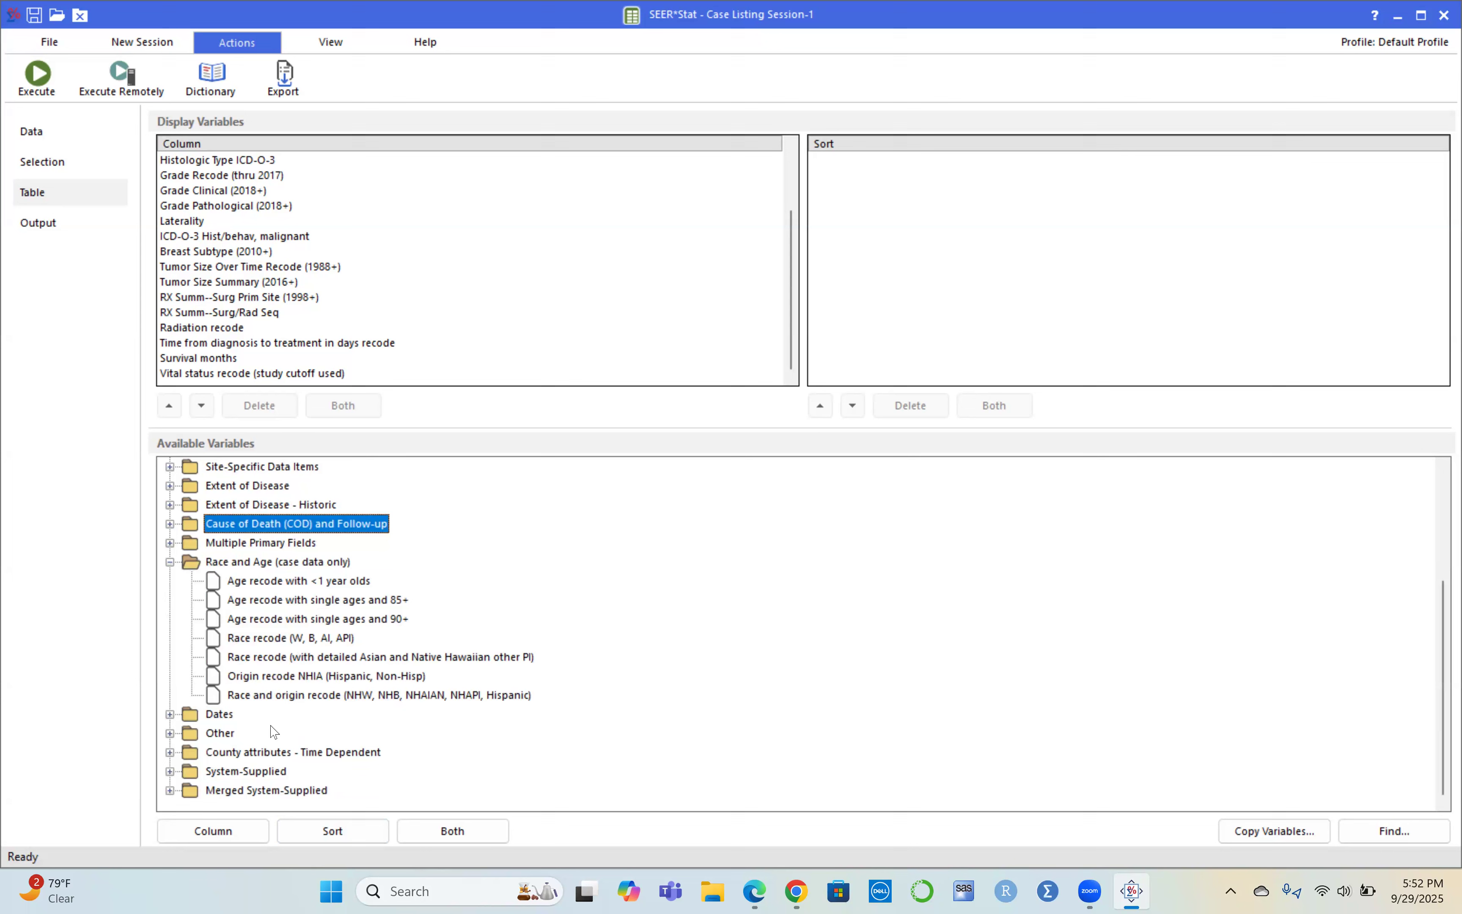
left_click(244, 697)
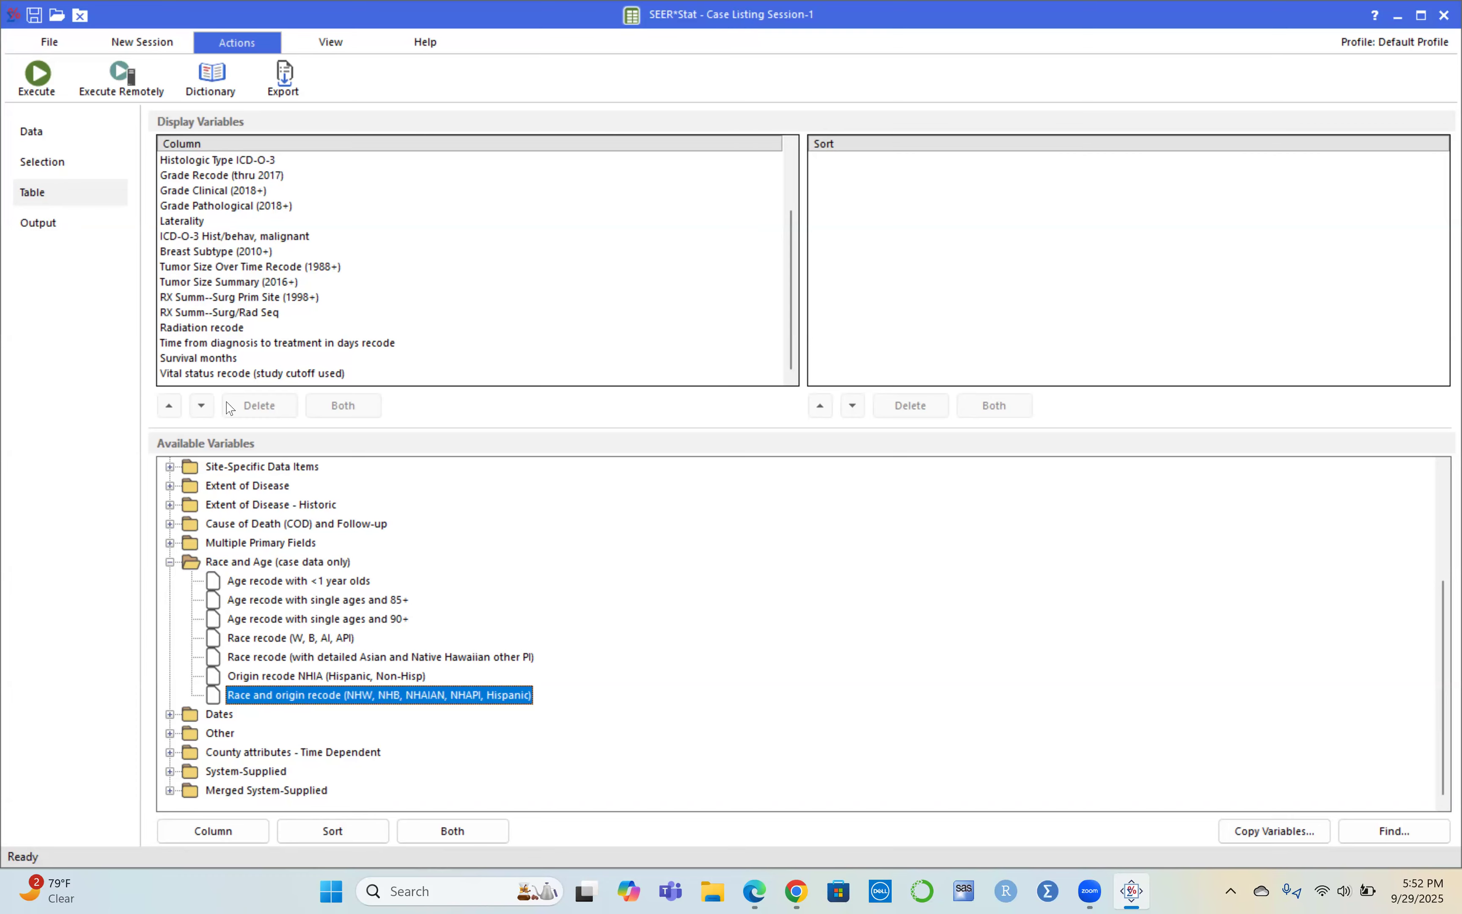
left_click(240, 834)
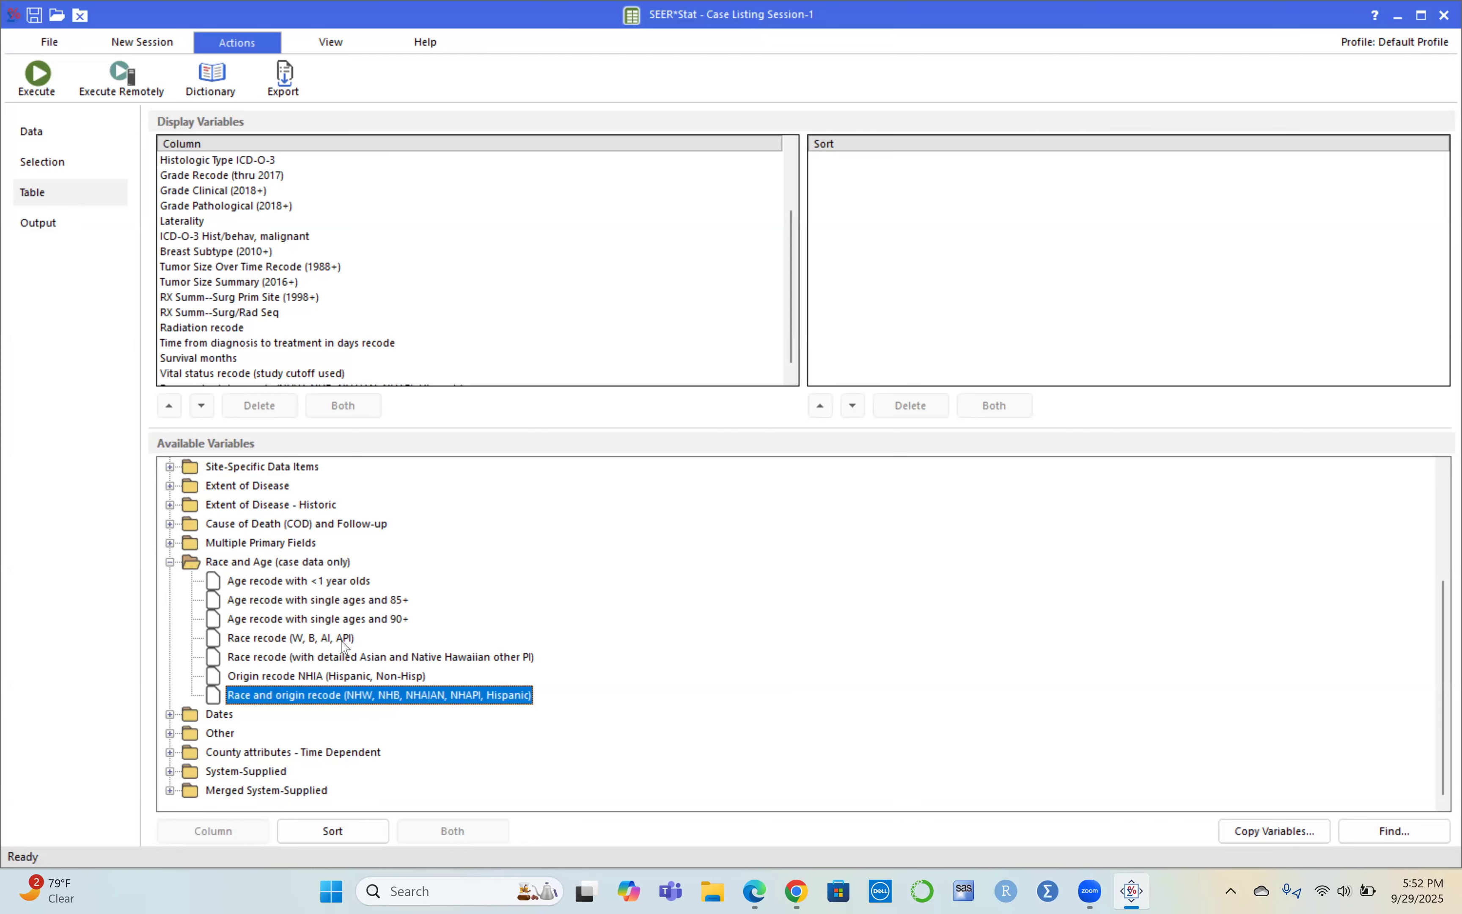
left_click(170, 714)
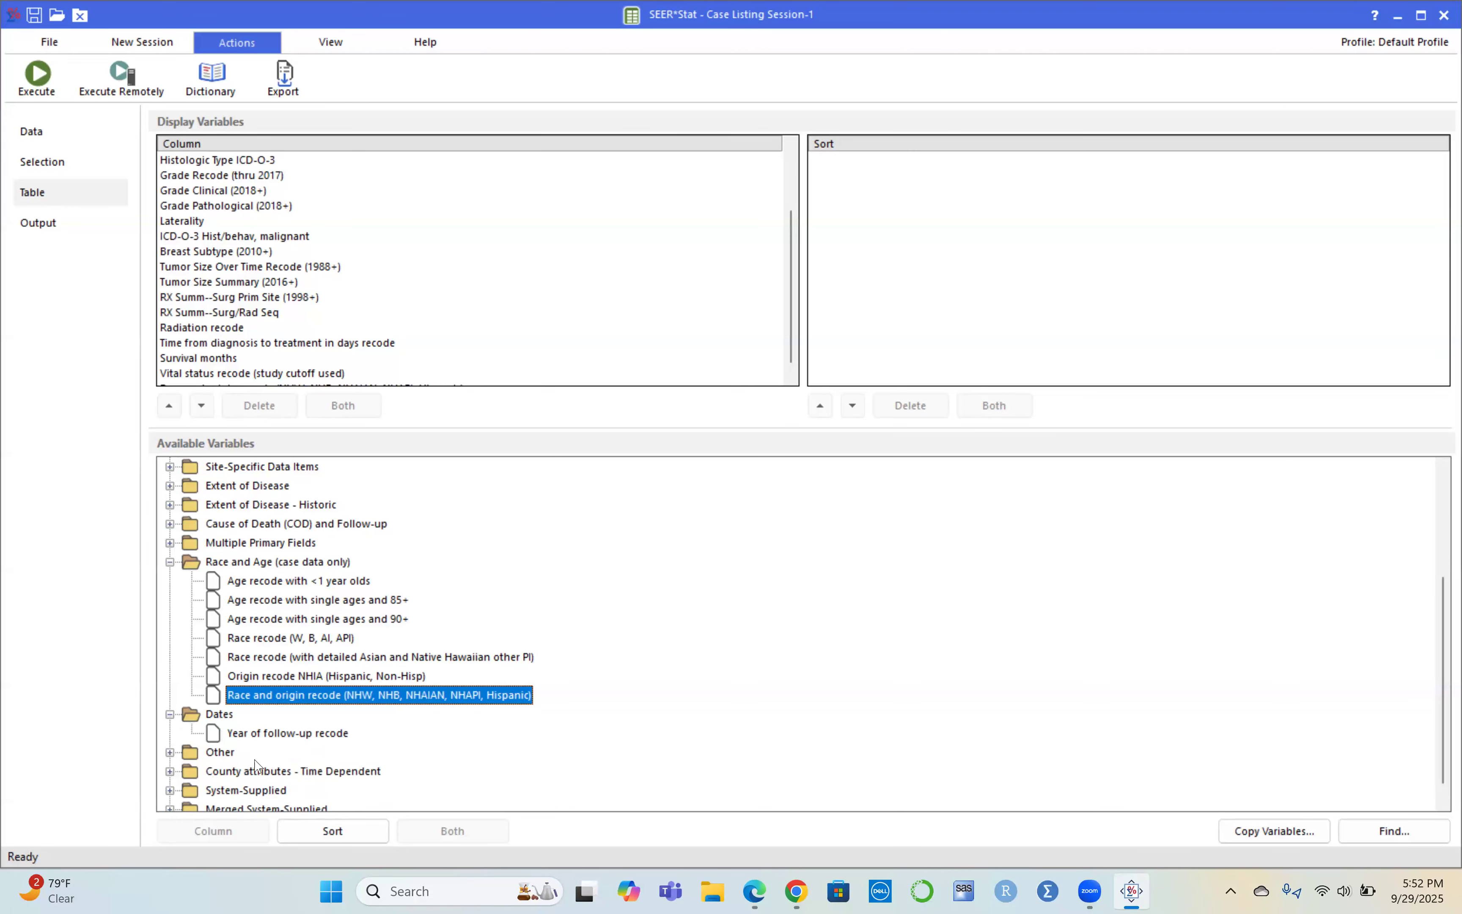
left_click(170, 563)
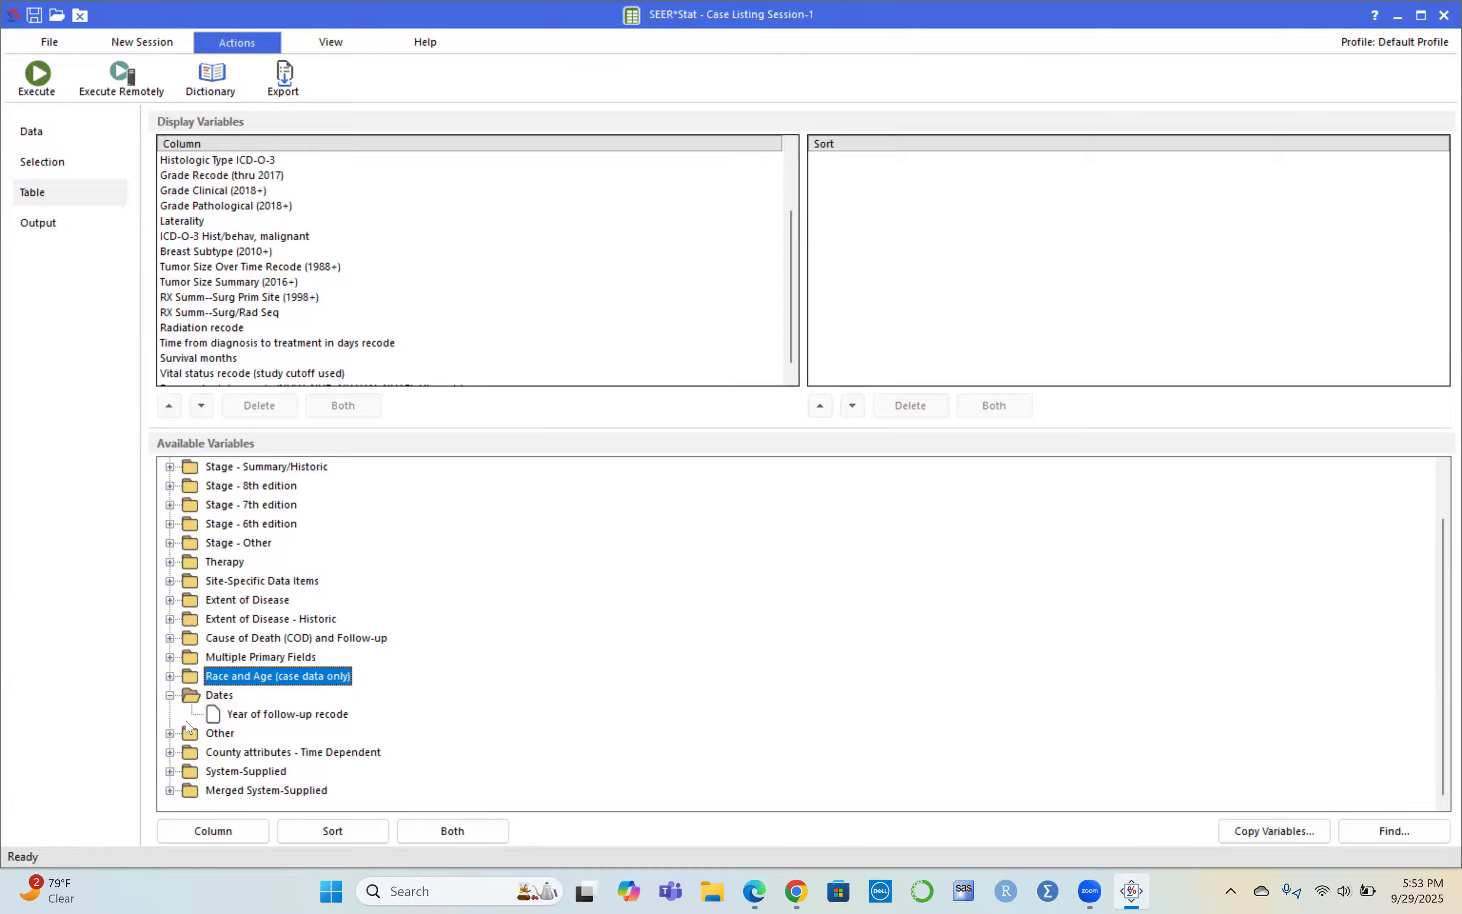
Add Median household income inflation adj to 2023 and Rural-Urban Continuum Code from County attributes - Time Dependent as table columns
left_click(170, 696)
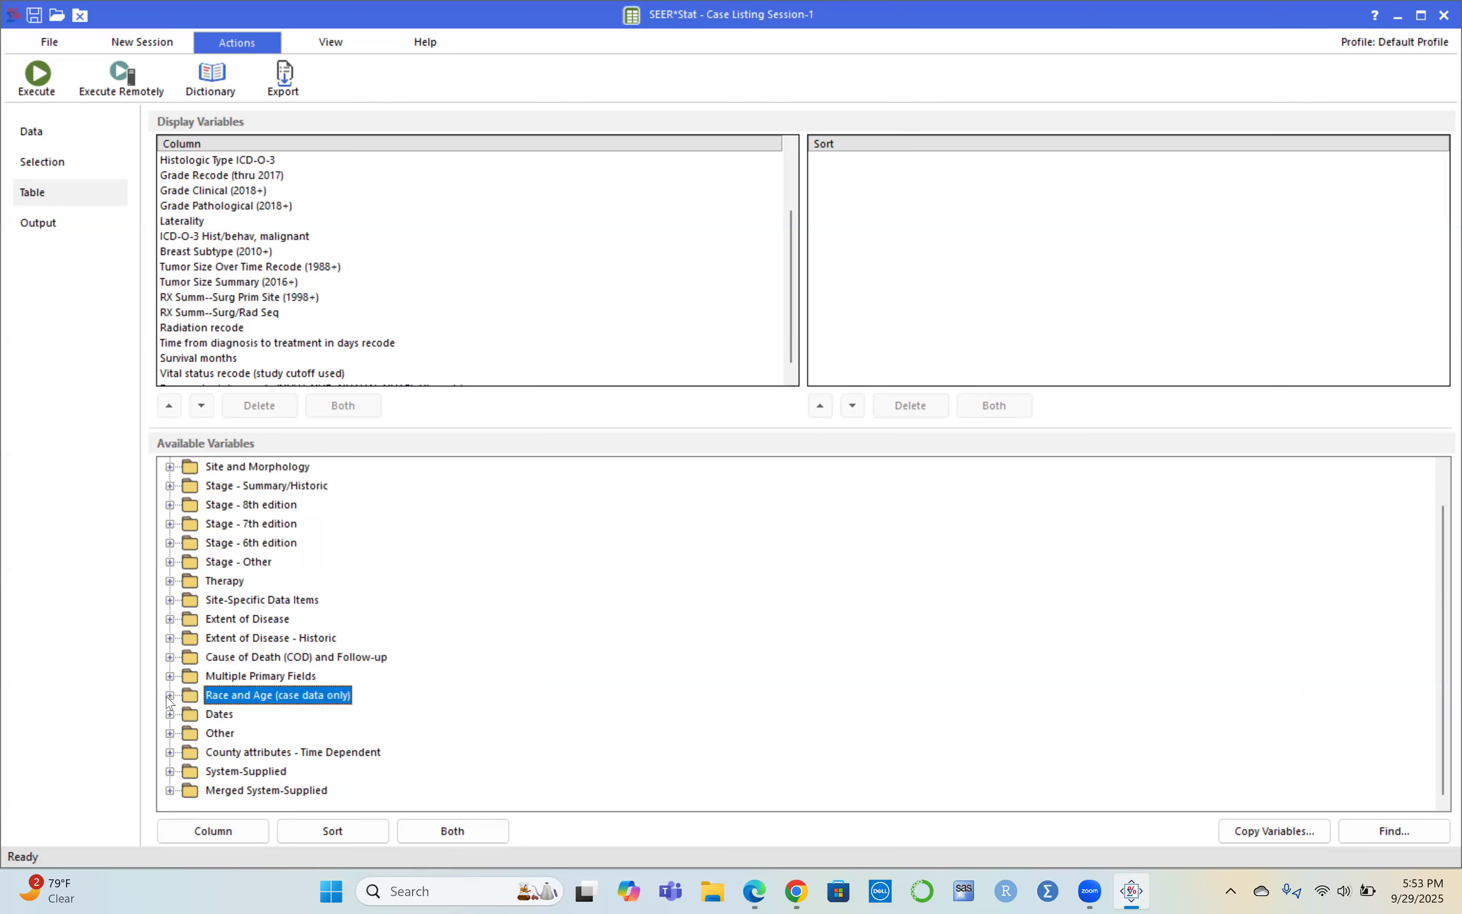
left_click(171, 734)
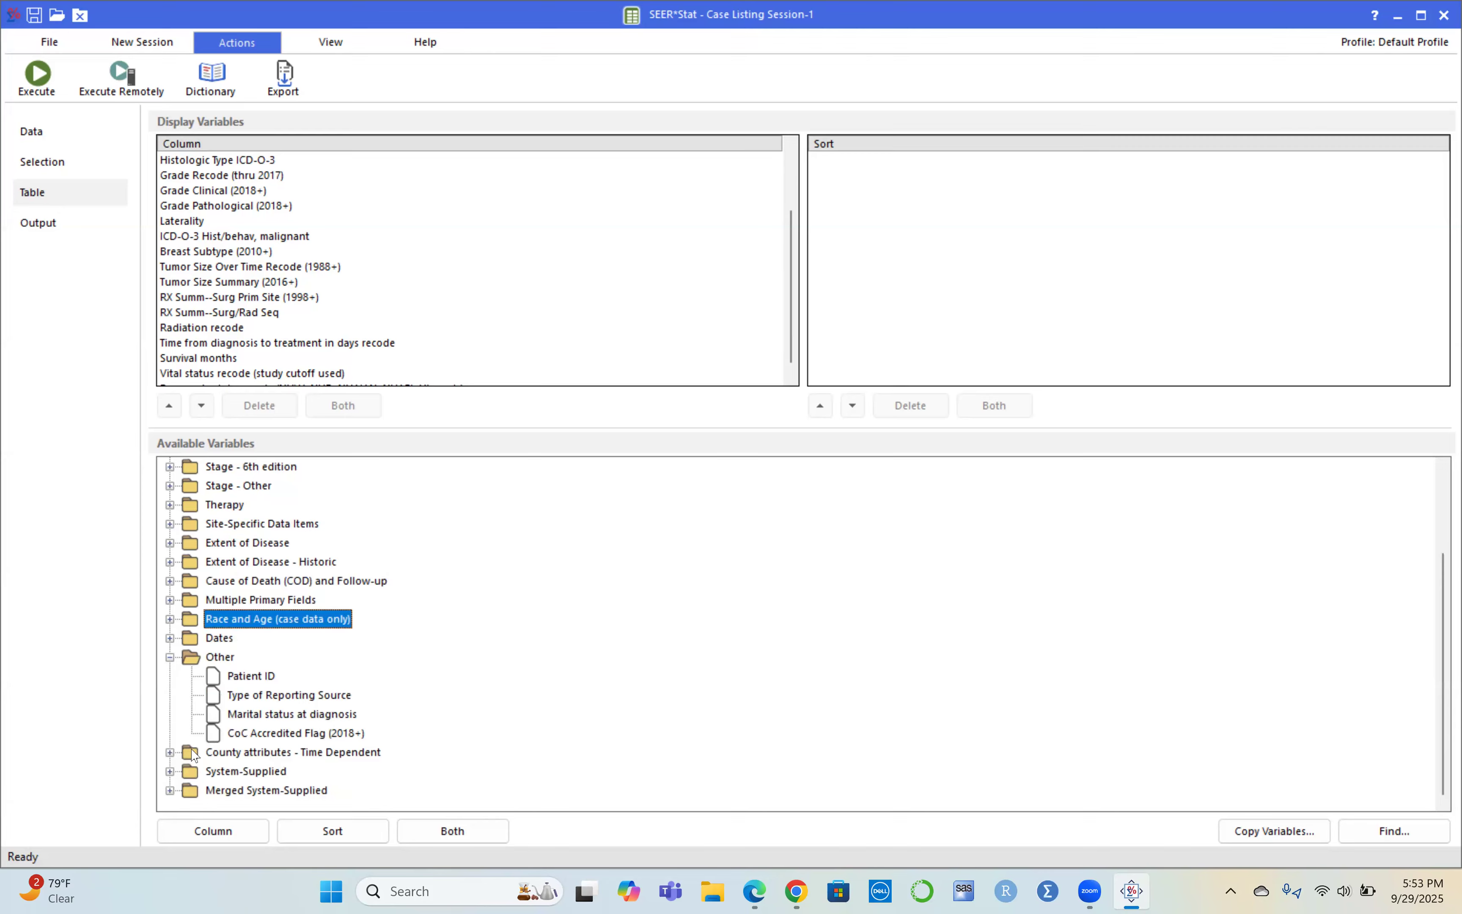
left_click(170, 753)
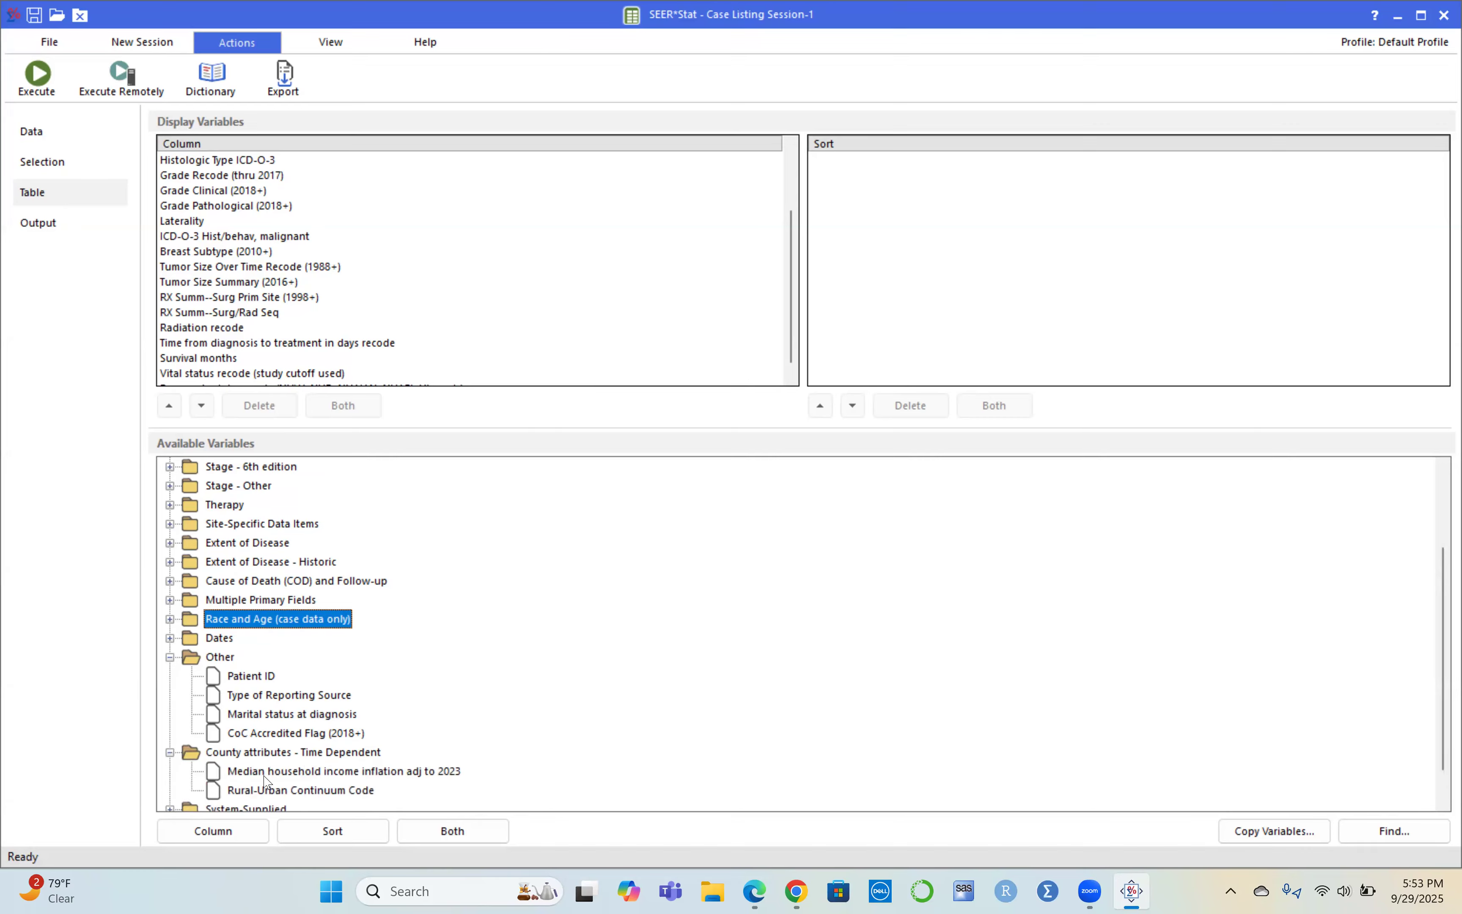
left_click(279, 772)
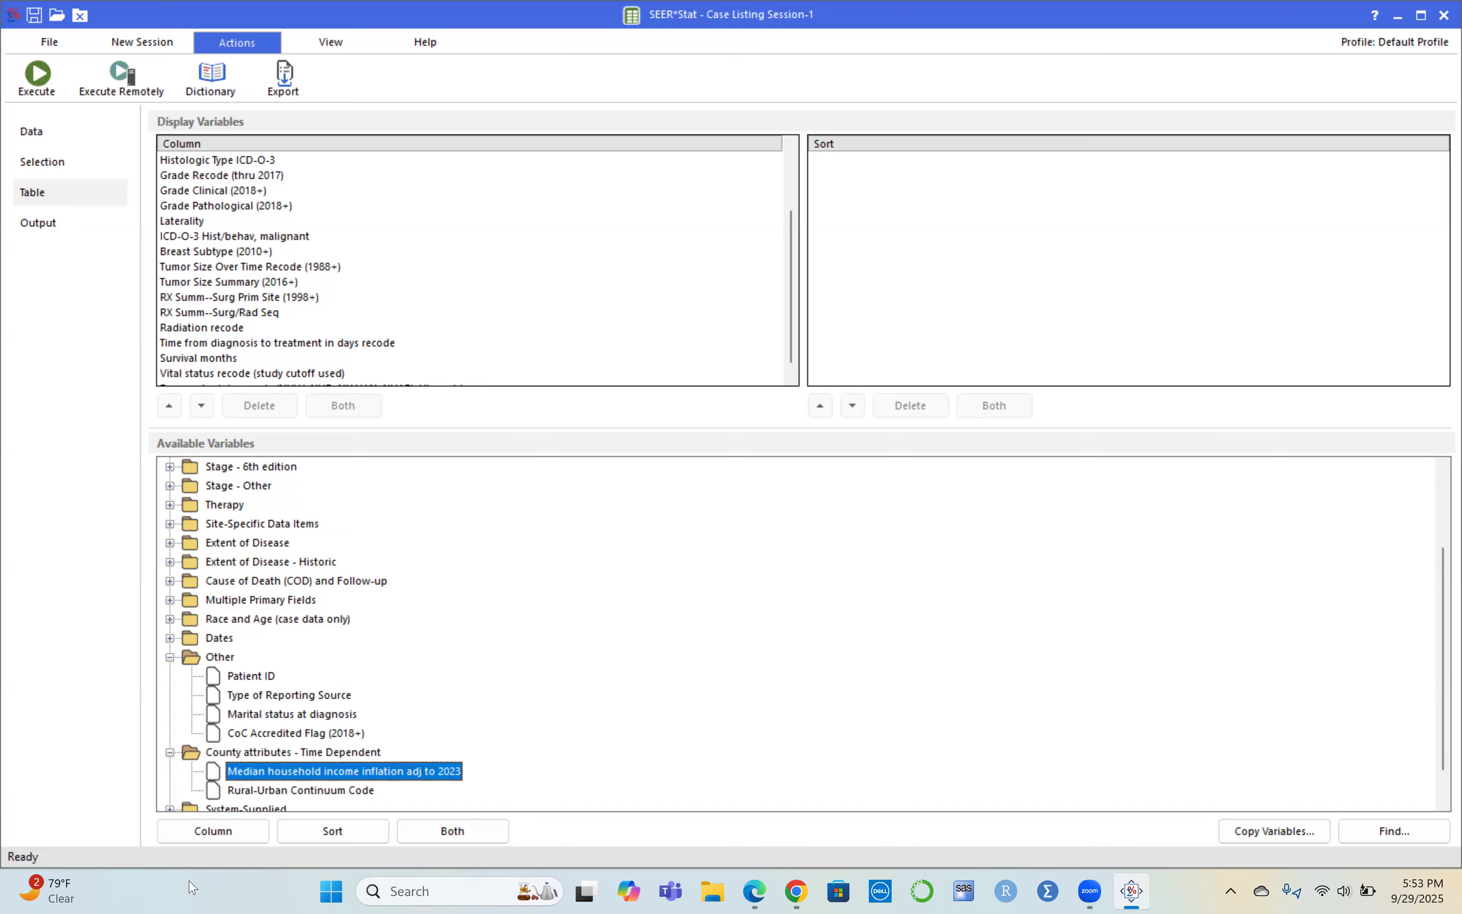
left_click(211, 832)
left_click(254, 792)
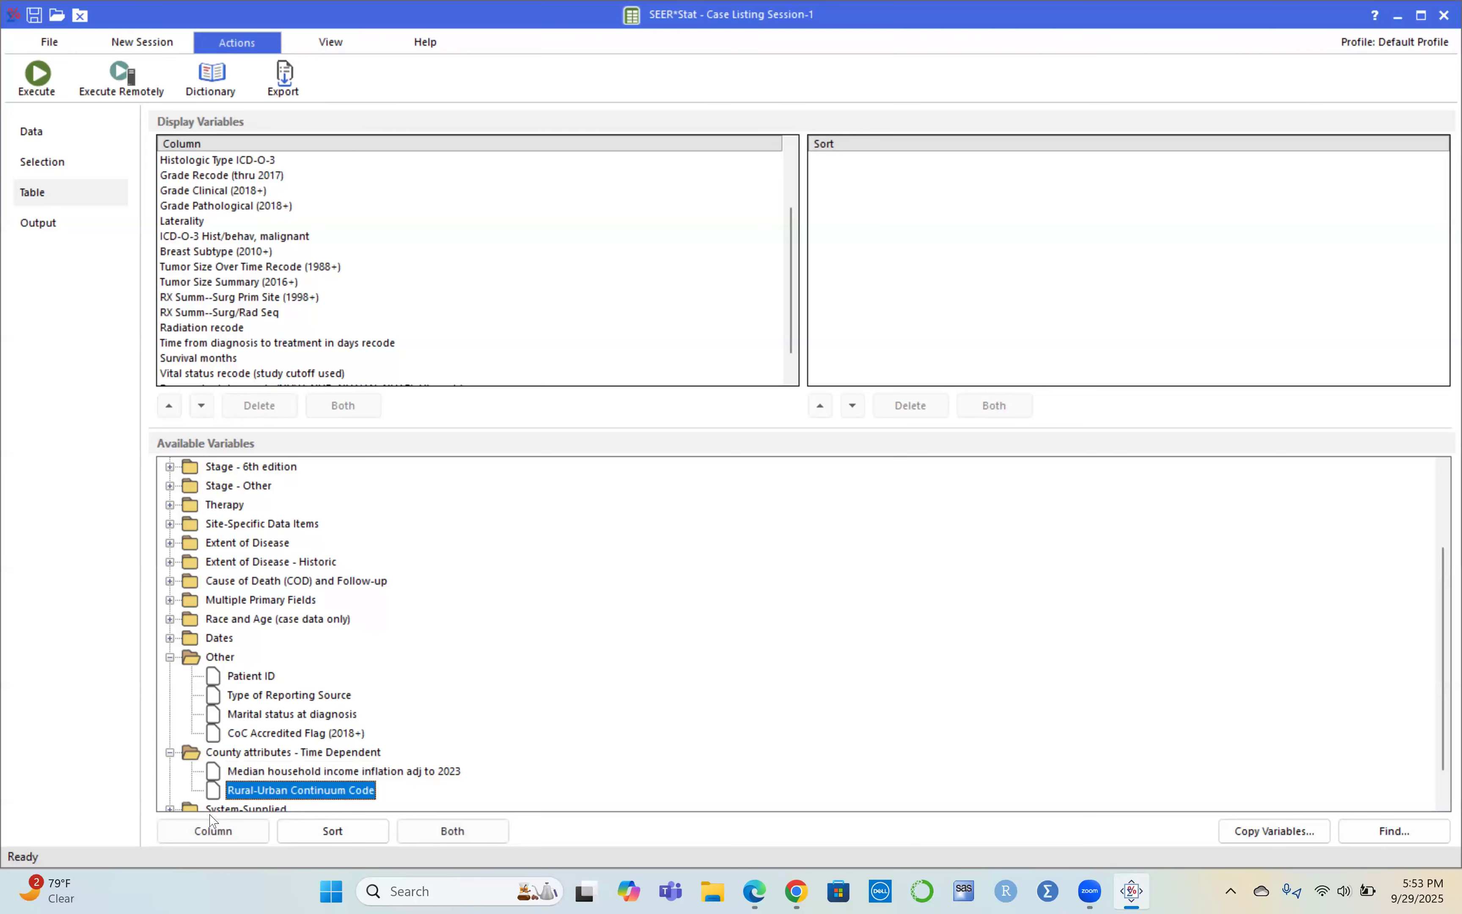
left_click(231, 836)
left_click(170, 658)
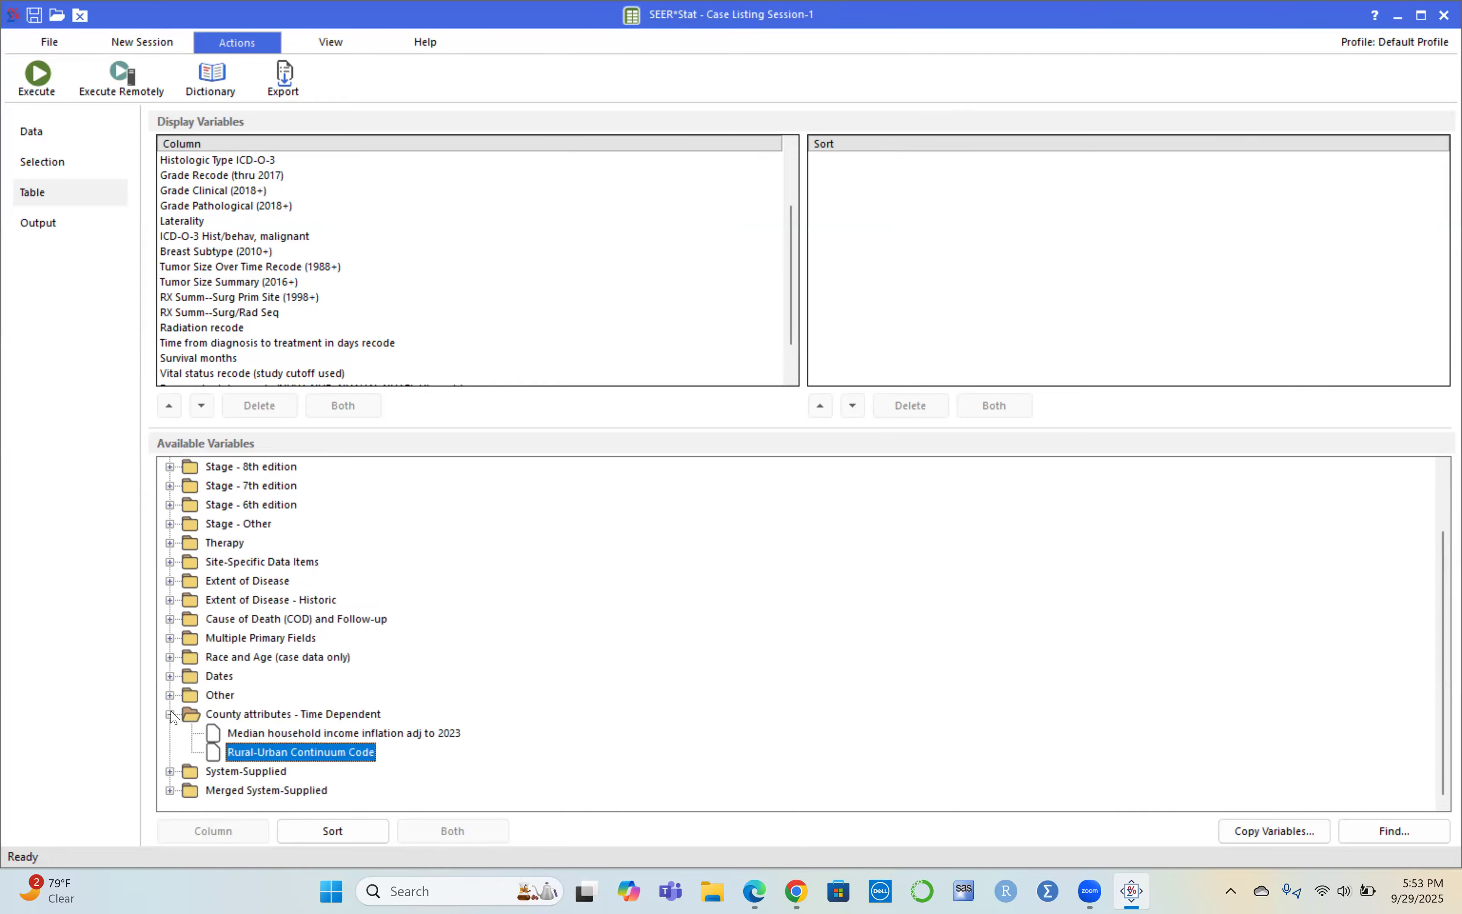
left_click(171, 715)
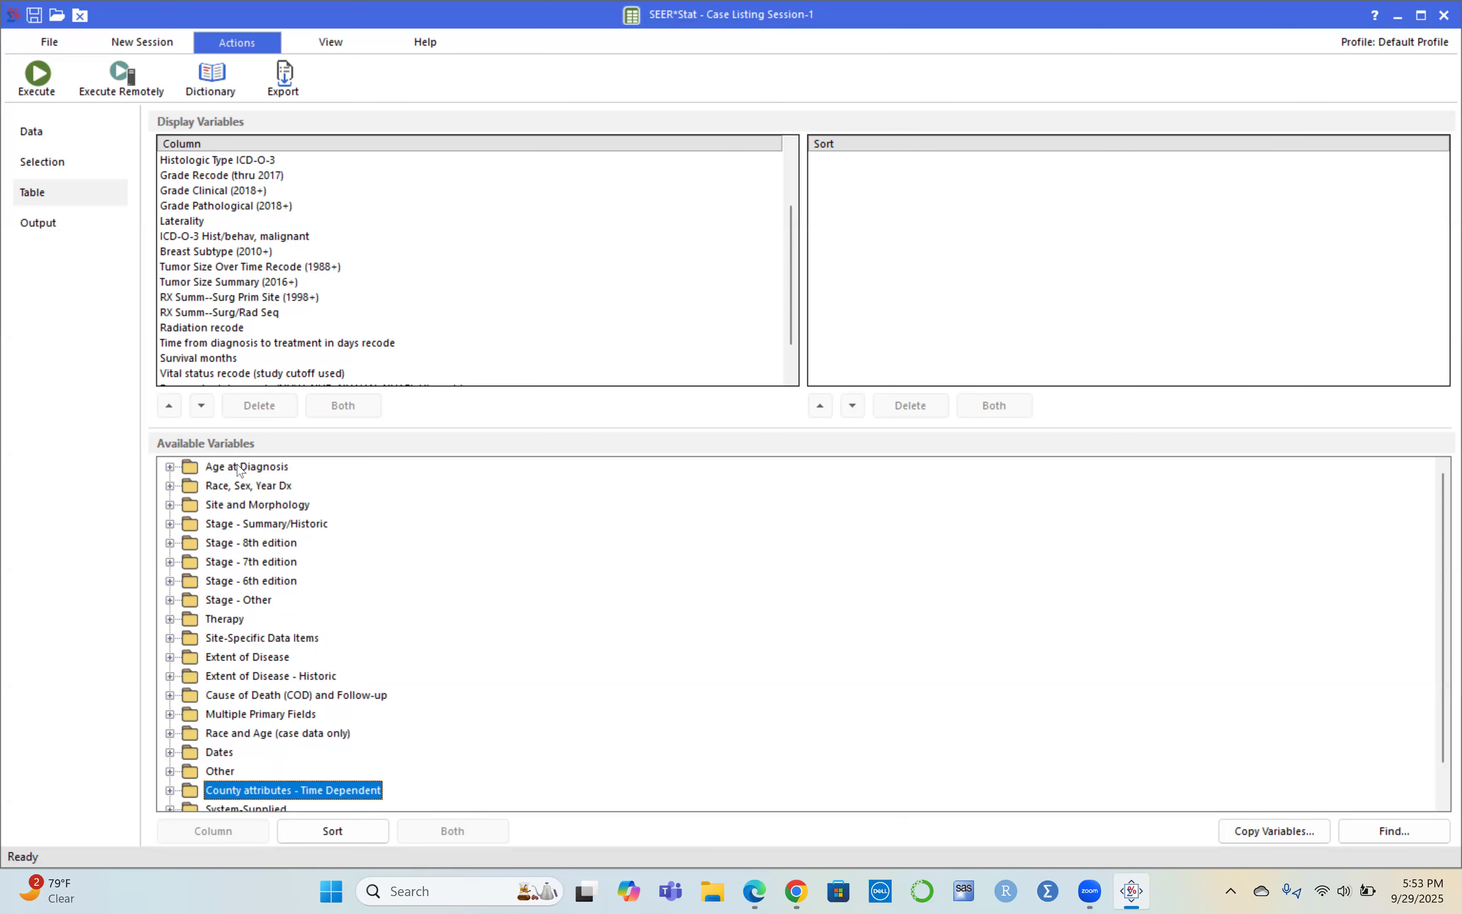
Move Year of diagnosis to the first position in the list of table columns
scroll(373, 309, "down", 1)
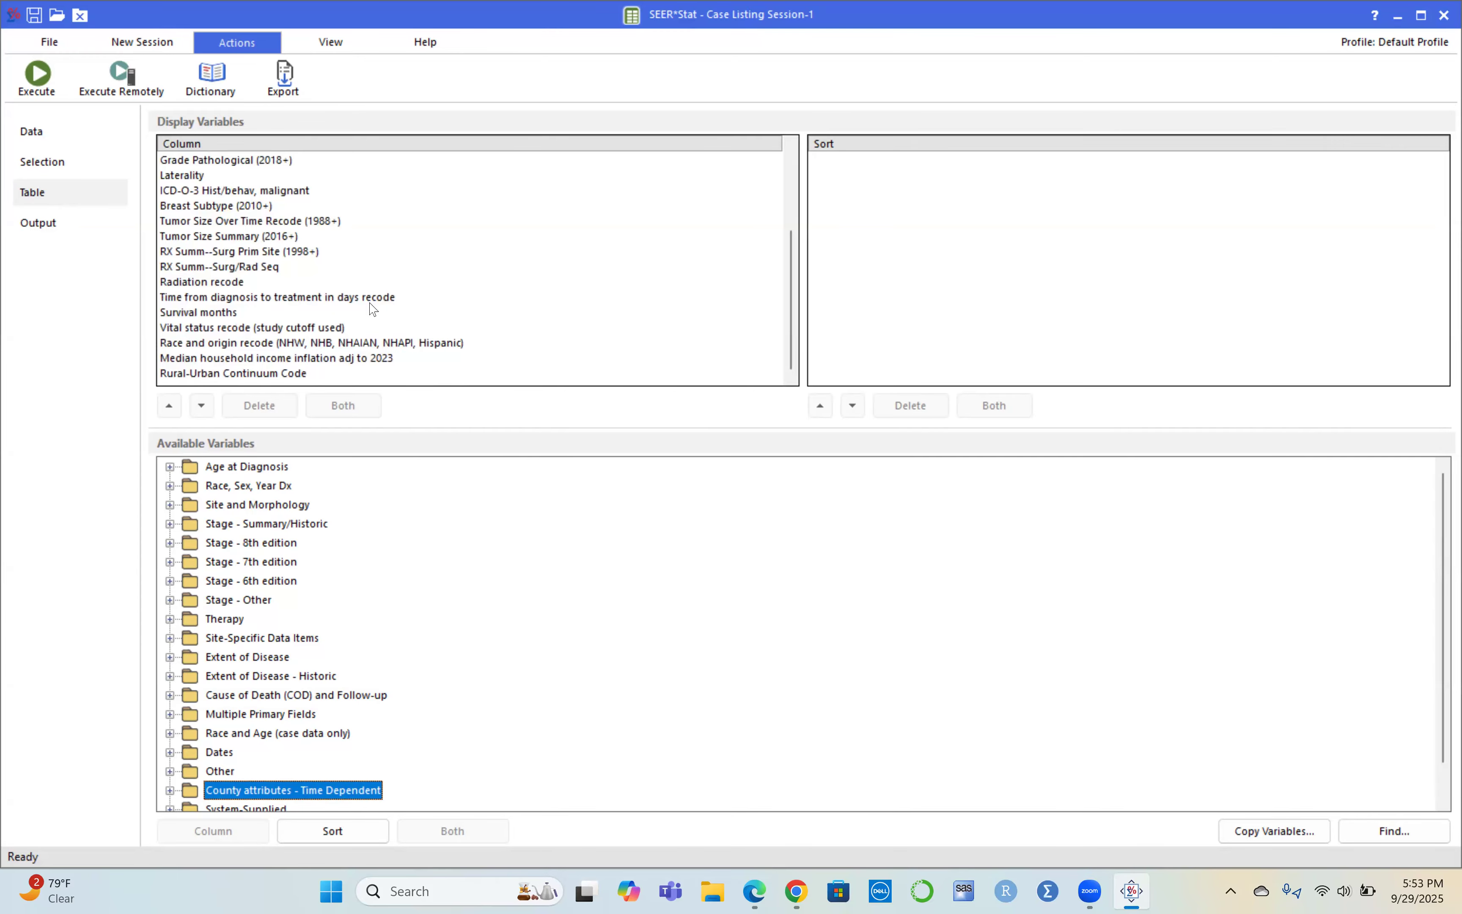
scroll(373, 309, "up", 3)
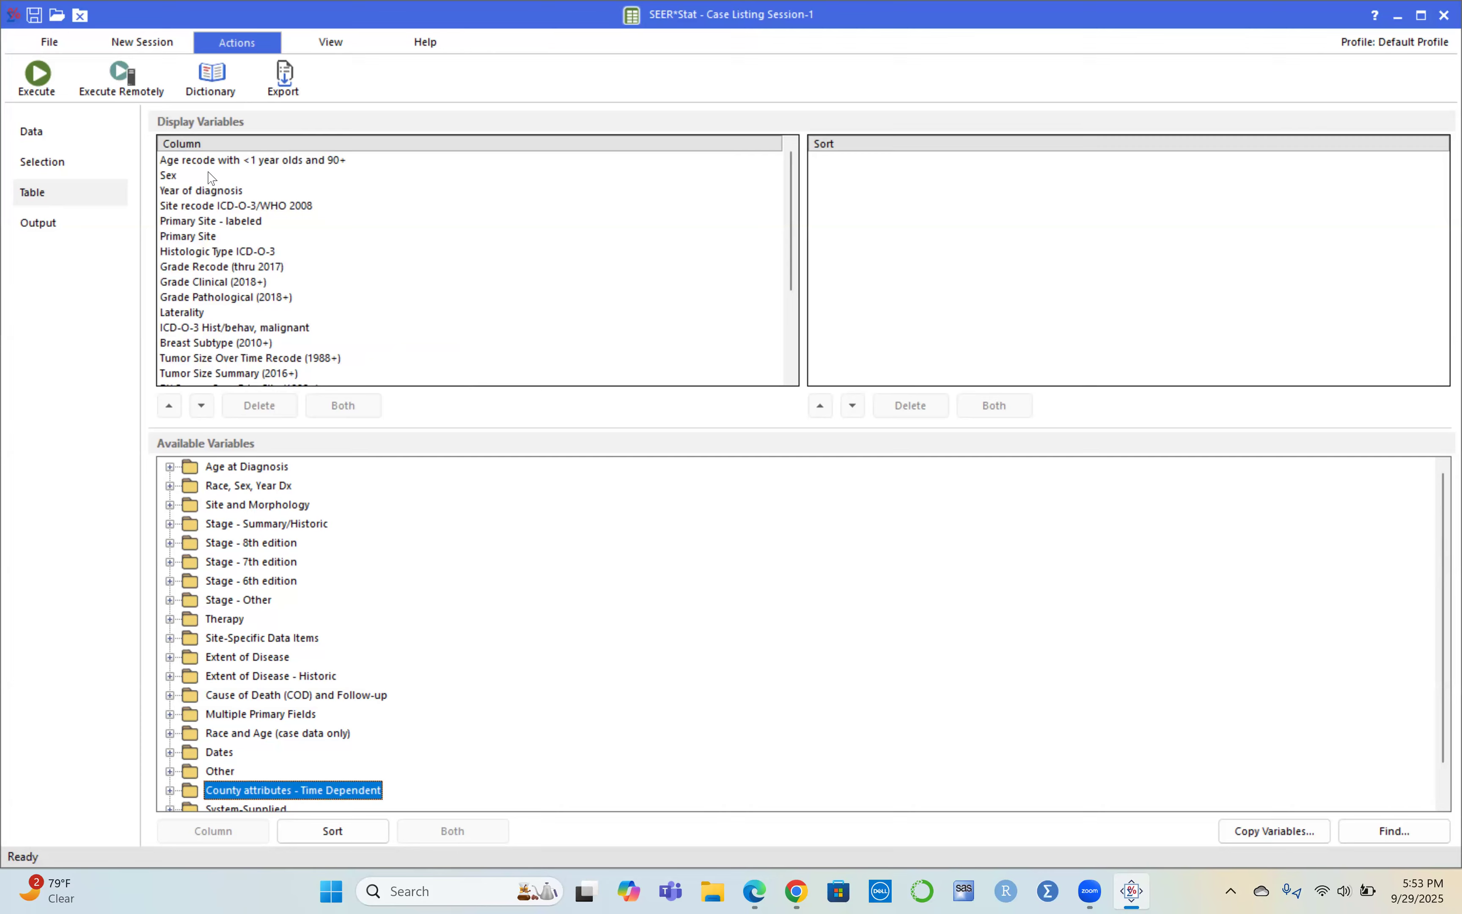
left_click(220, 162)
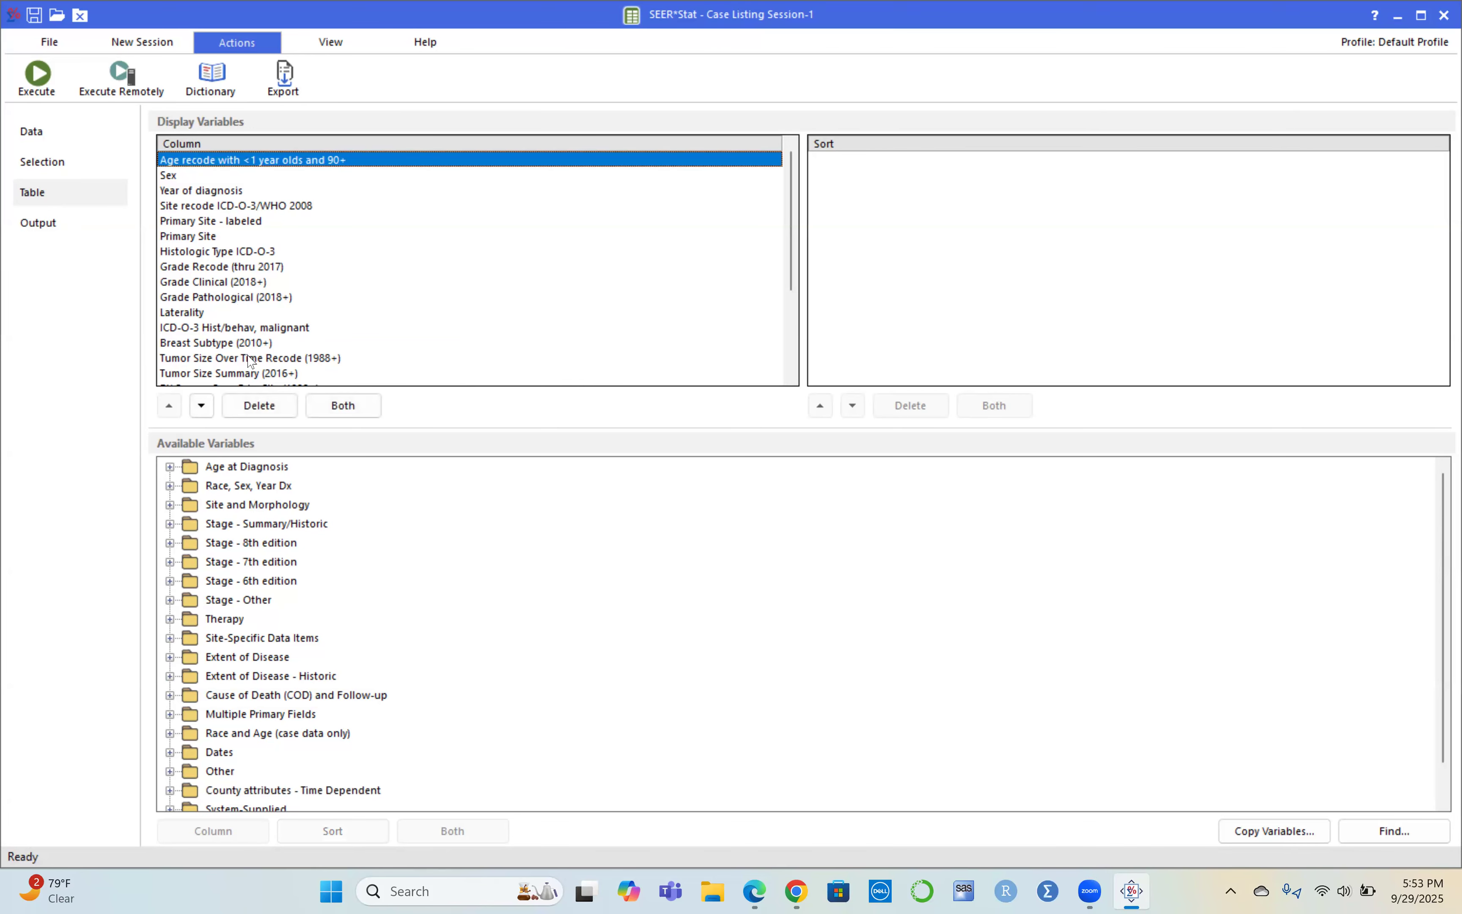
scroll(250, 361, "down", 3)
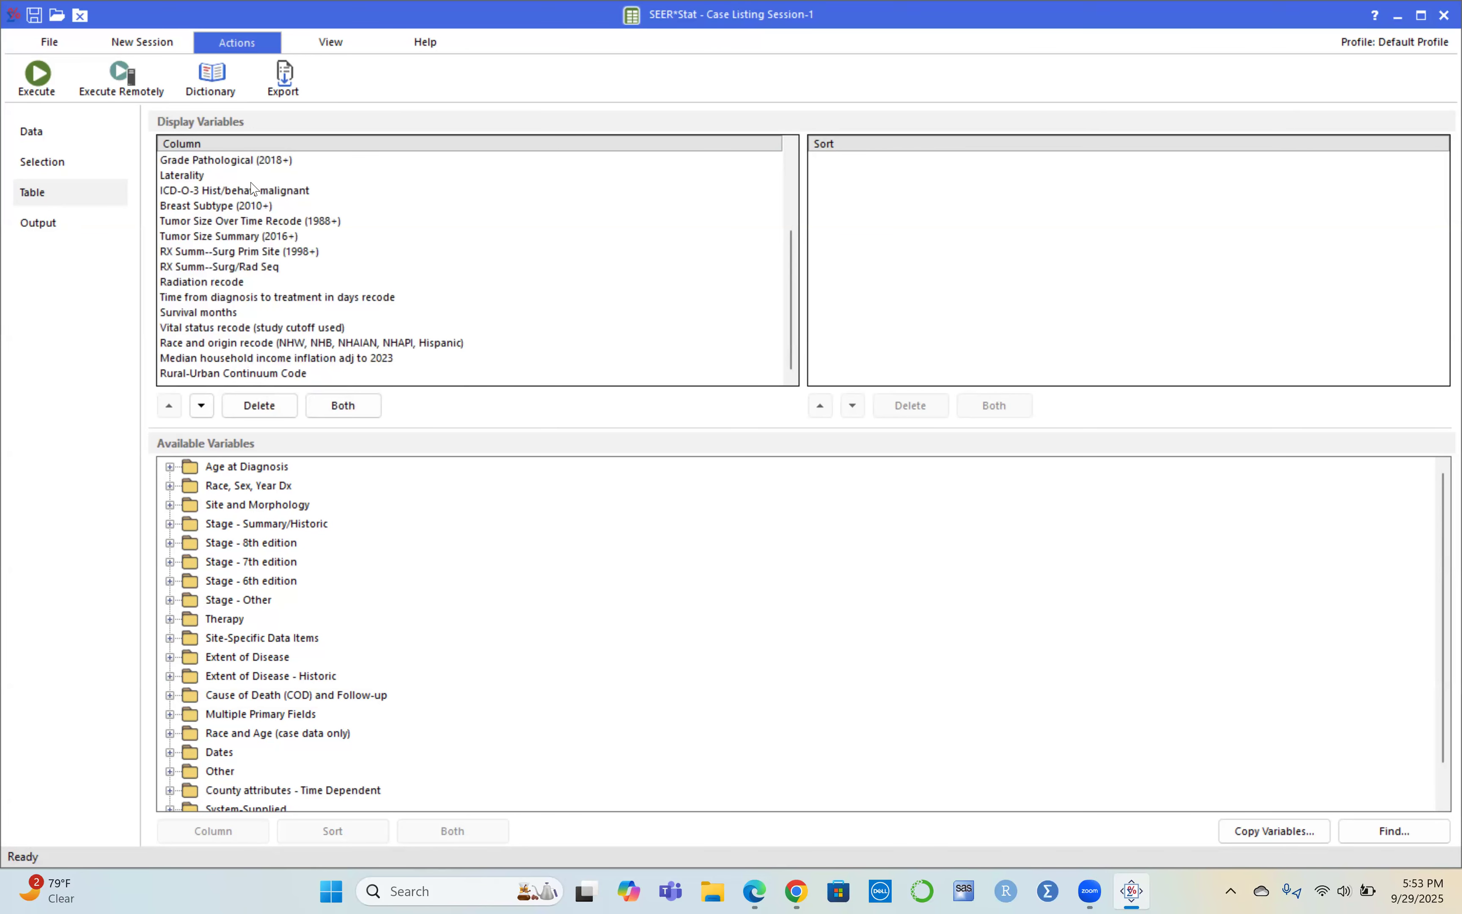
scroll(251, 189, "up", 3)
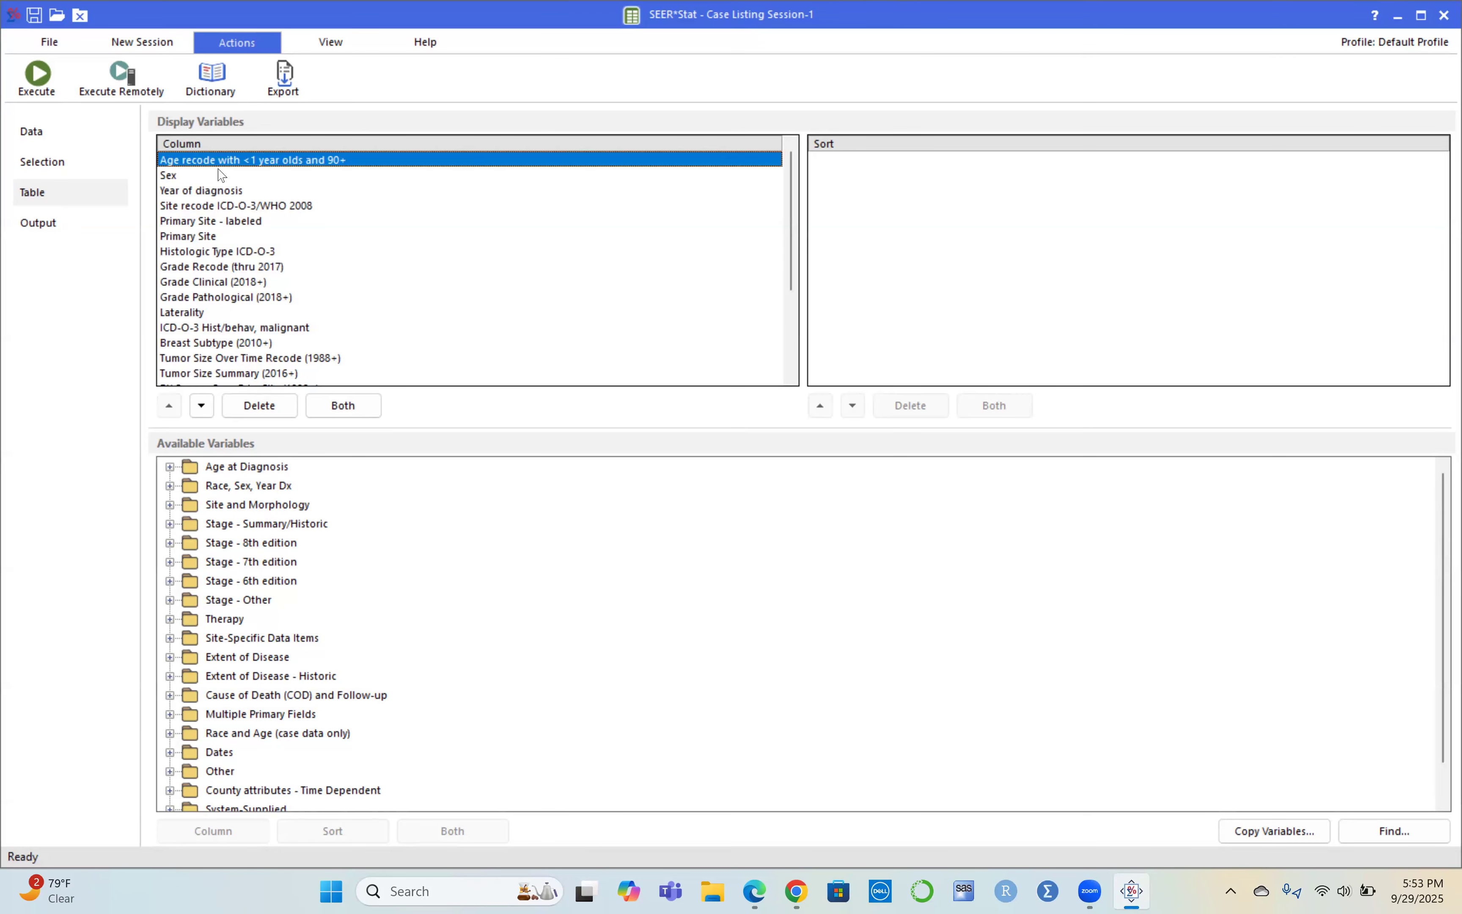
left_click(181, 192)
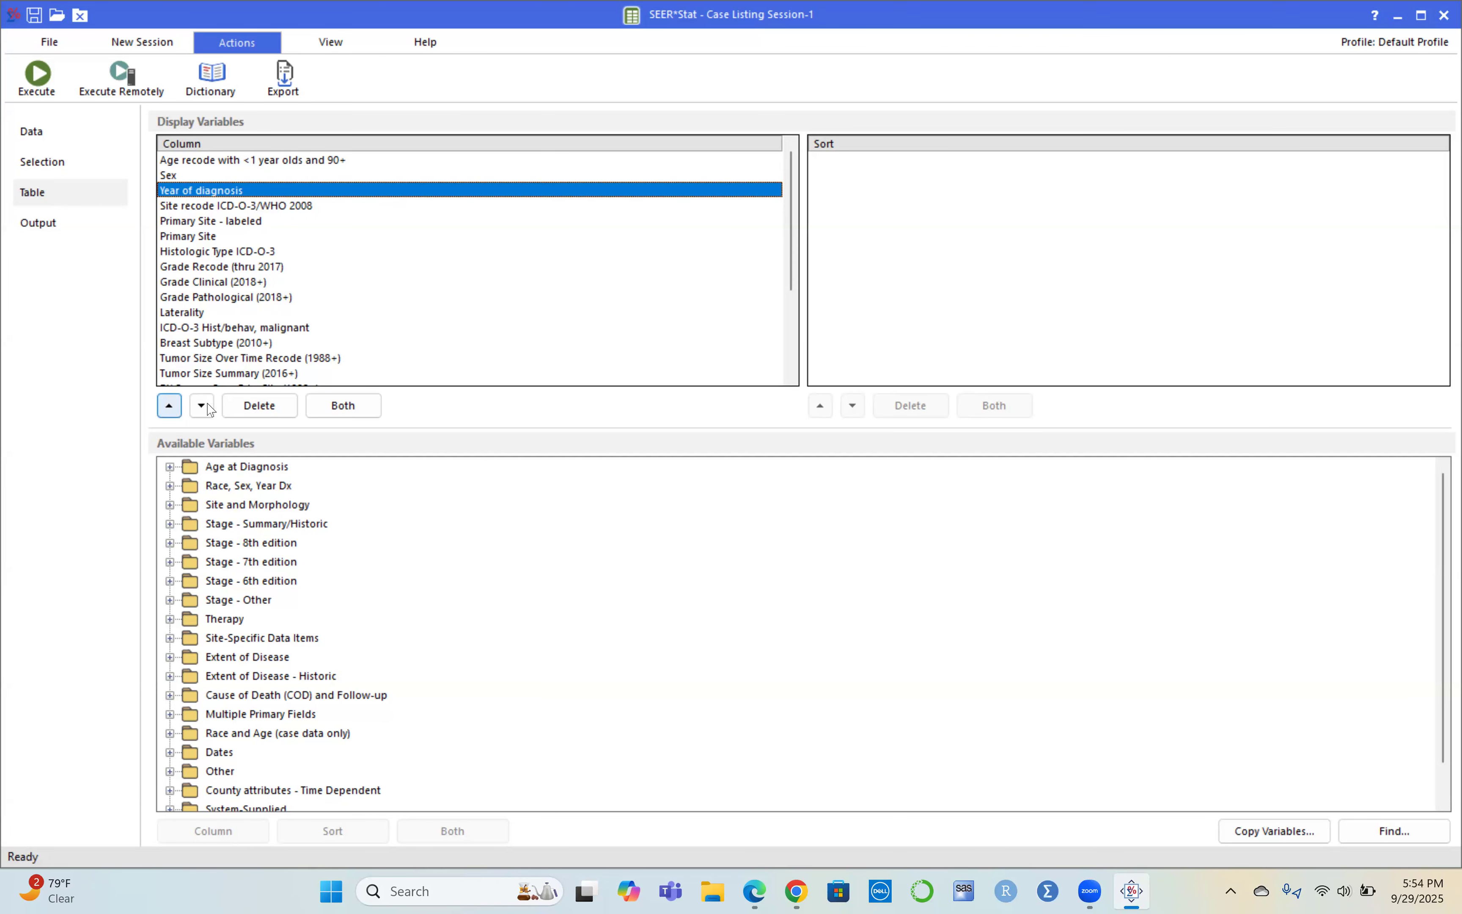
left_click(170, 405)
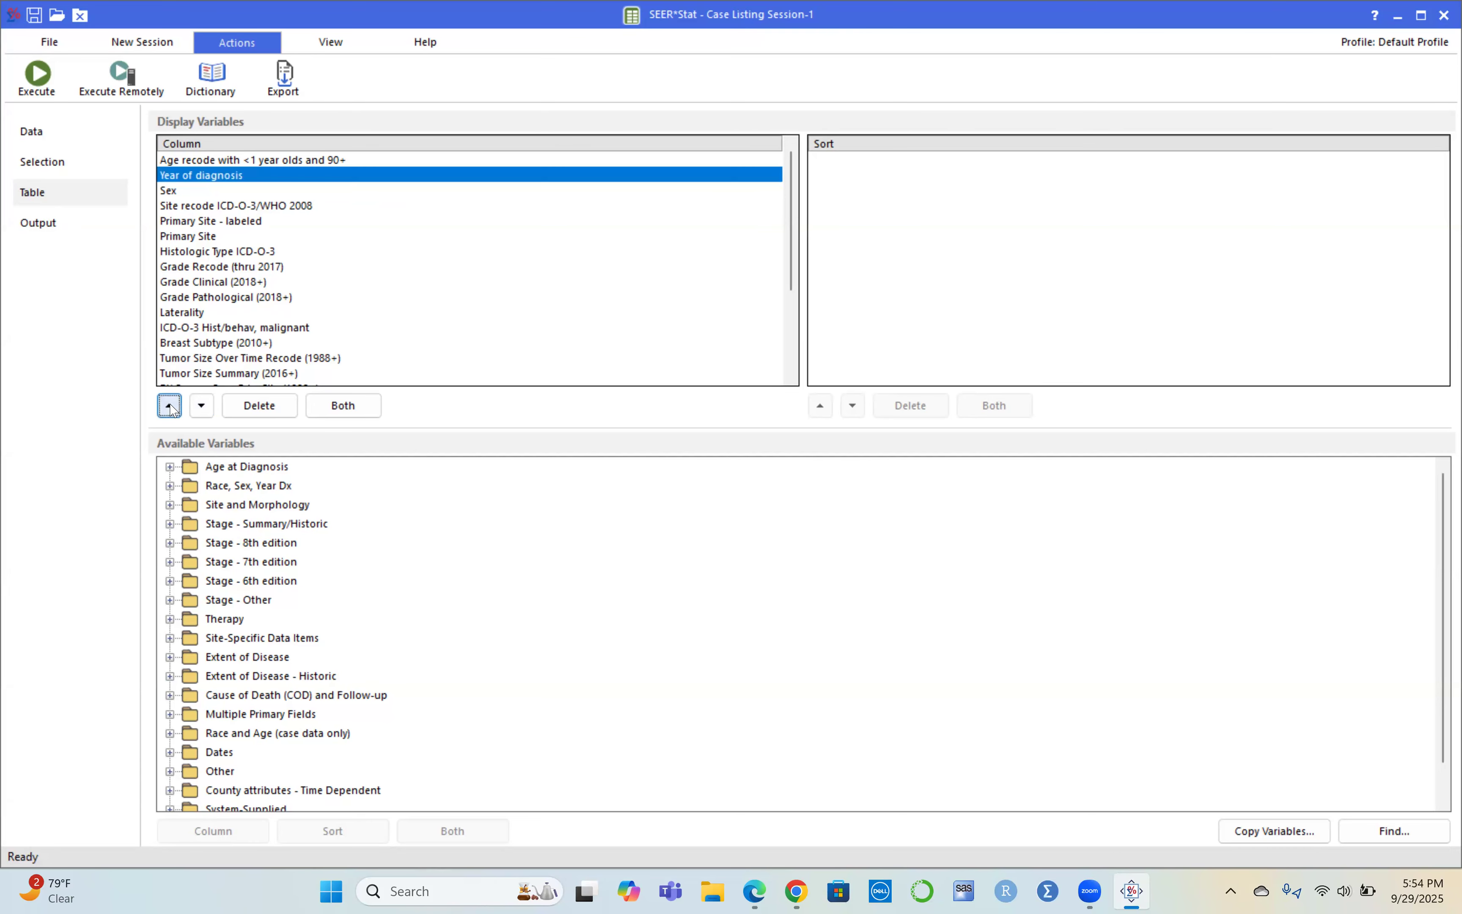
left_click(169, 406)
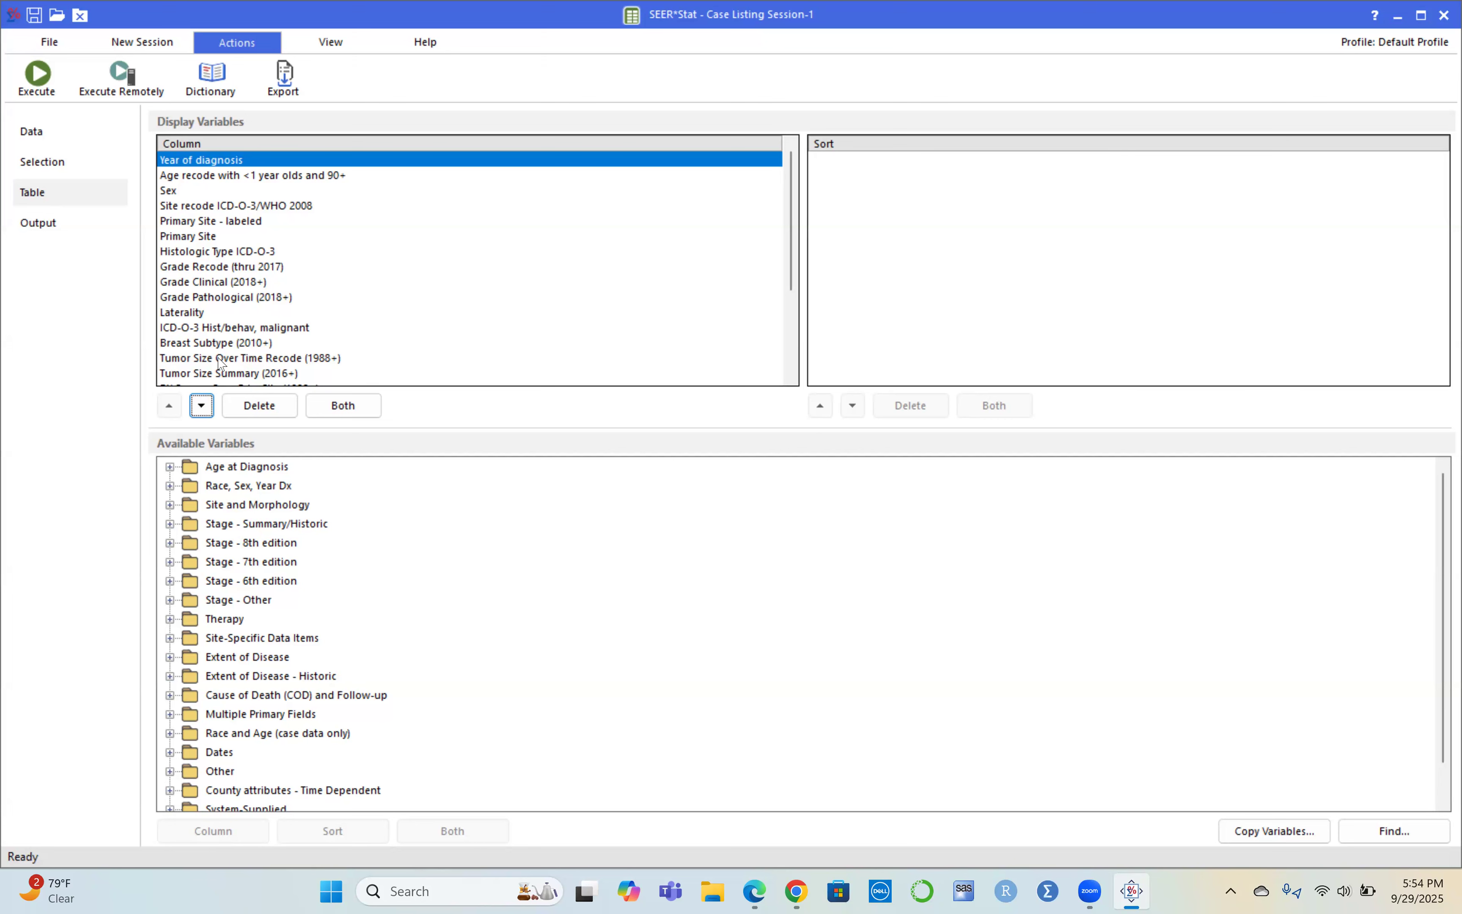
Move the Race and origin recode, Median household income and Rural-Urban Continuum Code columns together to directly after Sex
scroll(239, 330, "down", 4)
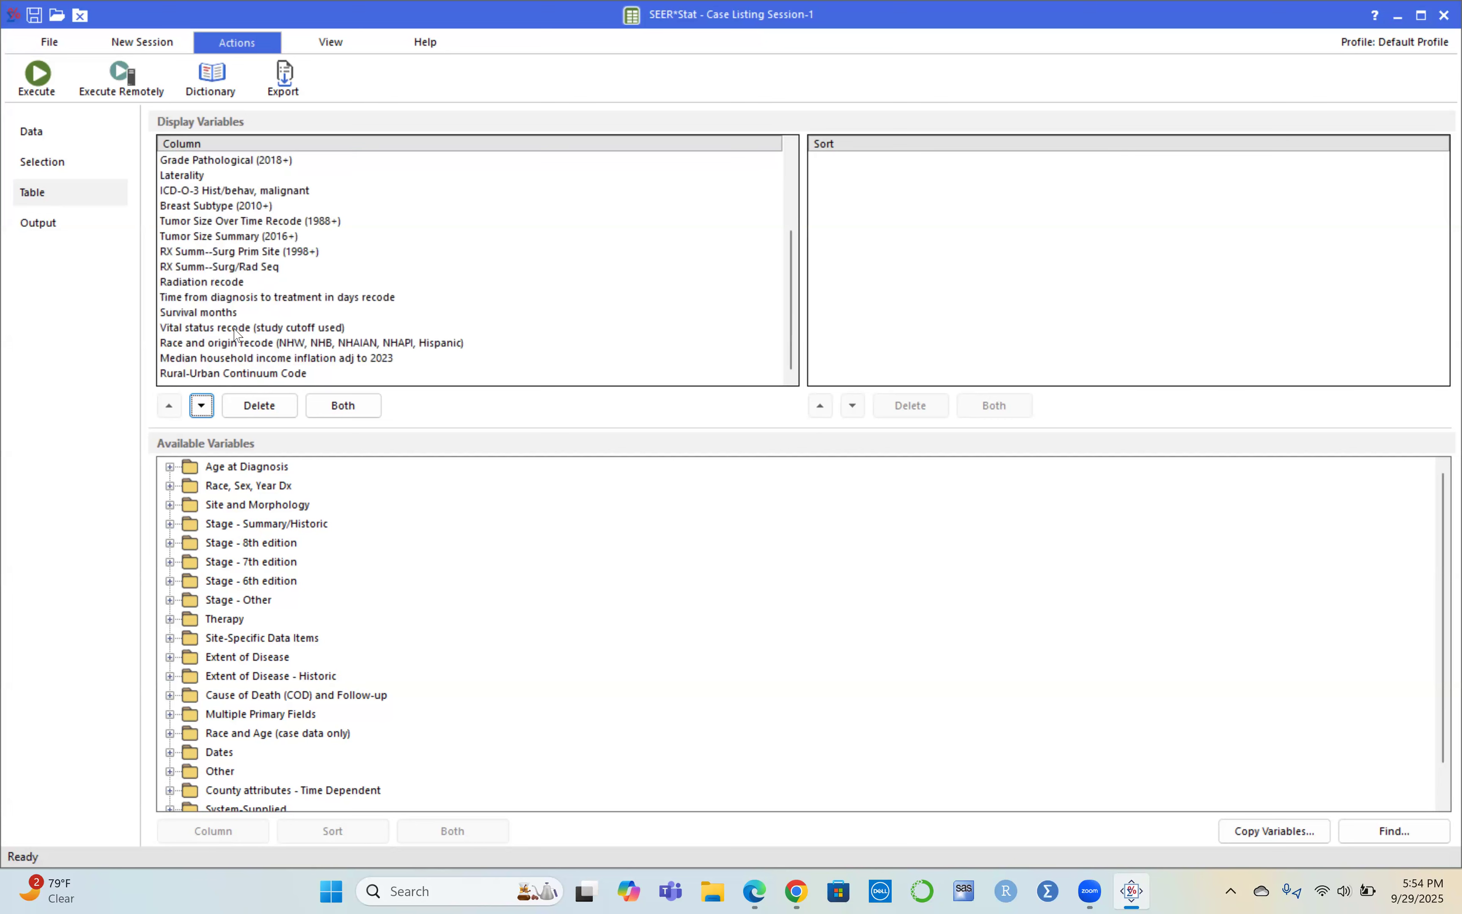
left_click(192, 344)
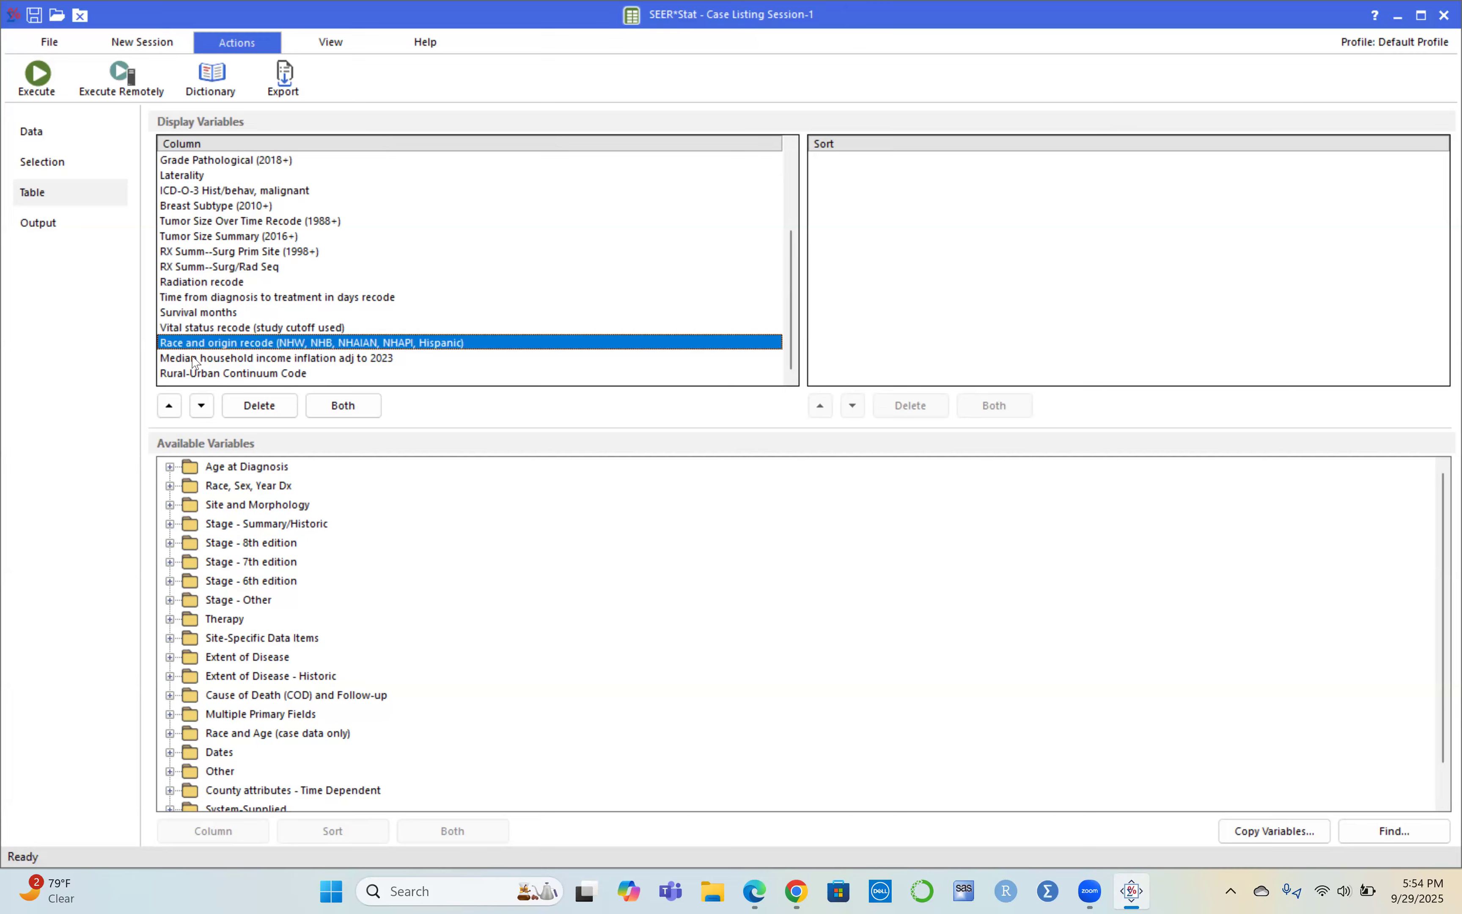
left_click(193, 359, "ctrl")
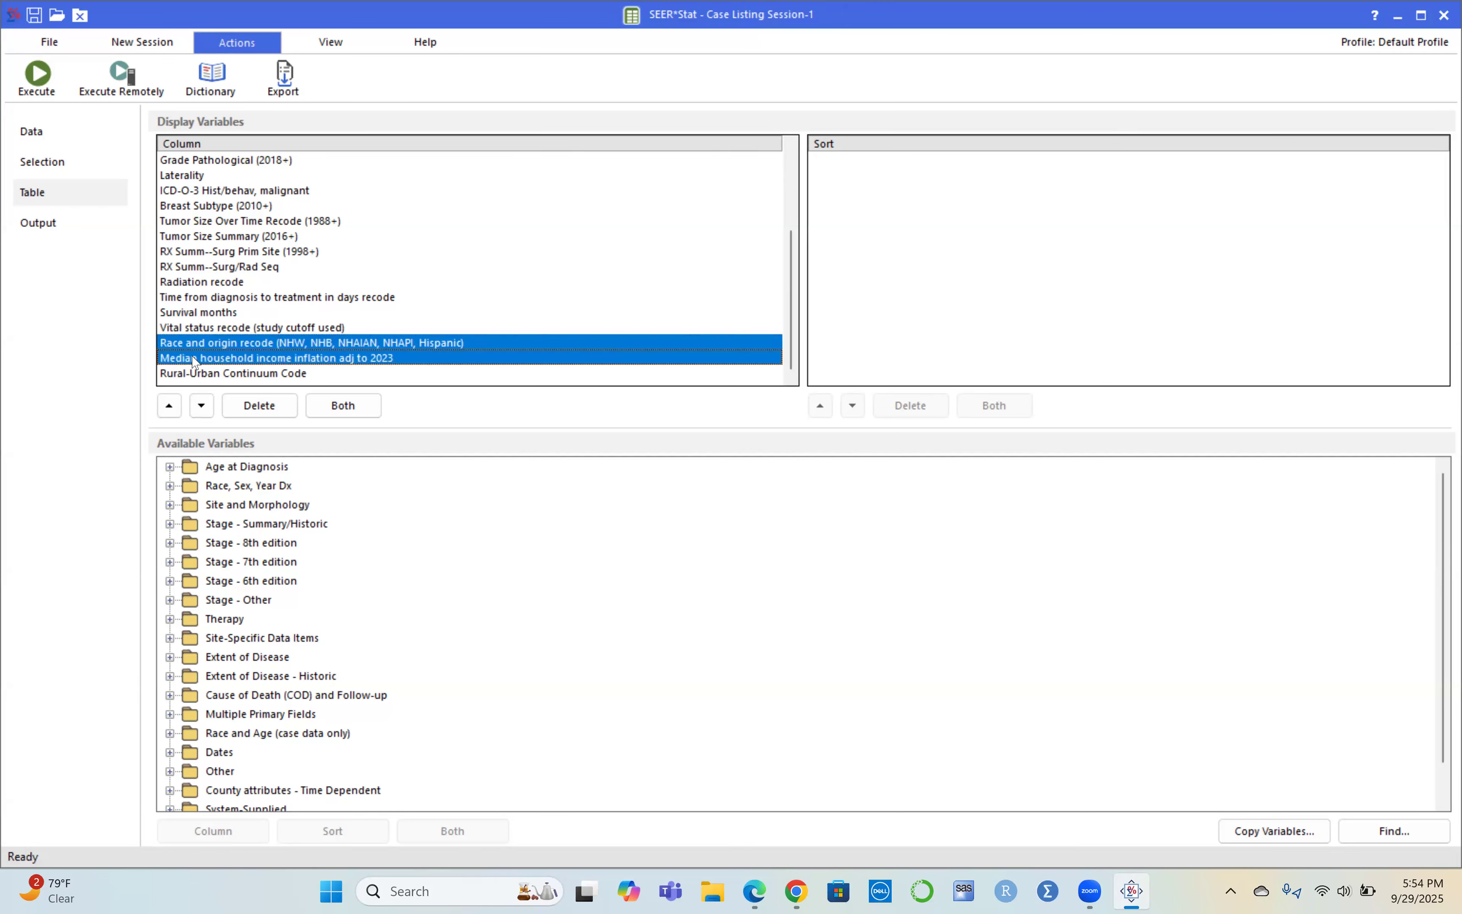
left_click(178, 374, "ctrl")
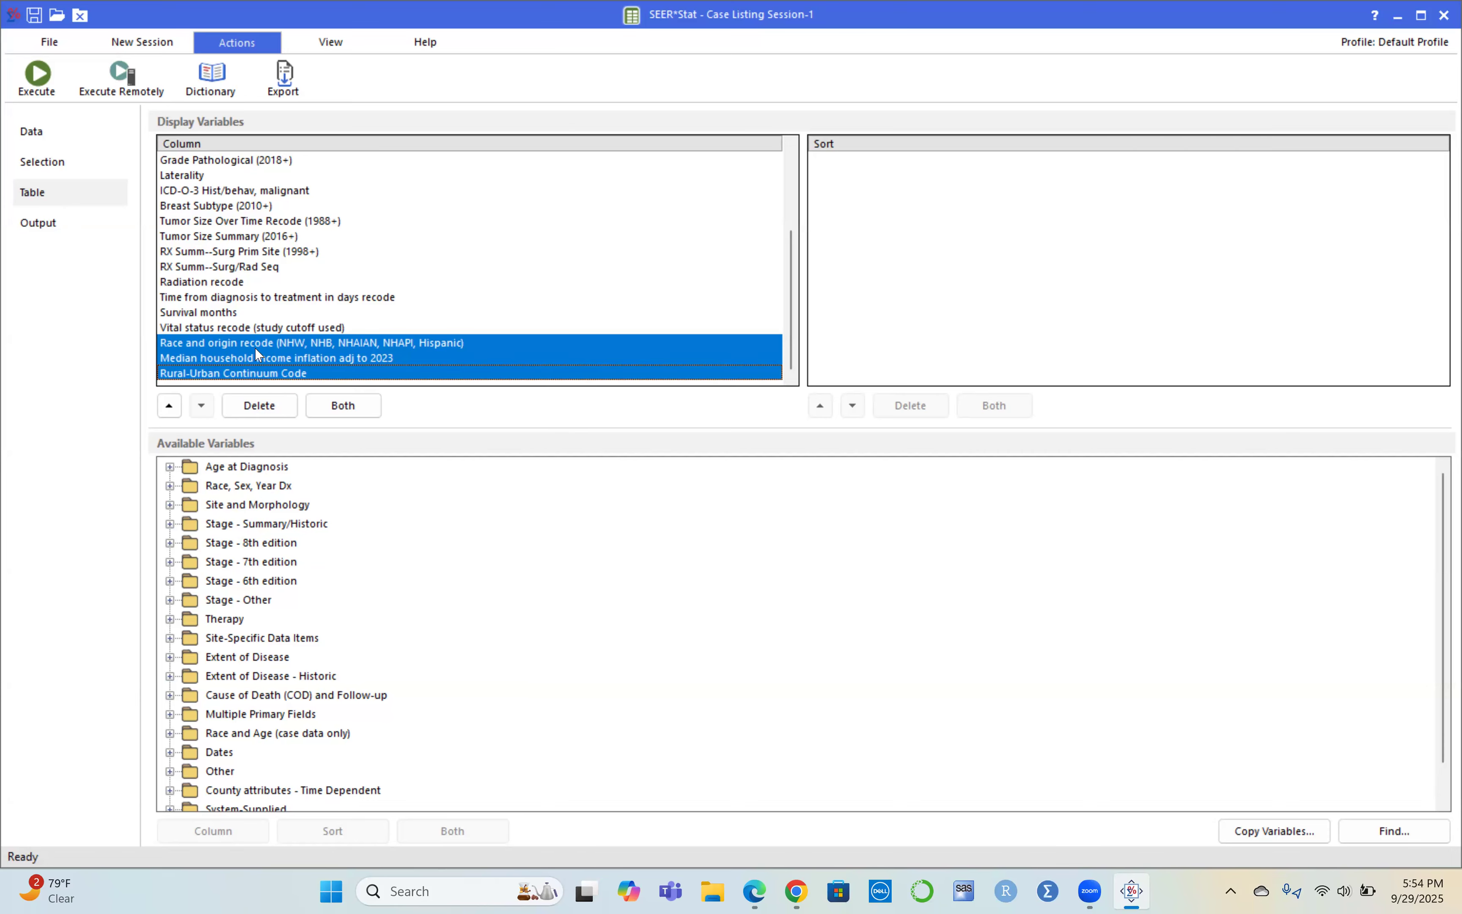
left_click(170, 405)
left_click(170, 406)
left_click(170, 405)
left_click(170, 406)
left_click(170, 406)
left_click(169, 406)
left_click(170, 406)
left_click(170, 406)
left_click(169, 406)
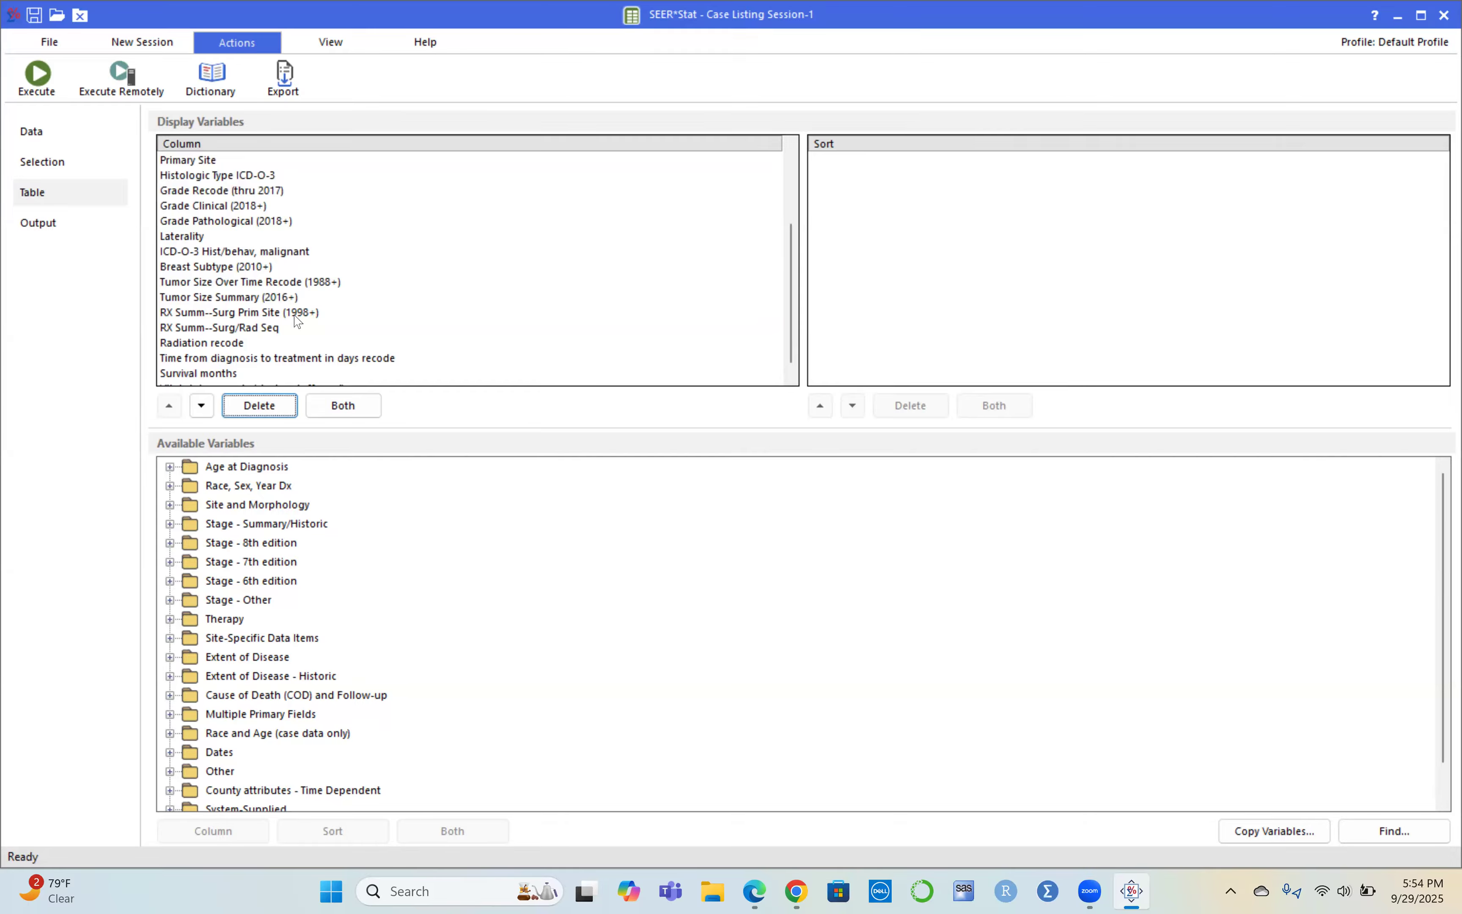
scroll(298, 322, "up", 3)
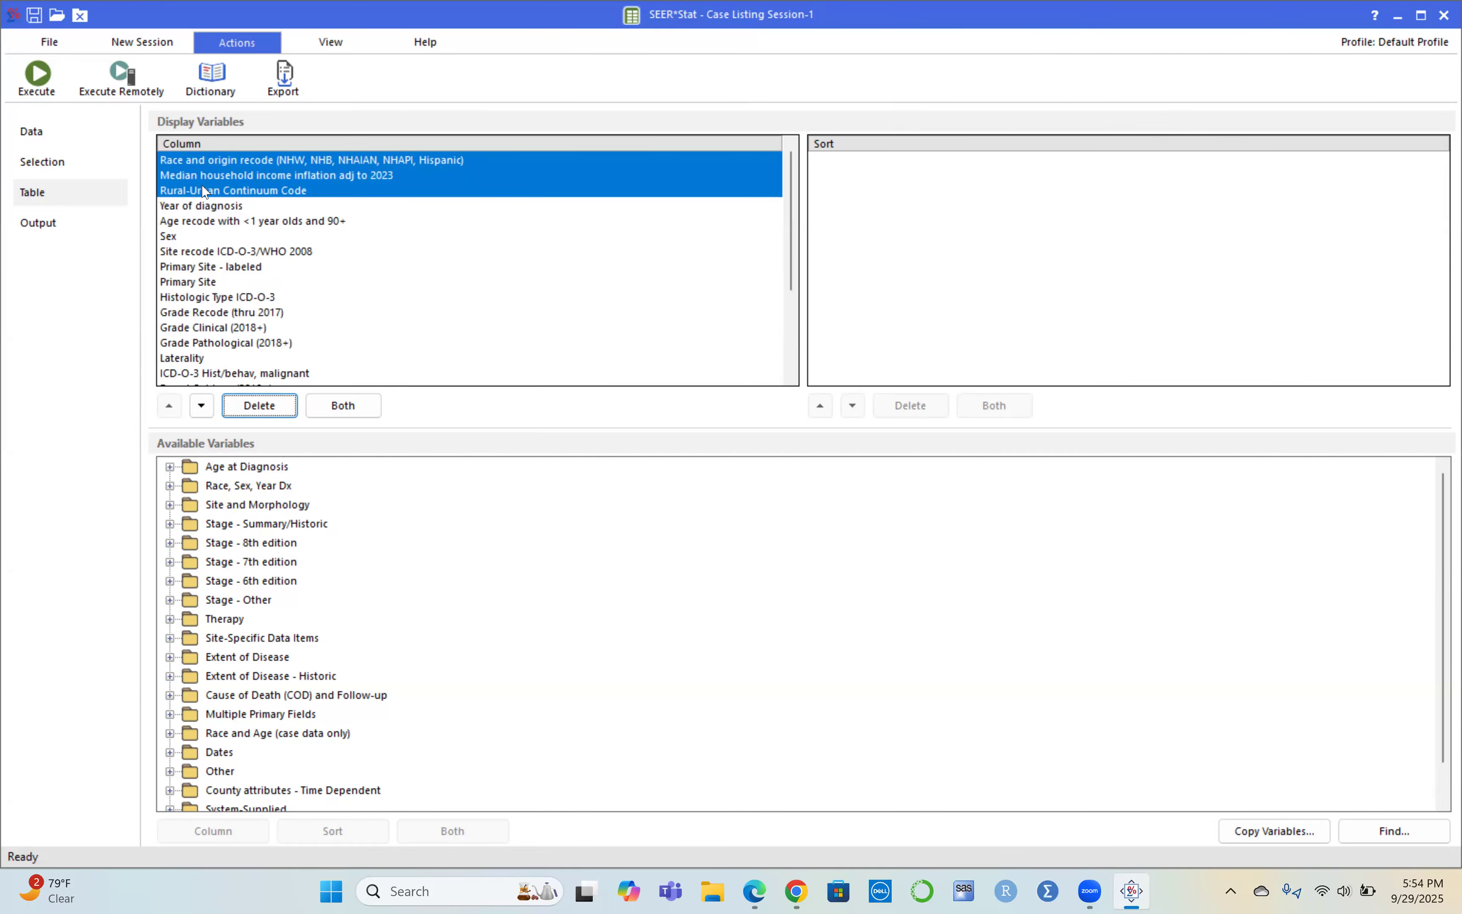
left_click(202, 406)
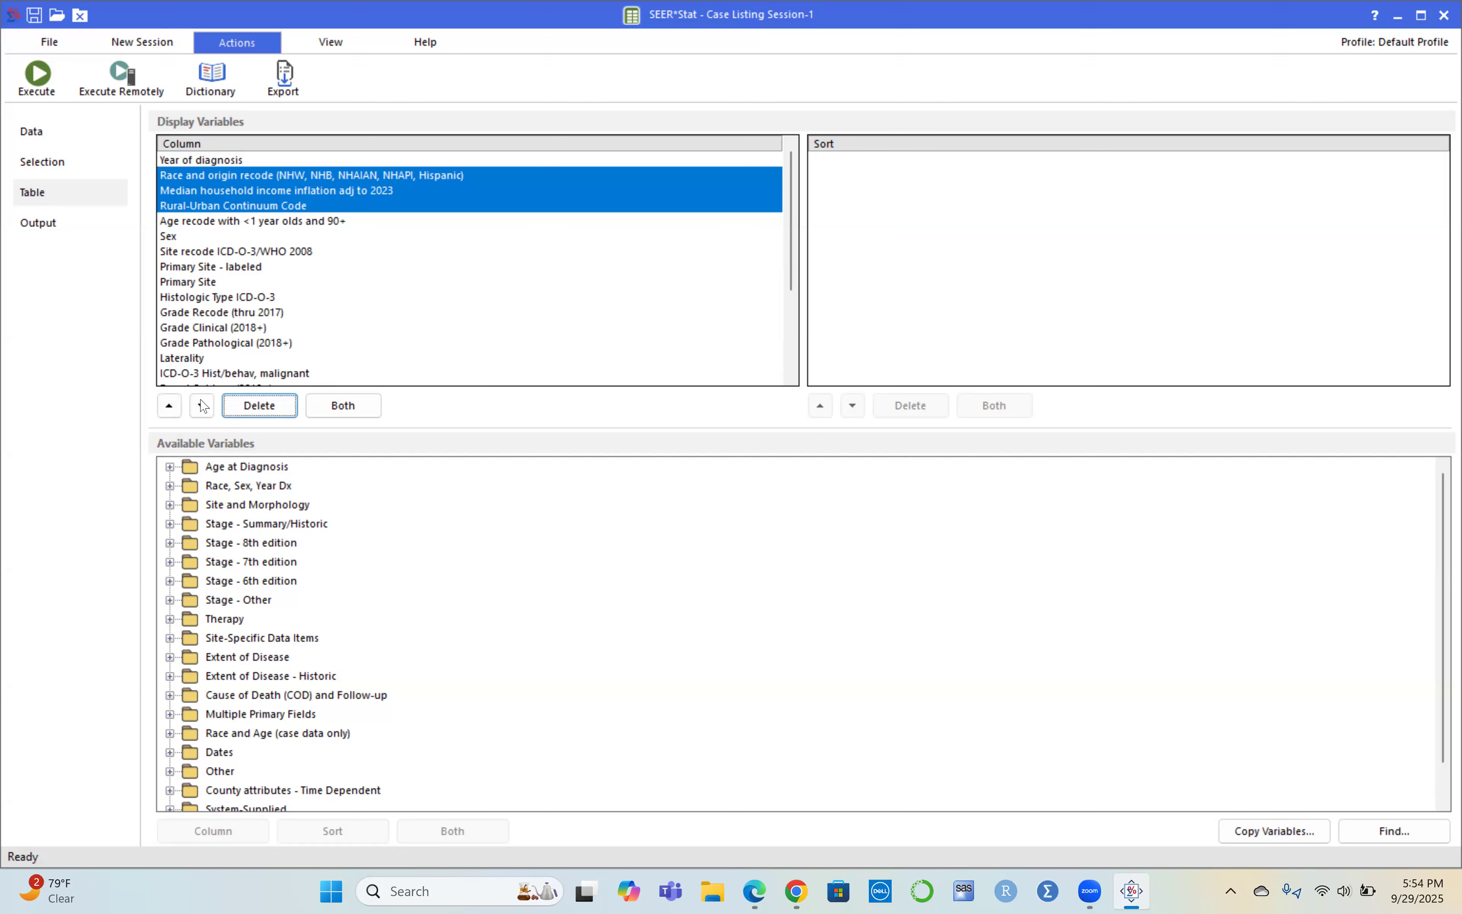
left_click(202, 405)
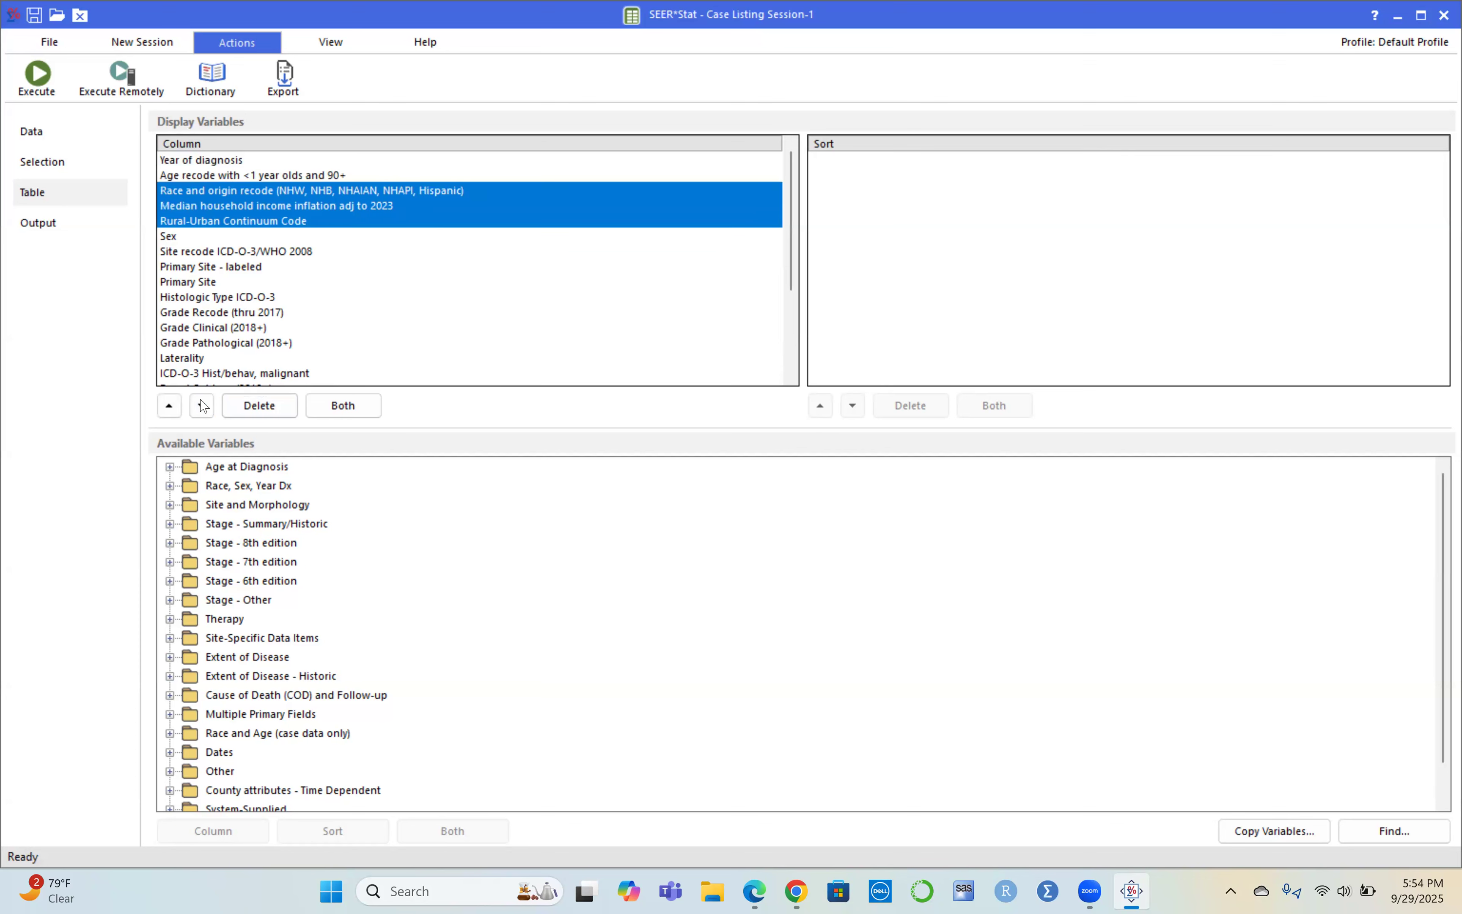
left_click(202, 405)
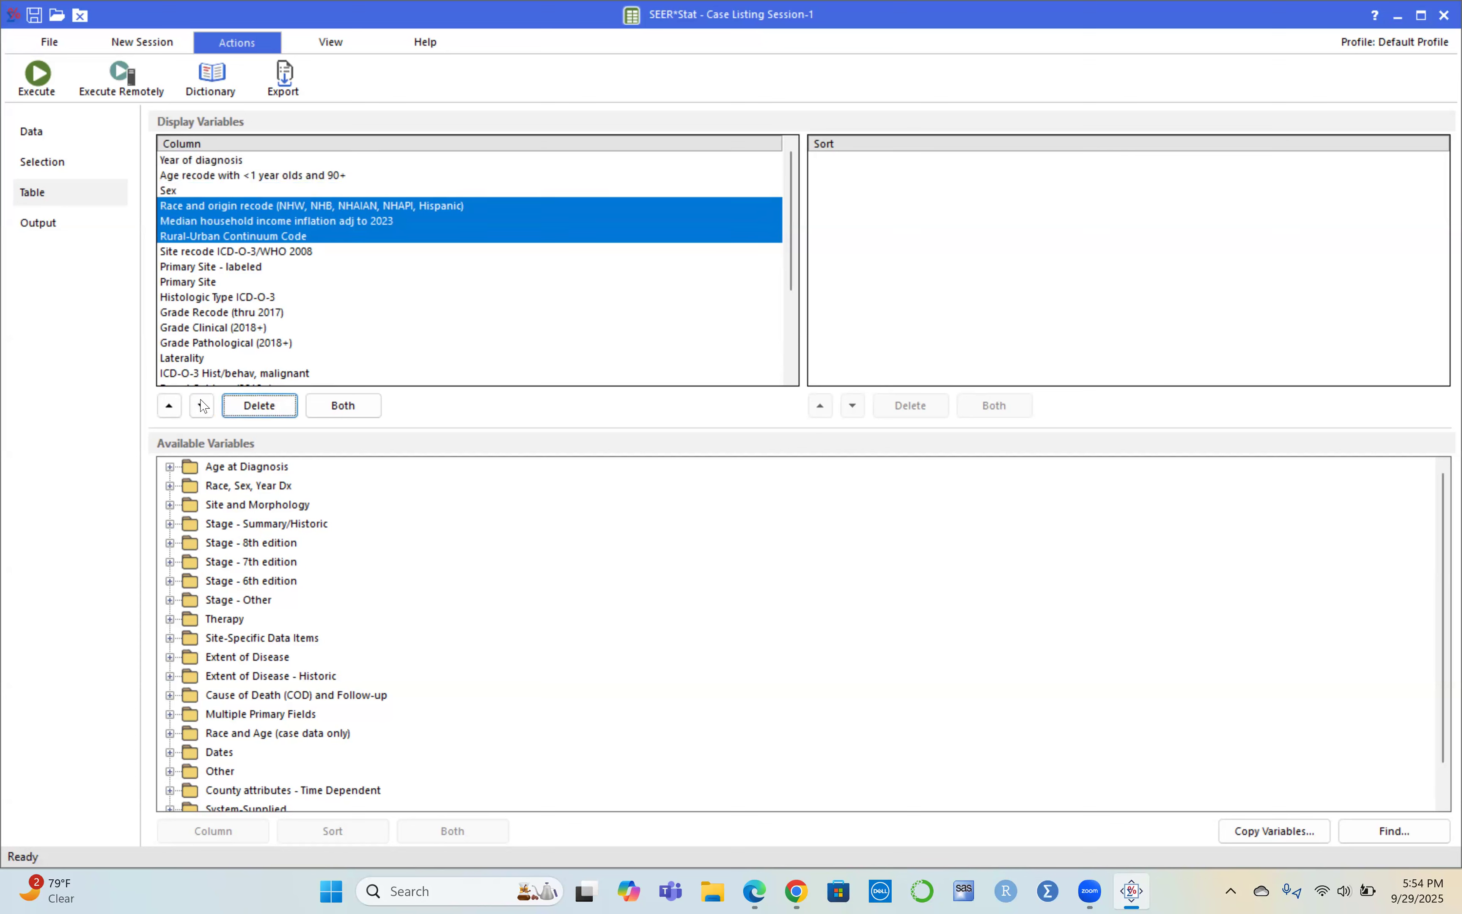
left_click(359, 235)
Review the order of the table columns from Year of diagnosis through Vital status recode
scroll(284, 280, "down", 3)
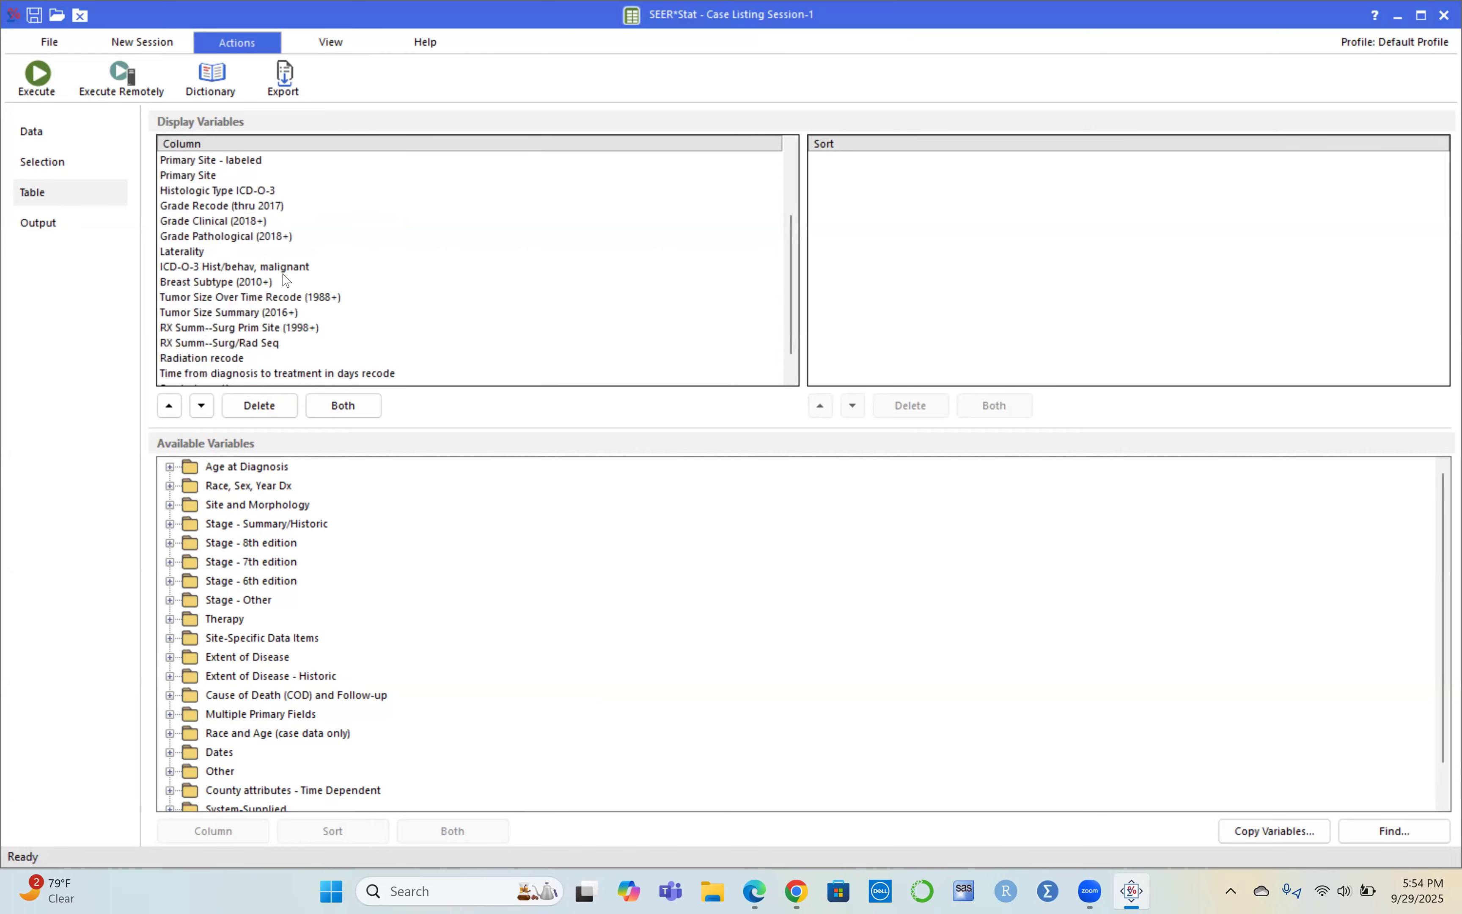
scroll(248, 273, "up", 3)
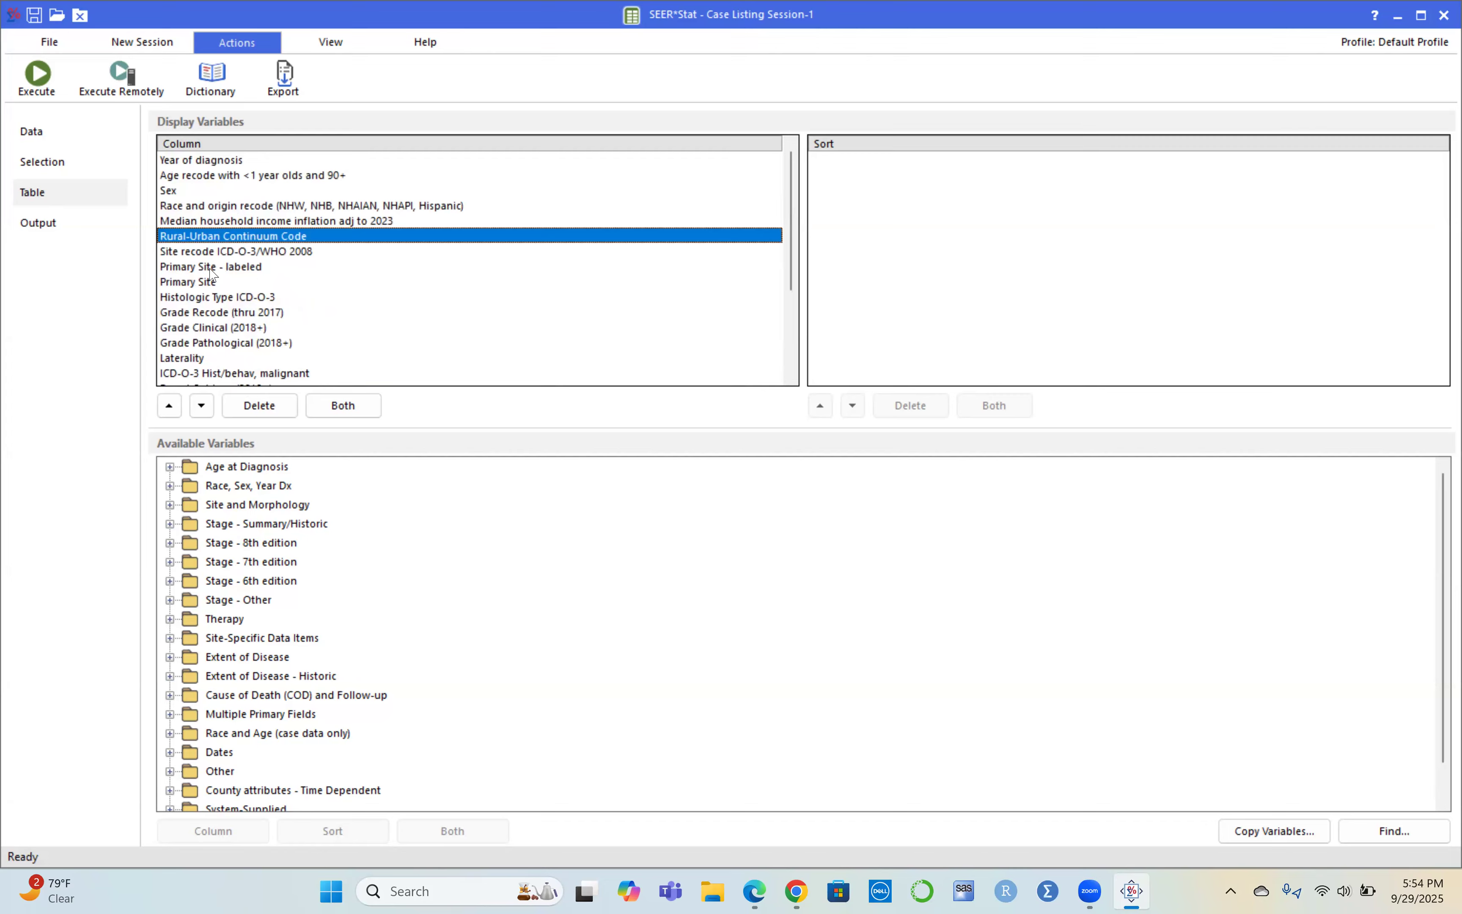
scroll(275, 332, "down", 2)
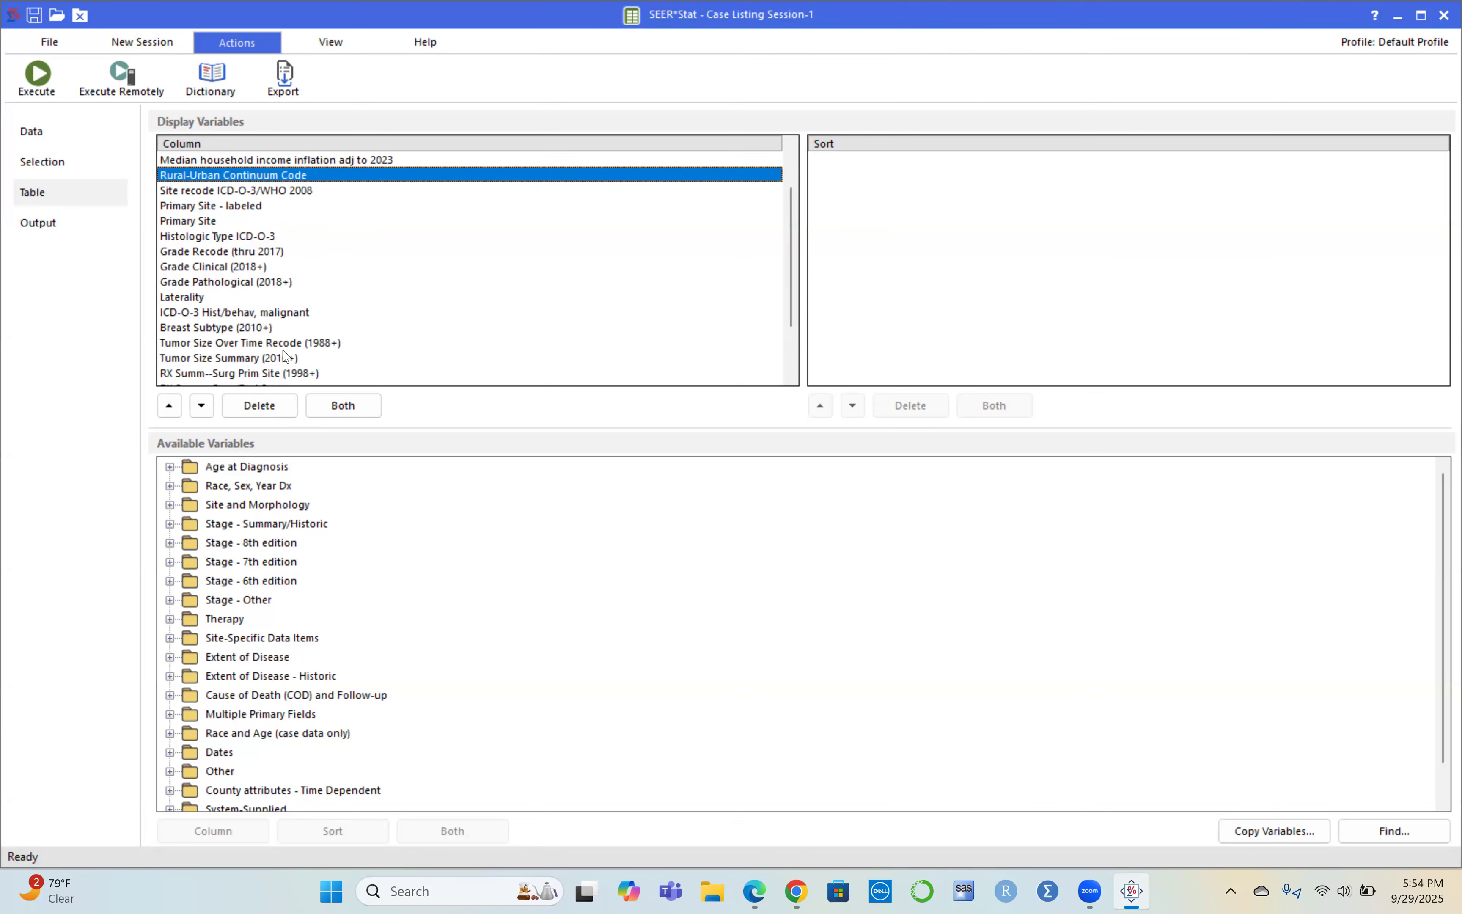
scroll(285, 356, "down", 2)
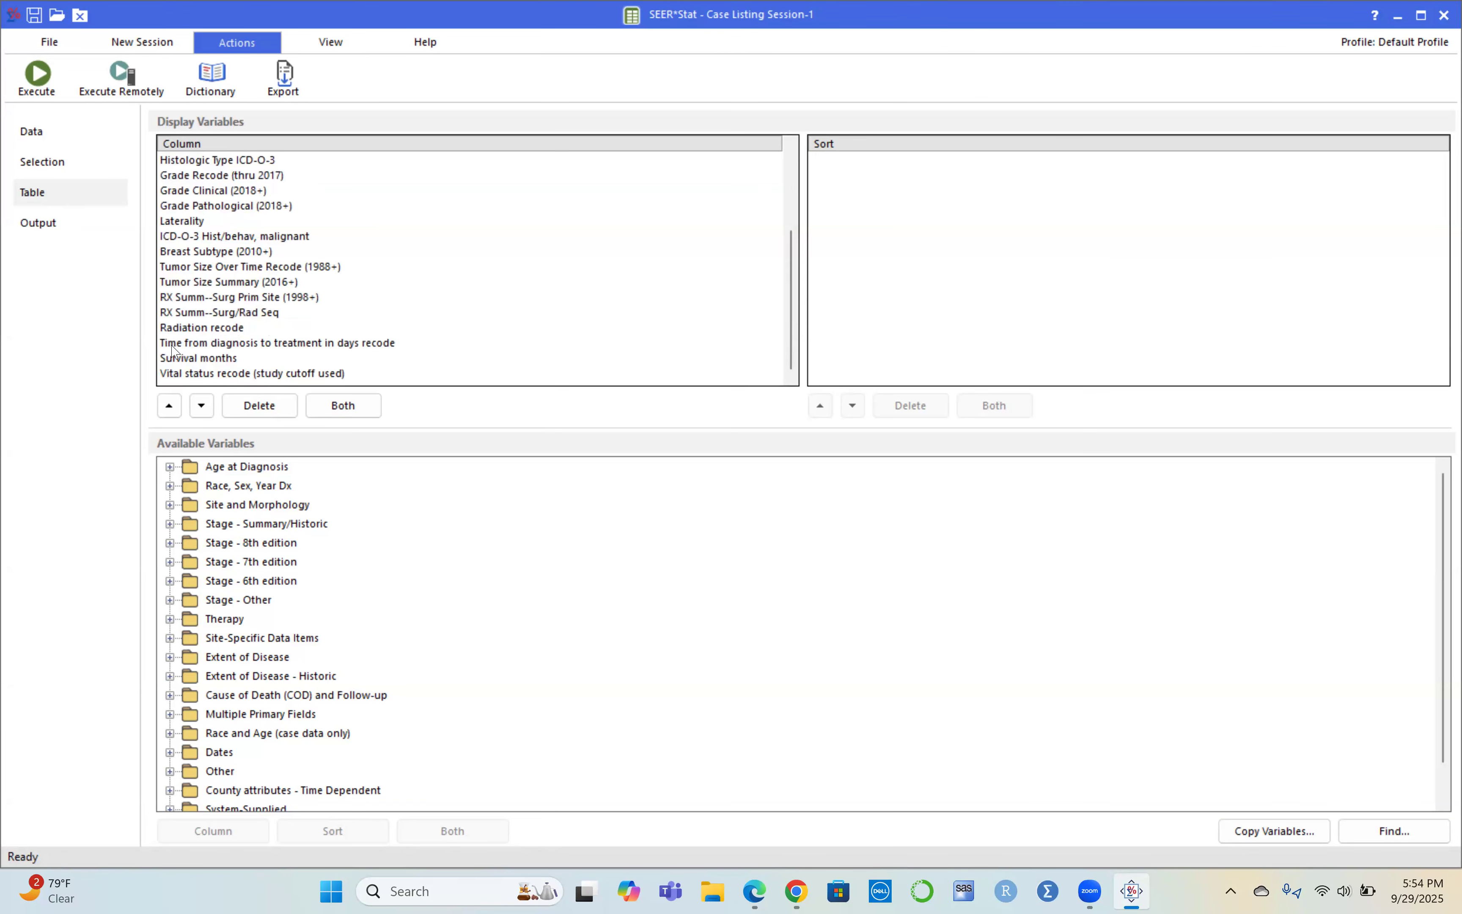
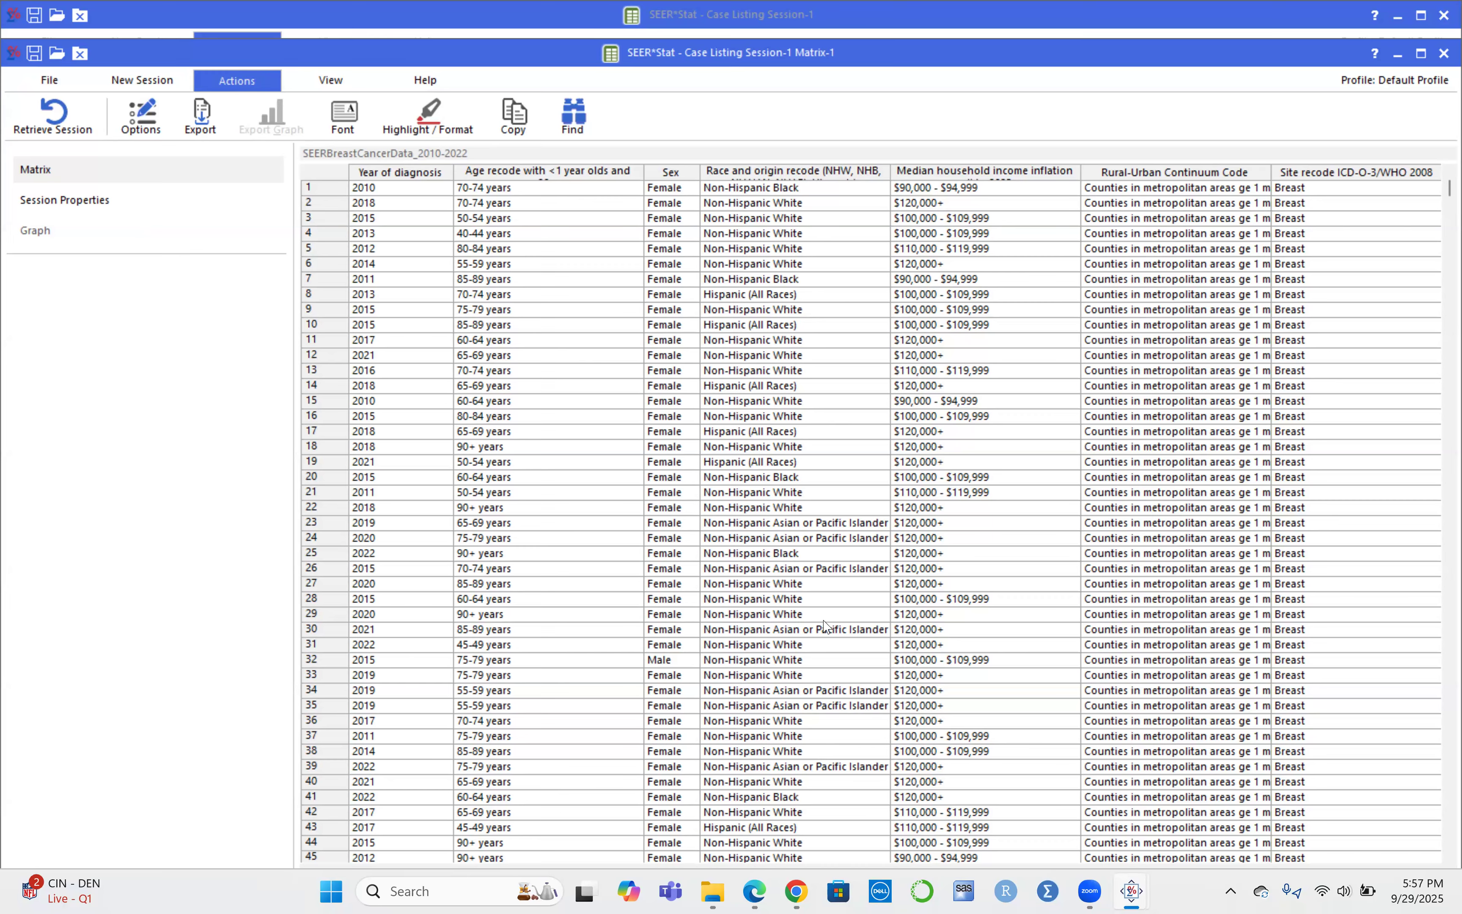
Examine the rows and columns of the SEERBreastCancerData_2010-2022 matrix, from the demographic variables through tumor, treatment and survival variables
scroll(958, 561, "down", 6)
scroll(959, 561, "up", 6)
left_click_drag(1244, 47, 1356, 9)
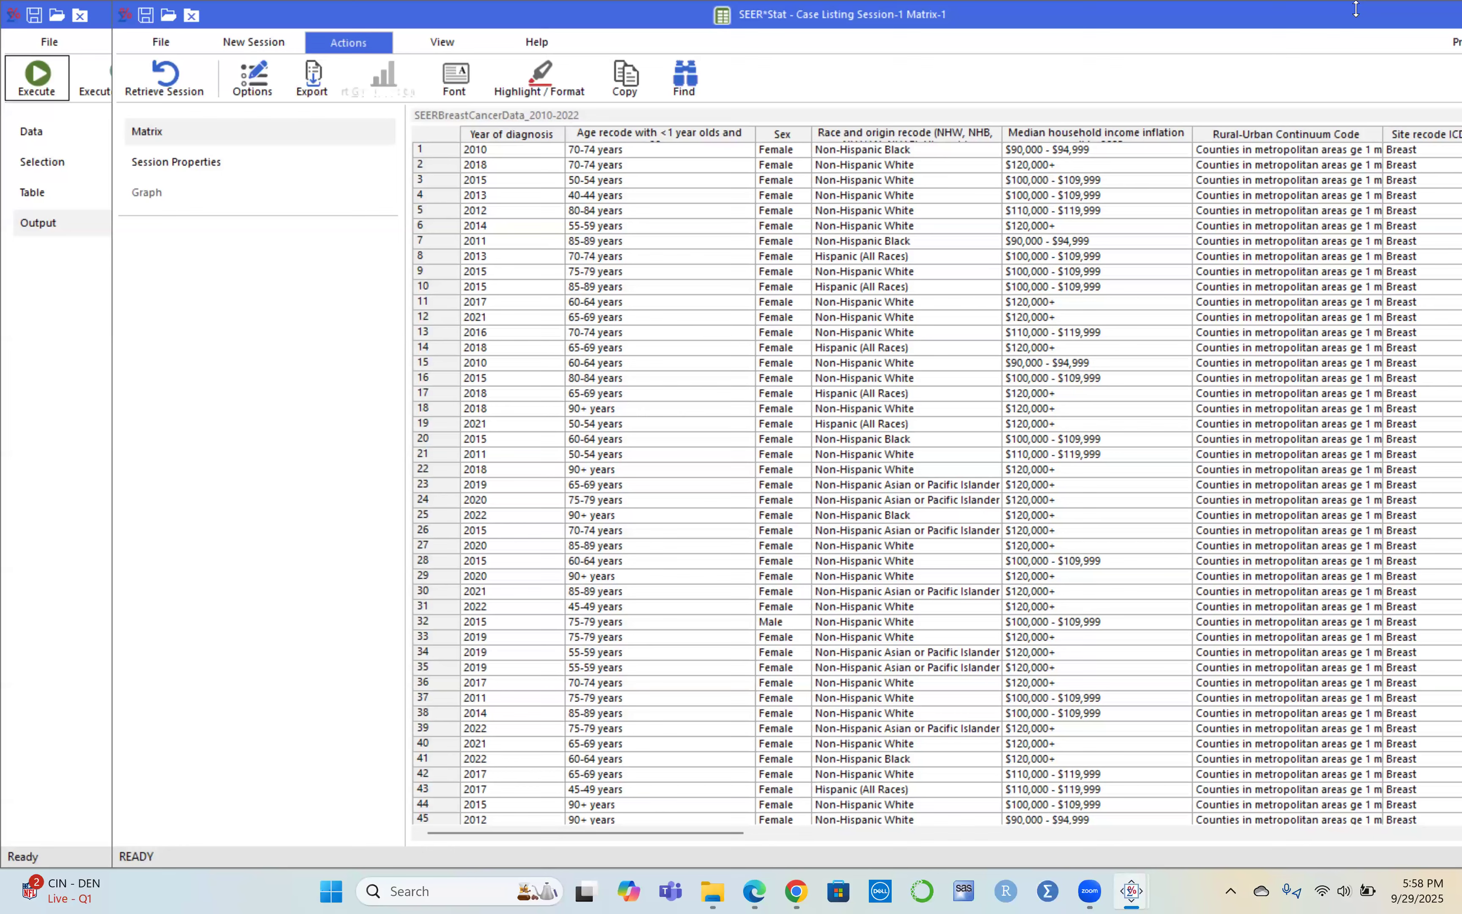
left_click_drag(718, 834, 939, 833)
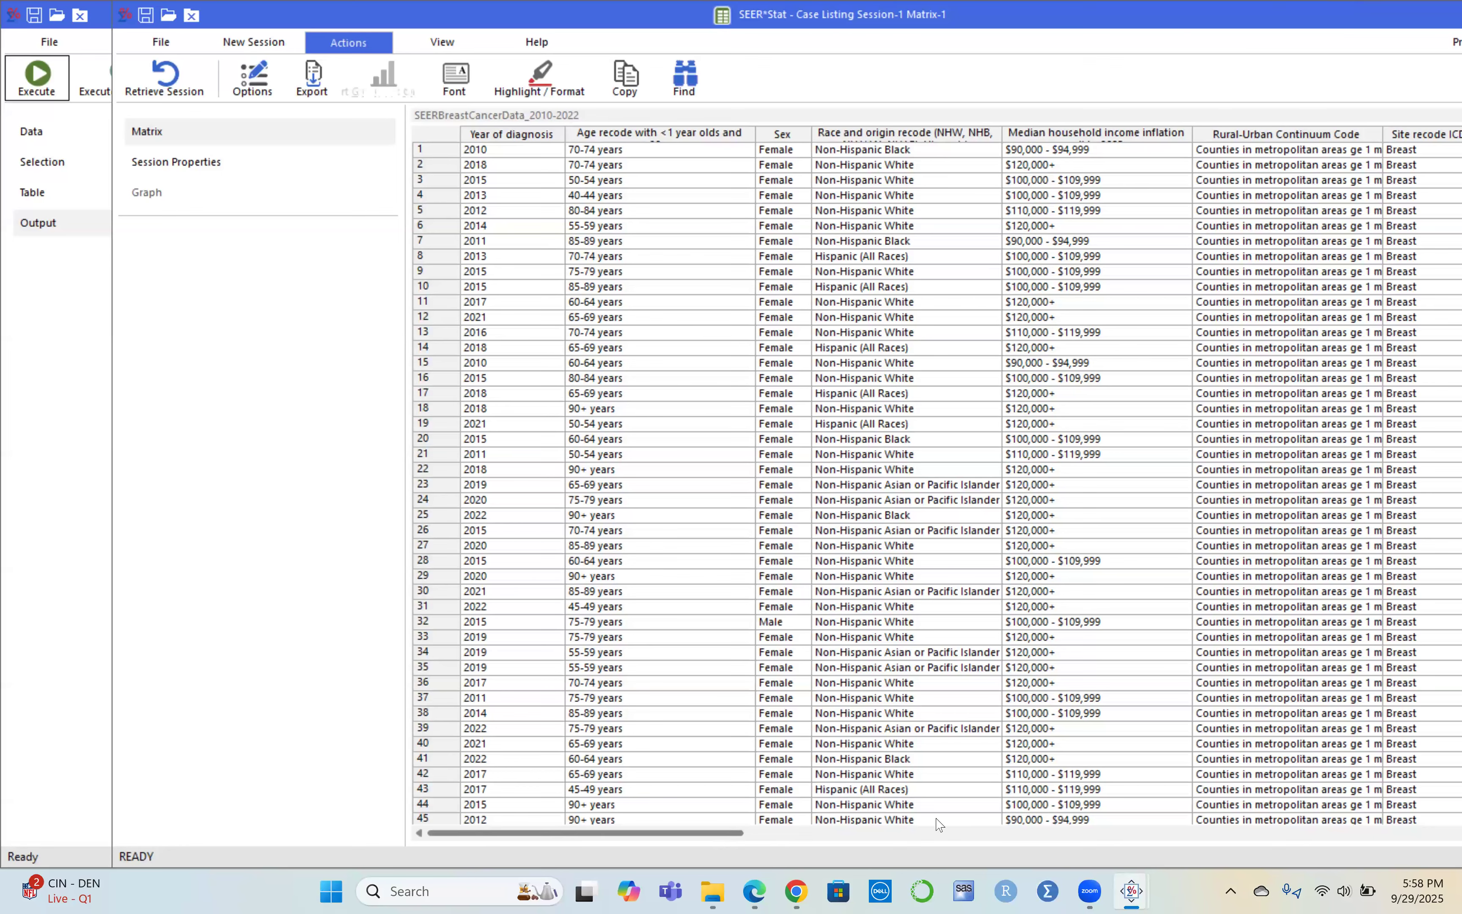
scroll(1435, 744, "right", 15)
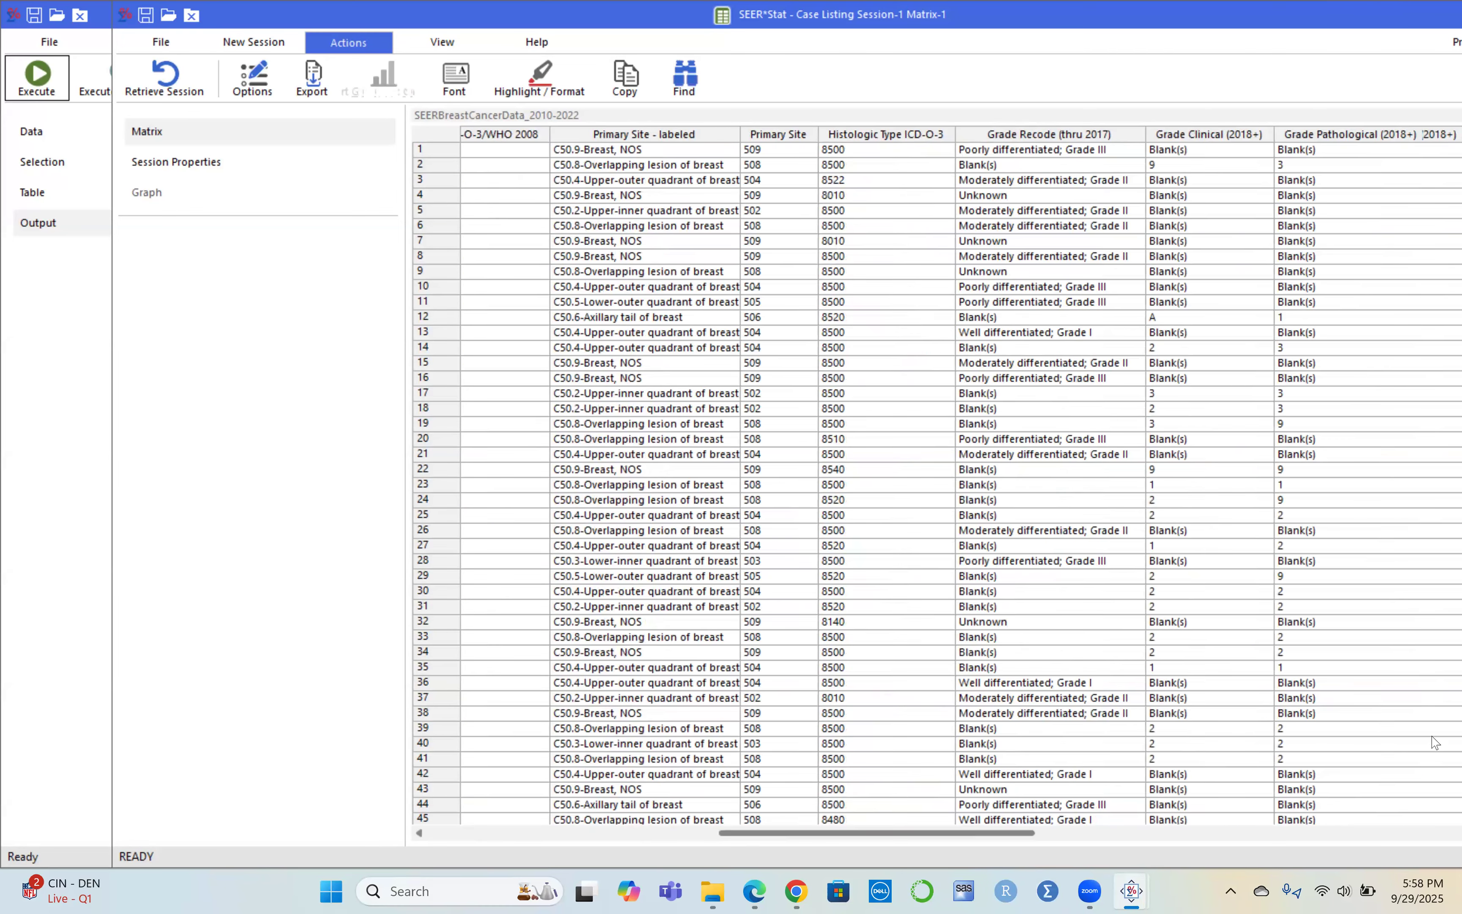
scroll(1441, 701, "left", 20)
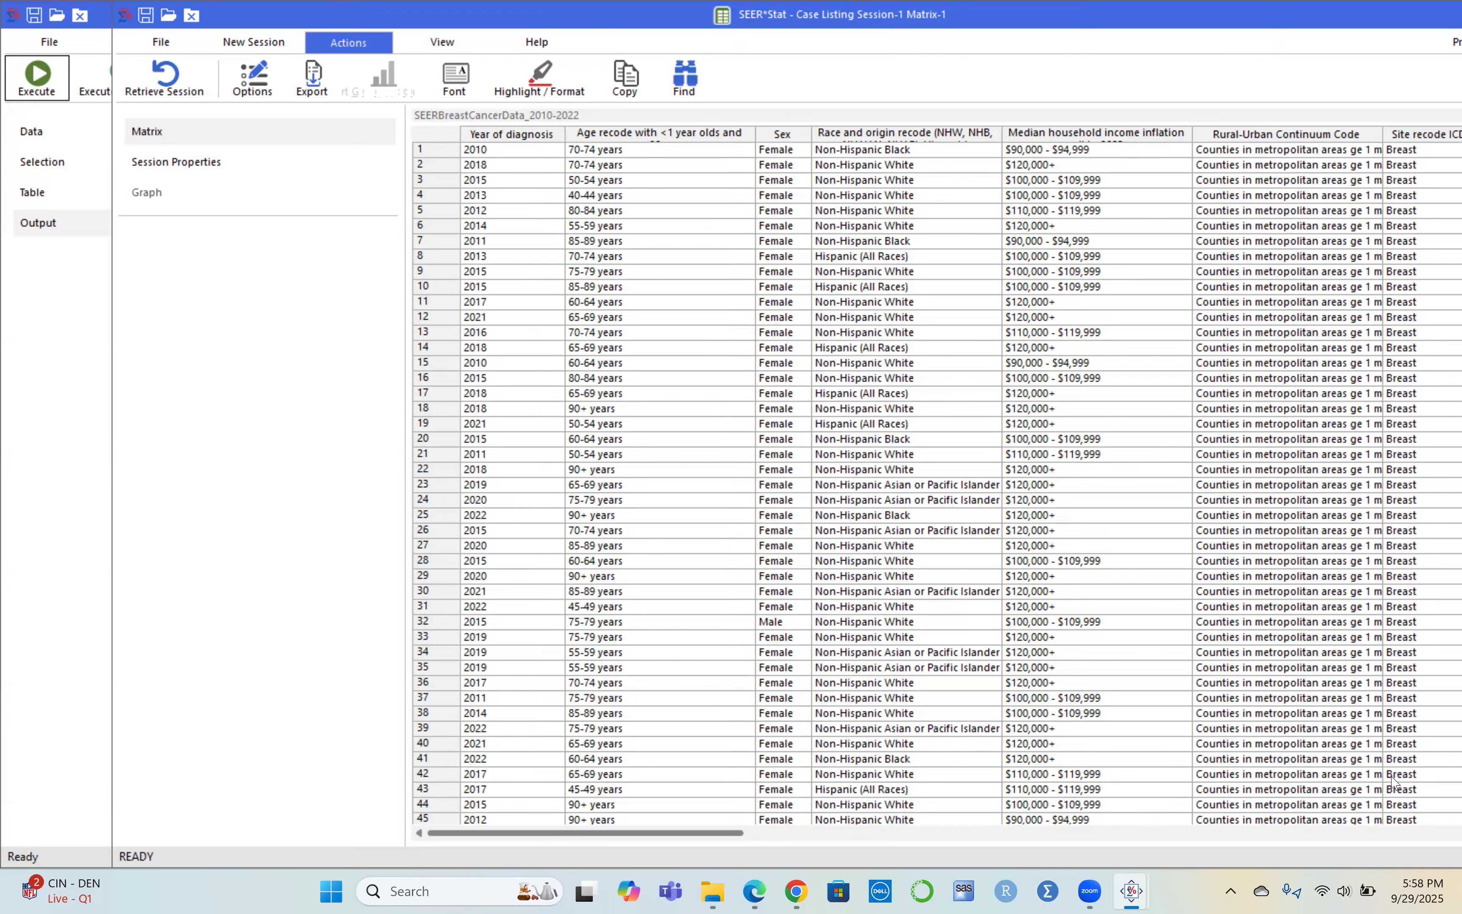
scroll(1441, 758, "right", 20)
scroll(1441, 757, "right", 3)
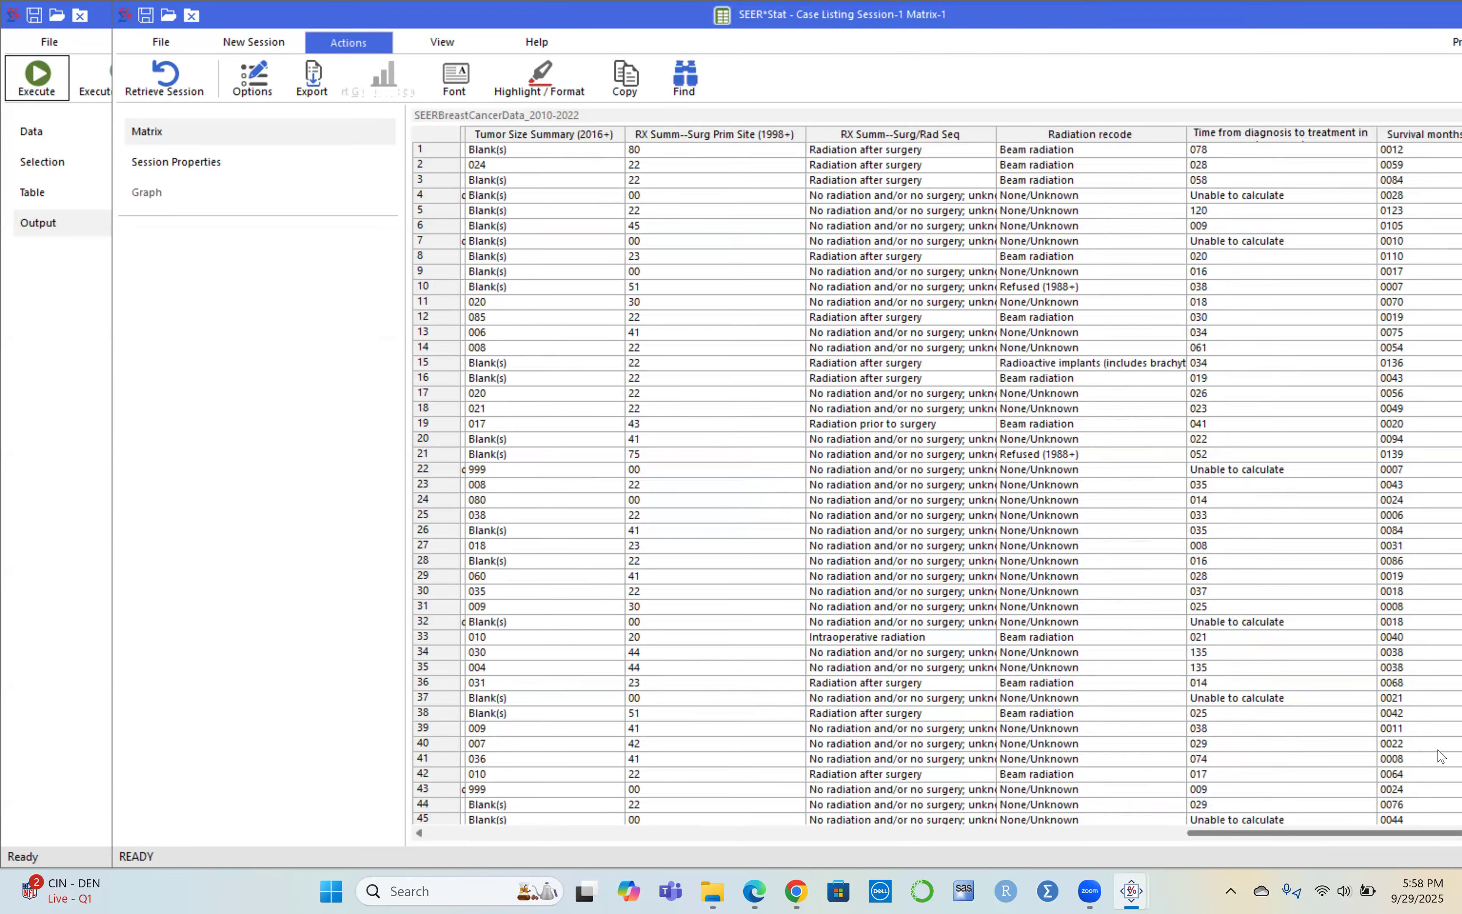
scroll(1439, 719, "left", 3)
scroll(1440, 719, "right", 3)
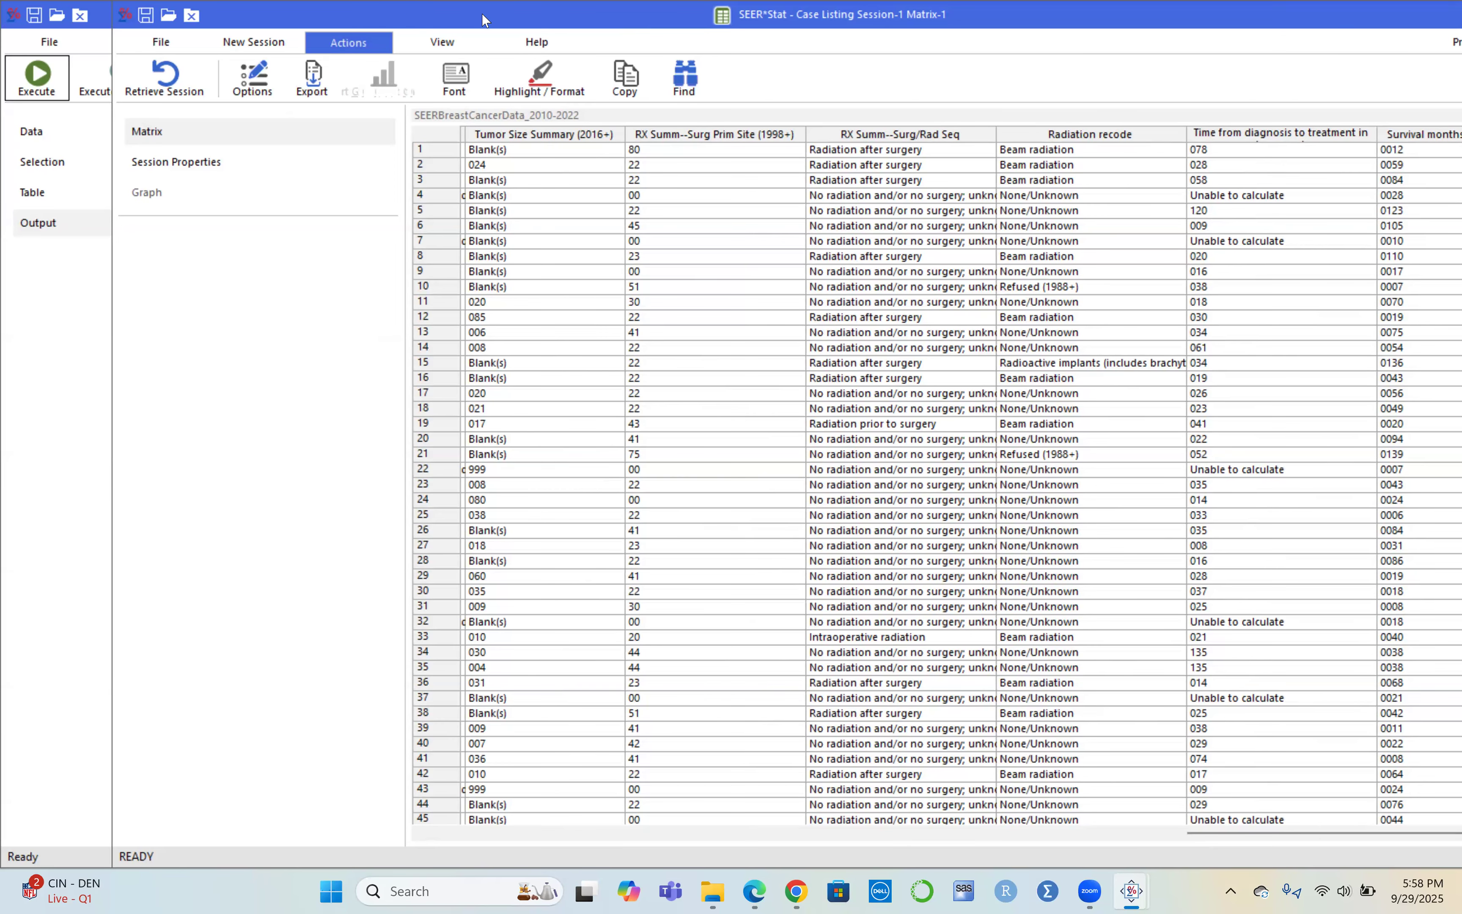
Maximize the matrix window and look through its rows and columns, ending back at Year of diagnosis
left_click_drag(788, 13, 497, 104)
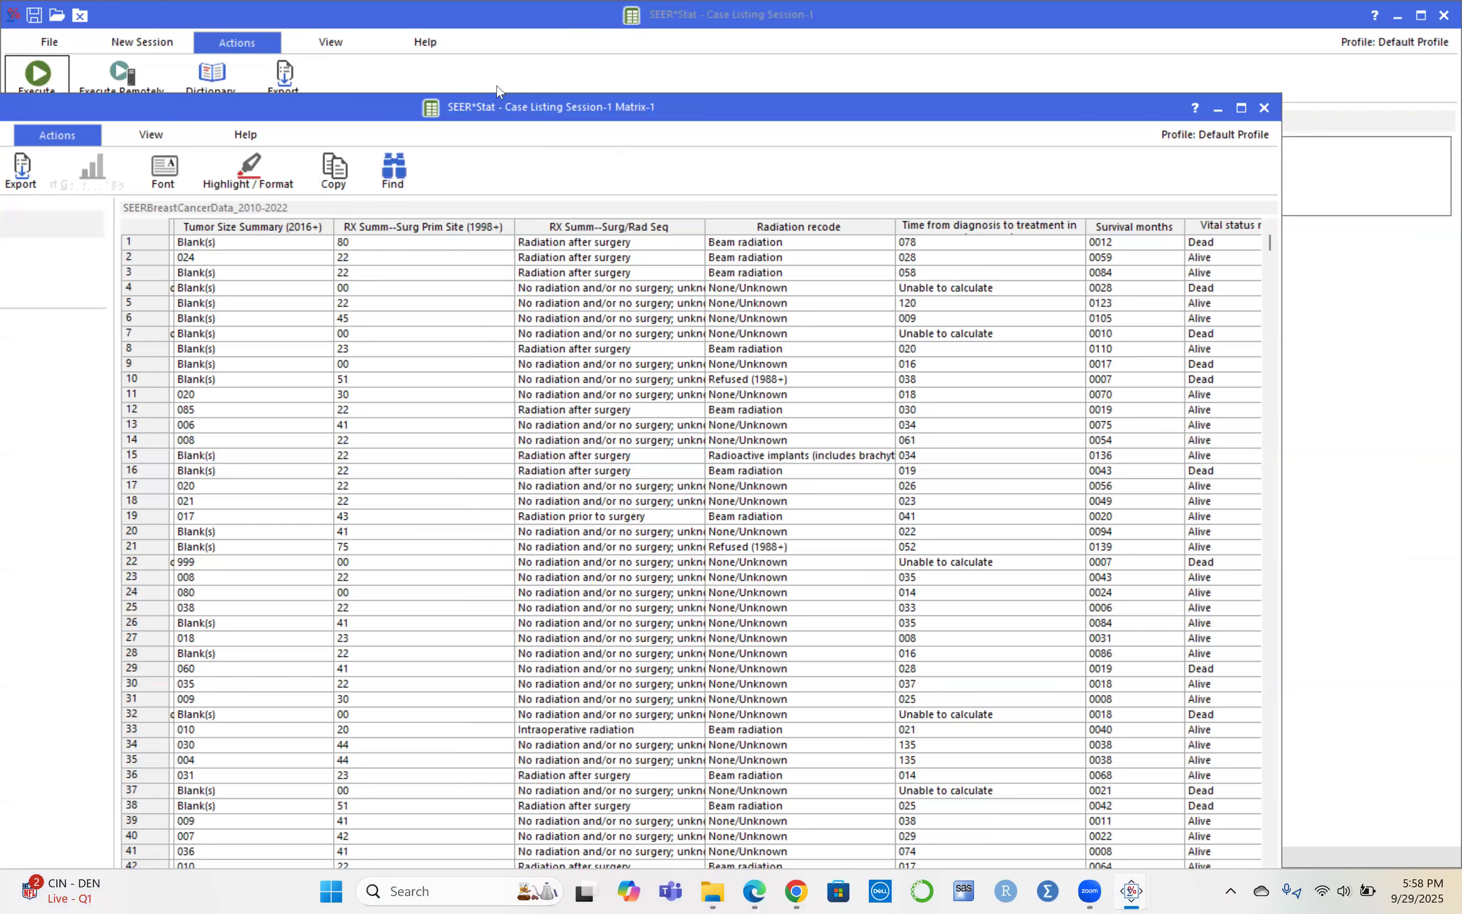
left_click(1242, 109)
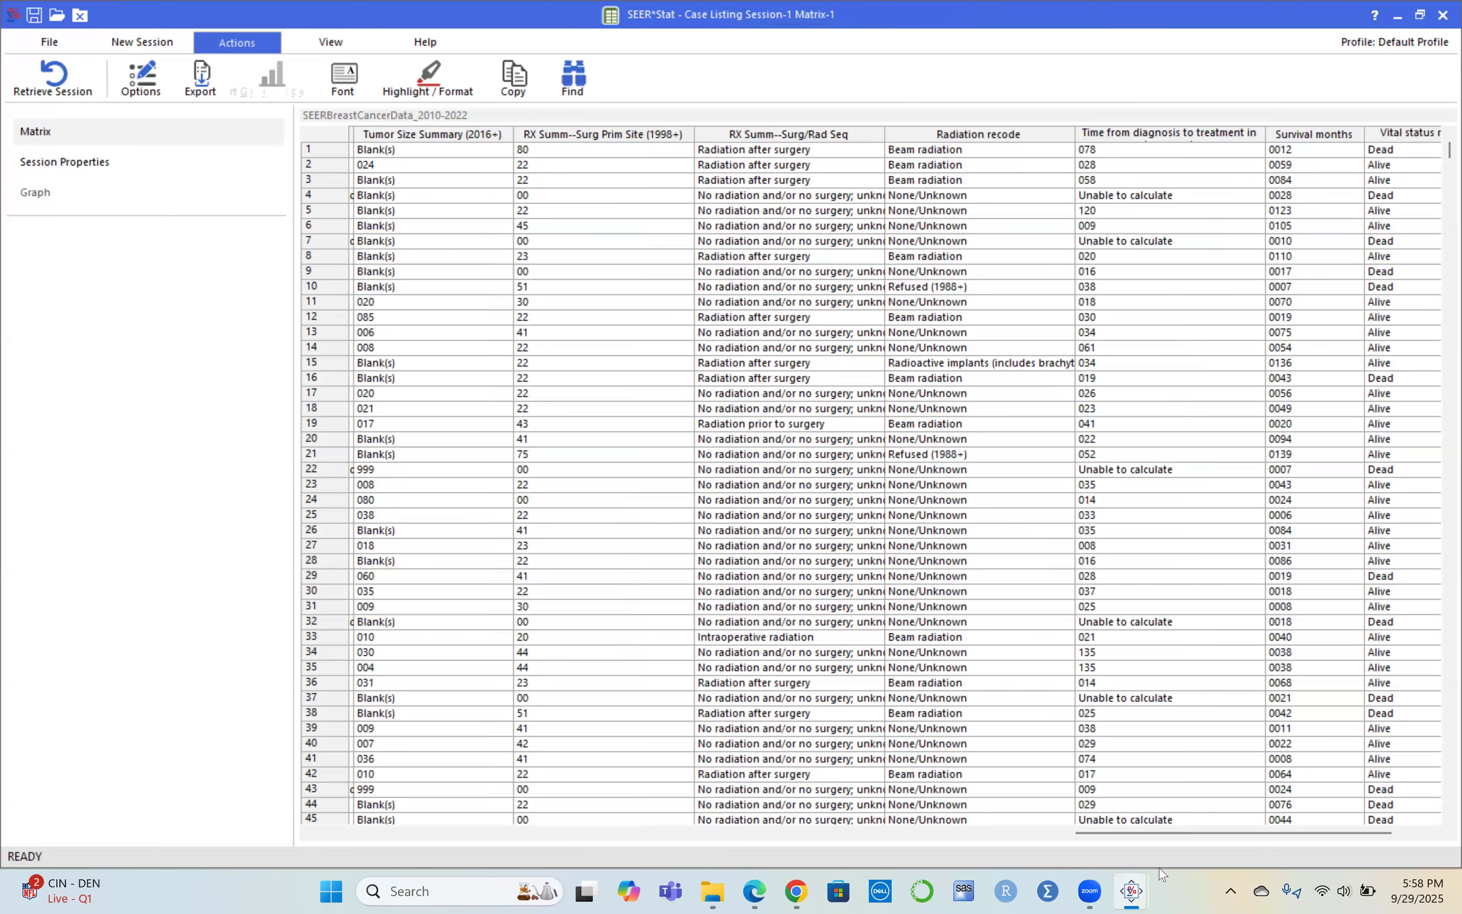
left_click_drag(1182, 829, 1436, 844)
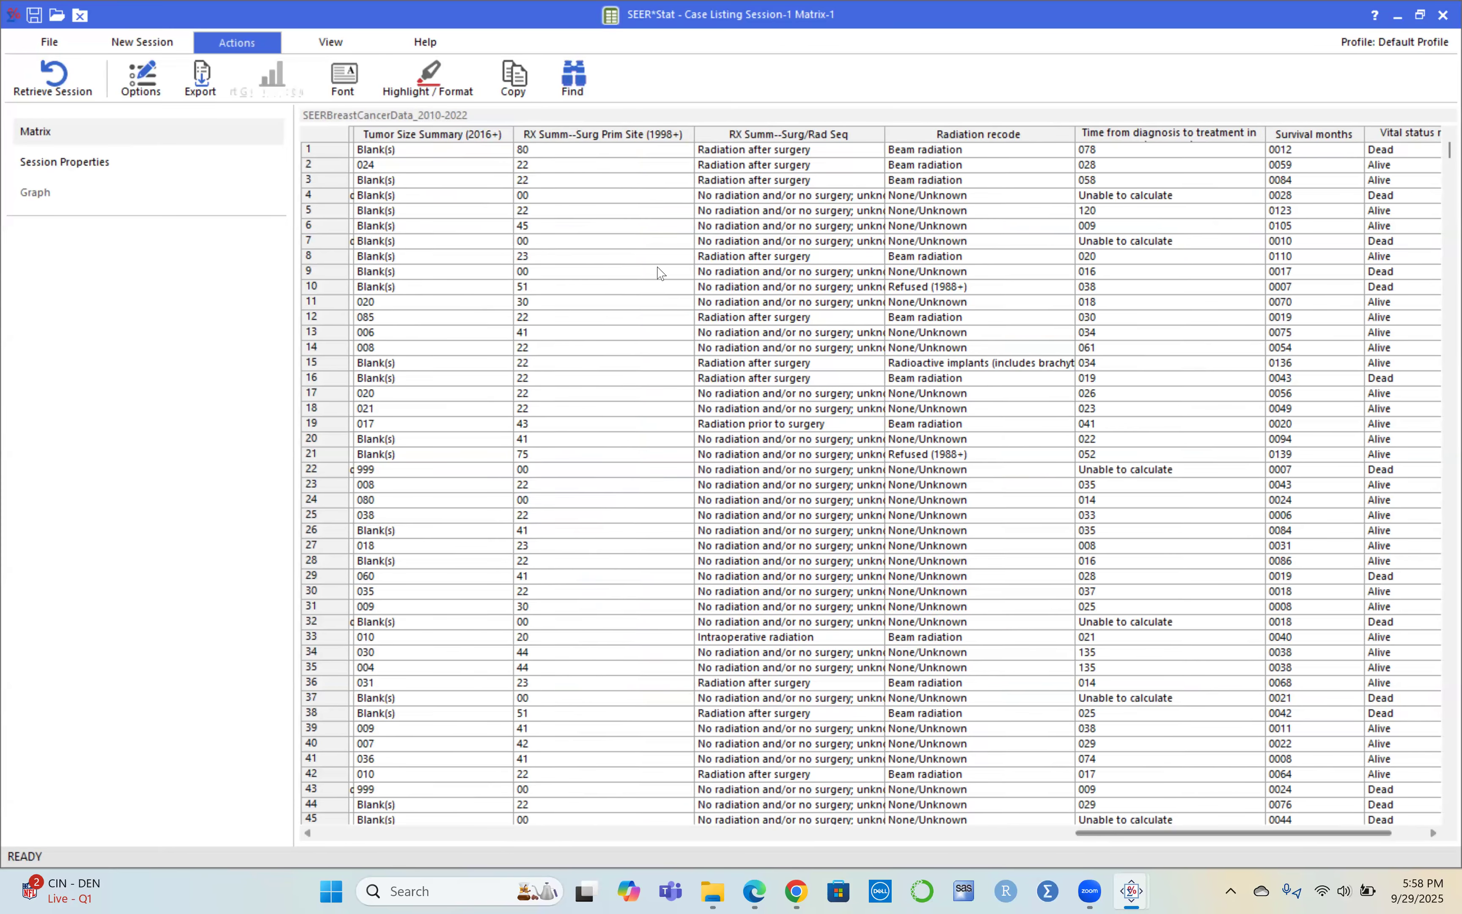
scroll(709, 350, "down", 20)
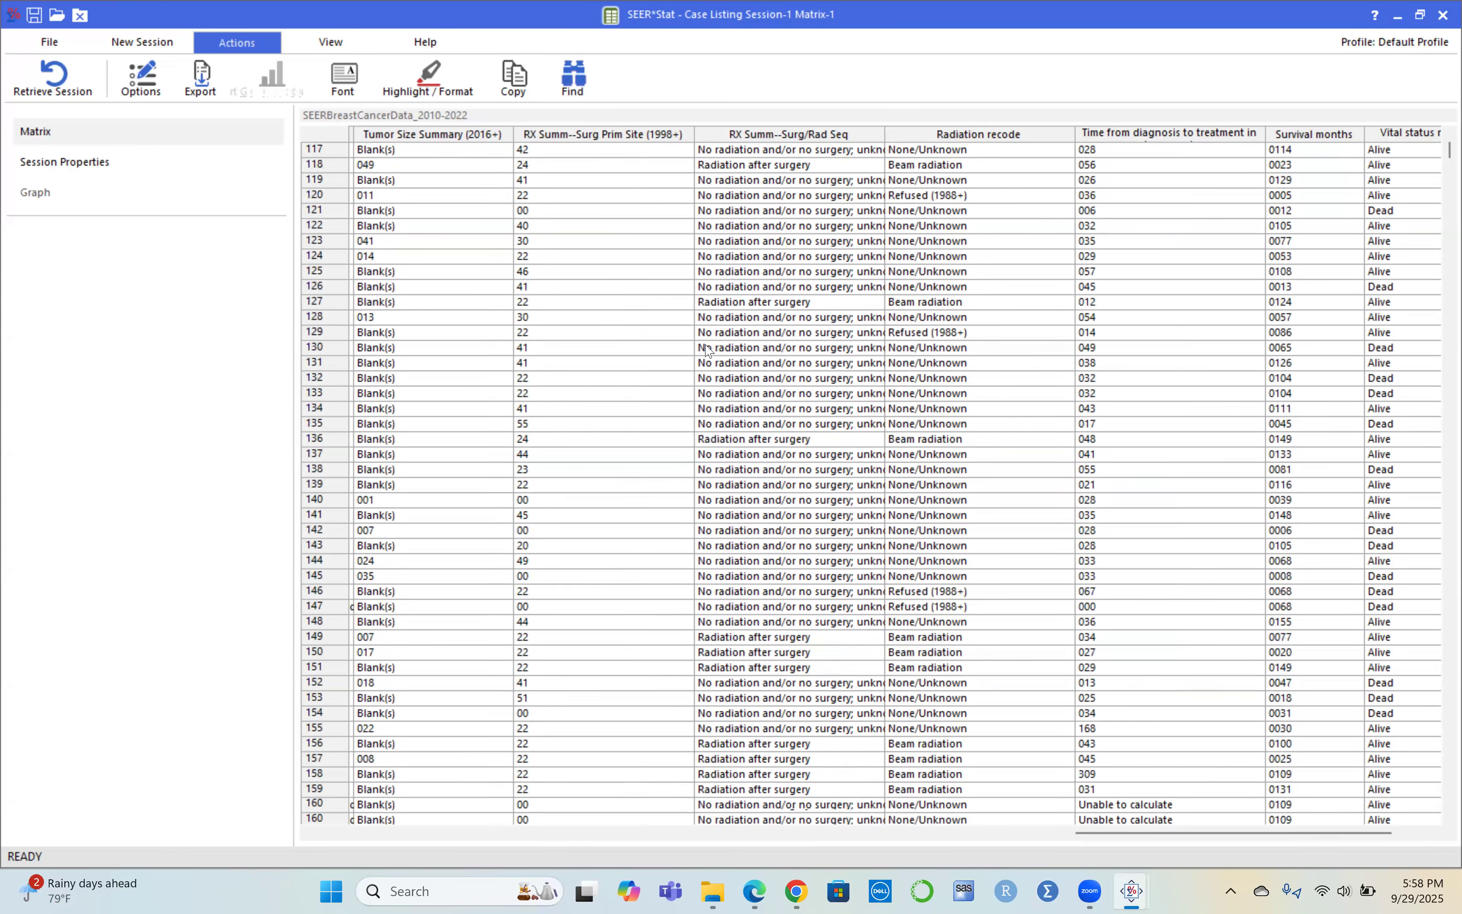
scroll(708, 350, "up", 20)
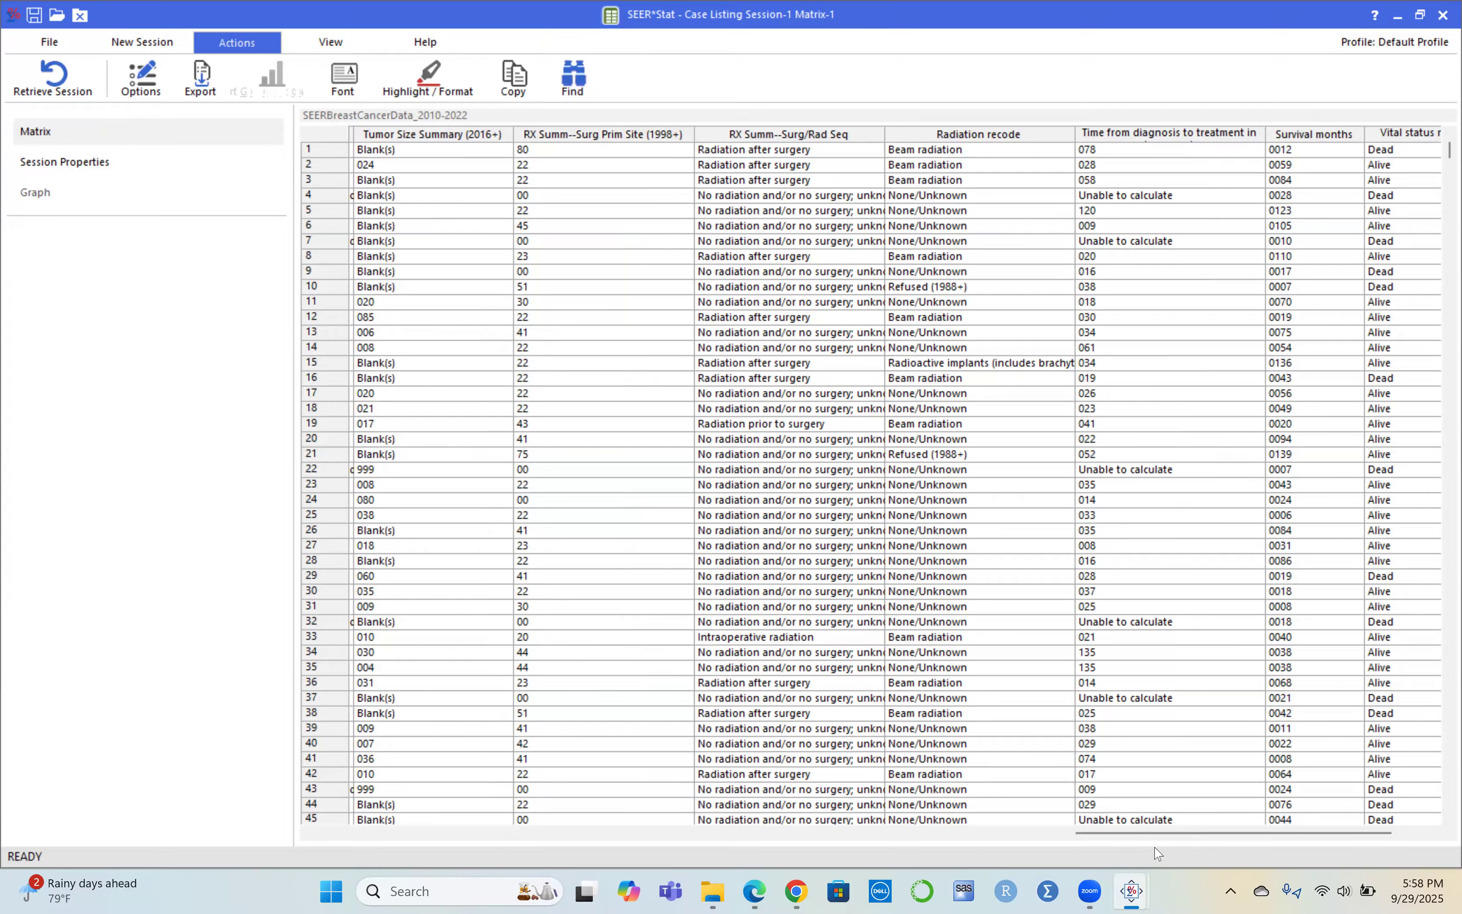
left_click_drag(1, 732, 301, 758)
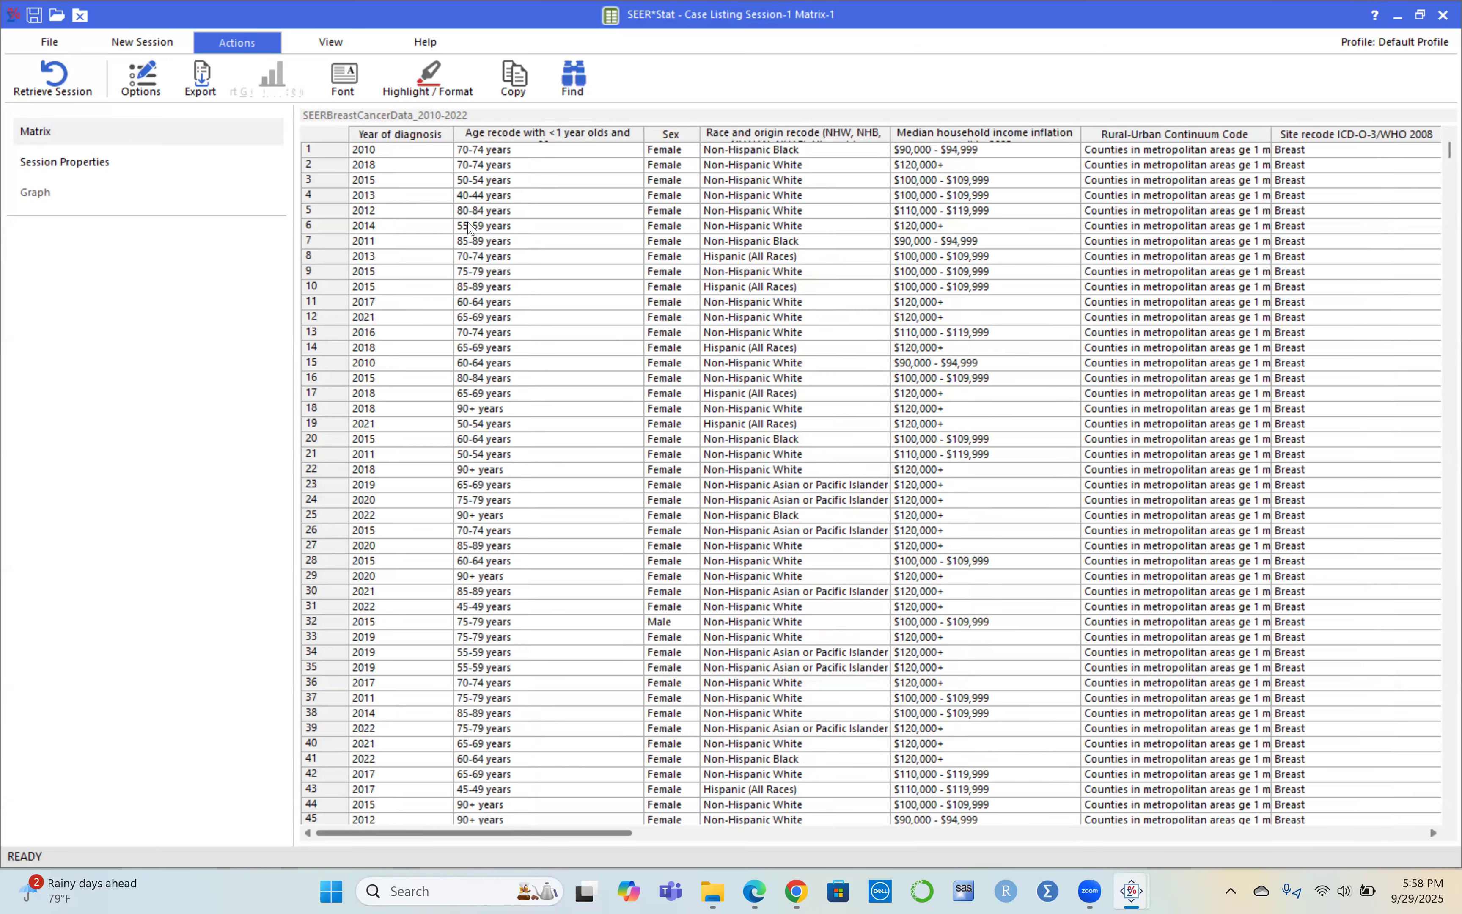
Select the Year of diagnosis column and open a new blank workbook in Excel in a maximized window
left_click(391, 130)
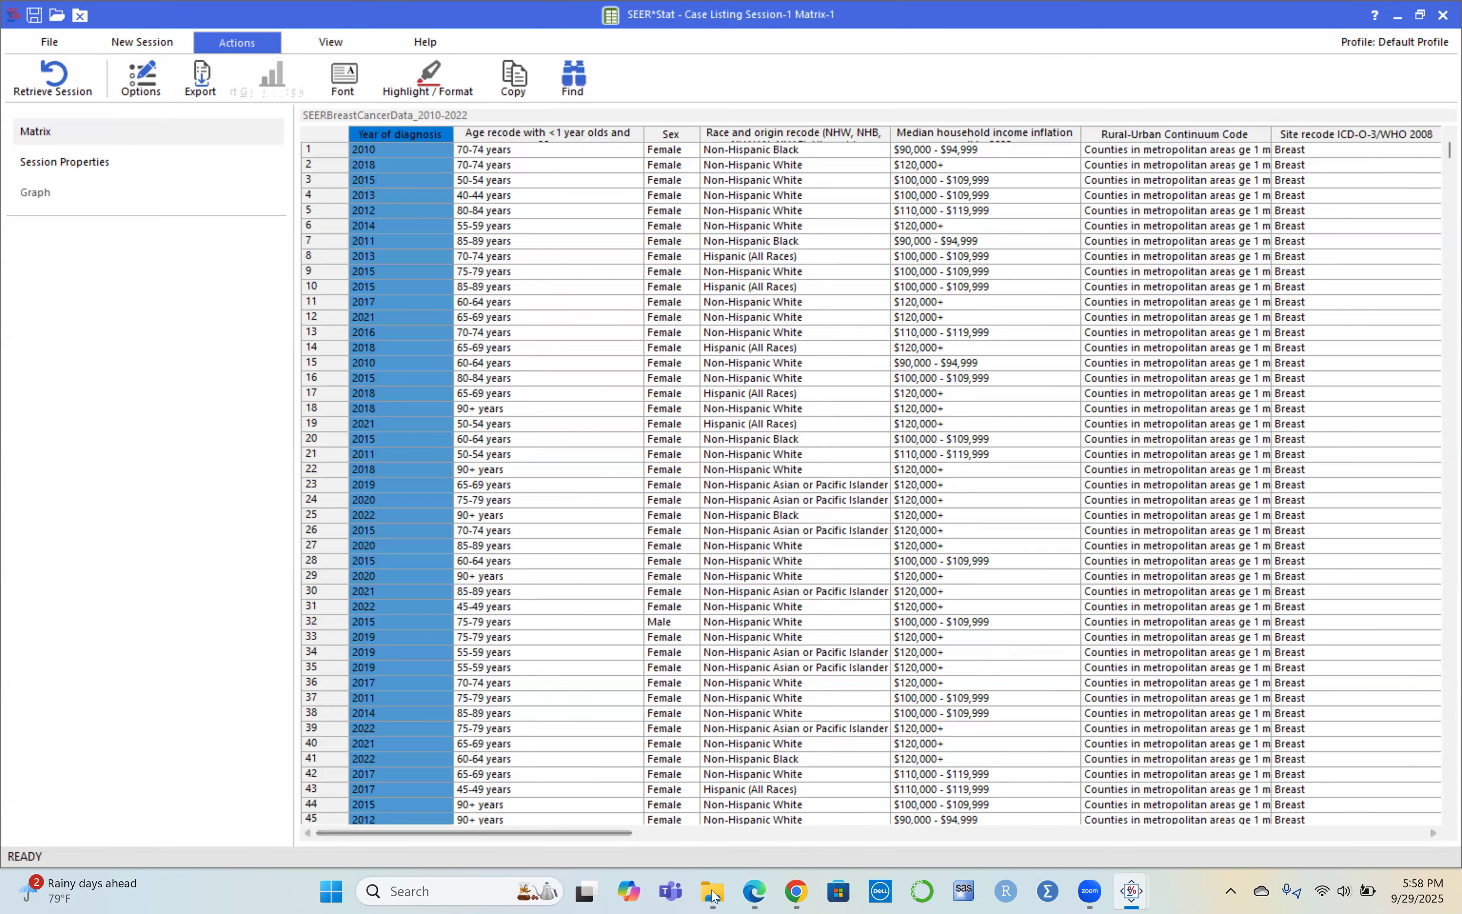
left_click(398, 892)
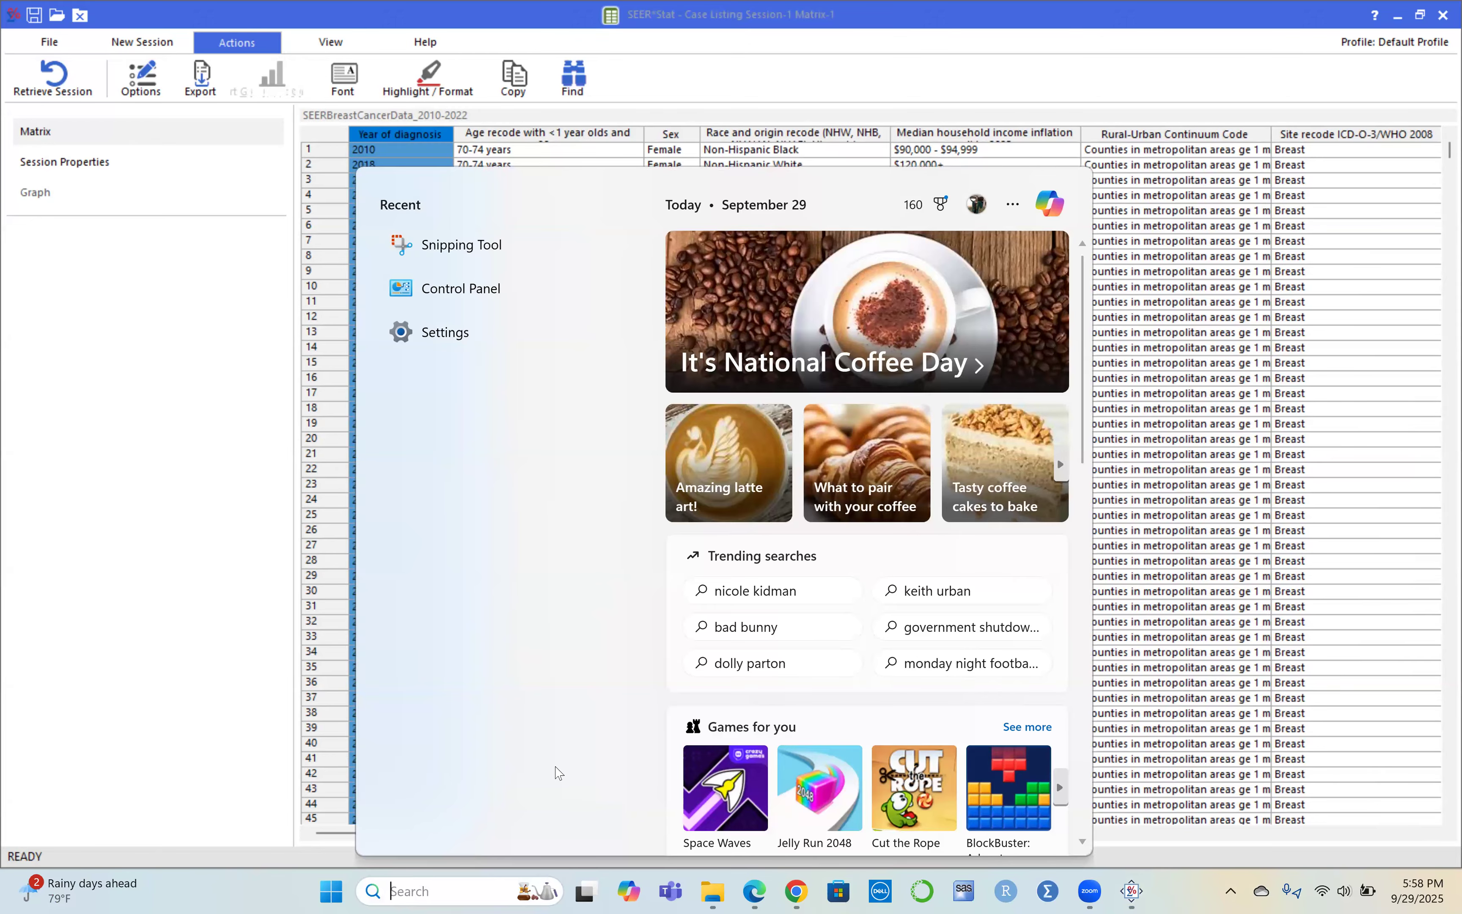
type("excel")
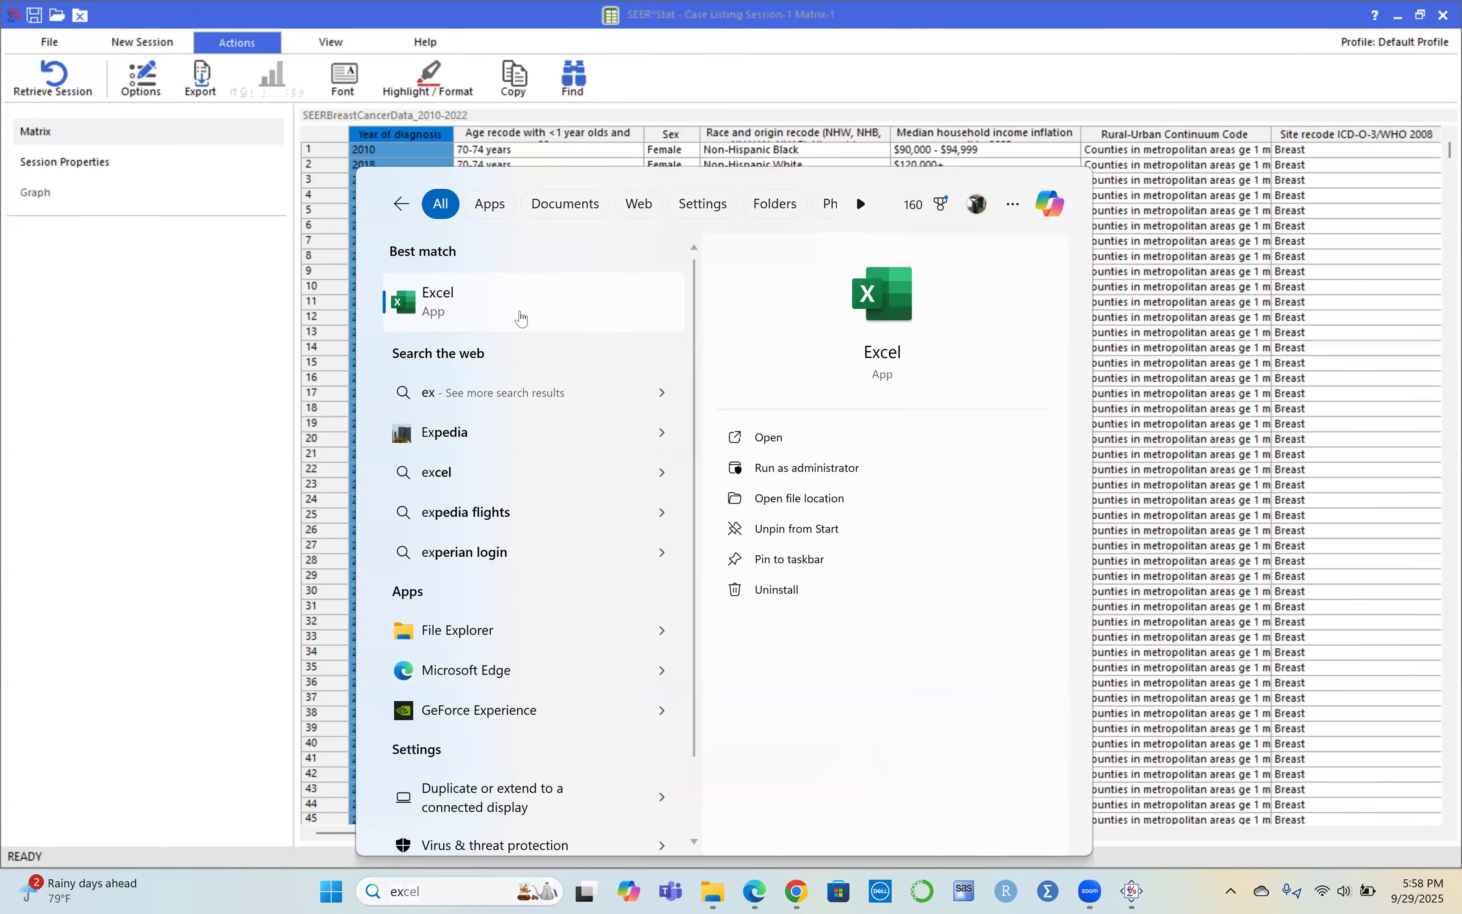
left_click(520, 319)
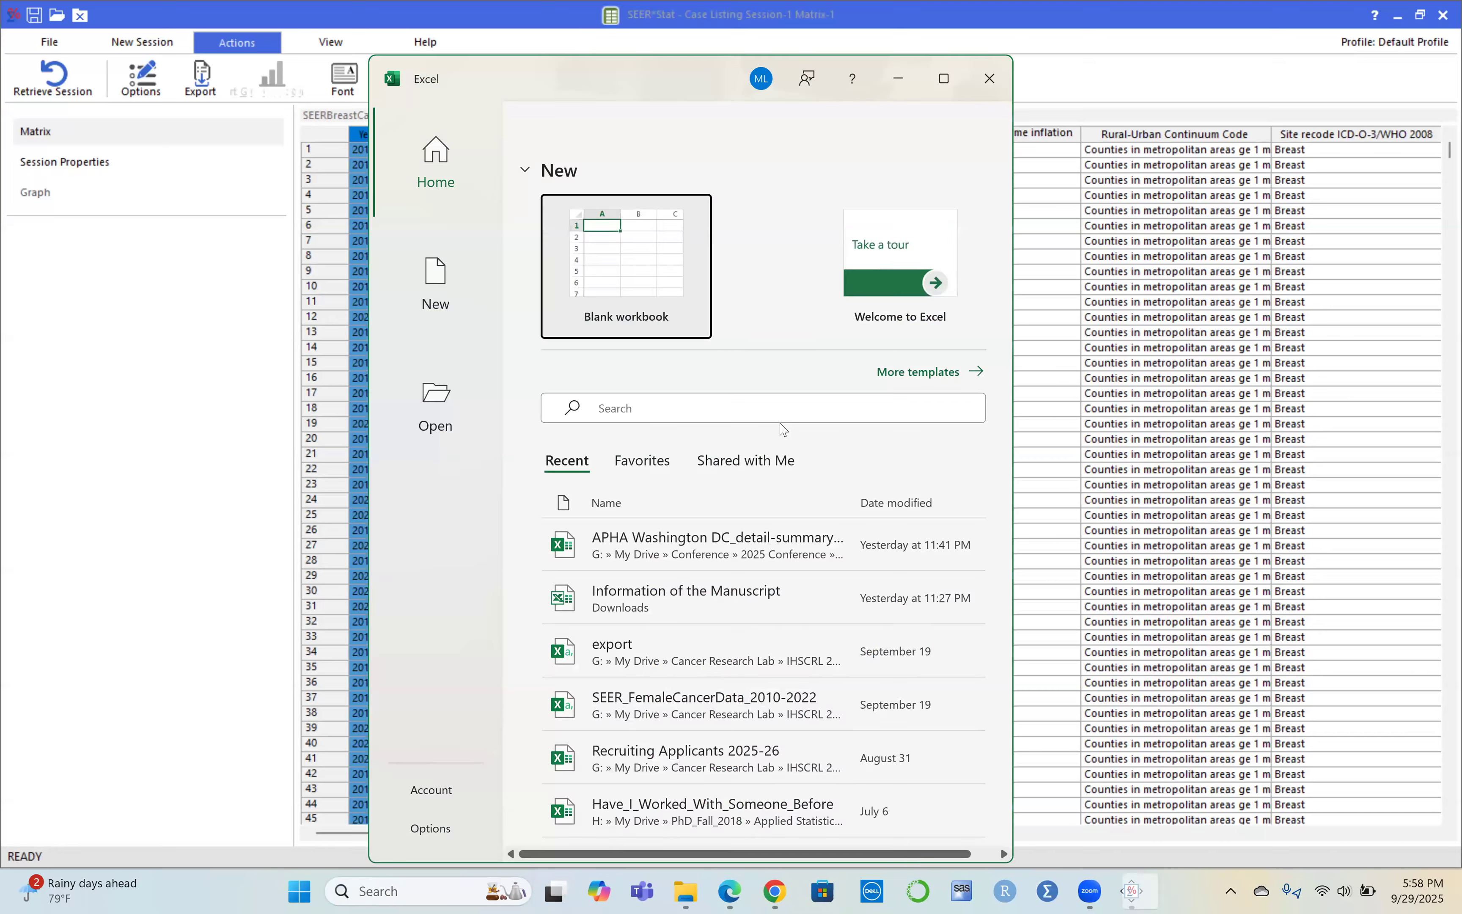
left_click(612, 238)
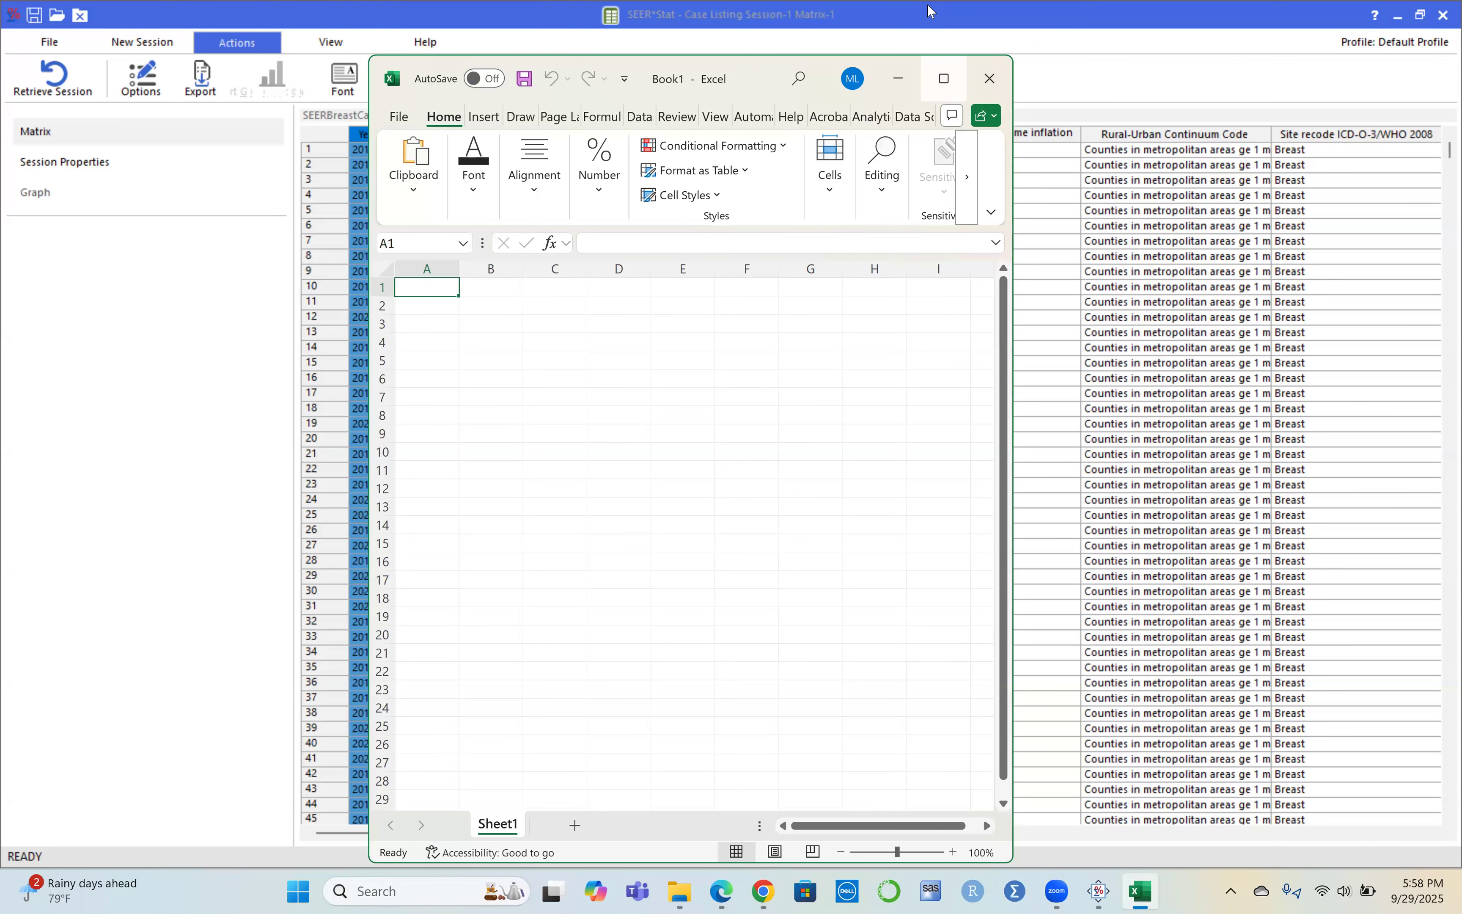
left_click(944, 78)
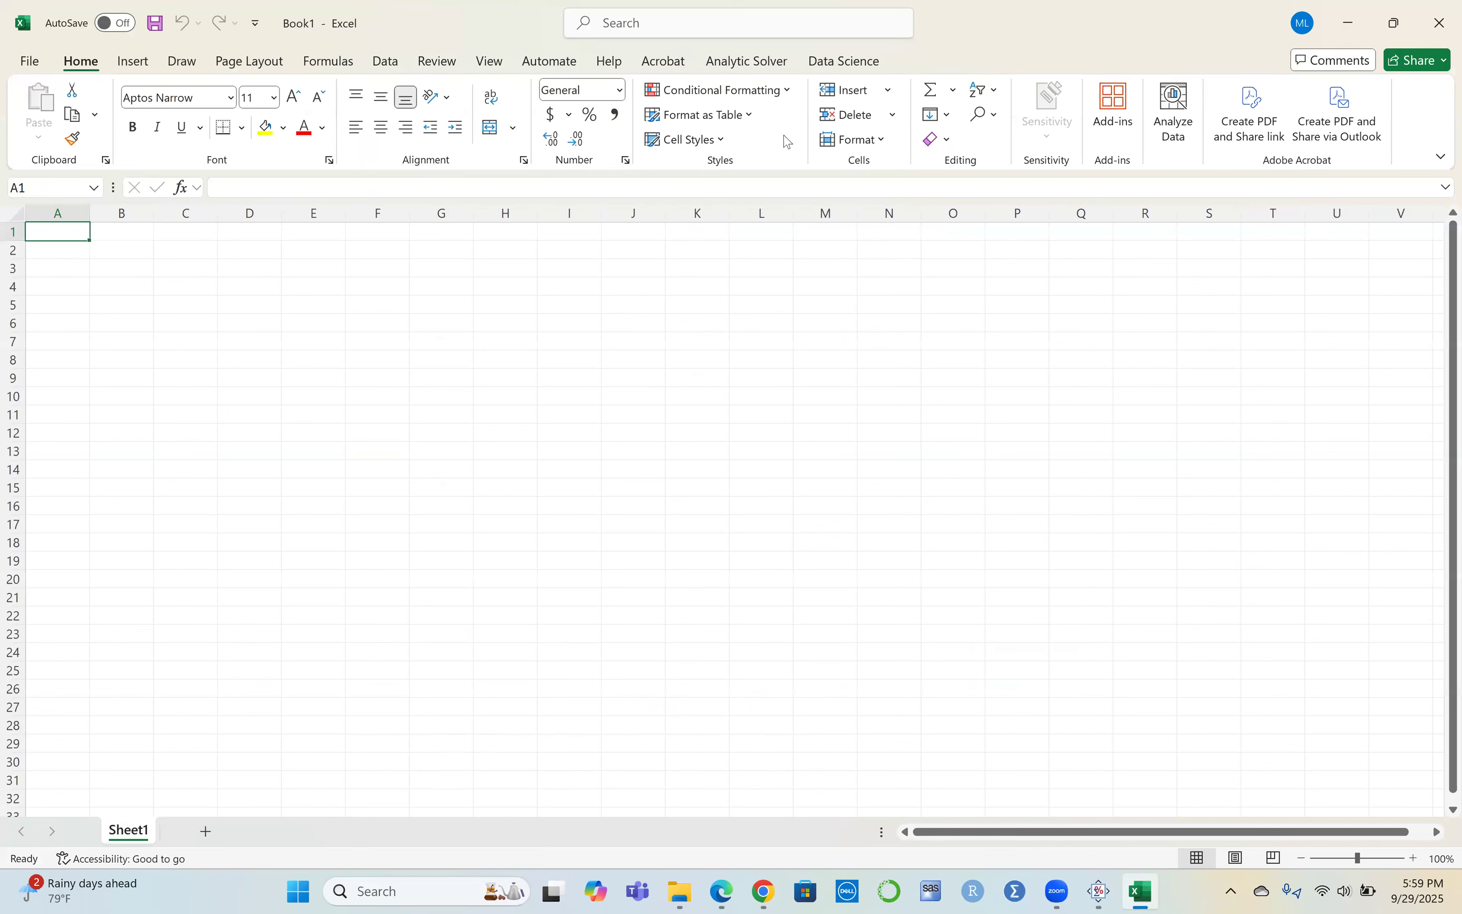
Switch back to the SEER*Stat matrix and try to copy the Year of diagnosis column
left_click(1344, 20)
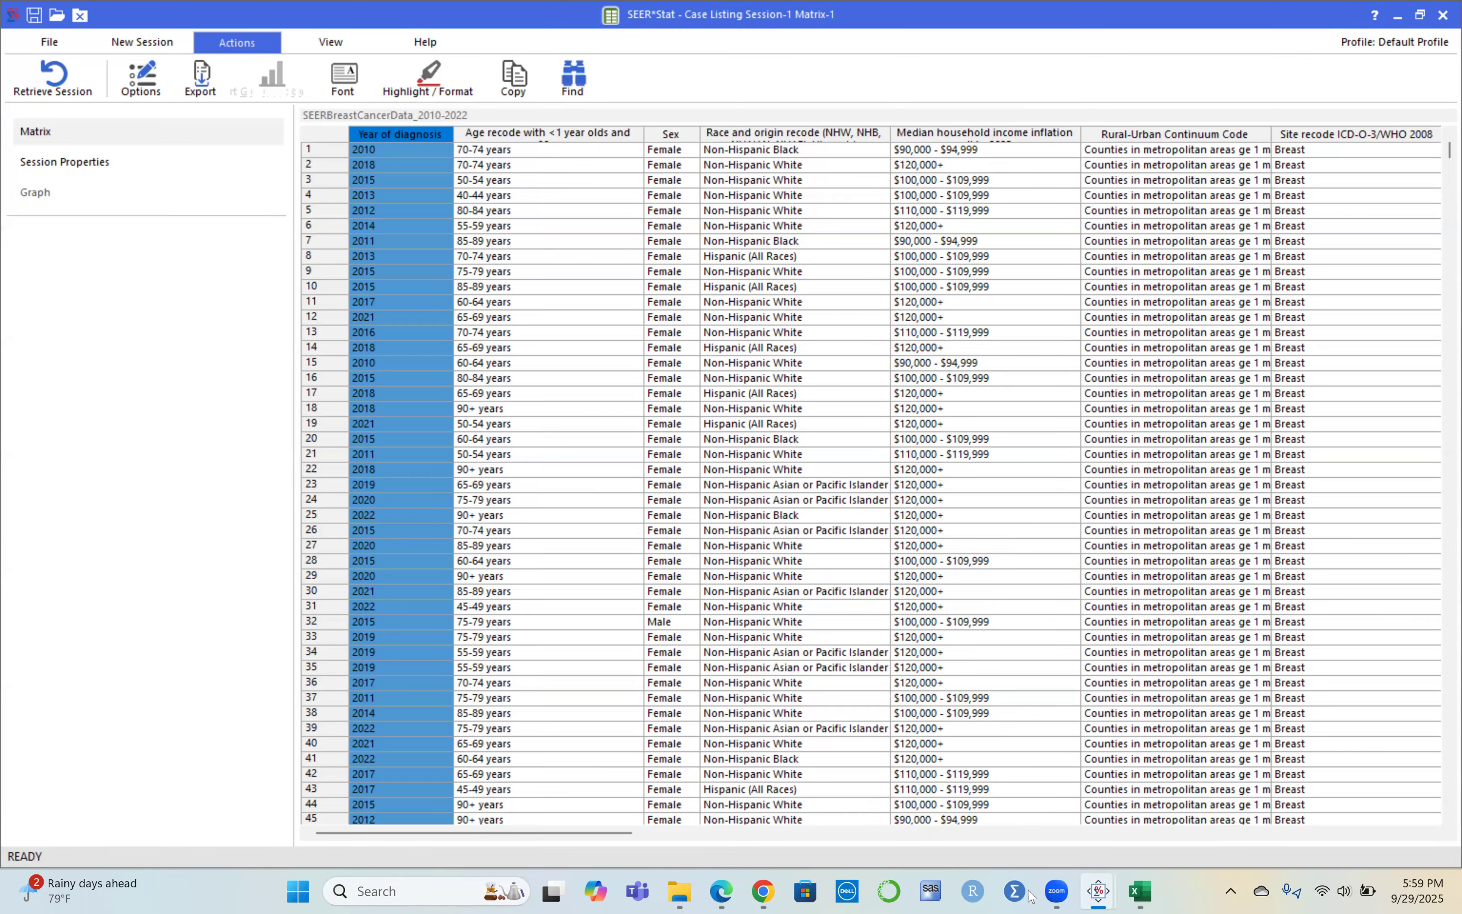
left_click(1140, 892)
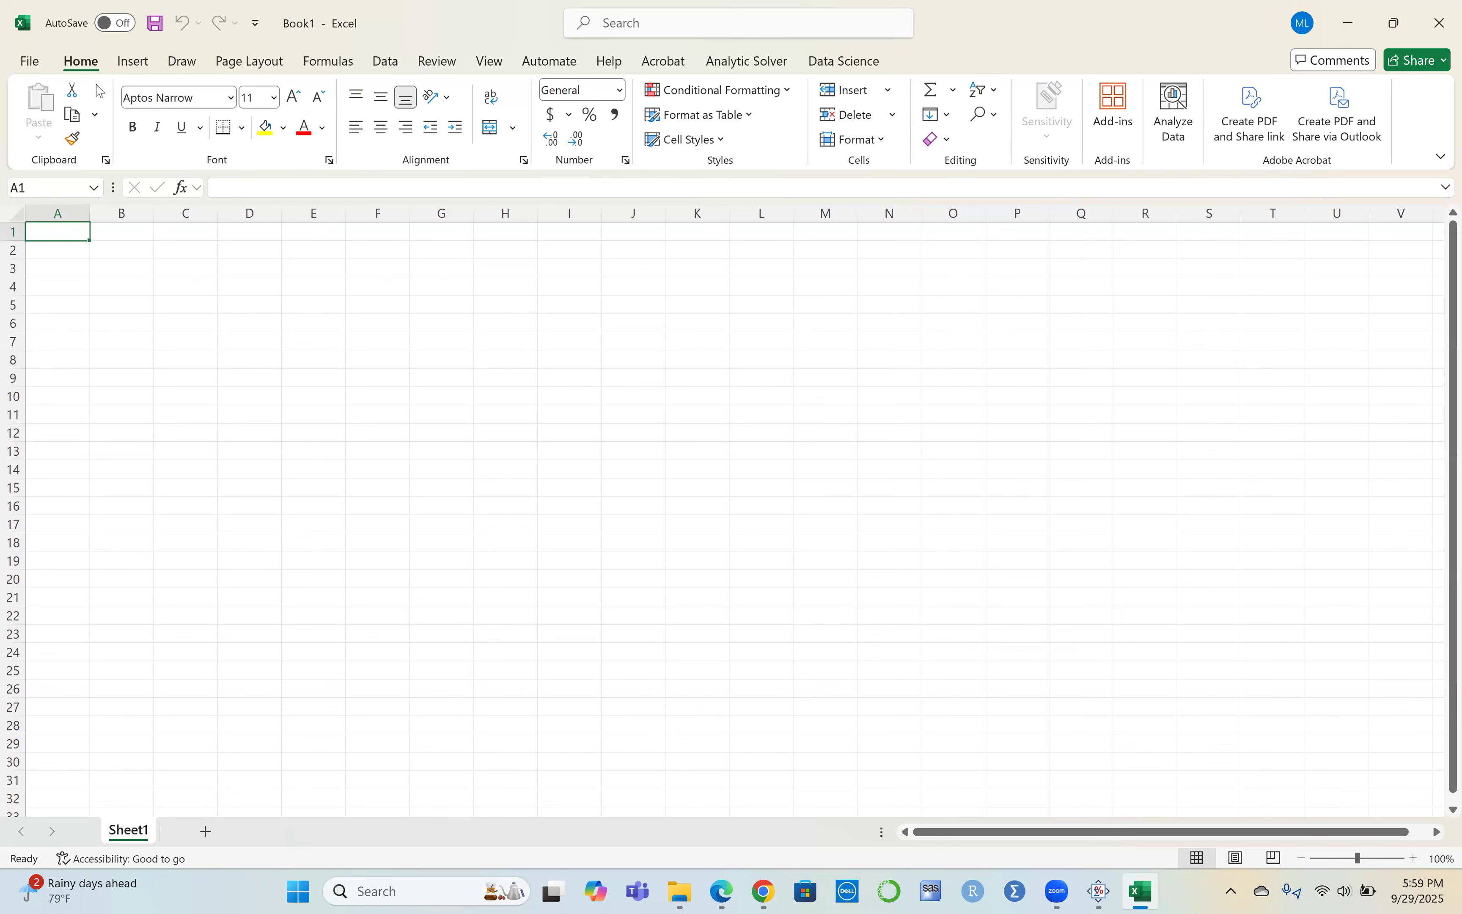
left_click(1349, 23)
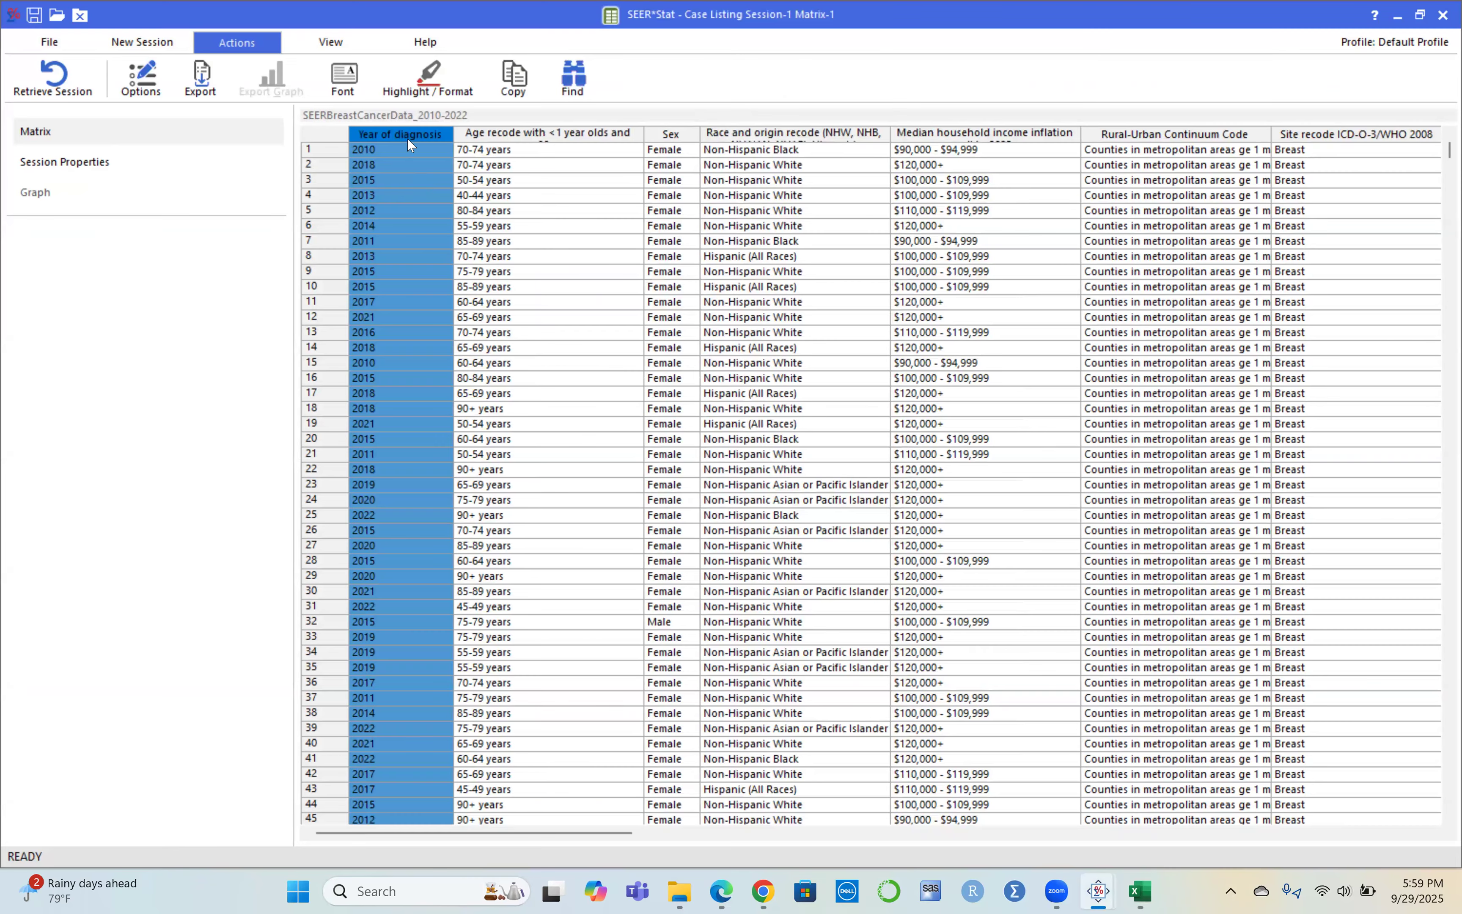
right_click(406, 139)
left_click(430, 149)
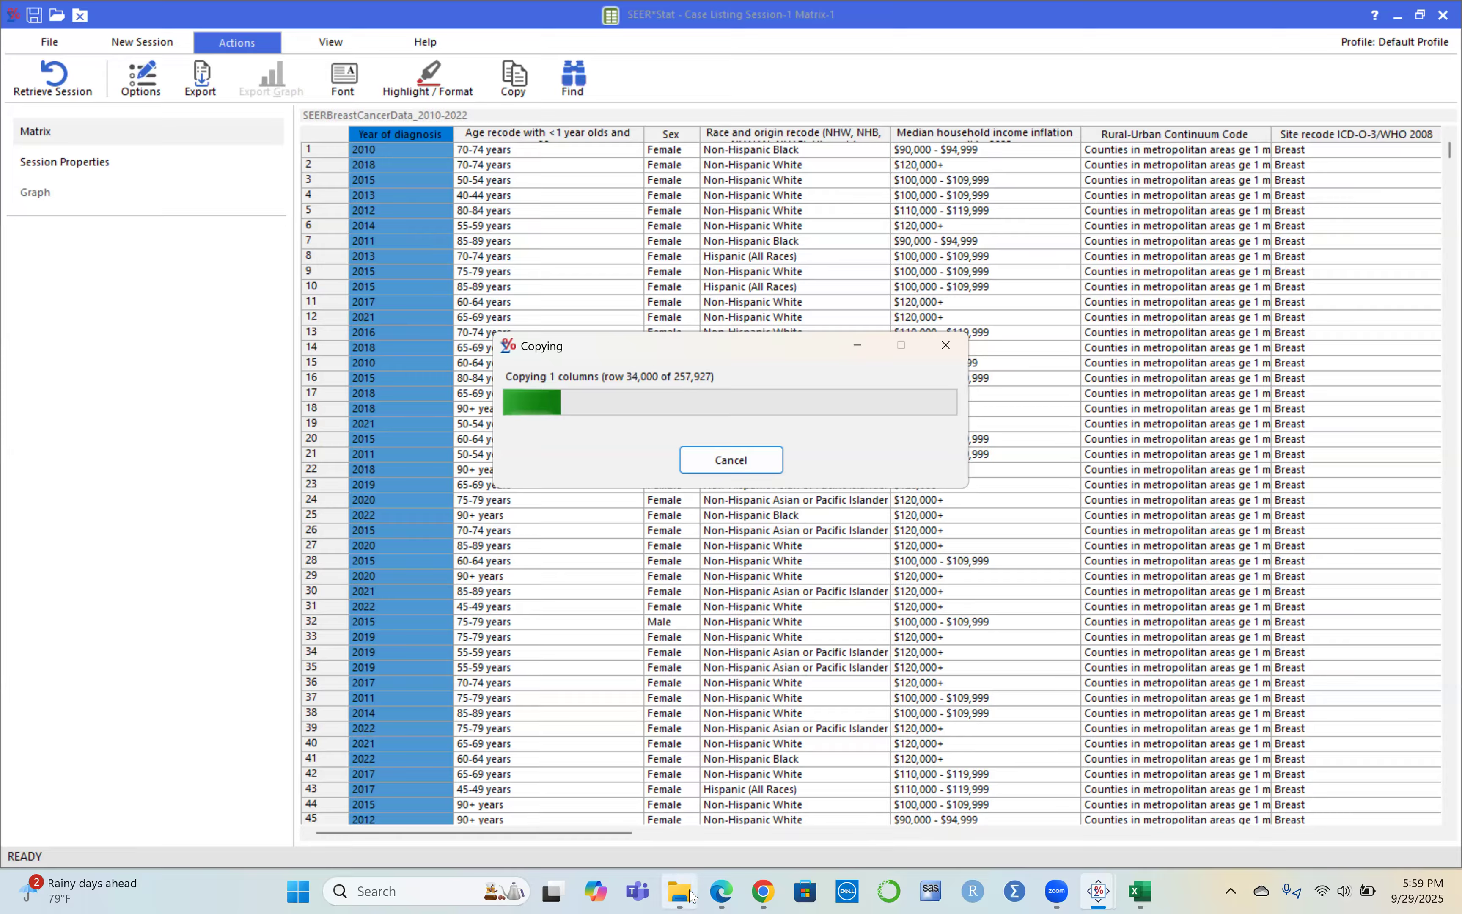
Open File Explorer and look into the SEERData folder under Cancer Research Lab, IHSCRL 2025-26
left_click(677, 890)
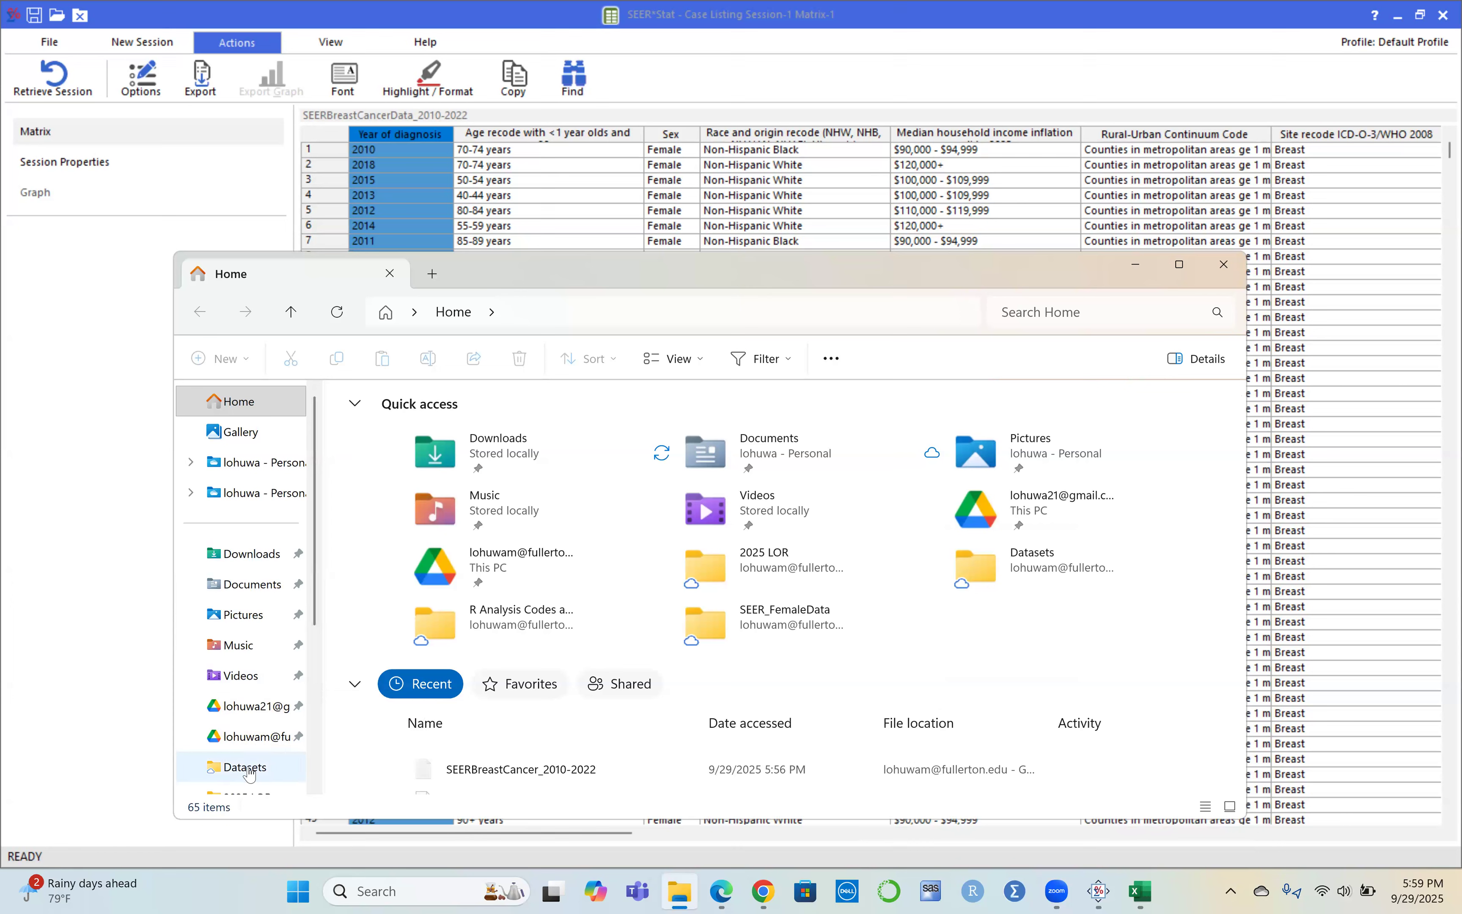
scroll(252, 765, "down", 2)
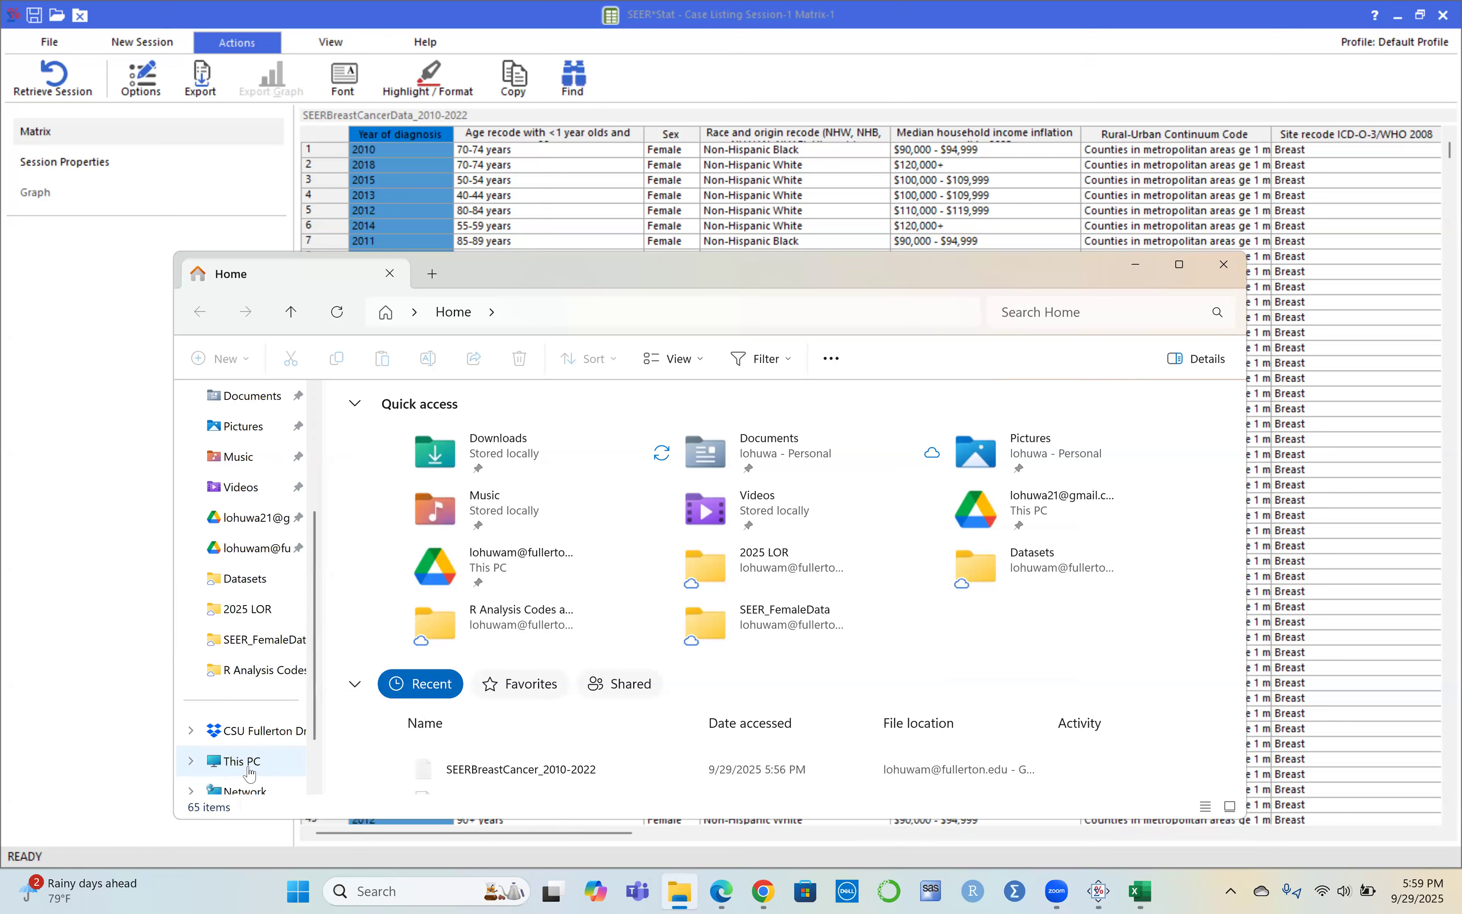
left_click(246, 581)
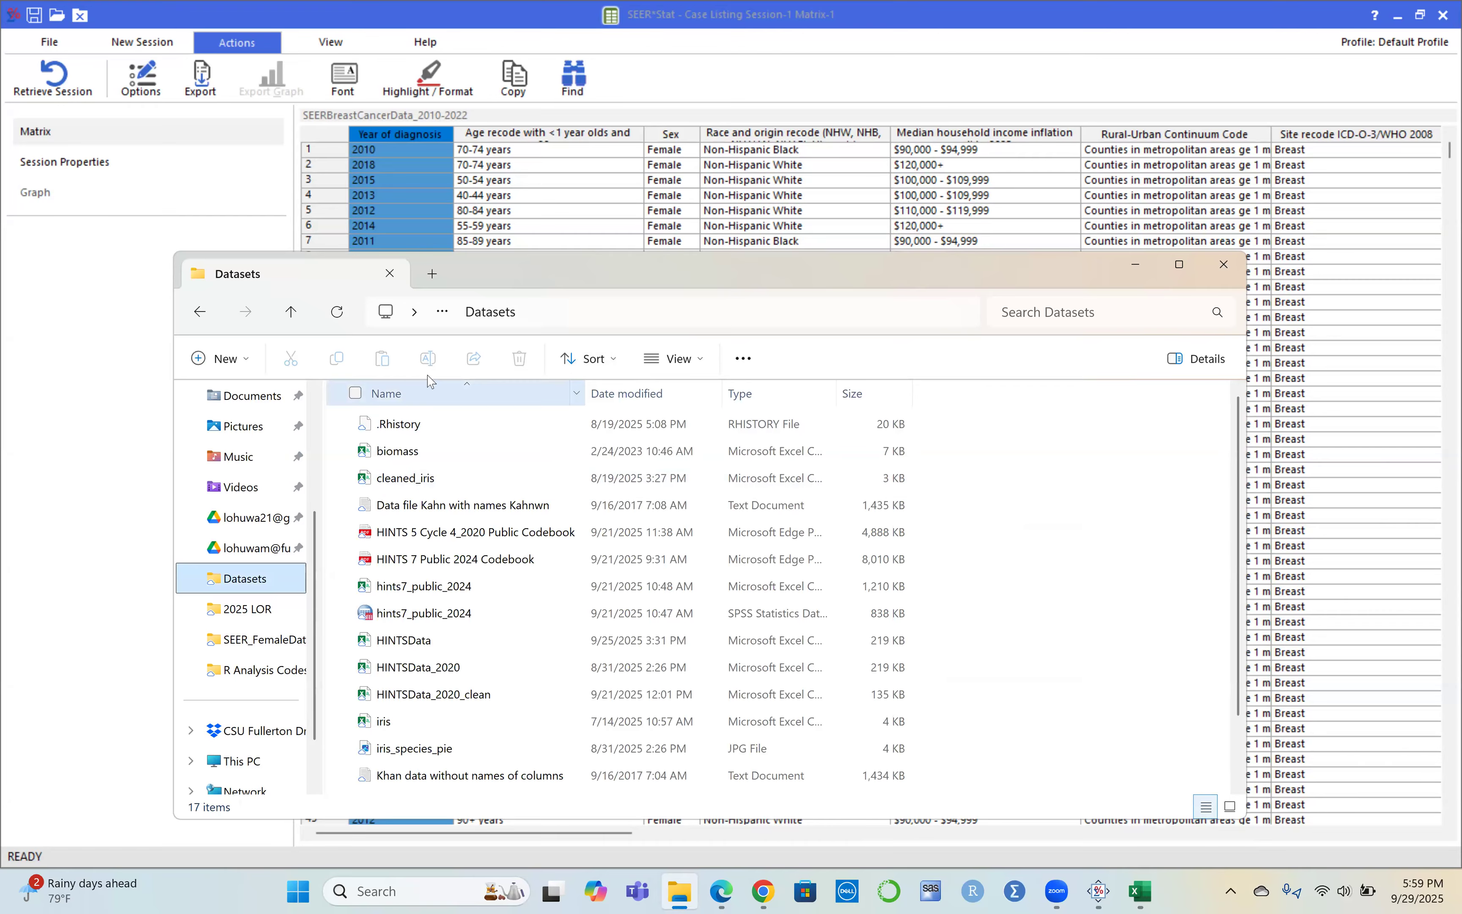
left_click(262, 641)
left_click(627, 313)
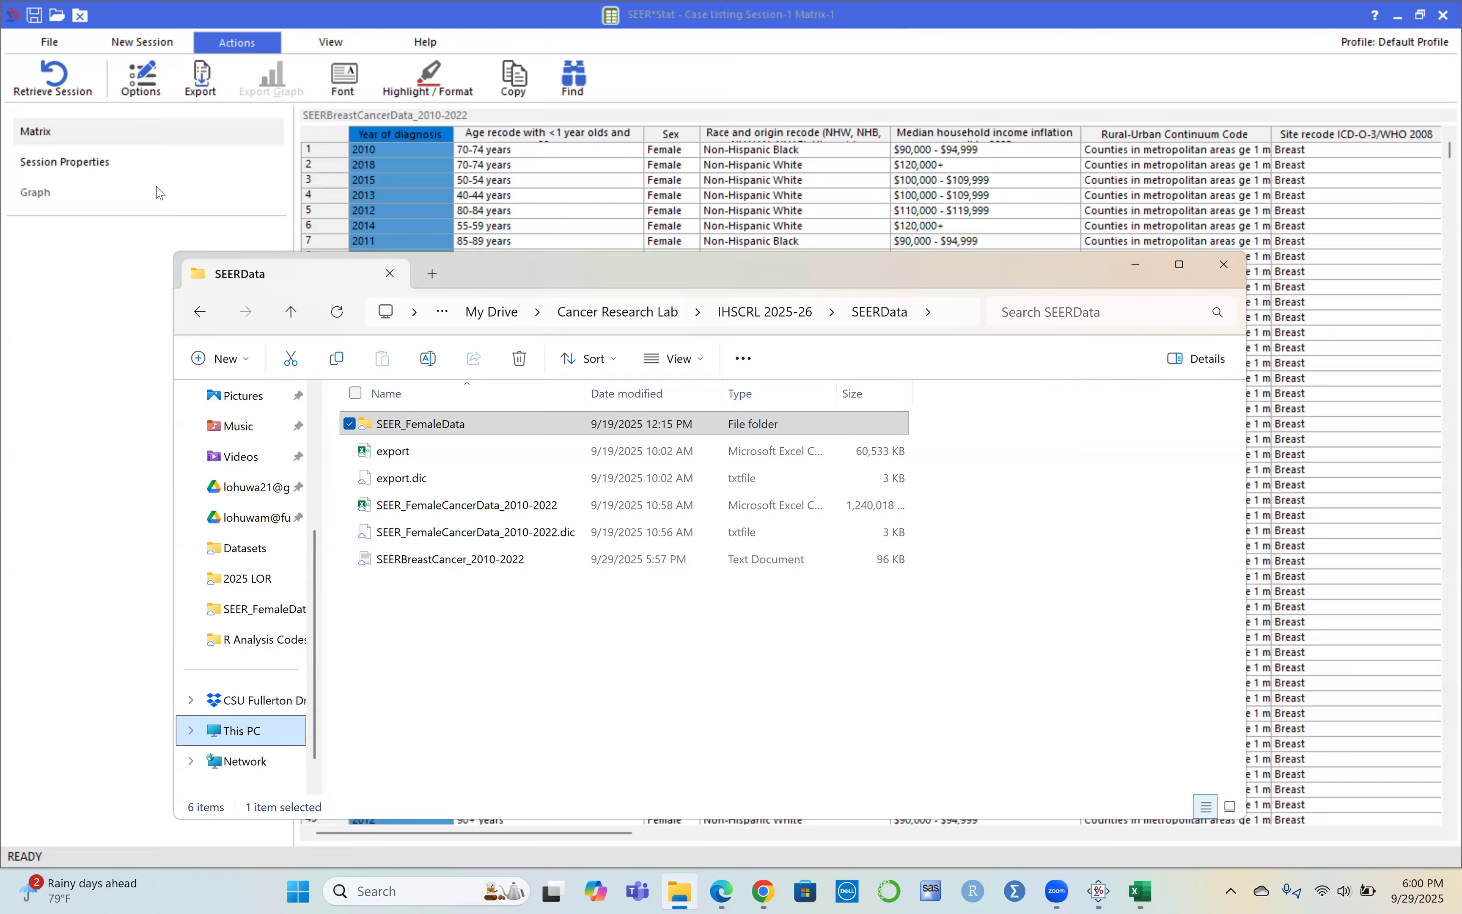
Cancel copying the Year of diagnosis column and select the matrix columns from Year of diagnosis through Race and origin recode
left_click(513, 75)
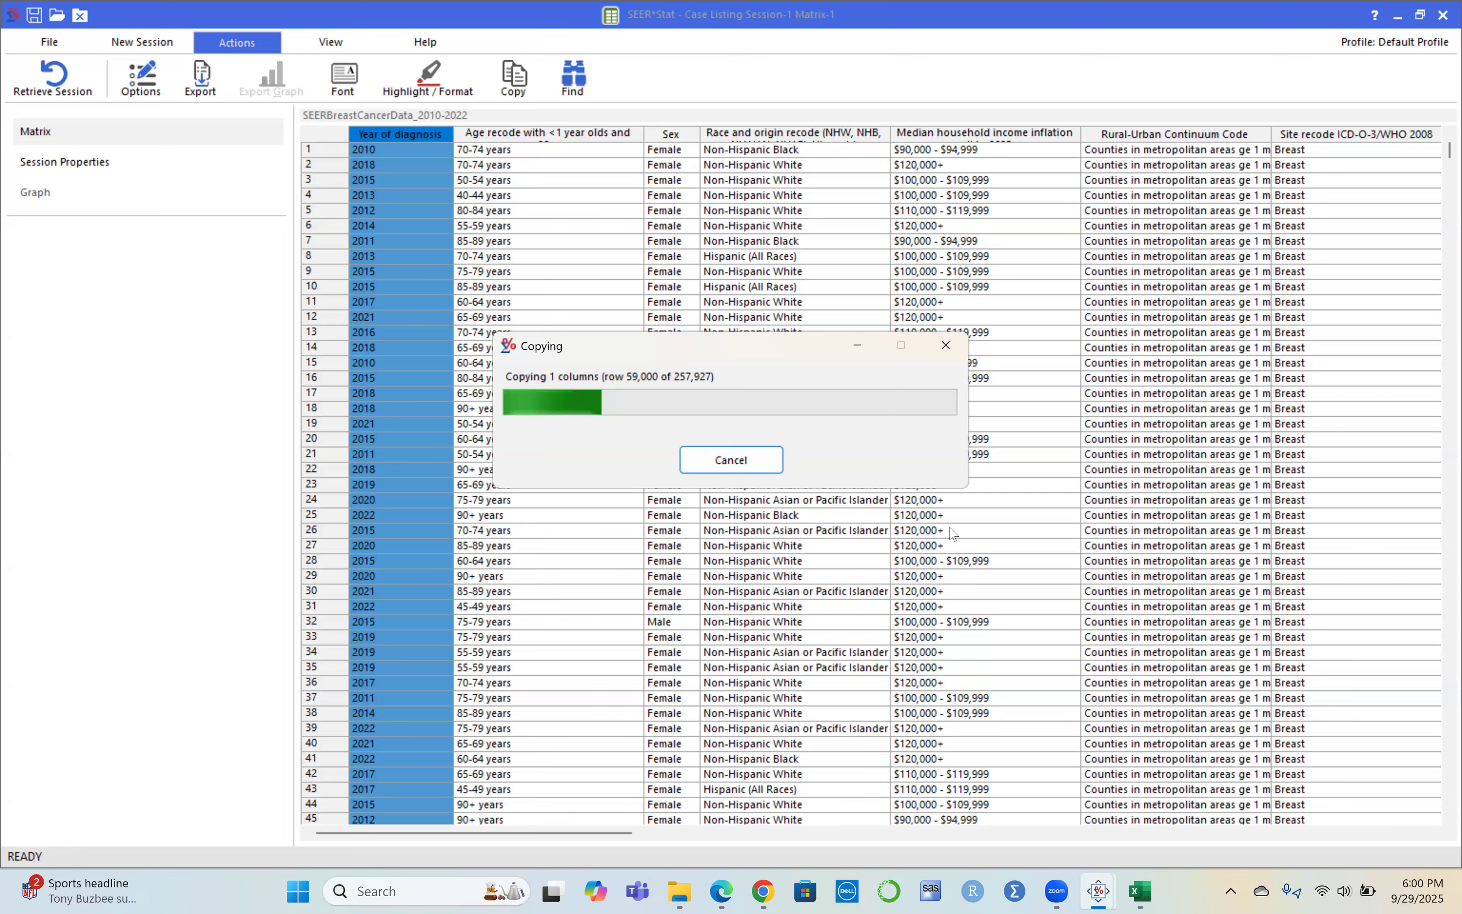
left_click(945, 352)
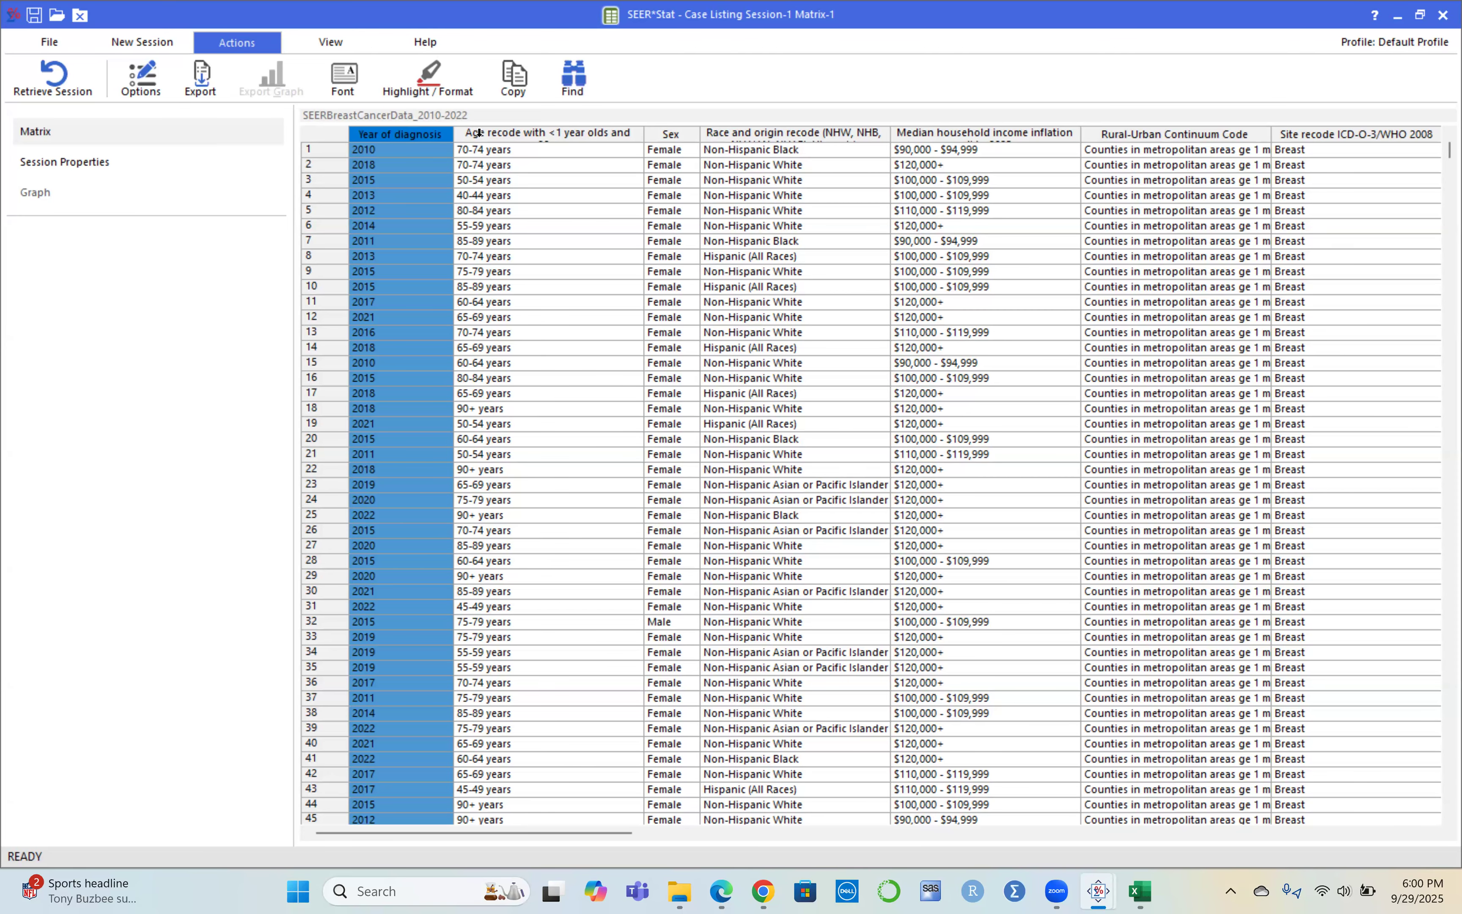
key("ctrl+a")
left_click(547, 133)
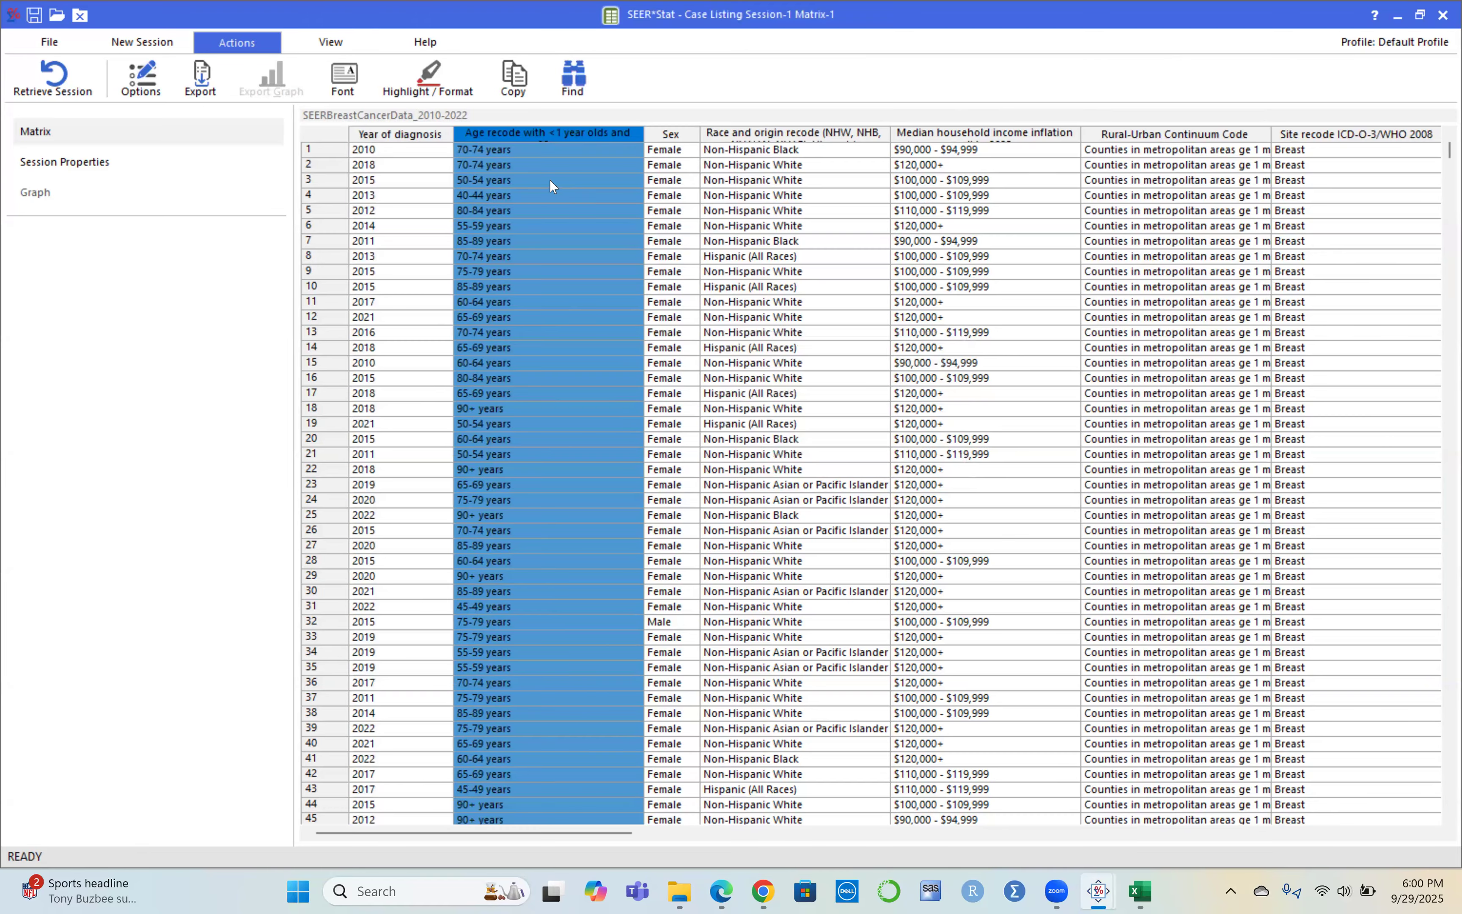
key("Left")
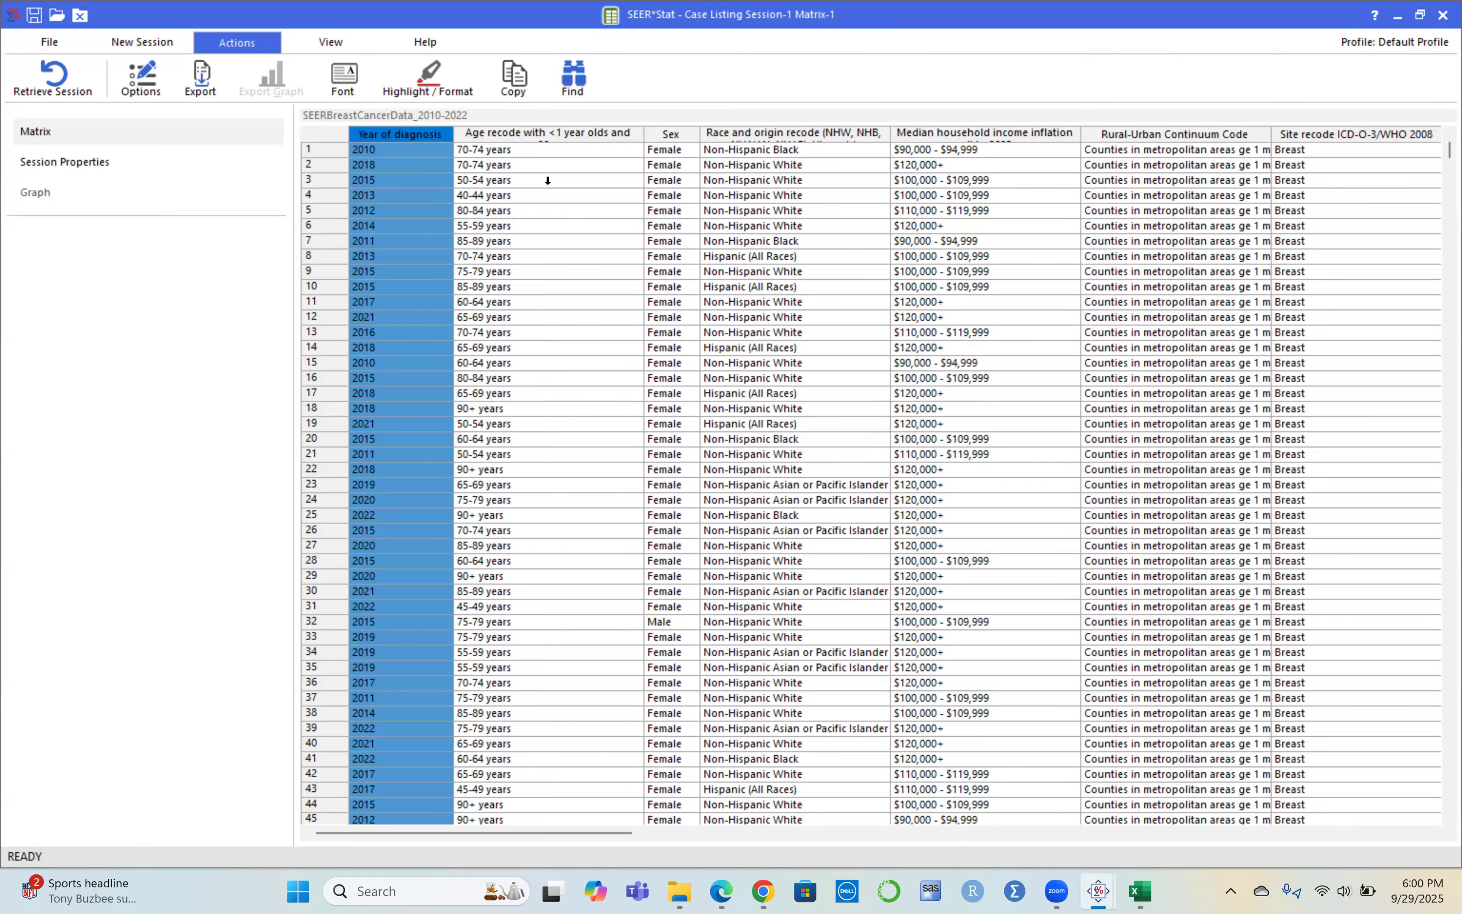
left_click(549, 132, "shift")
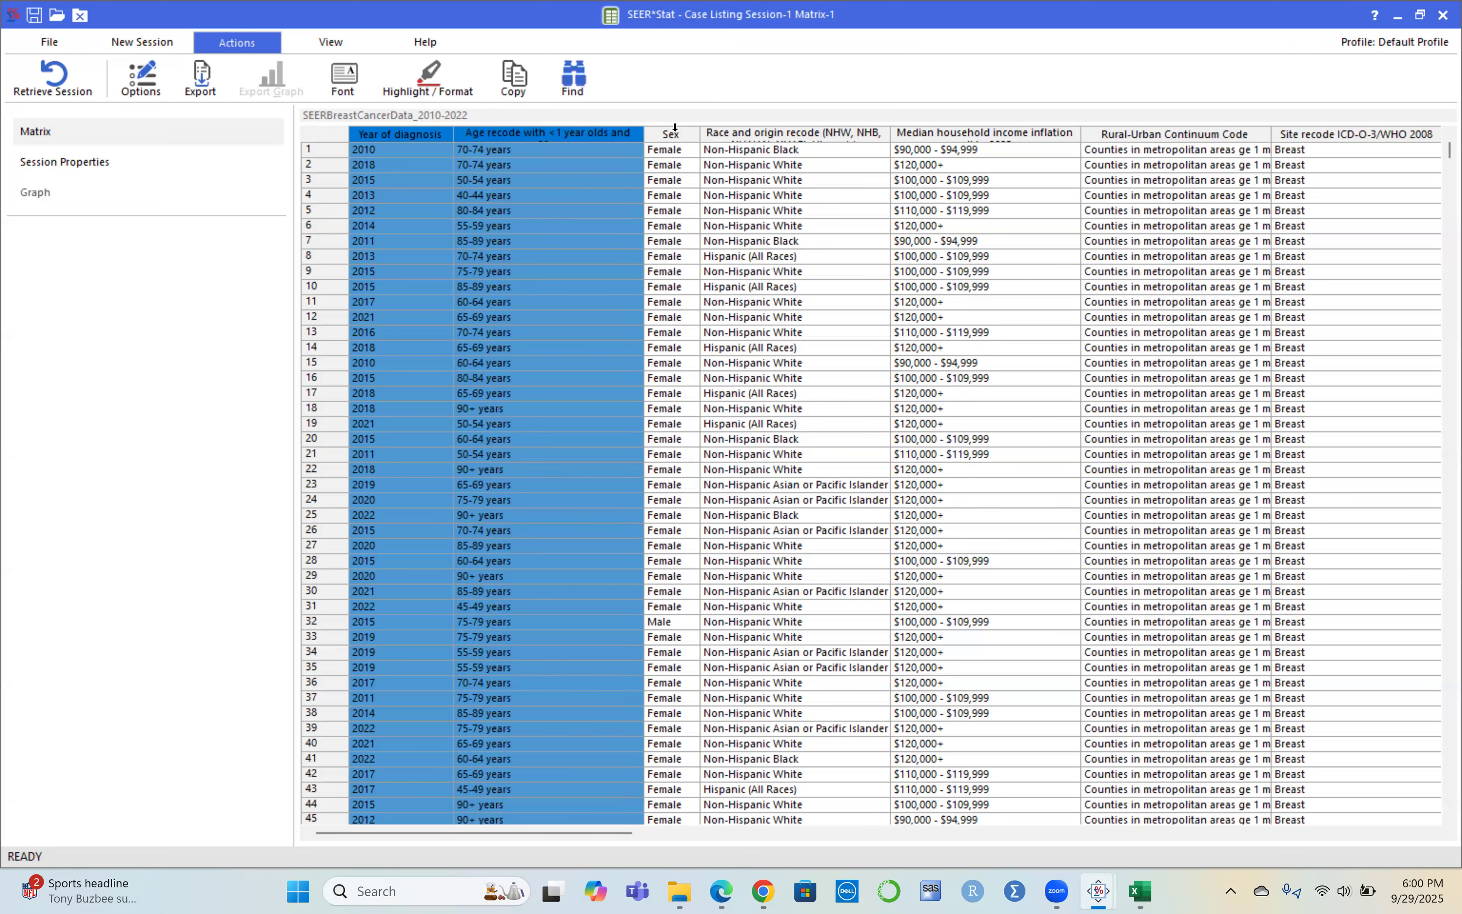
left_click(746, 130, "shift")
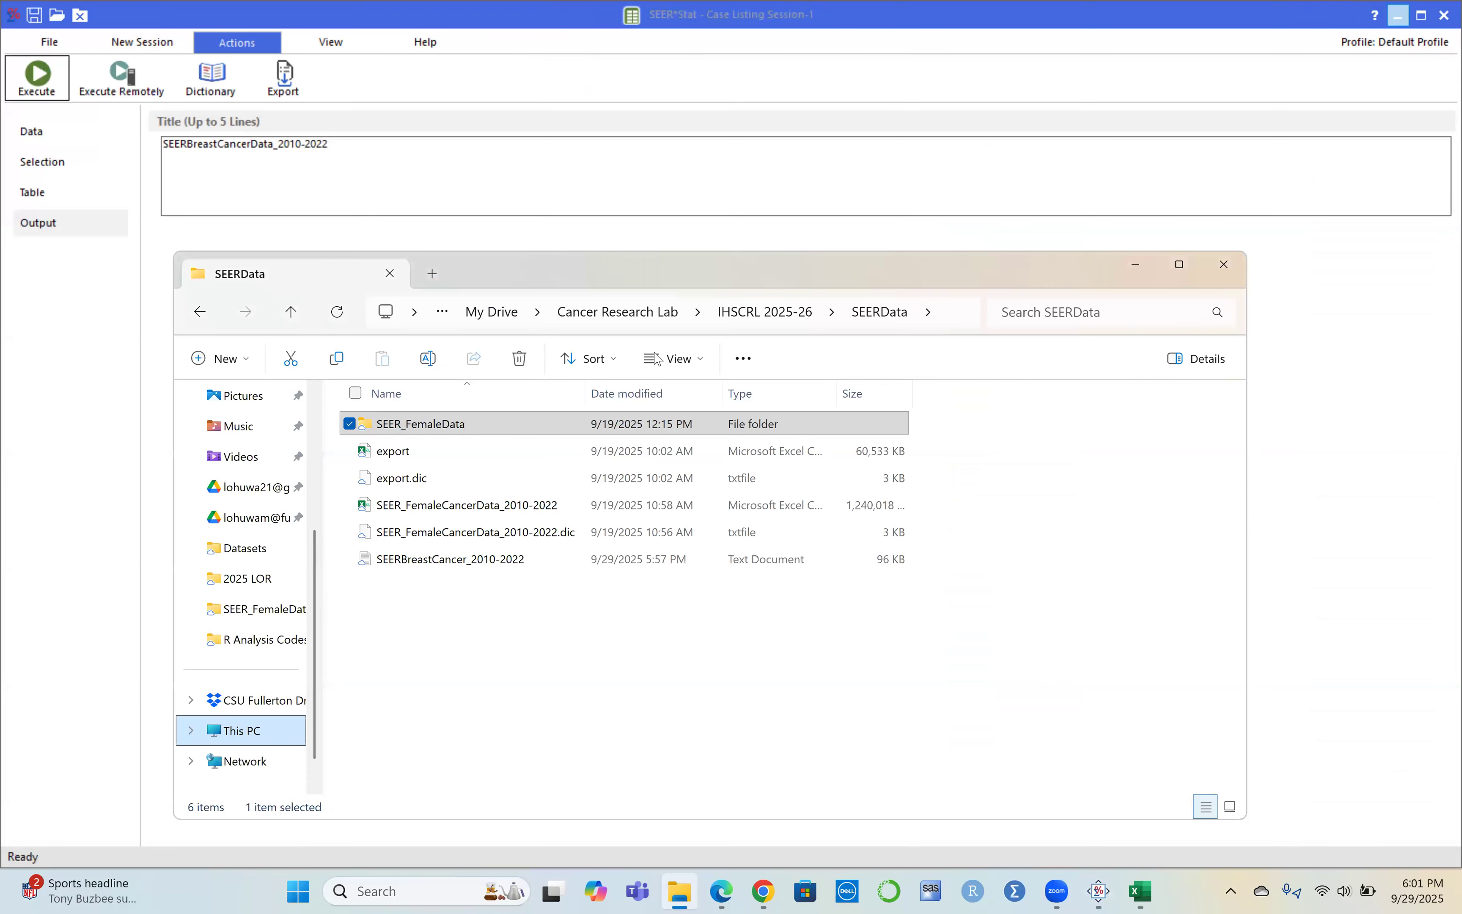
left_click(1397, 16)
left_click(274, 86)
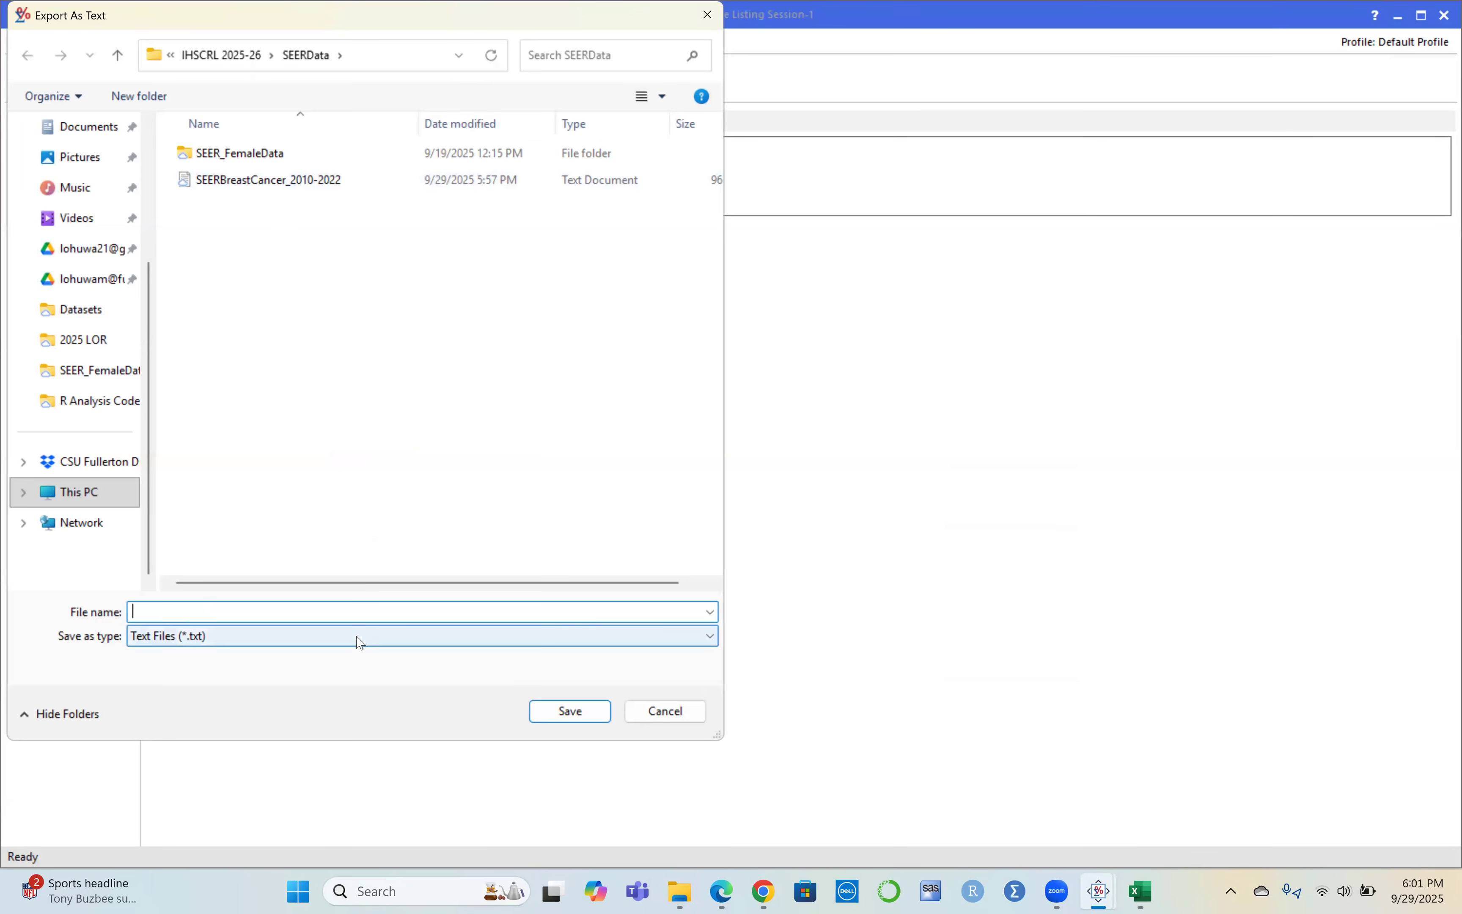
left_click(370, 638)
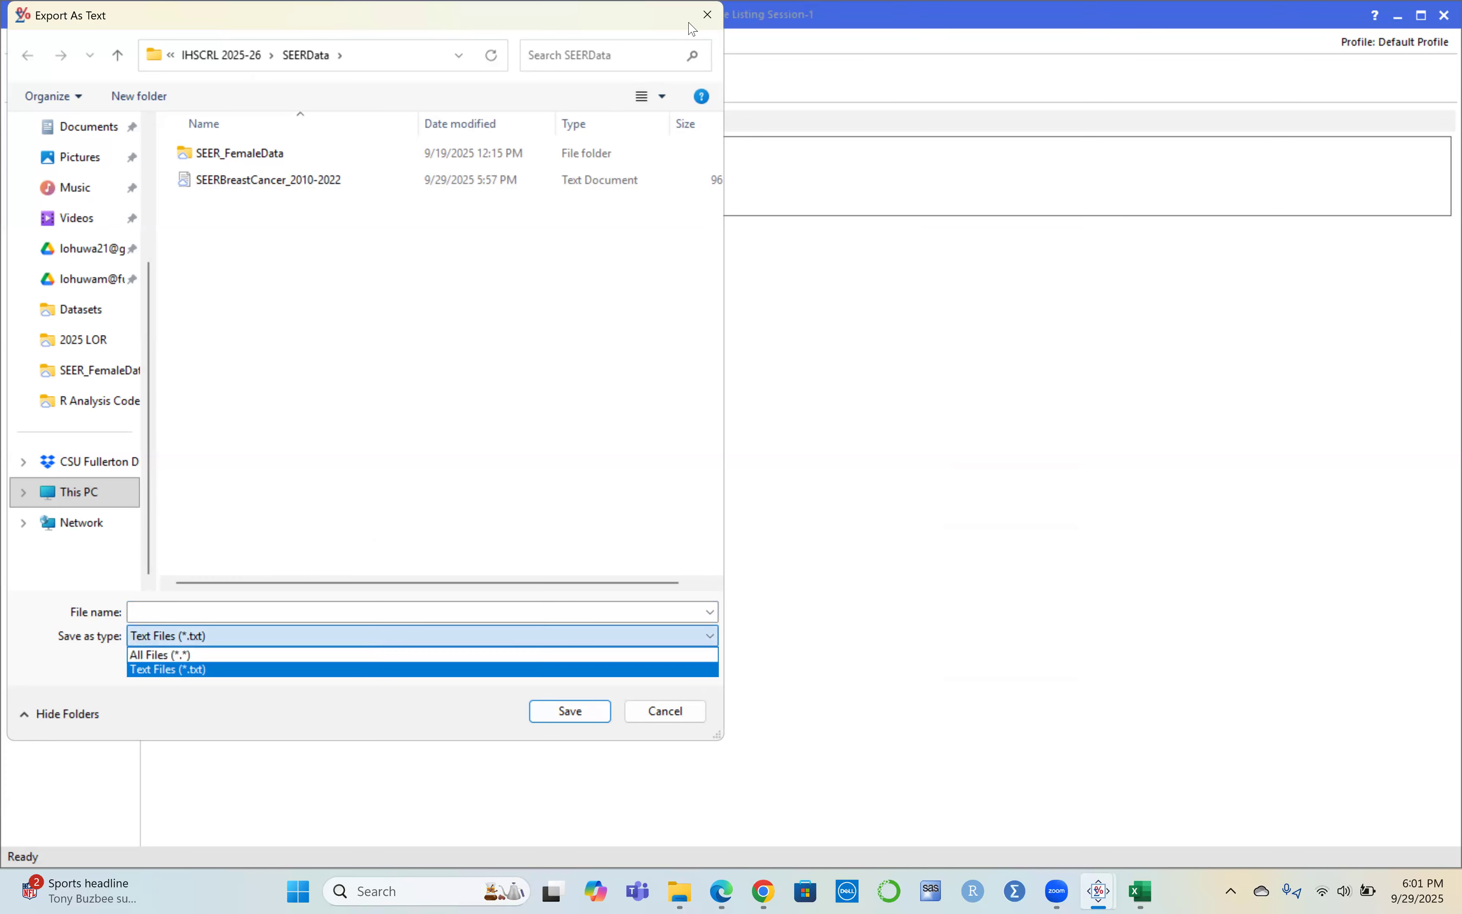
left_click(710, 19)
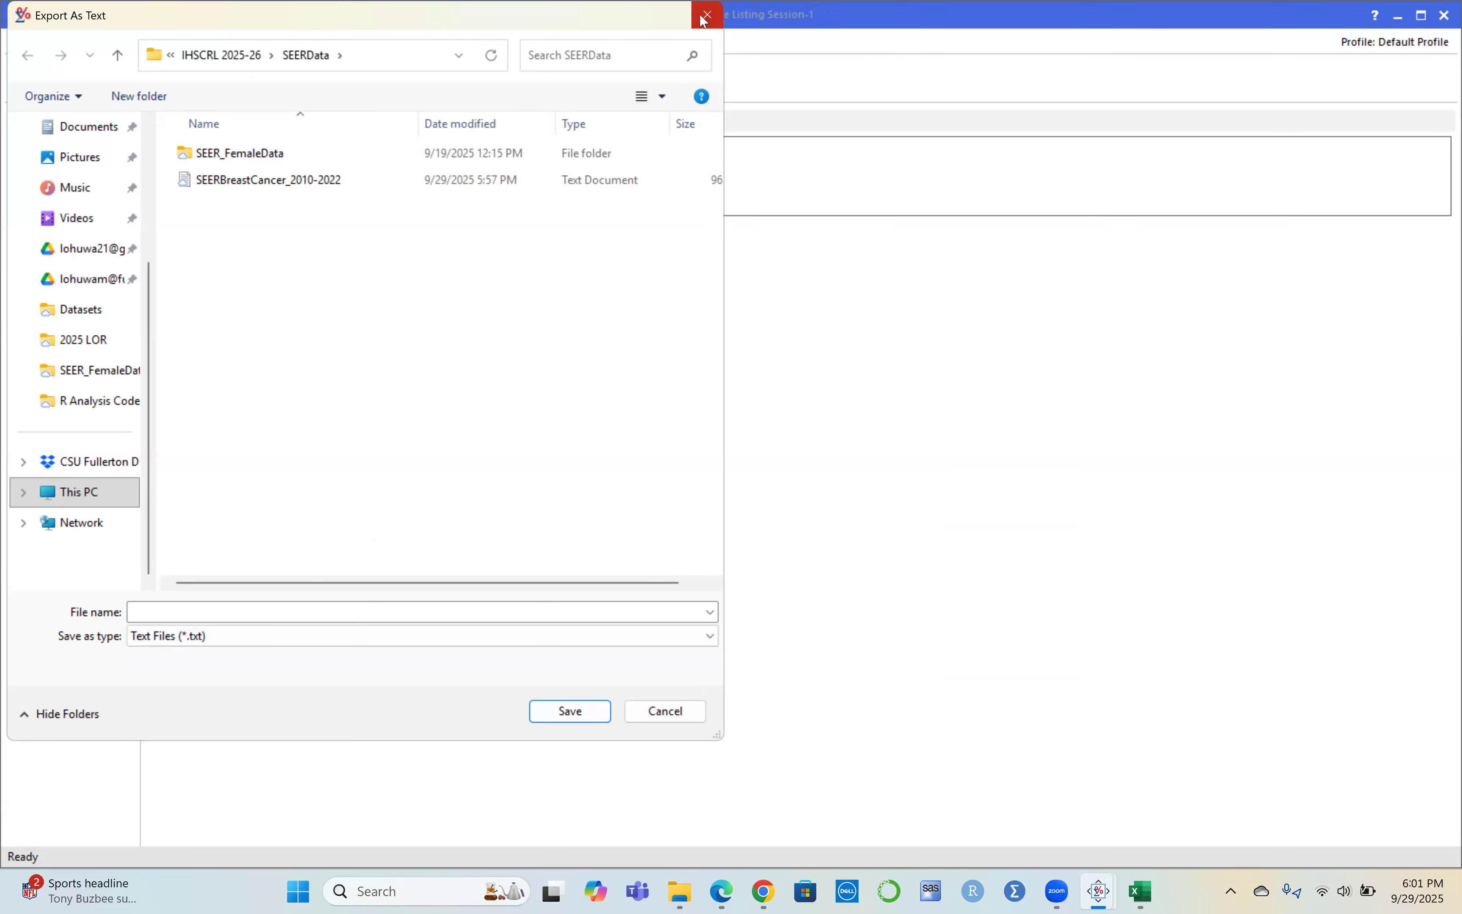
left_click(709, 17)
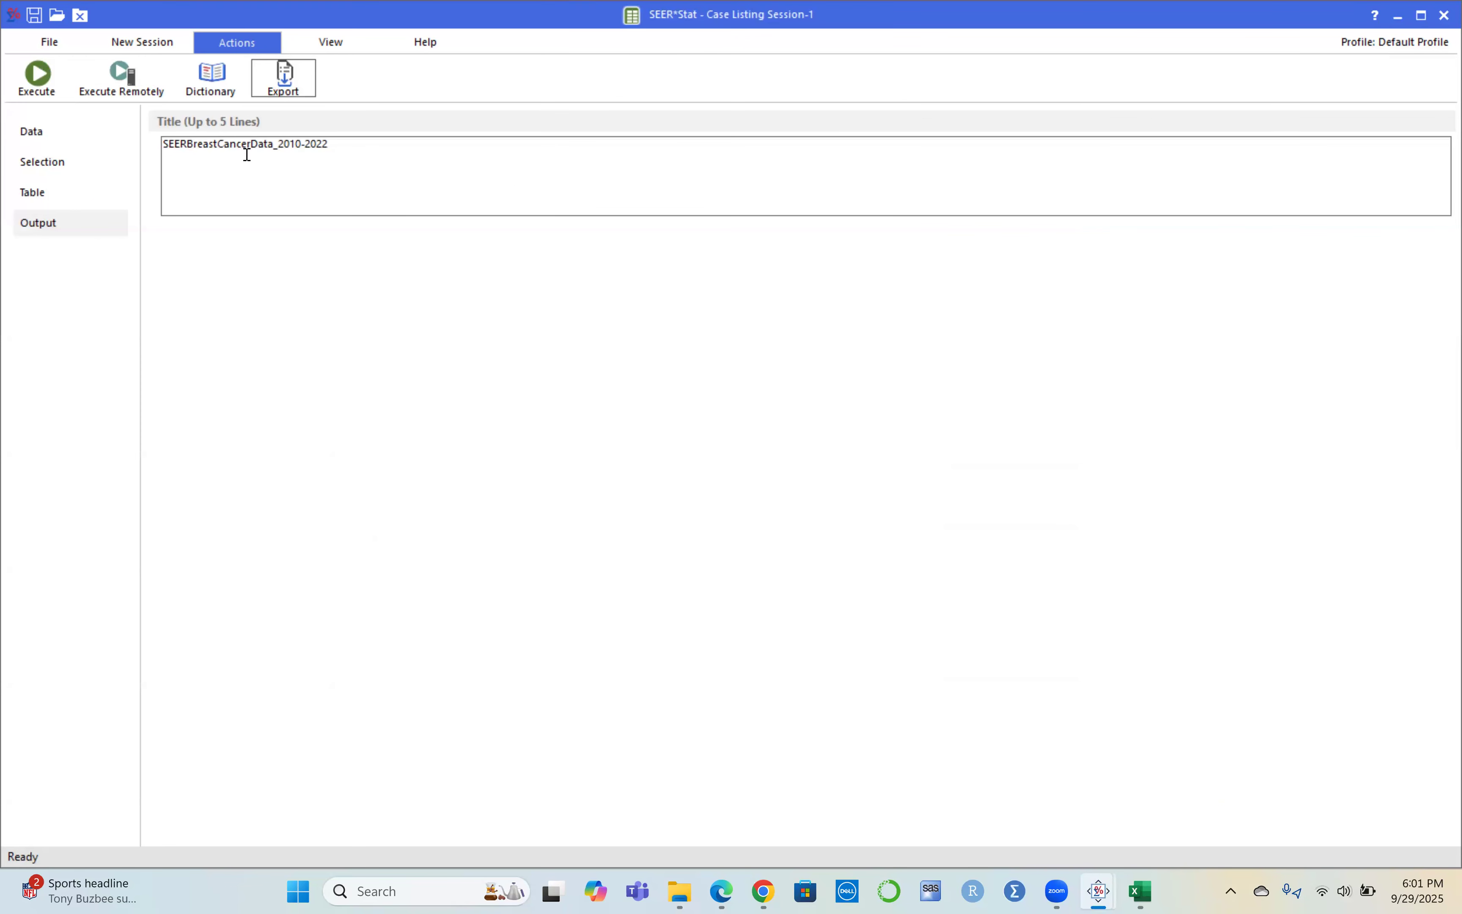
left_click(66, 192)
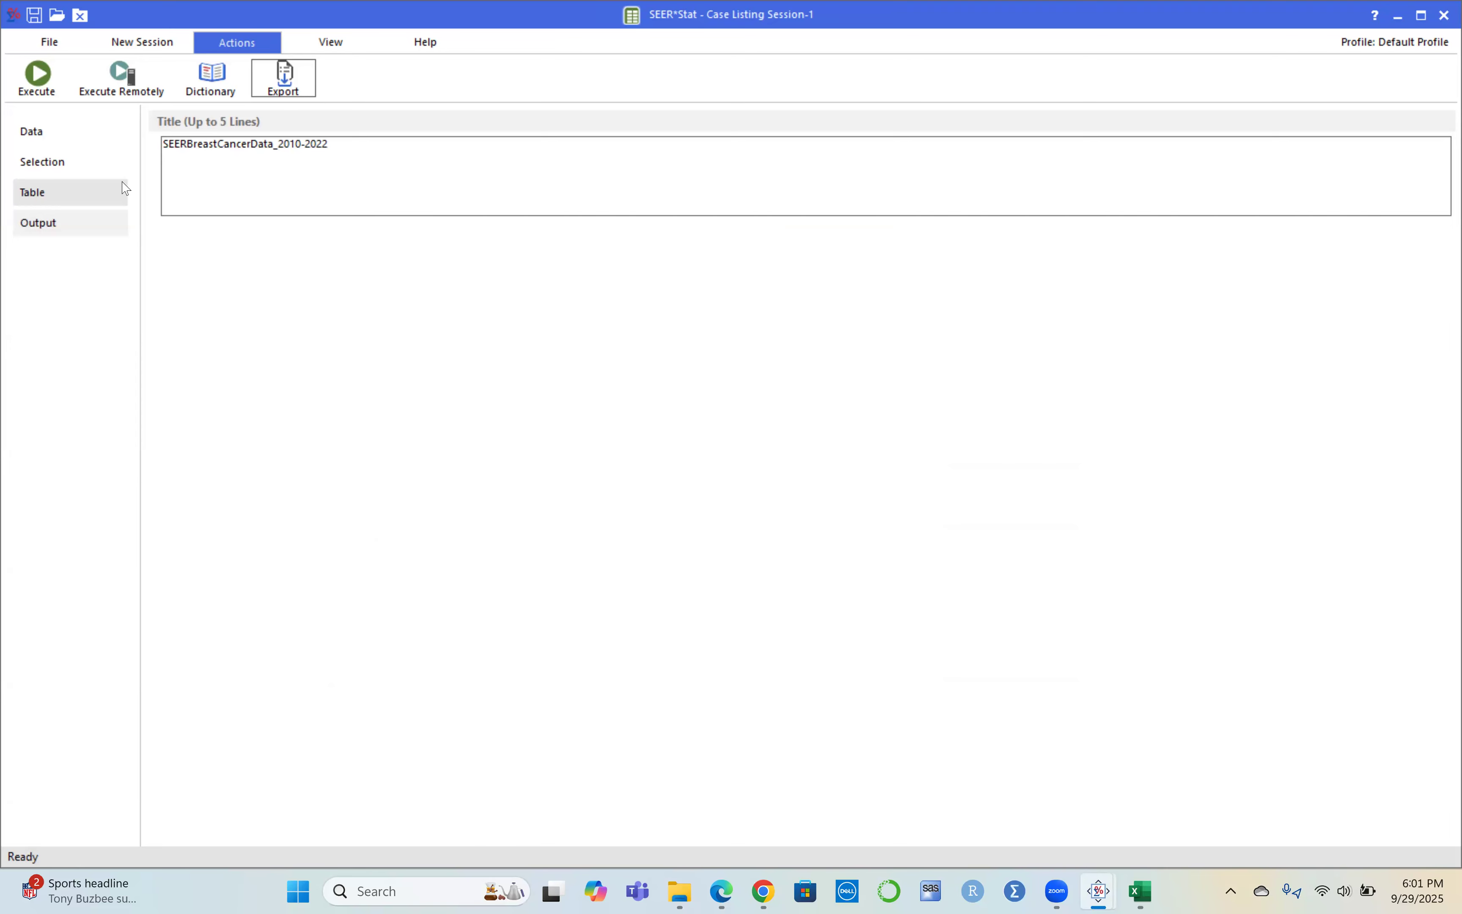
left_click(295, 77)
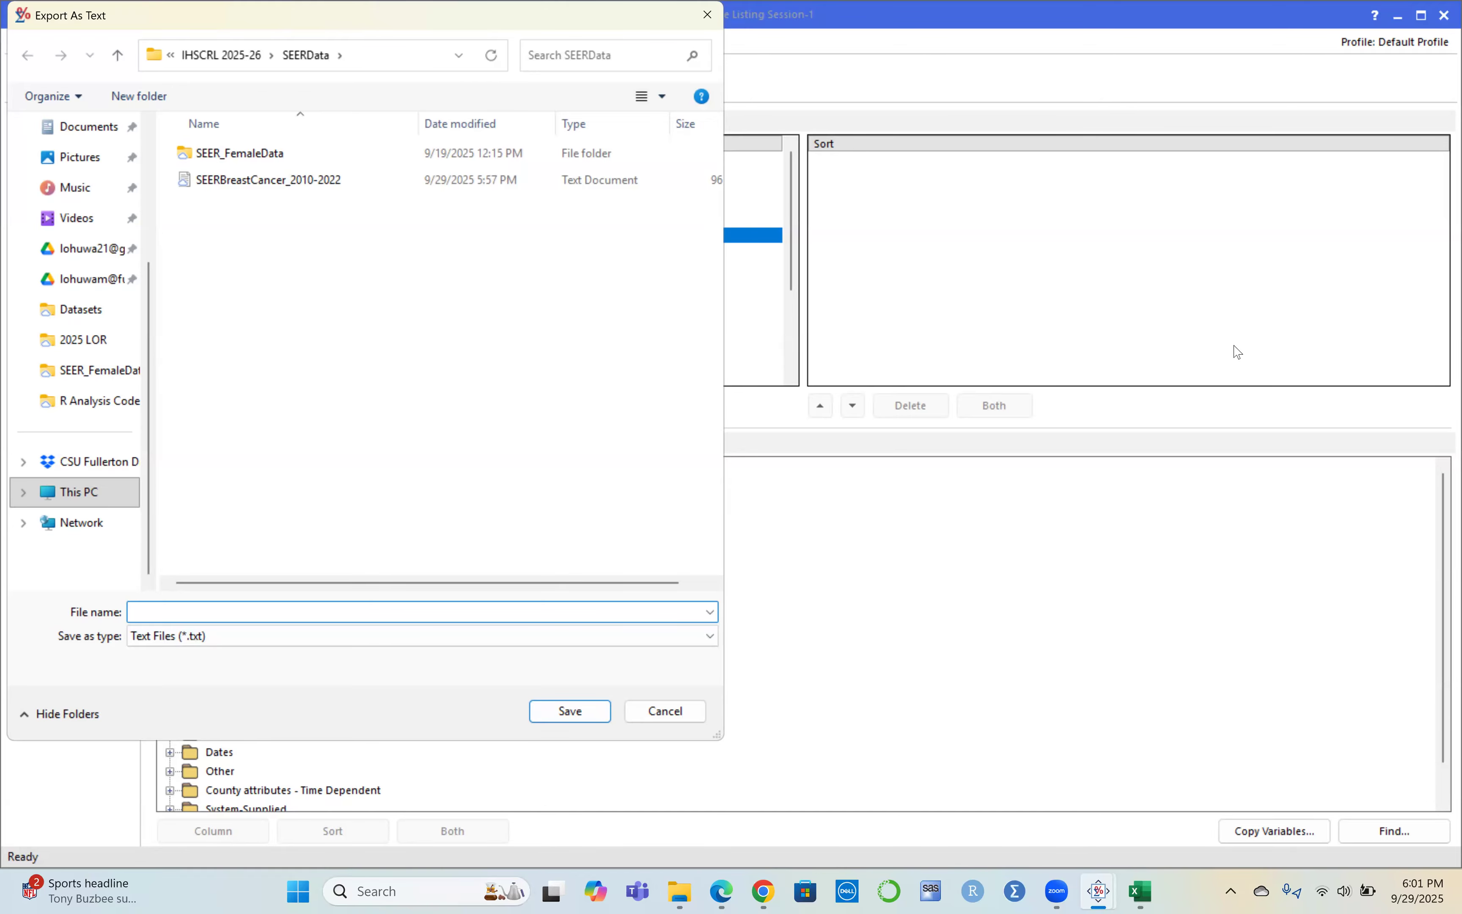
left_click(1208, 501)
key("alt+c")
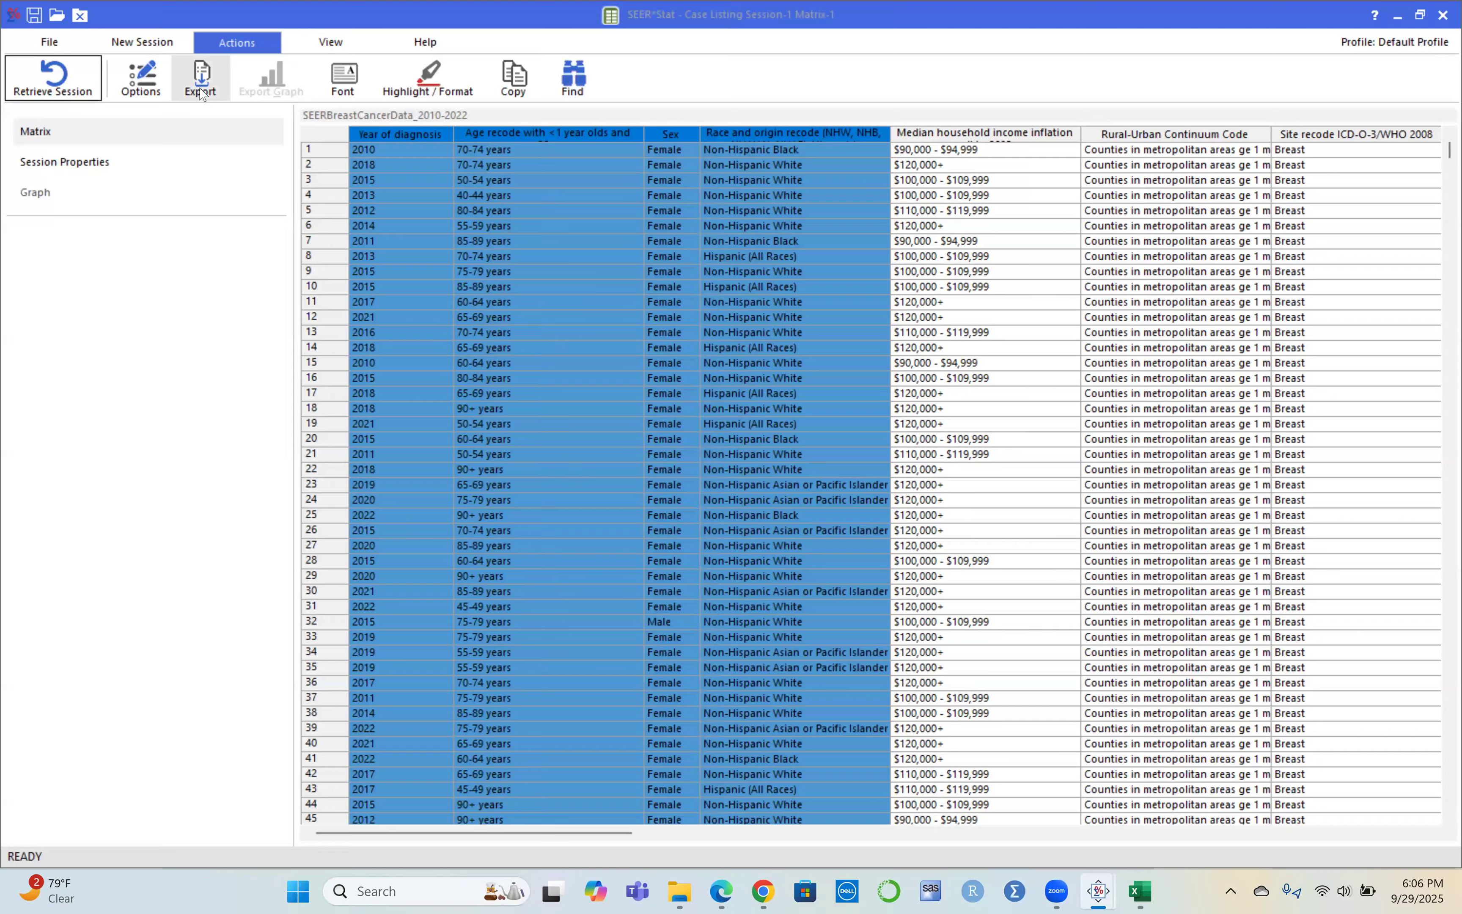
left_click(200, 92)
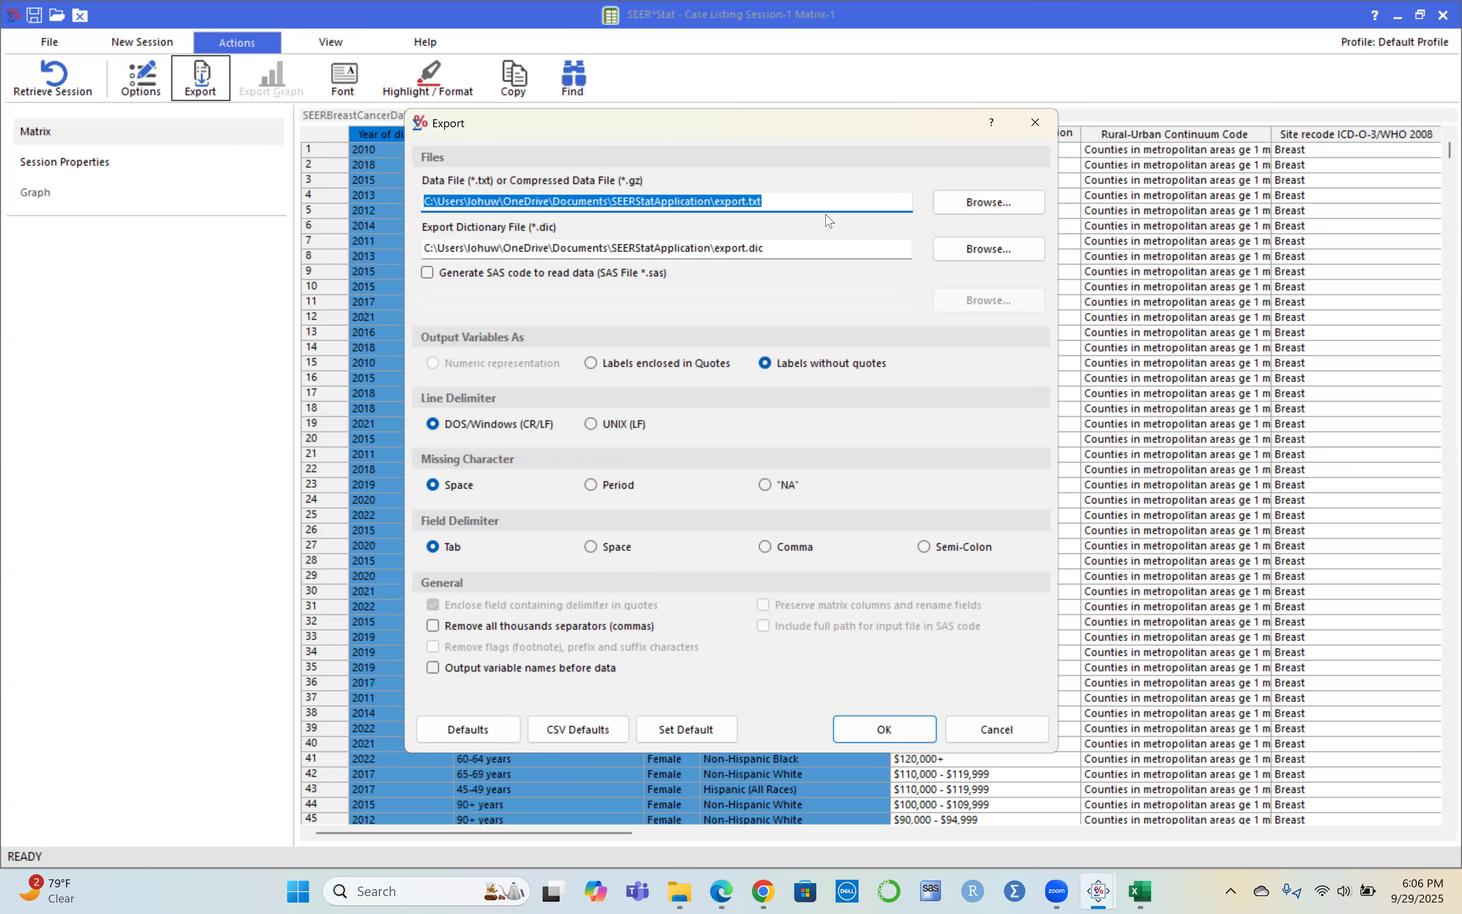
left_click(968, 210)
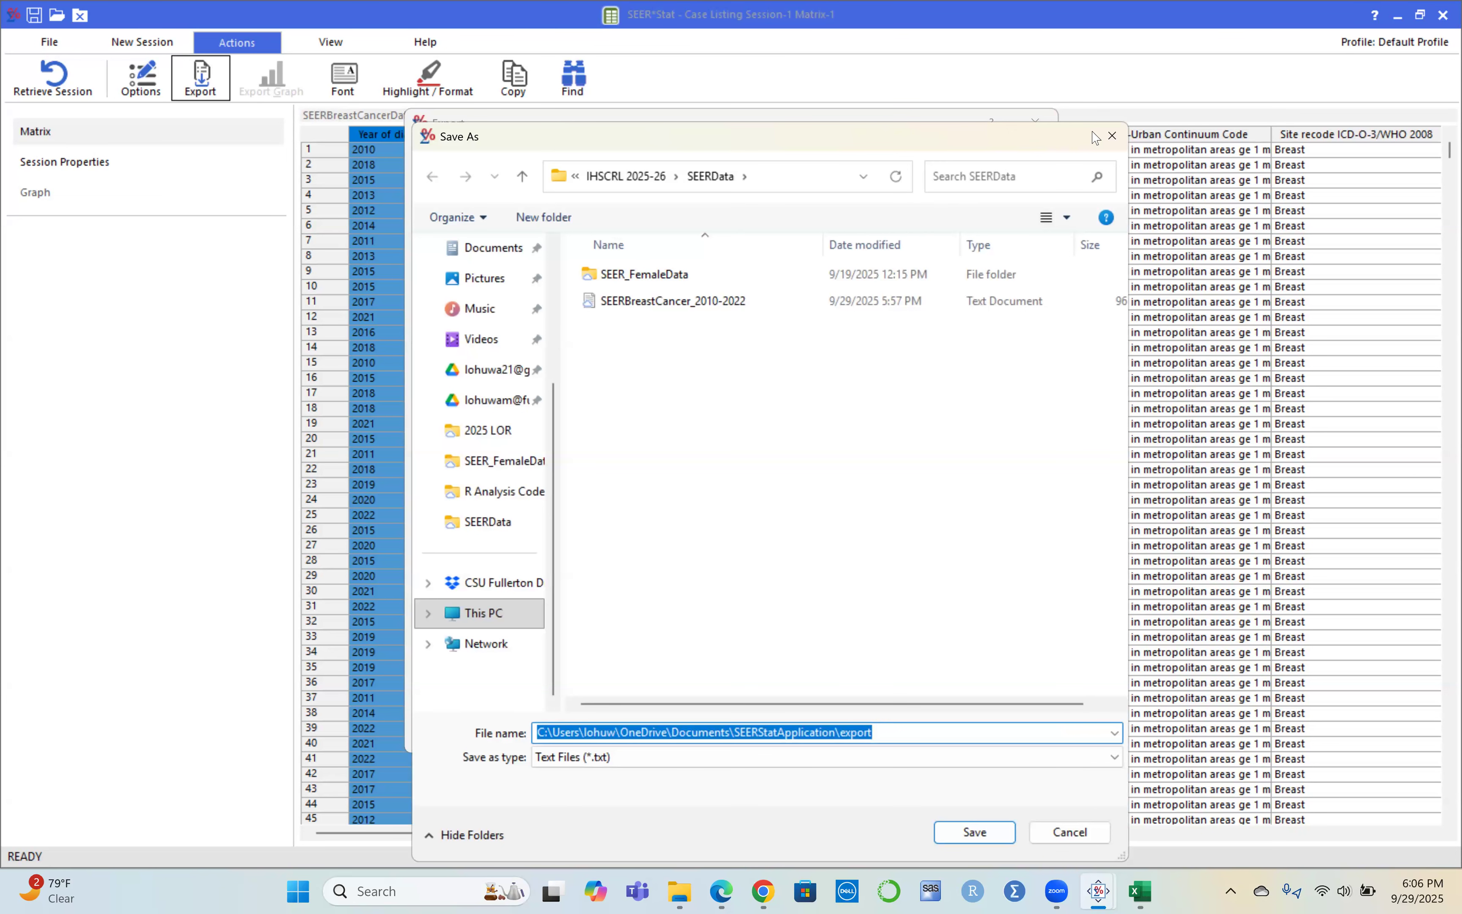
left_click(1112, 135)
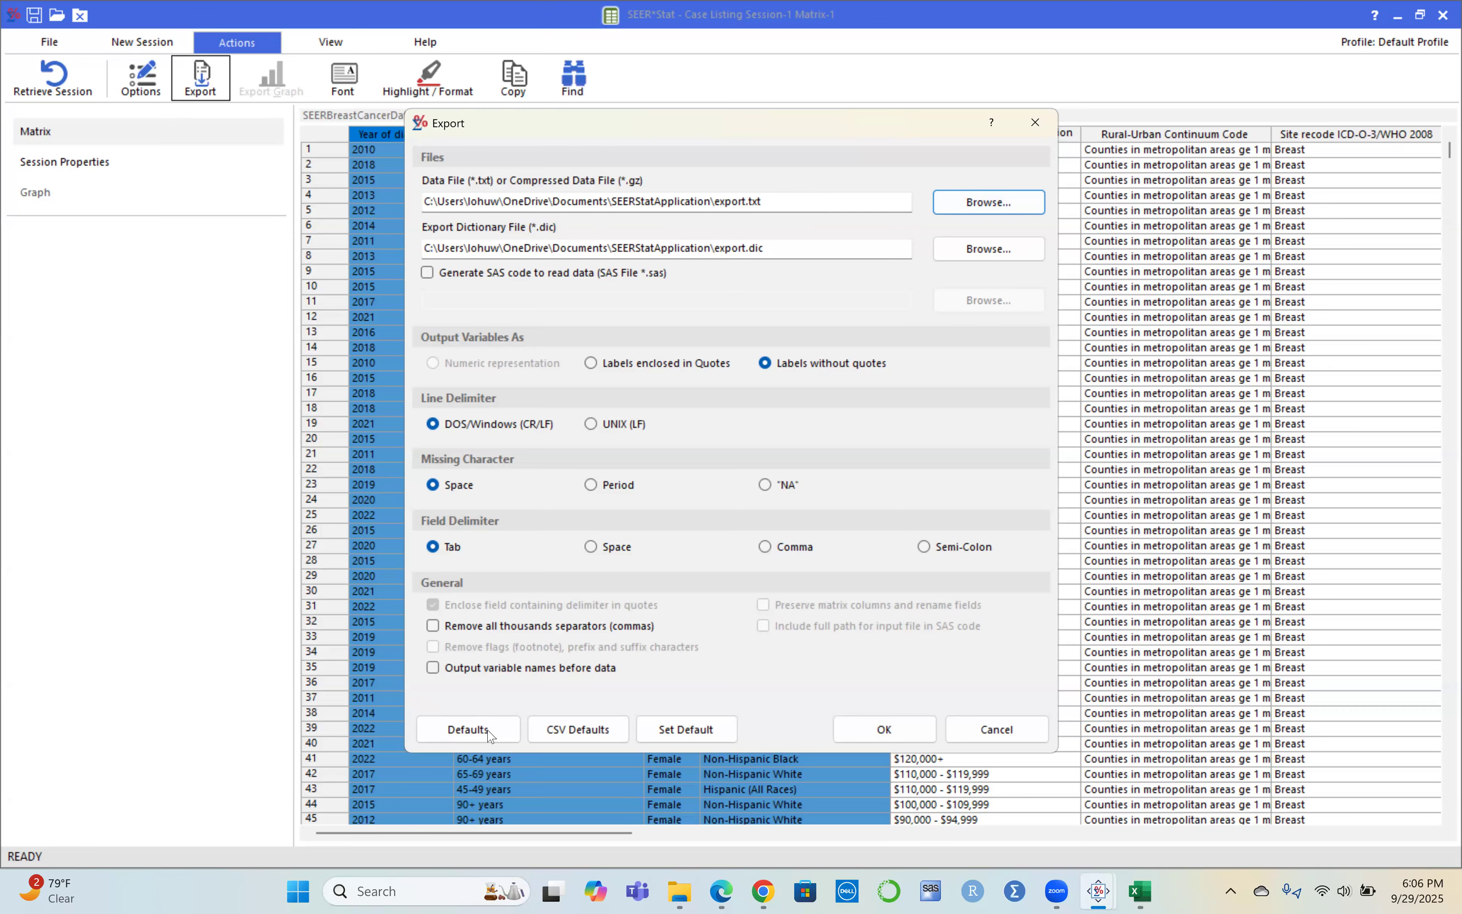
left_click(553, 736)
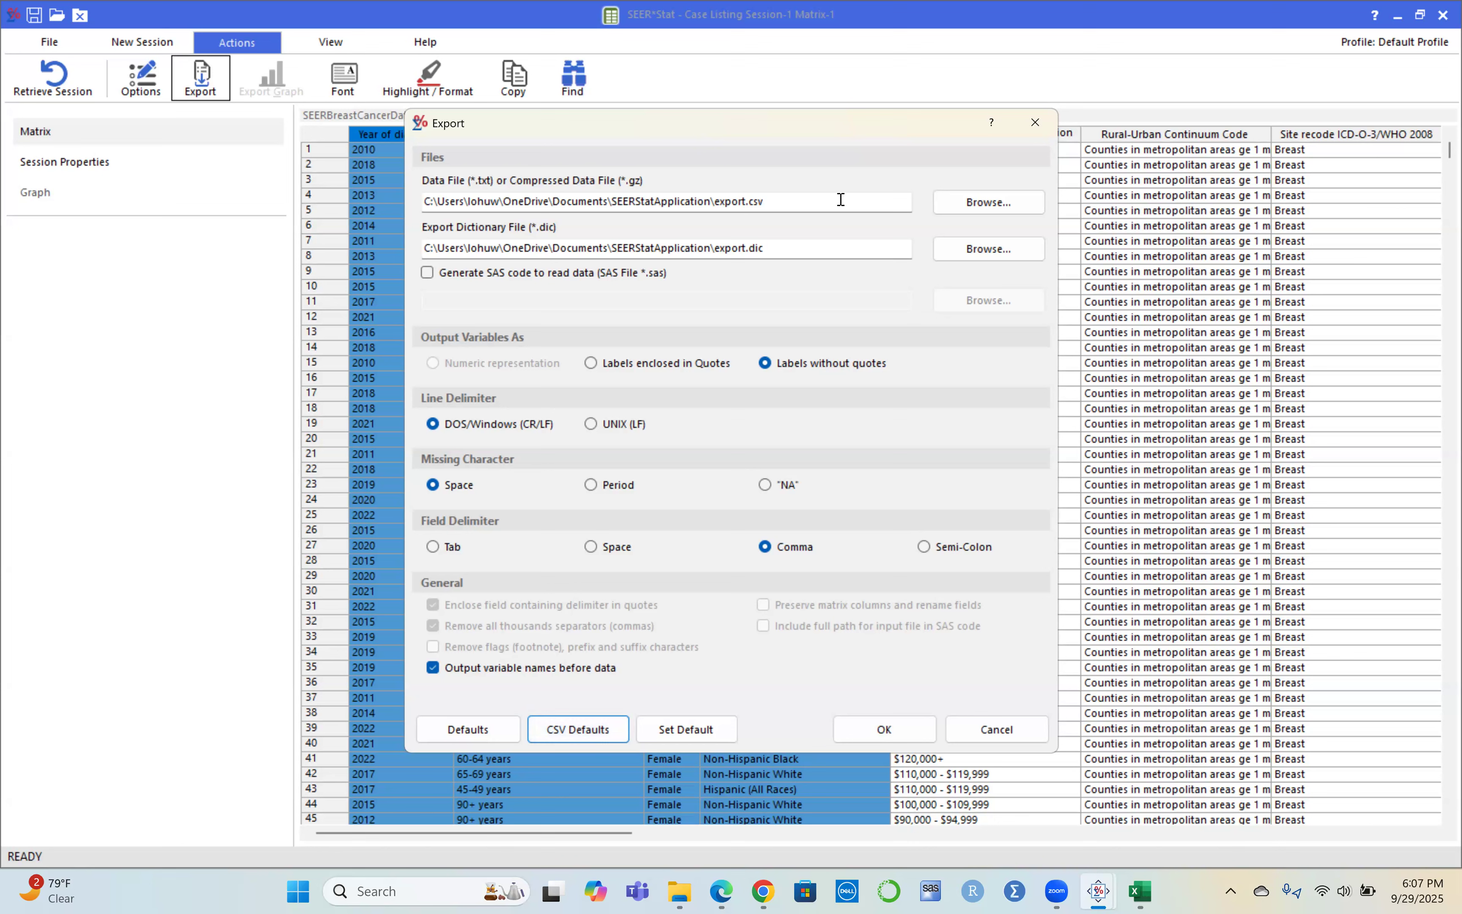
left_click(469, 729)
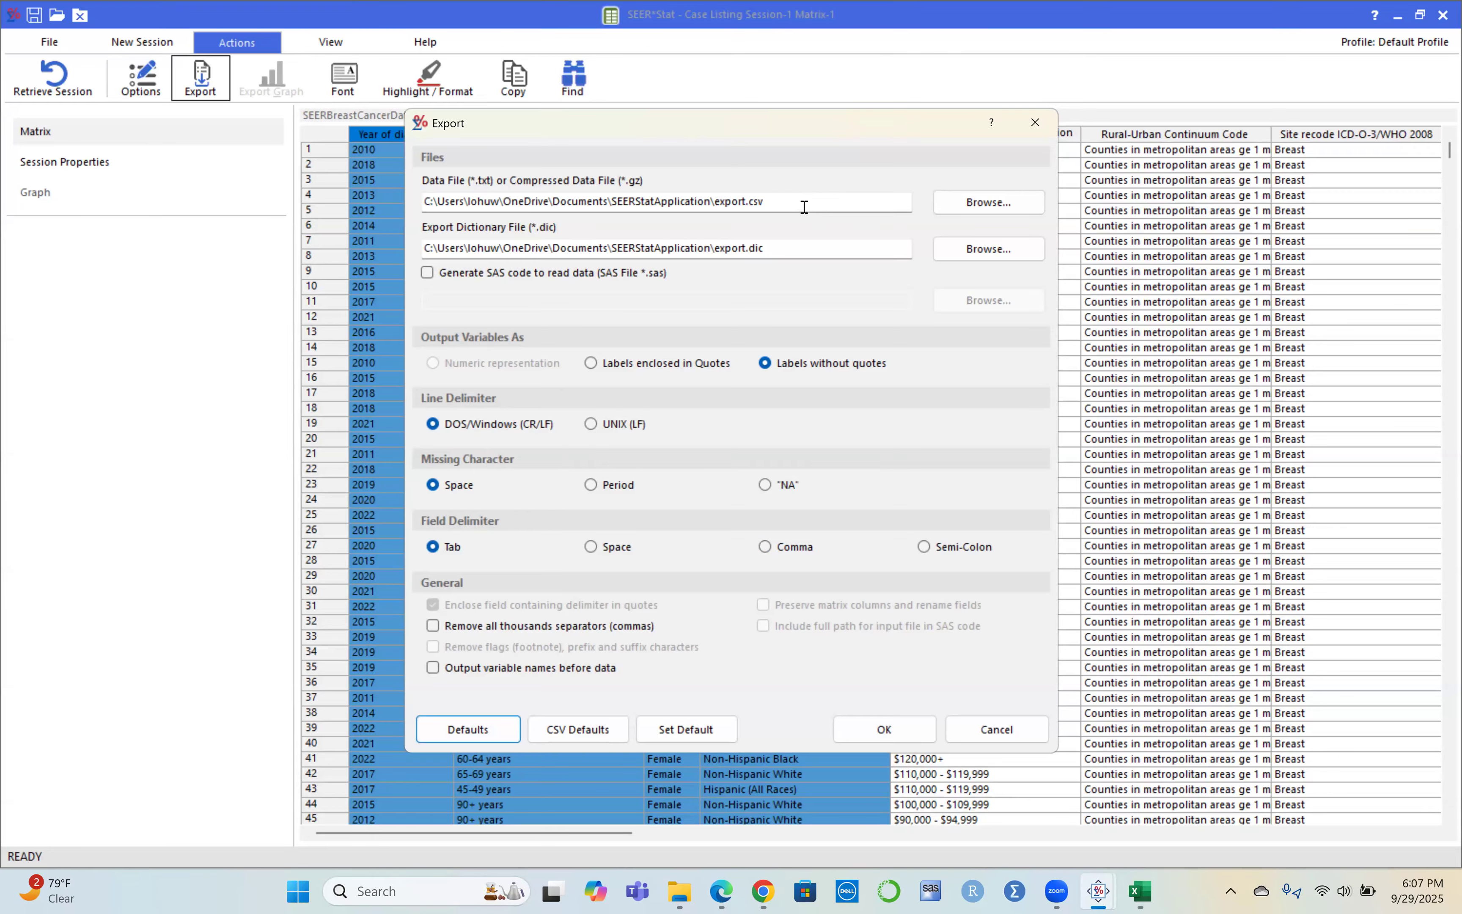
left_click(1033, 123)
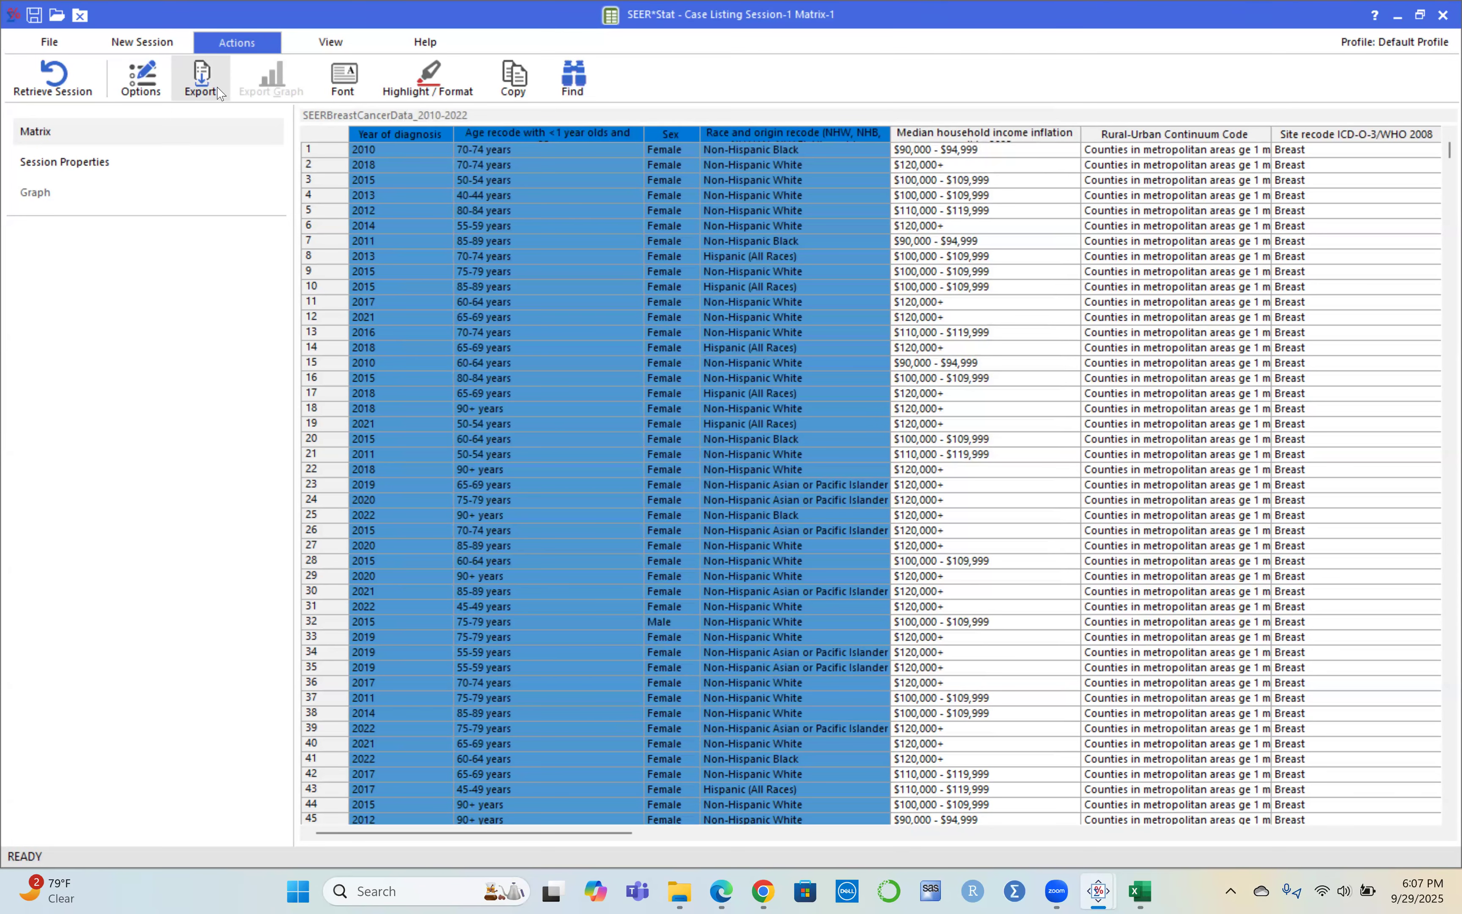
Apply the CSV defaults to the matrix export settings and decline replacing the existing export.csv
left_click(218, 94)
left_click(772, 202)
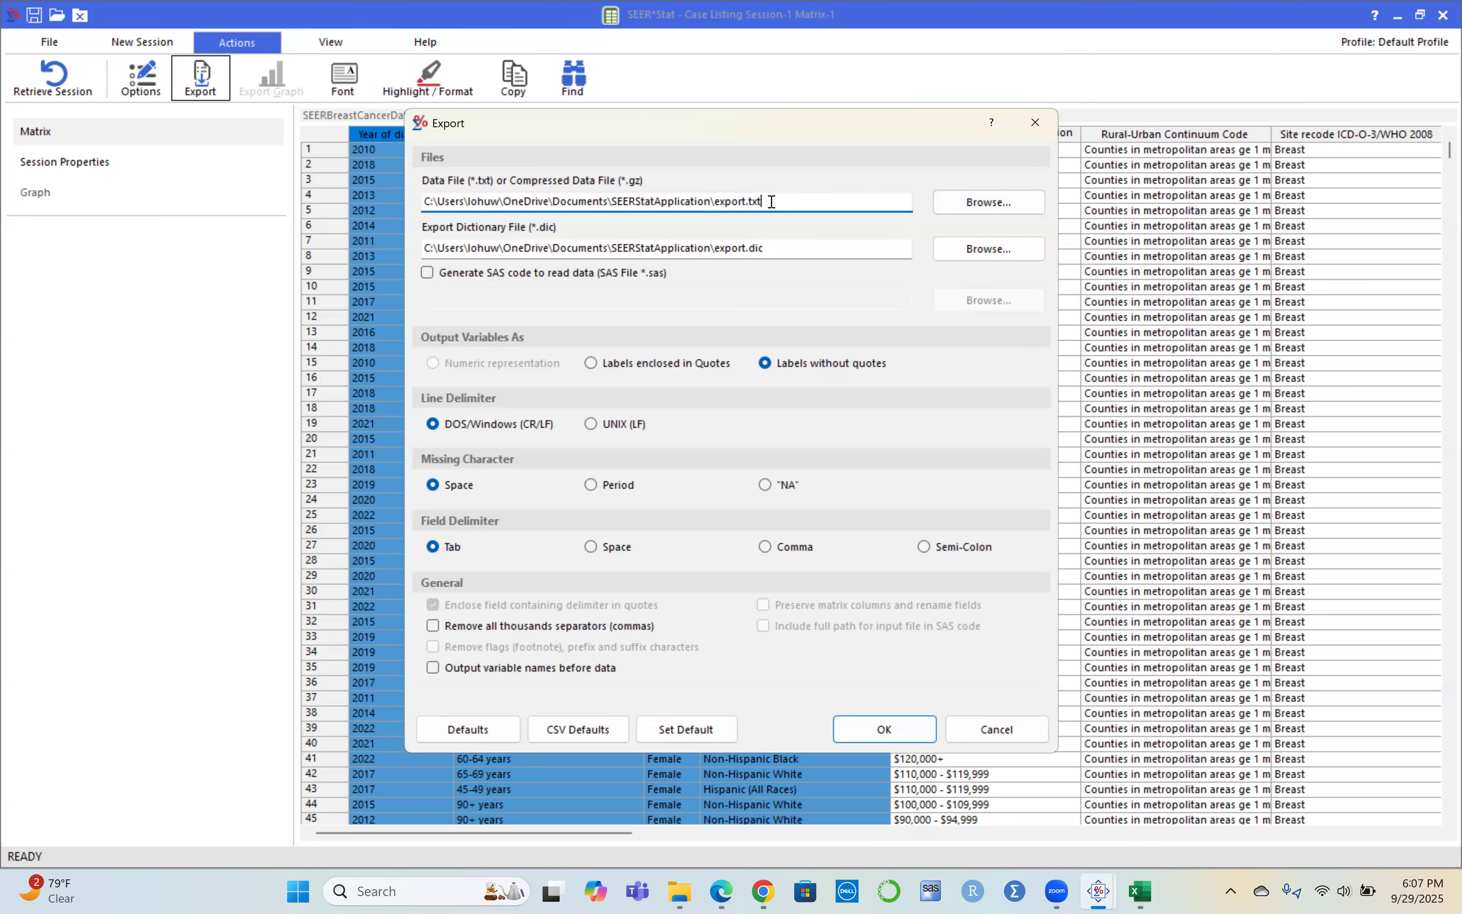
left_click(569, 731)
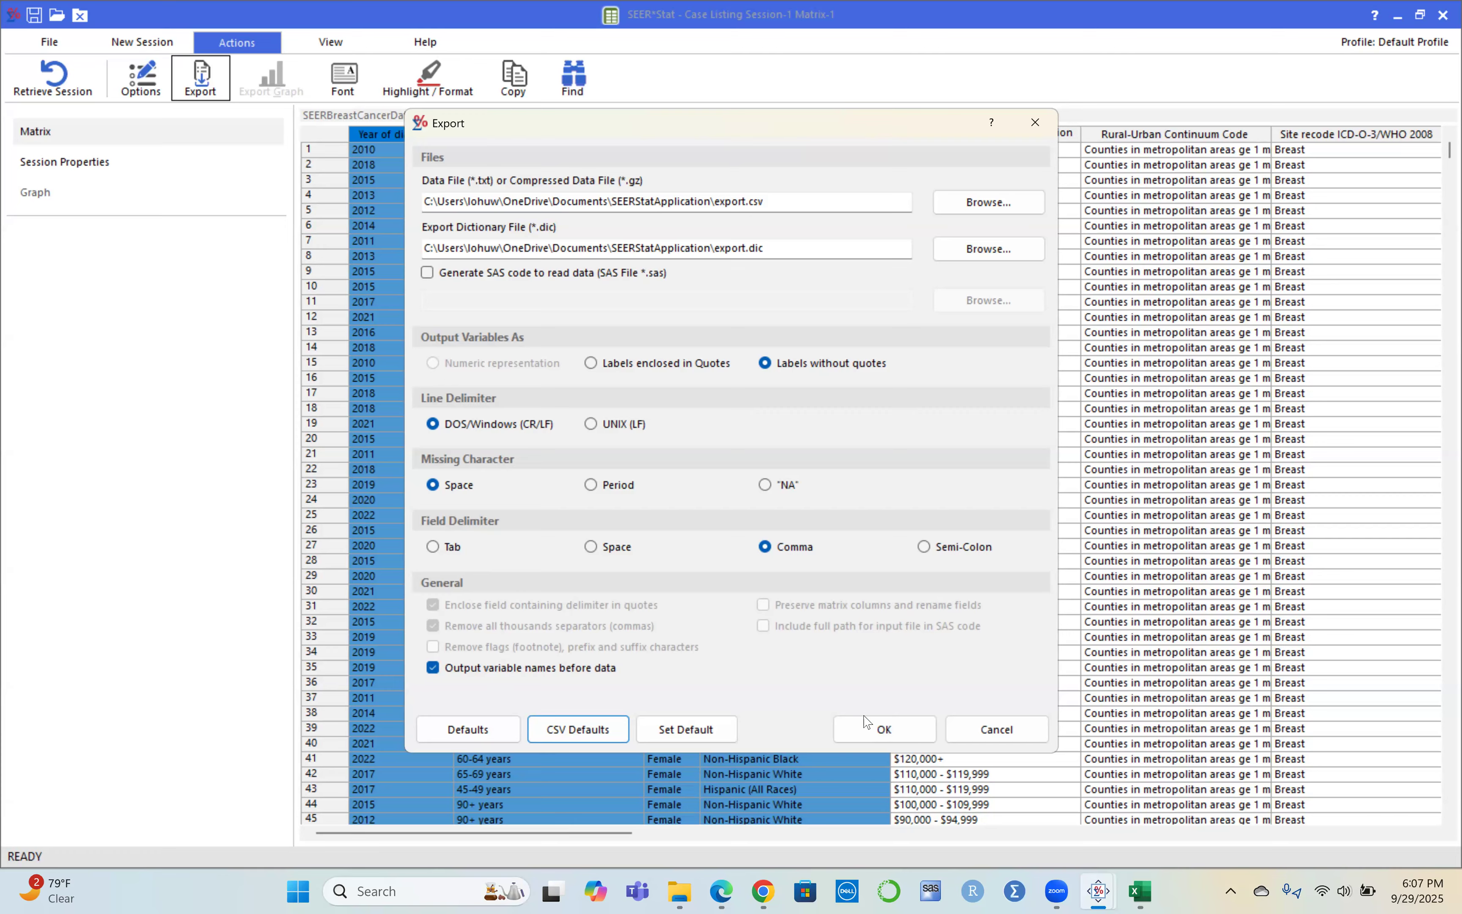
left_click(875, 731)
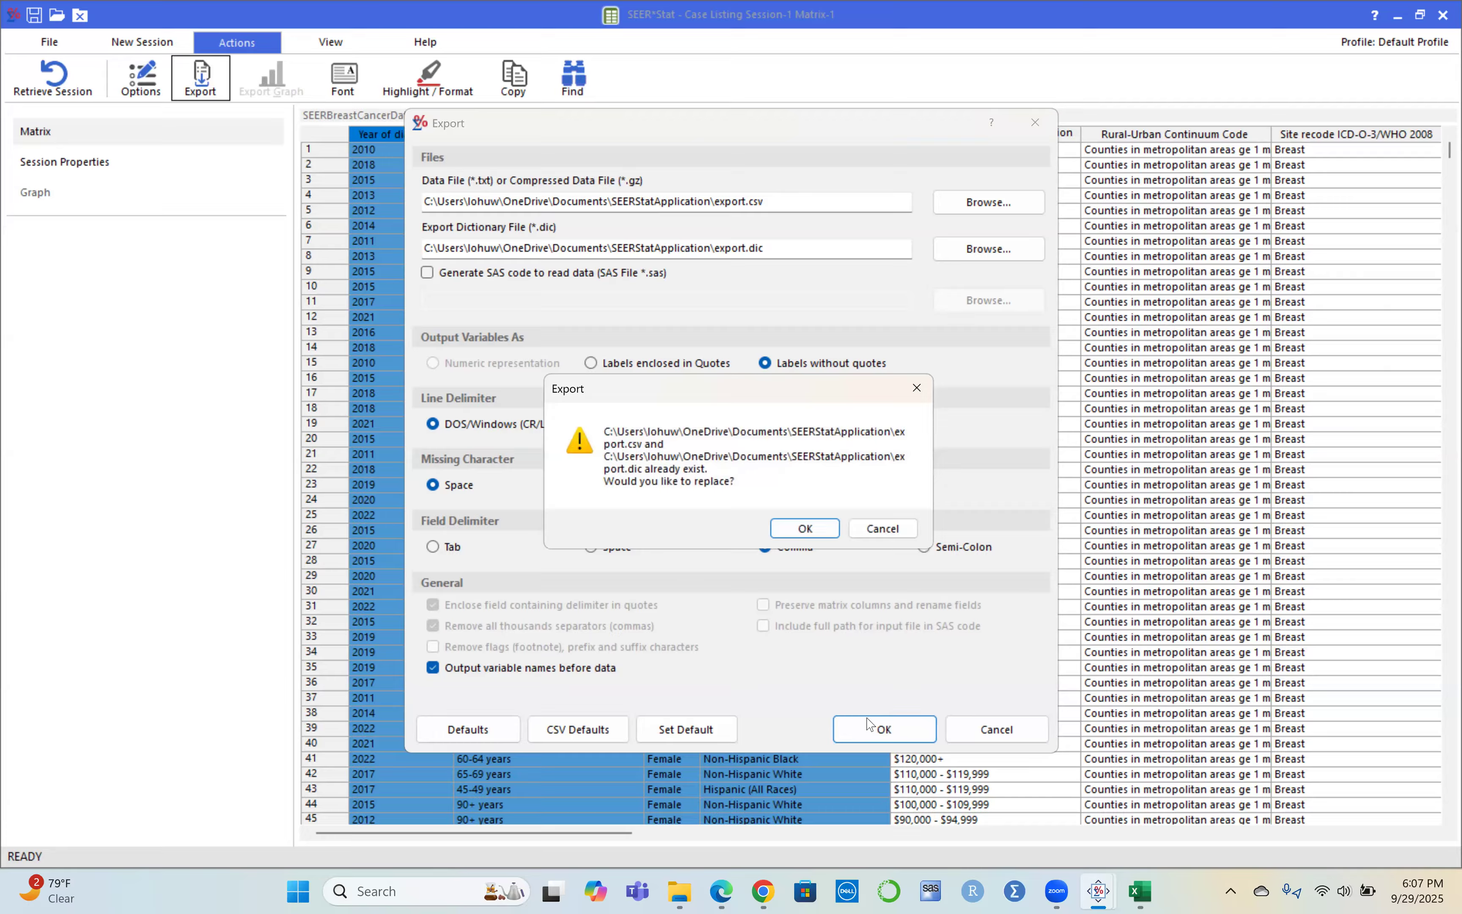
left_click(882, 528)
Export the matrix to the SEERData folder as SEERBreastCancer_2010-2022.csv with its matching dictionary file
left_click(970, 203)
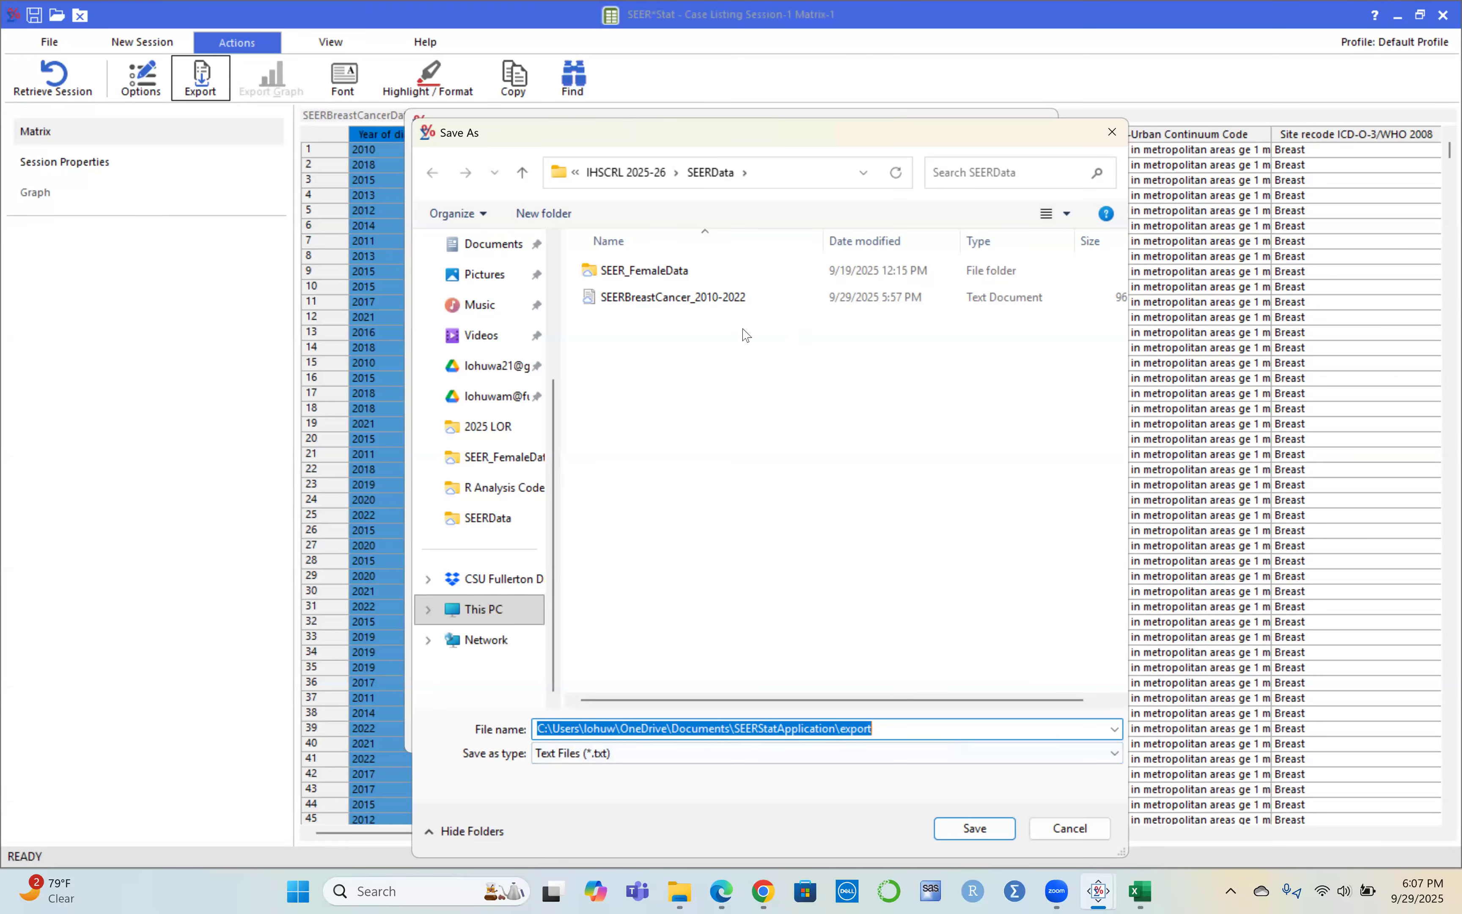
left_click(690, 298)
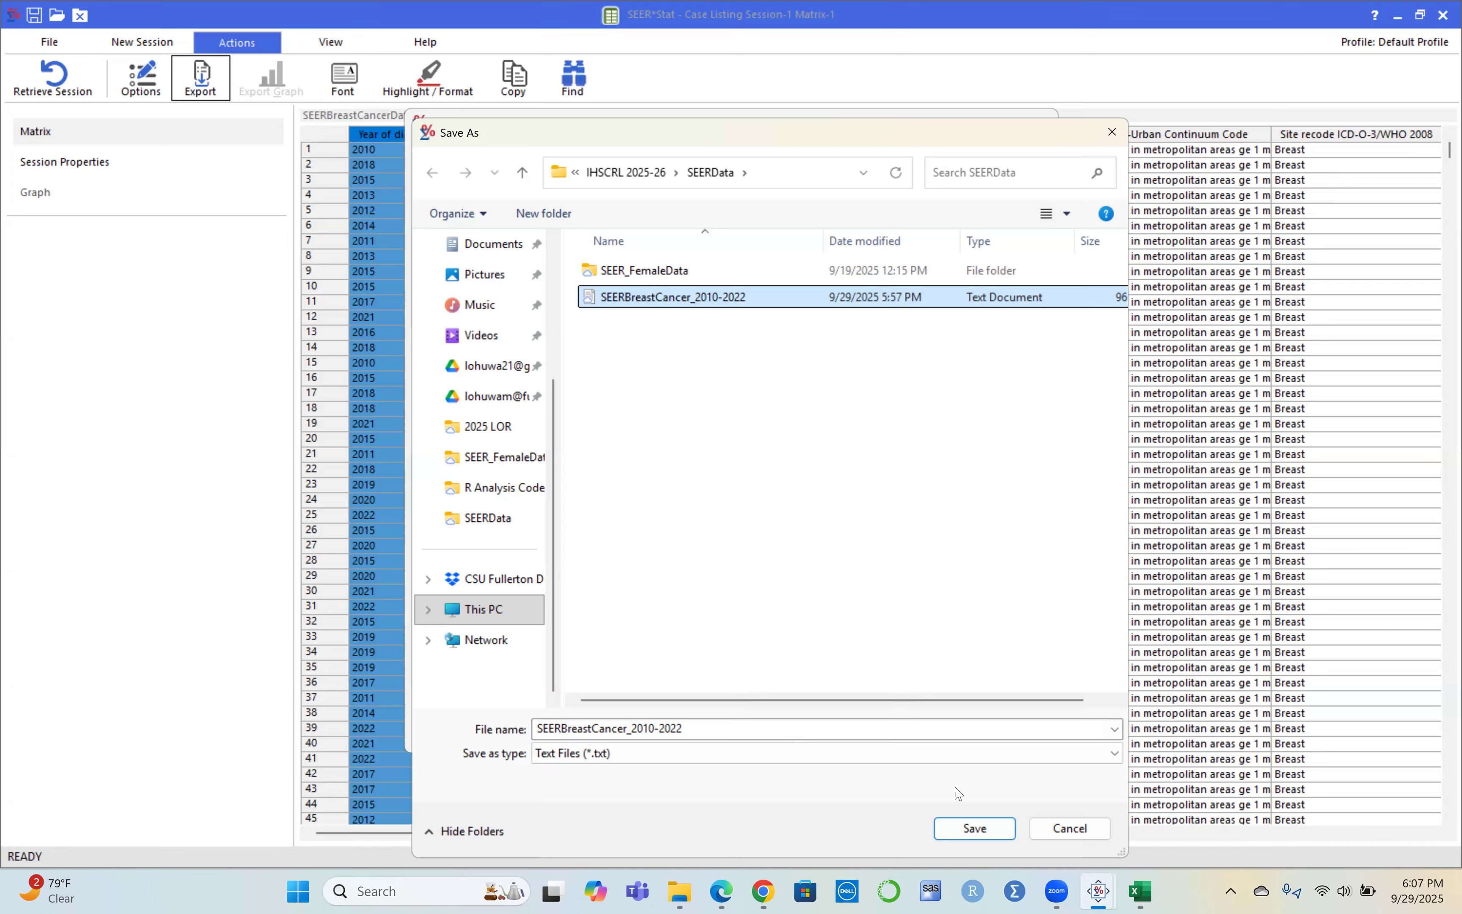
left_click(969, 832)
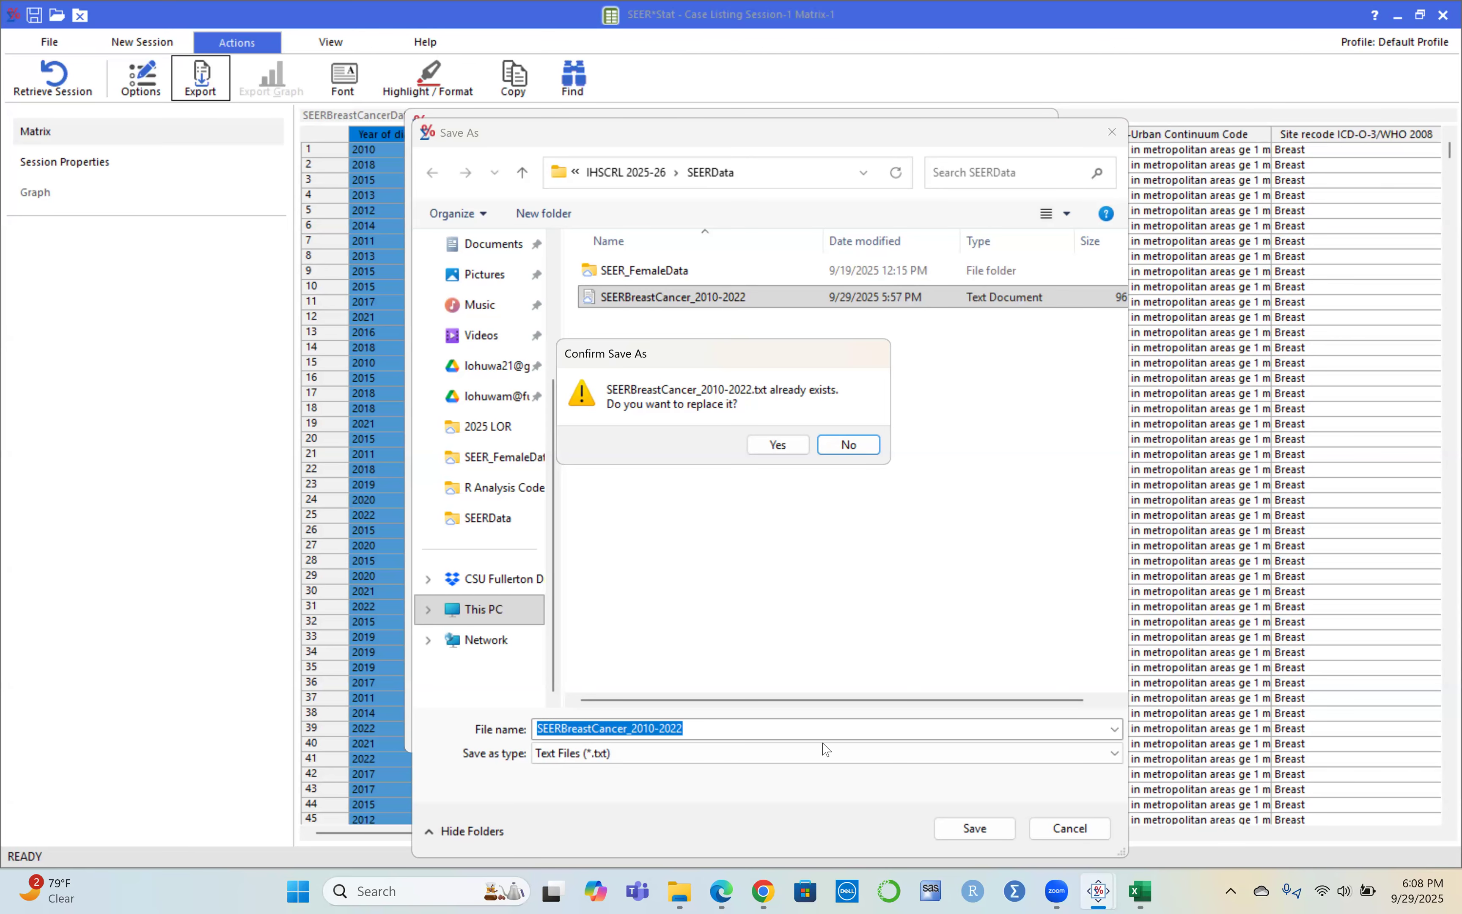
left_click(857, 466)
key("Return")
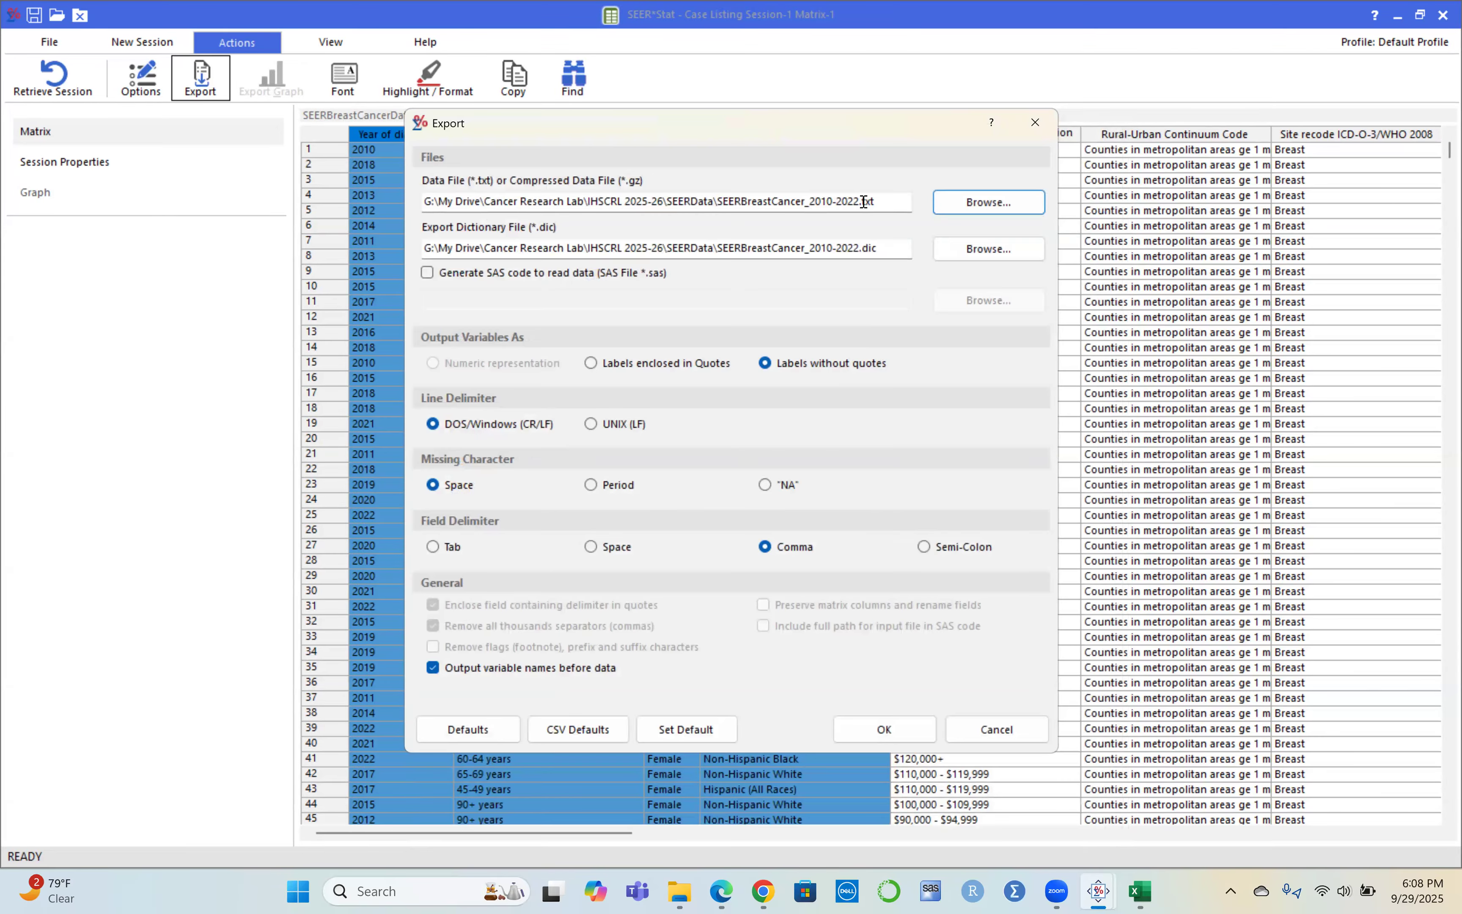
left_click(882, 202)
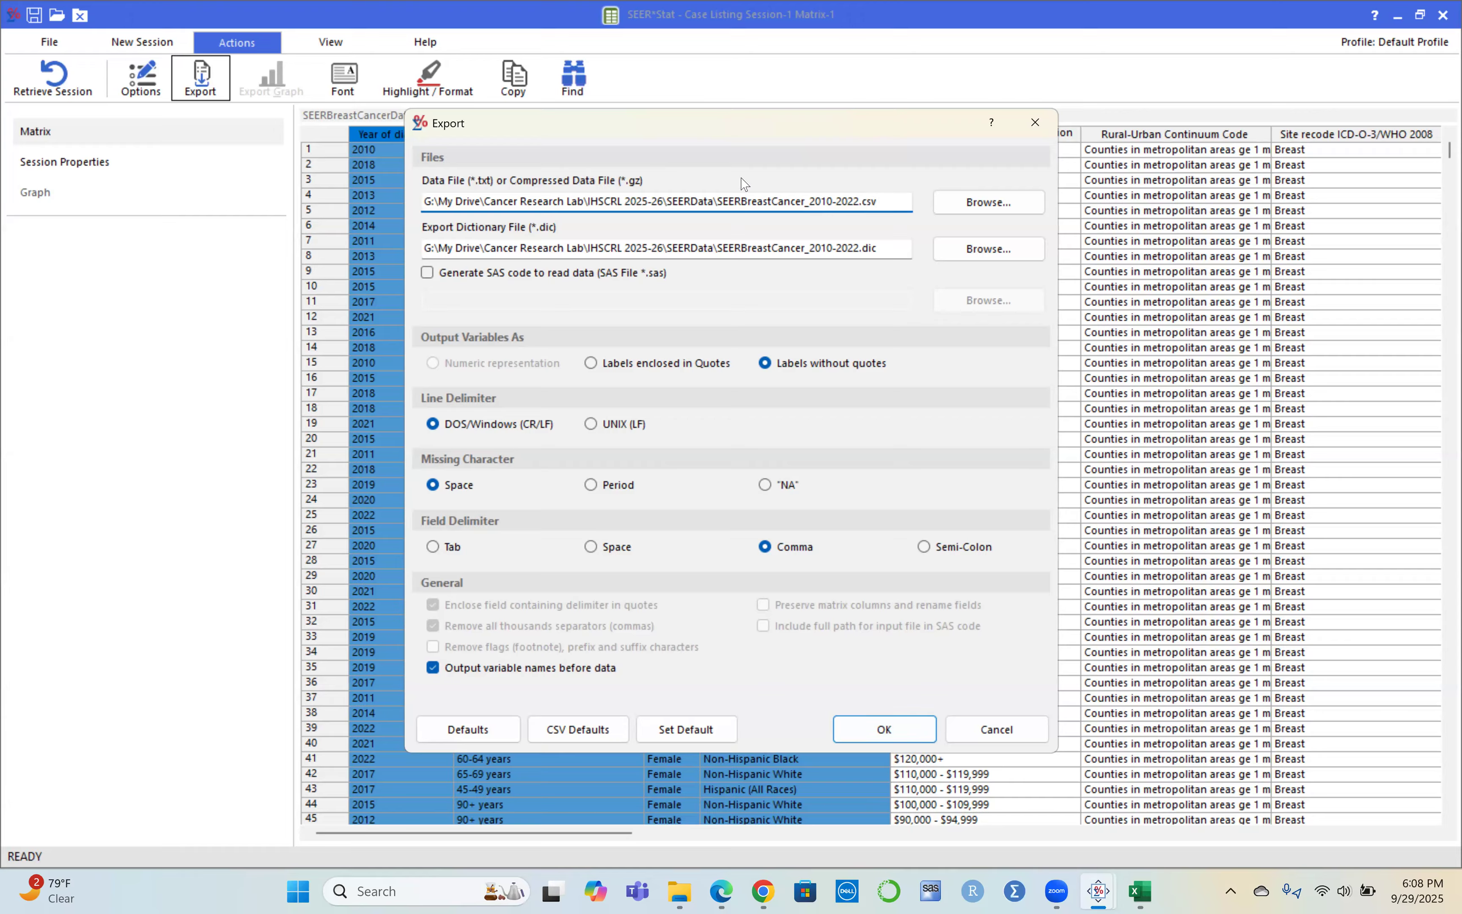
left_click(870, 730)
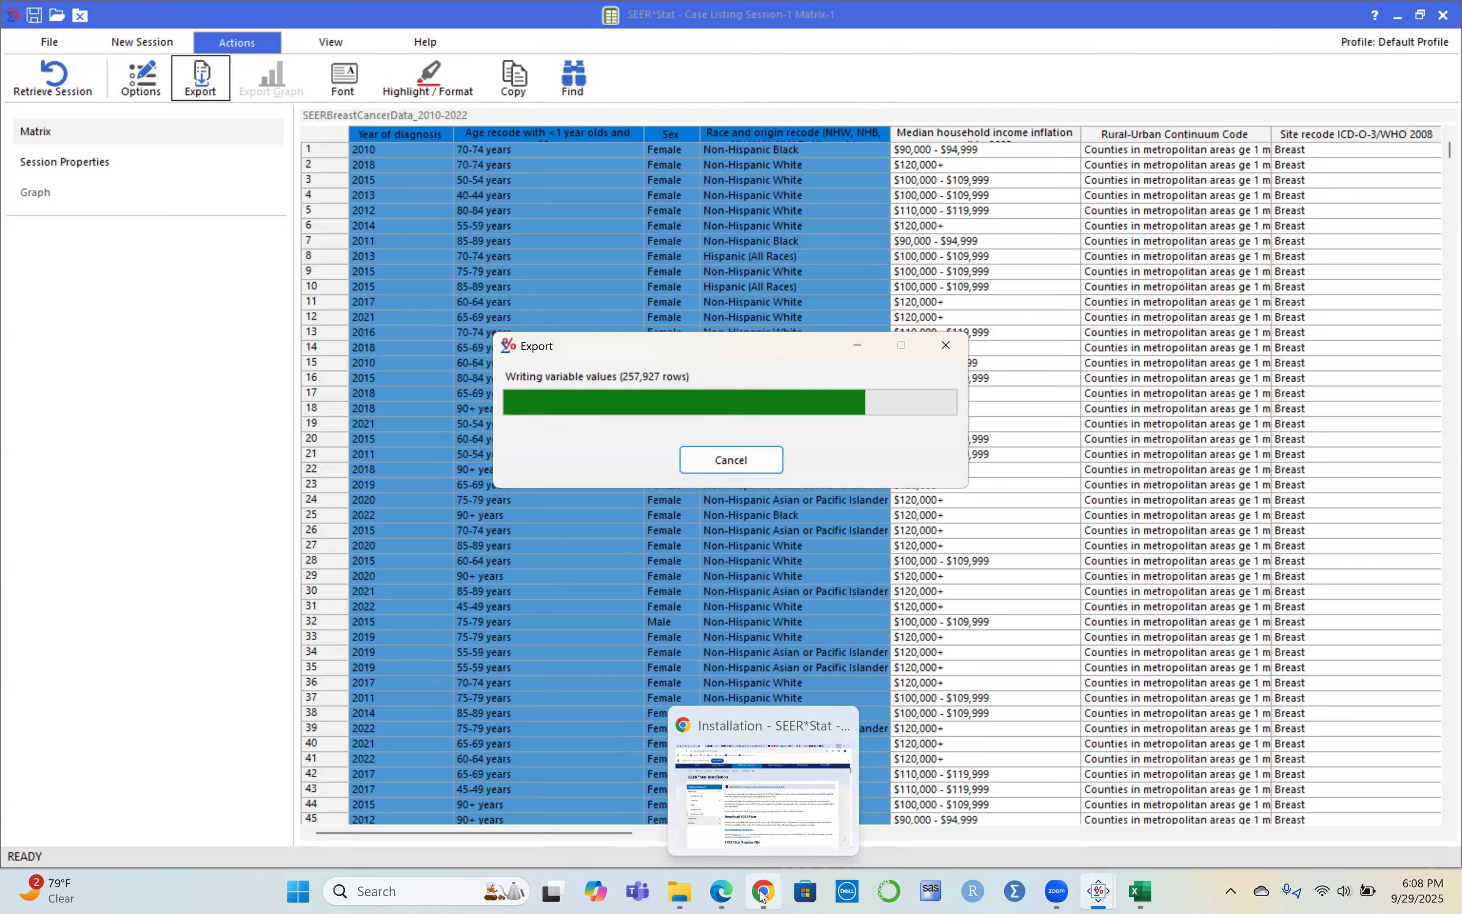
Try to copy only the Year of diagnosis column of the matrix
mouse_move(681, 880)
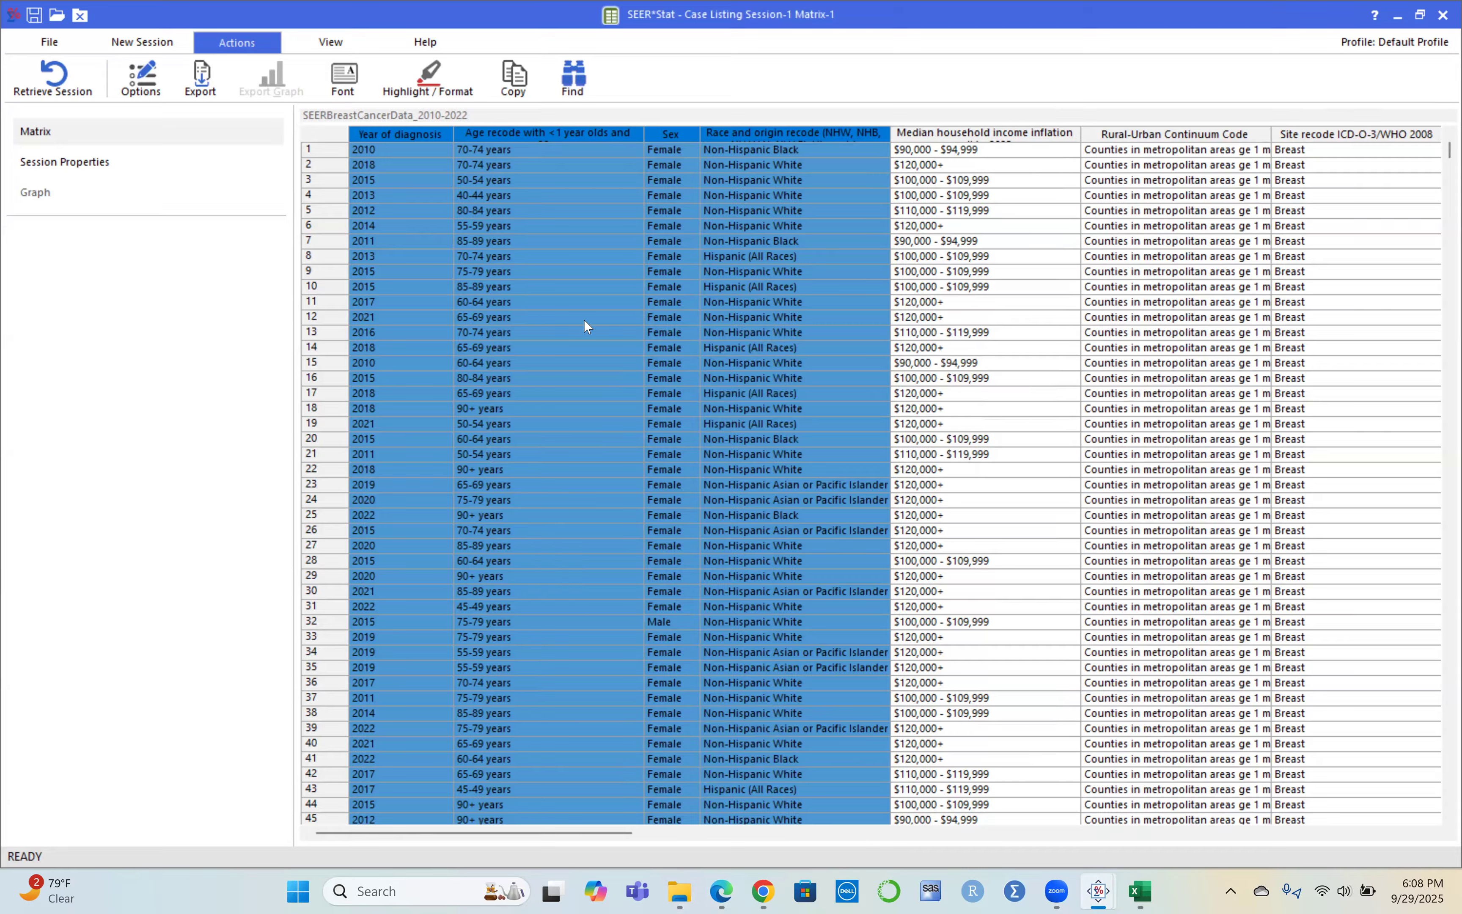
right_click(415, 131)
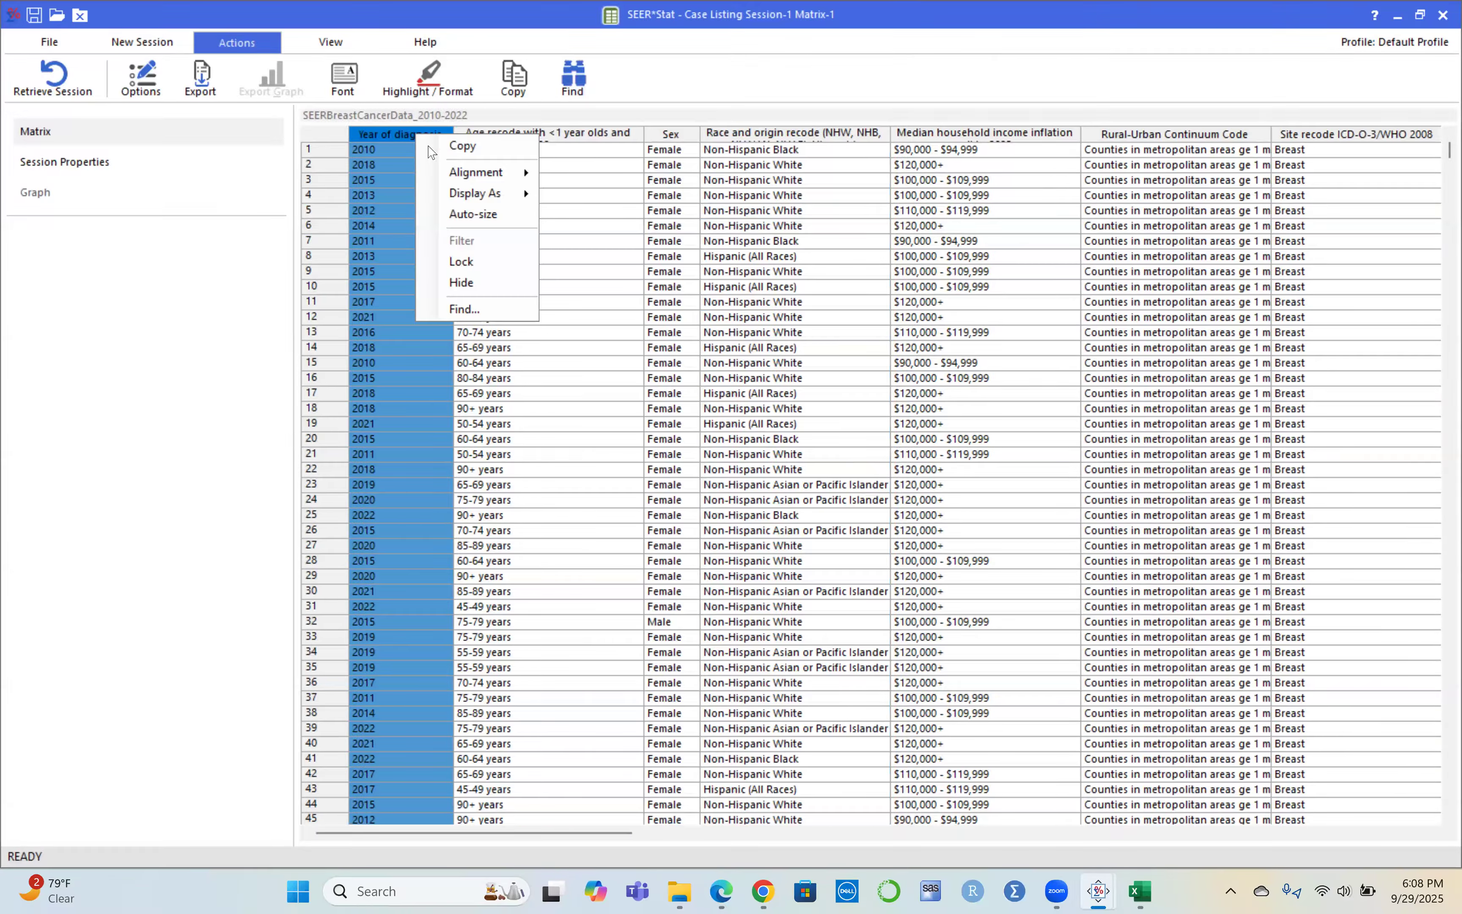
left_click(463, 147)
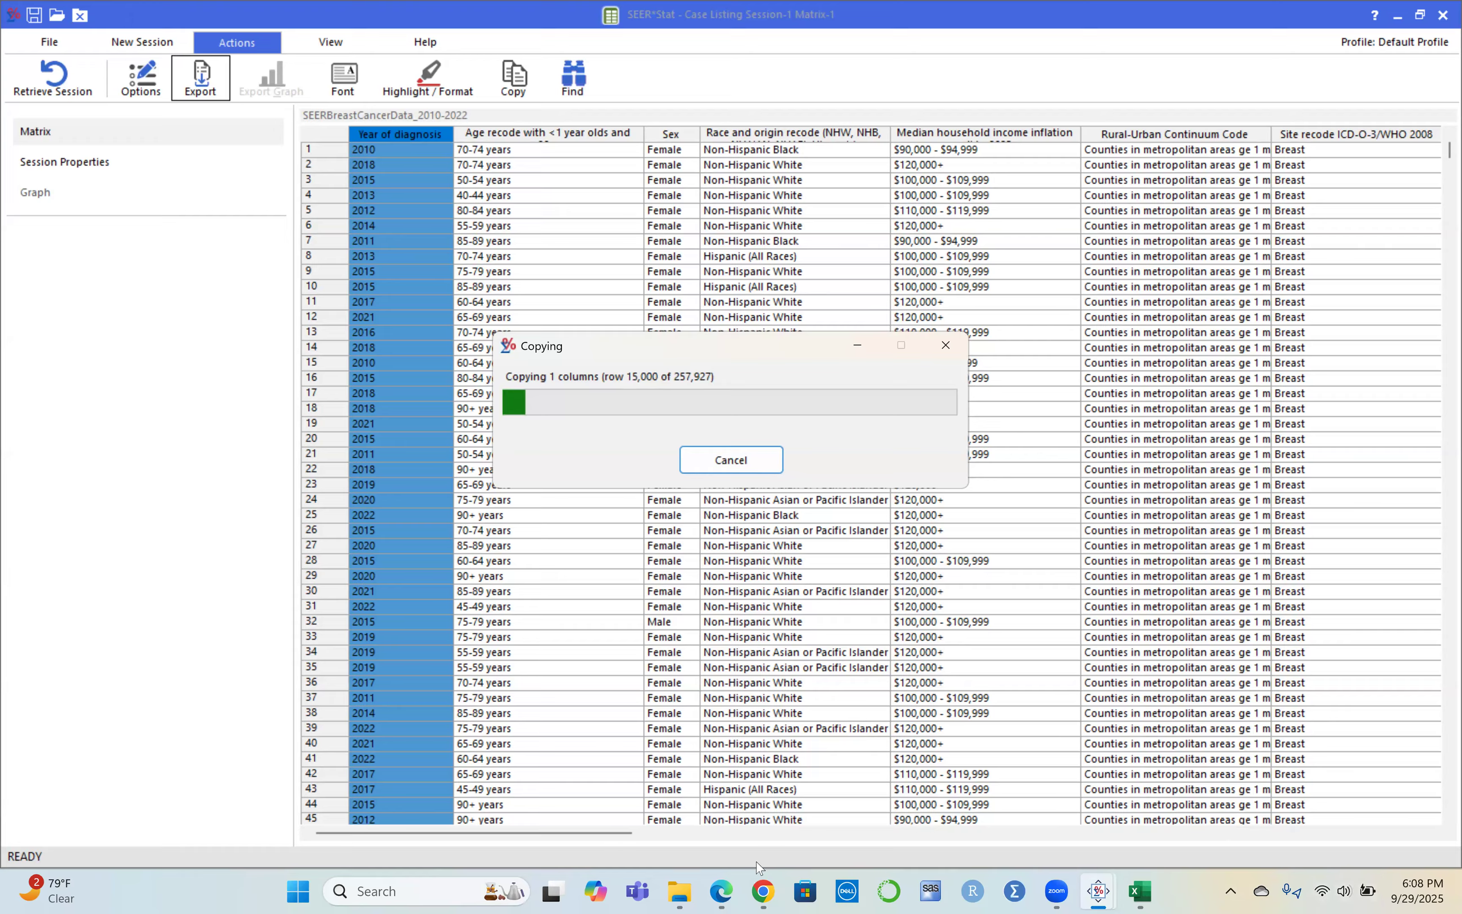
Open the exported SEERBreastCancer_2010-2022 CSV file from the SEERData folder in Excel, accepting the default data conversions
mouse_move(682, 893)
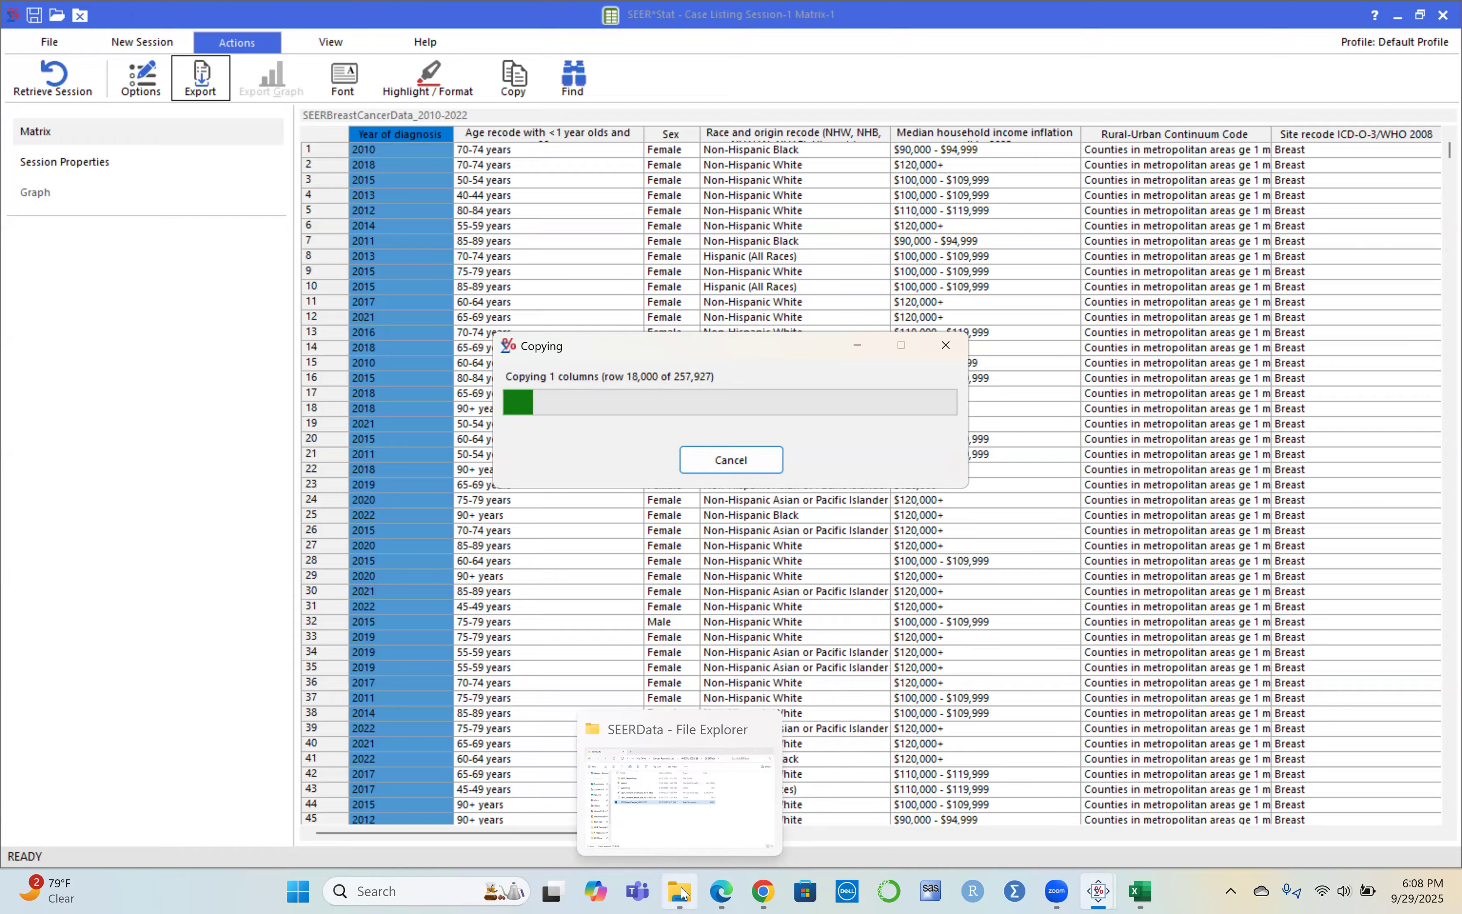
left_click(693, 818)
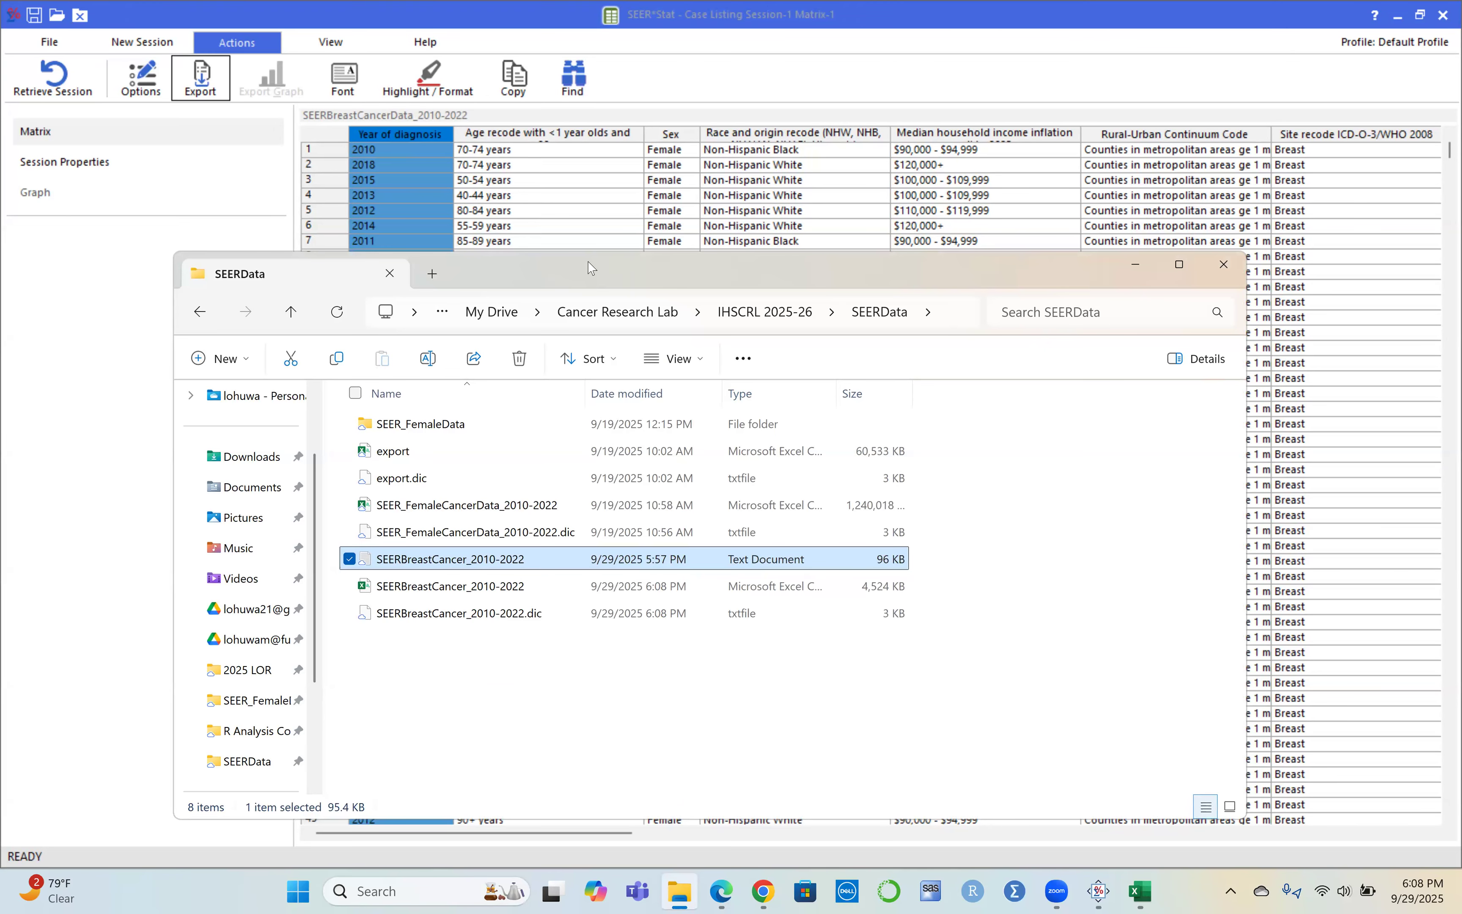
left_click_drag(591, 268, 628, 64)
left_click(462, 392)
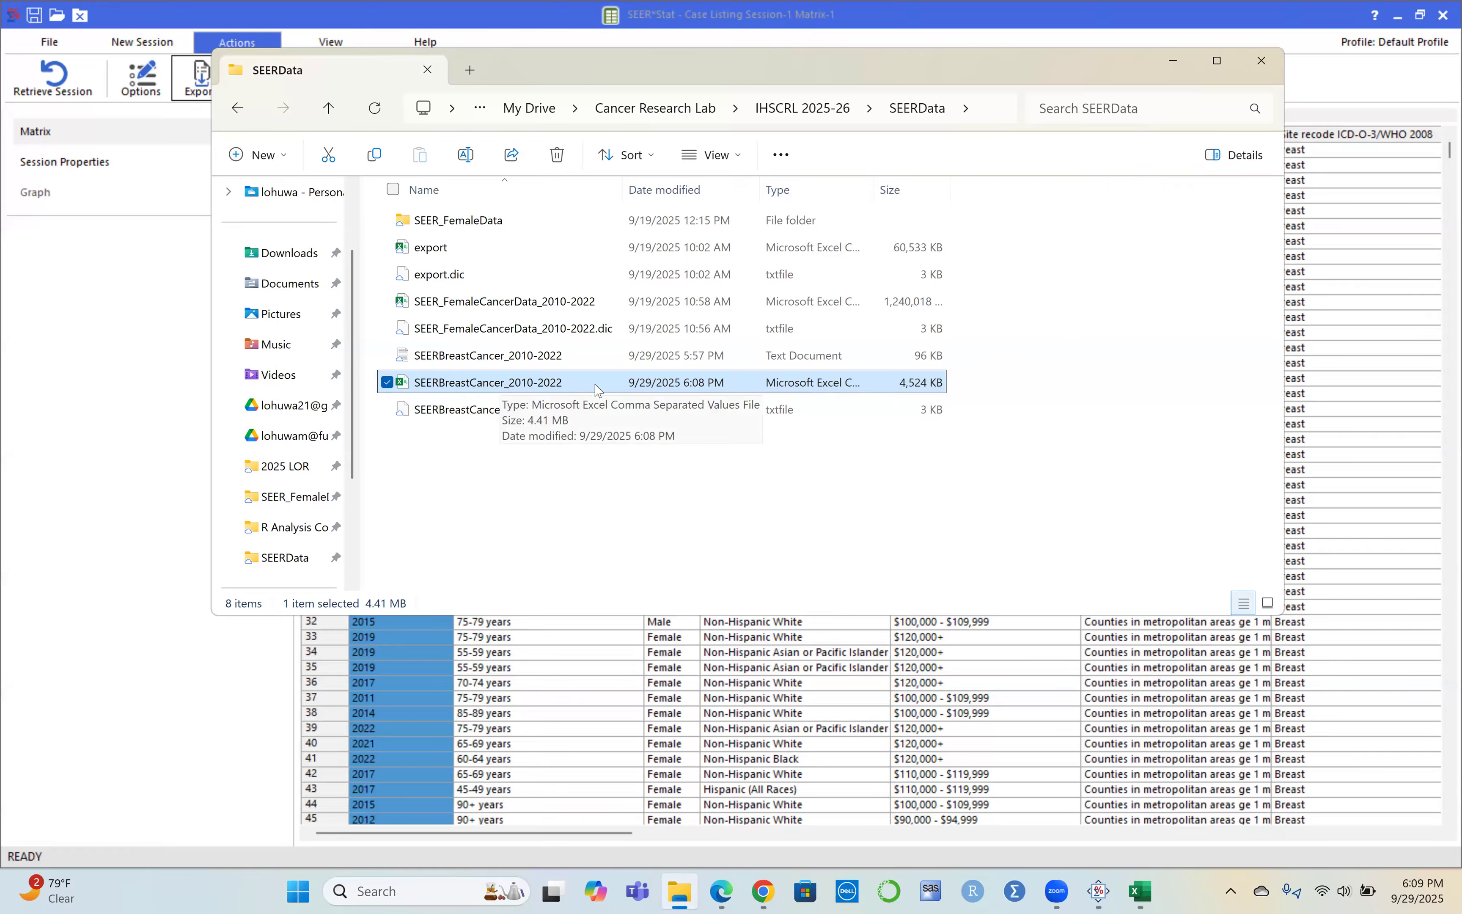
double_click(560, 389)
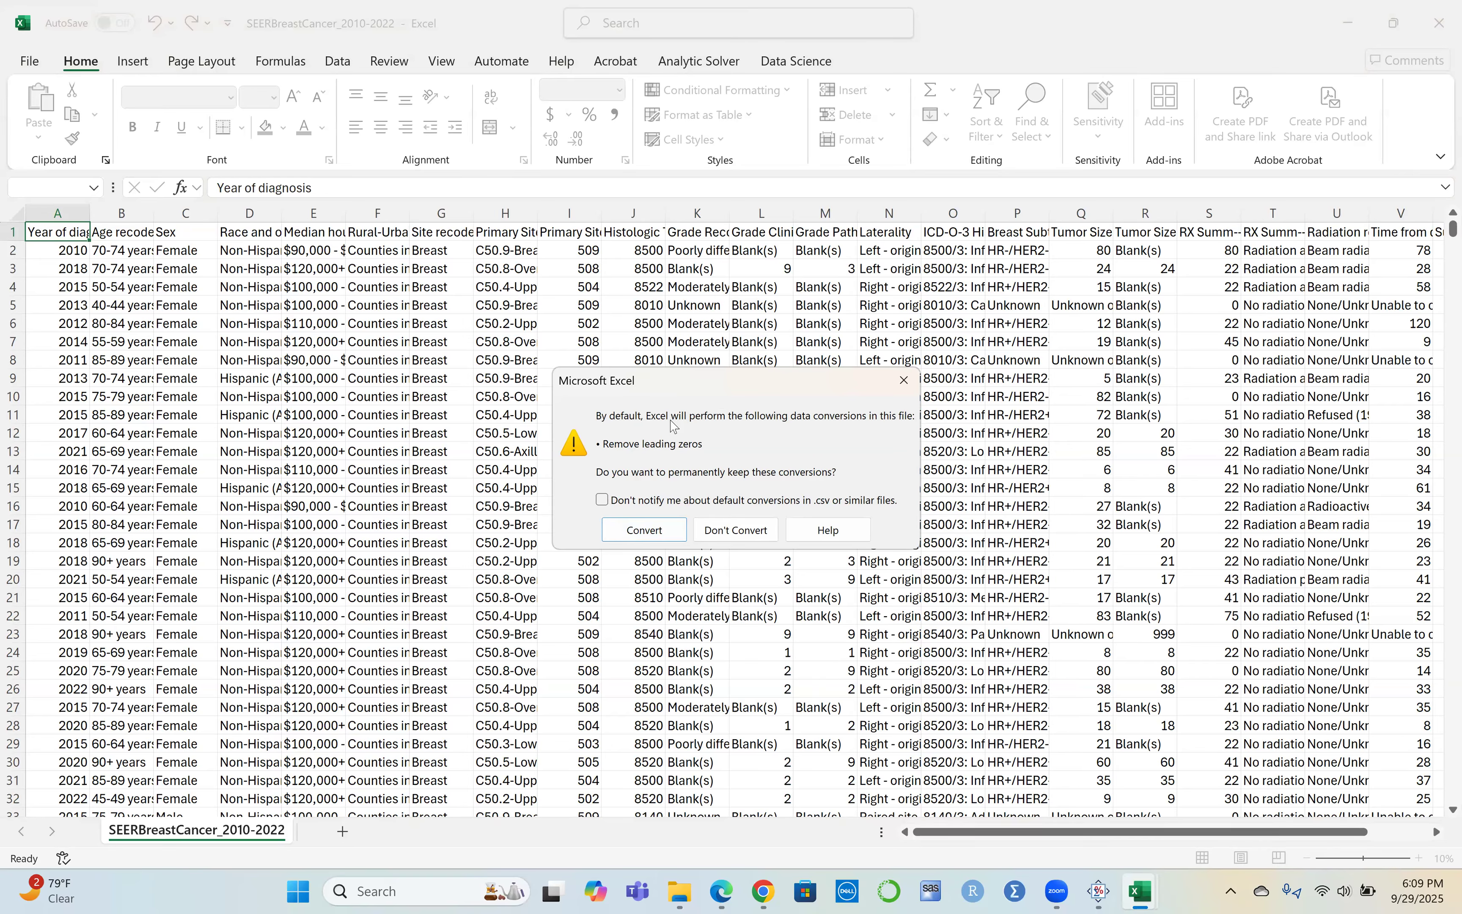
left_click(646, 531)
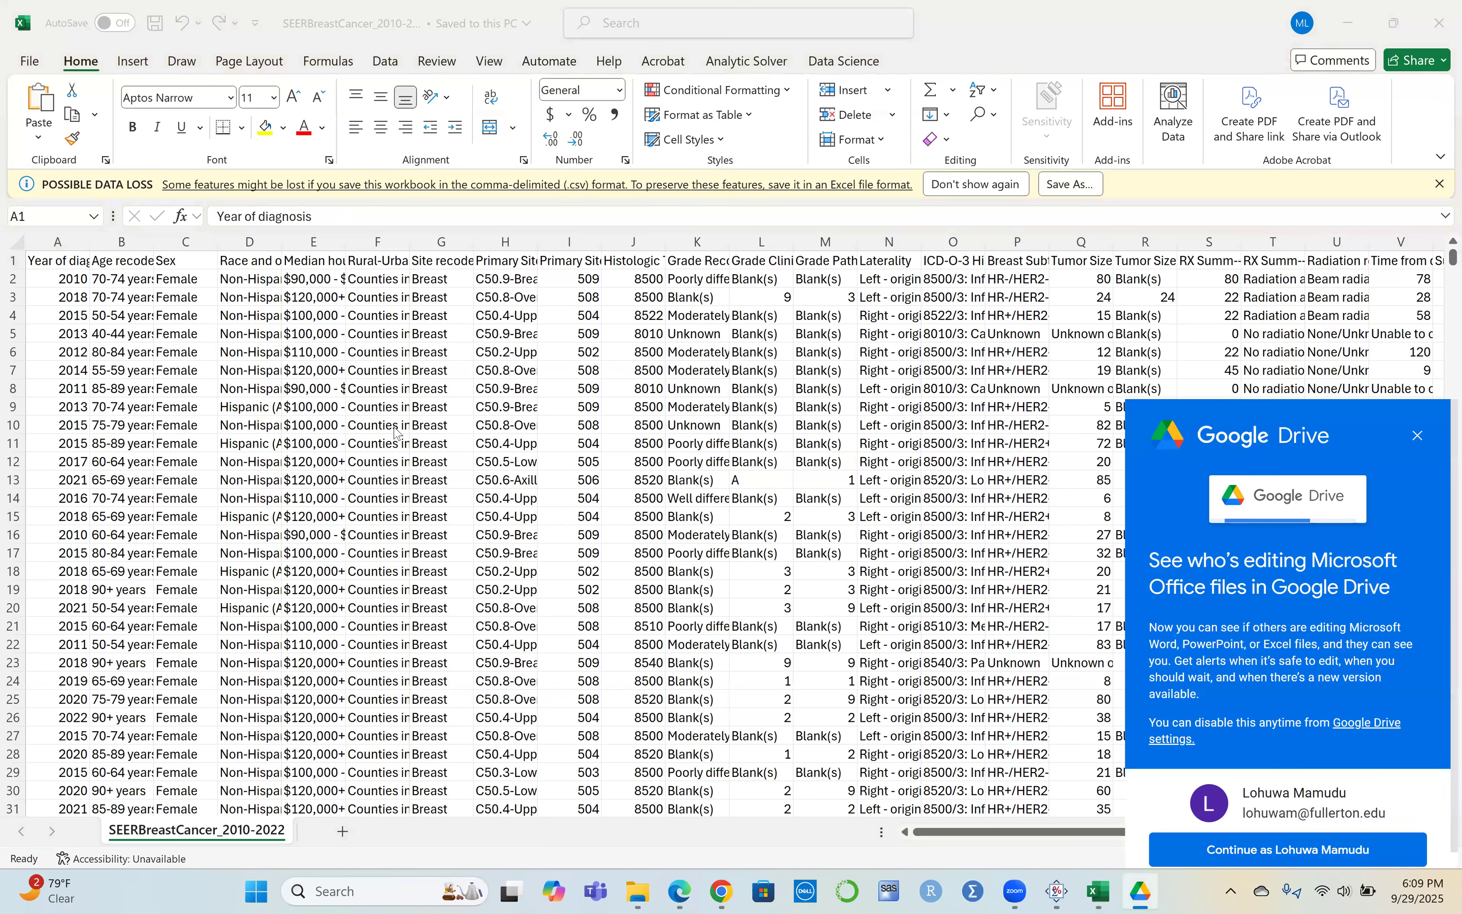
Check the exported data's record and variable counts using the Year of diagnosis column and the header row, dismissing the Google Drive notice
scroll(419, 445, "down", 12)
scroll(419, 444, "up", 12)
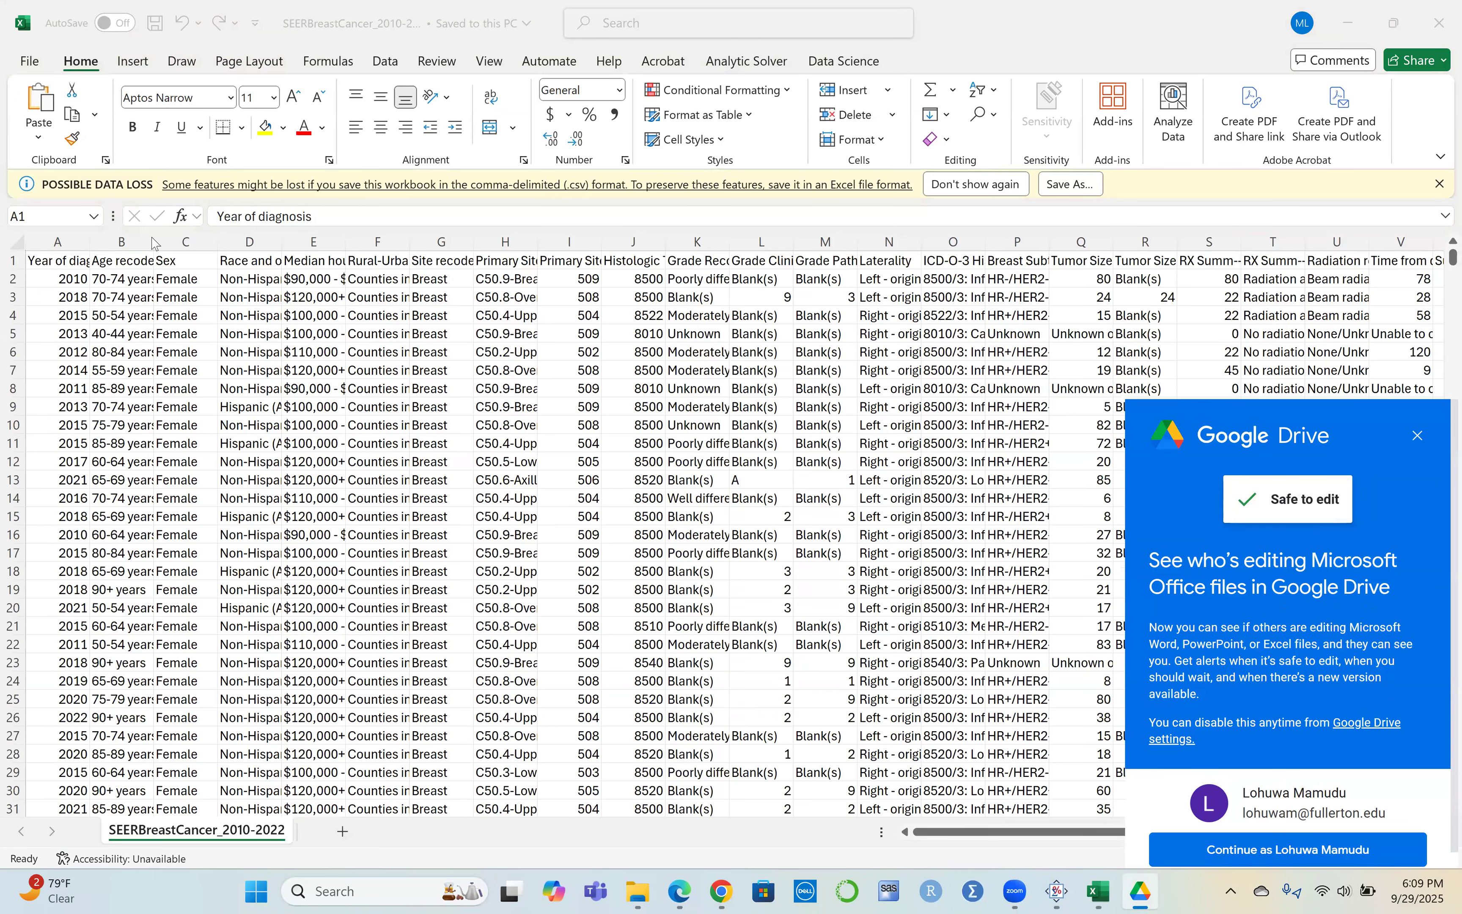
left_click(76, 232)
left_click(76, 232)
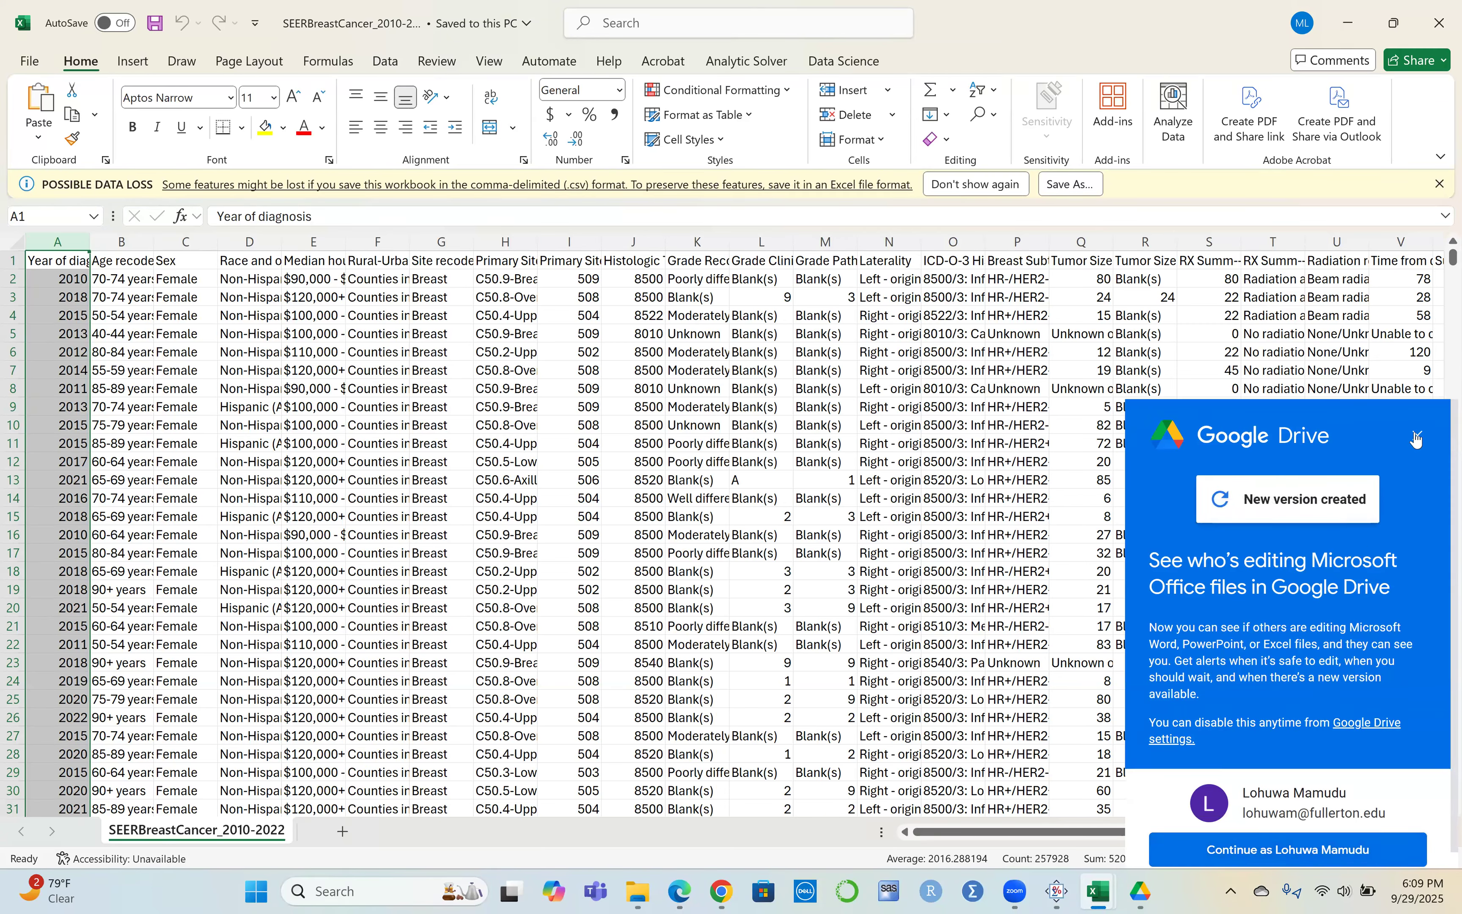
left_click(1420, 436)
left_click(1420, 437)
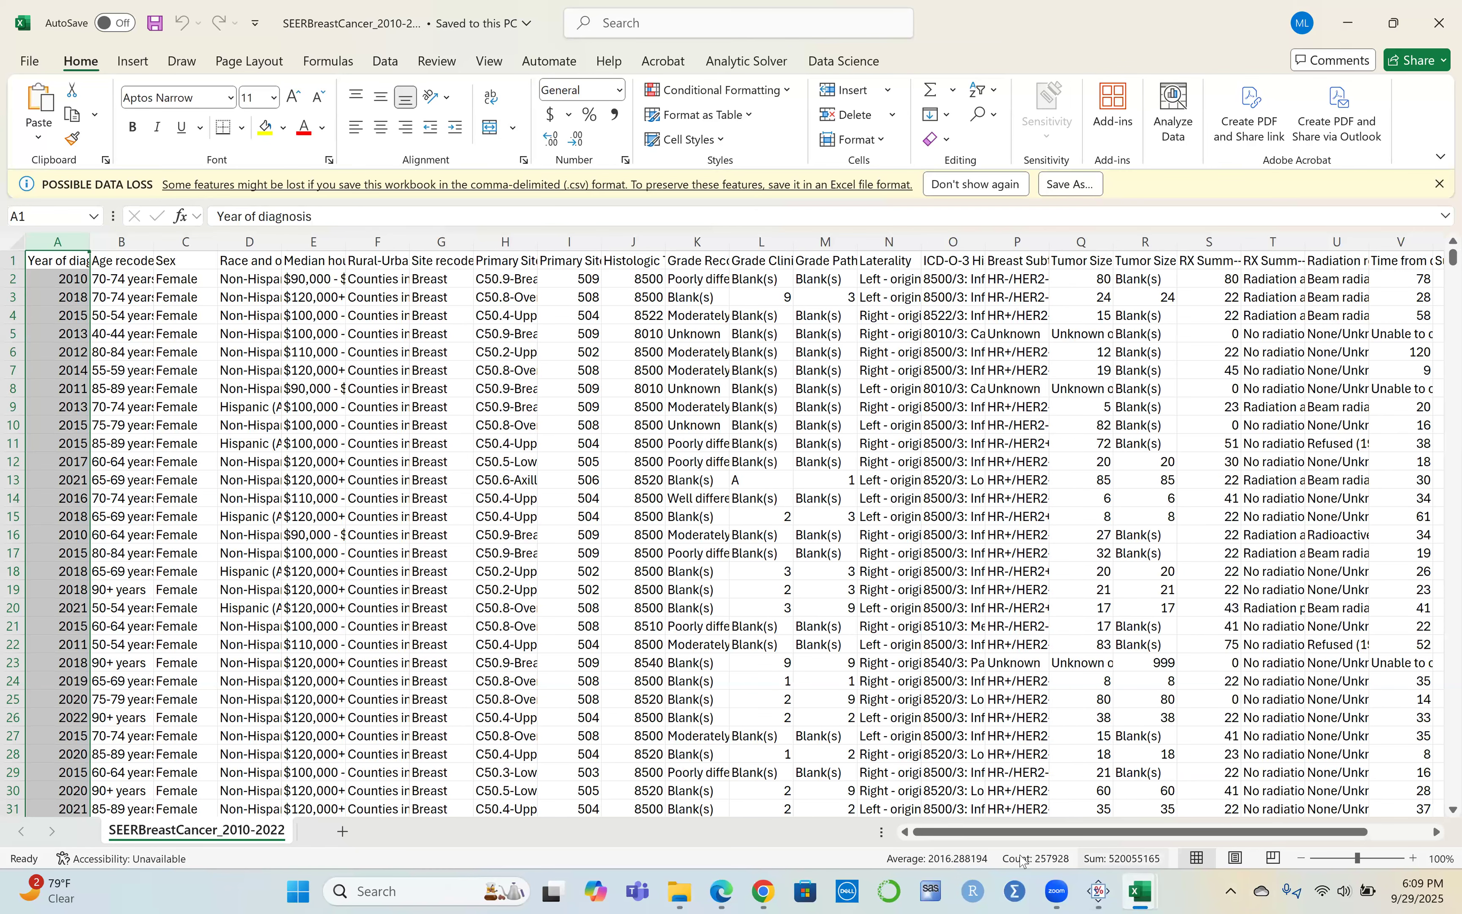
left_click(11, 260)
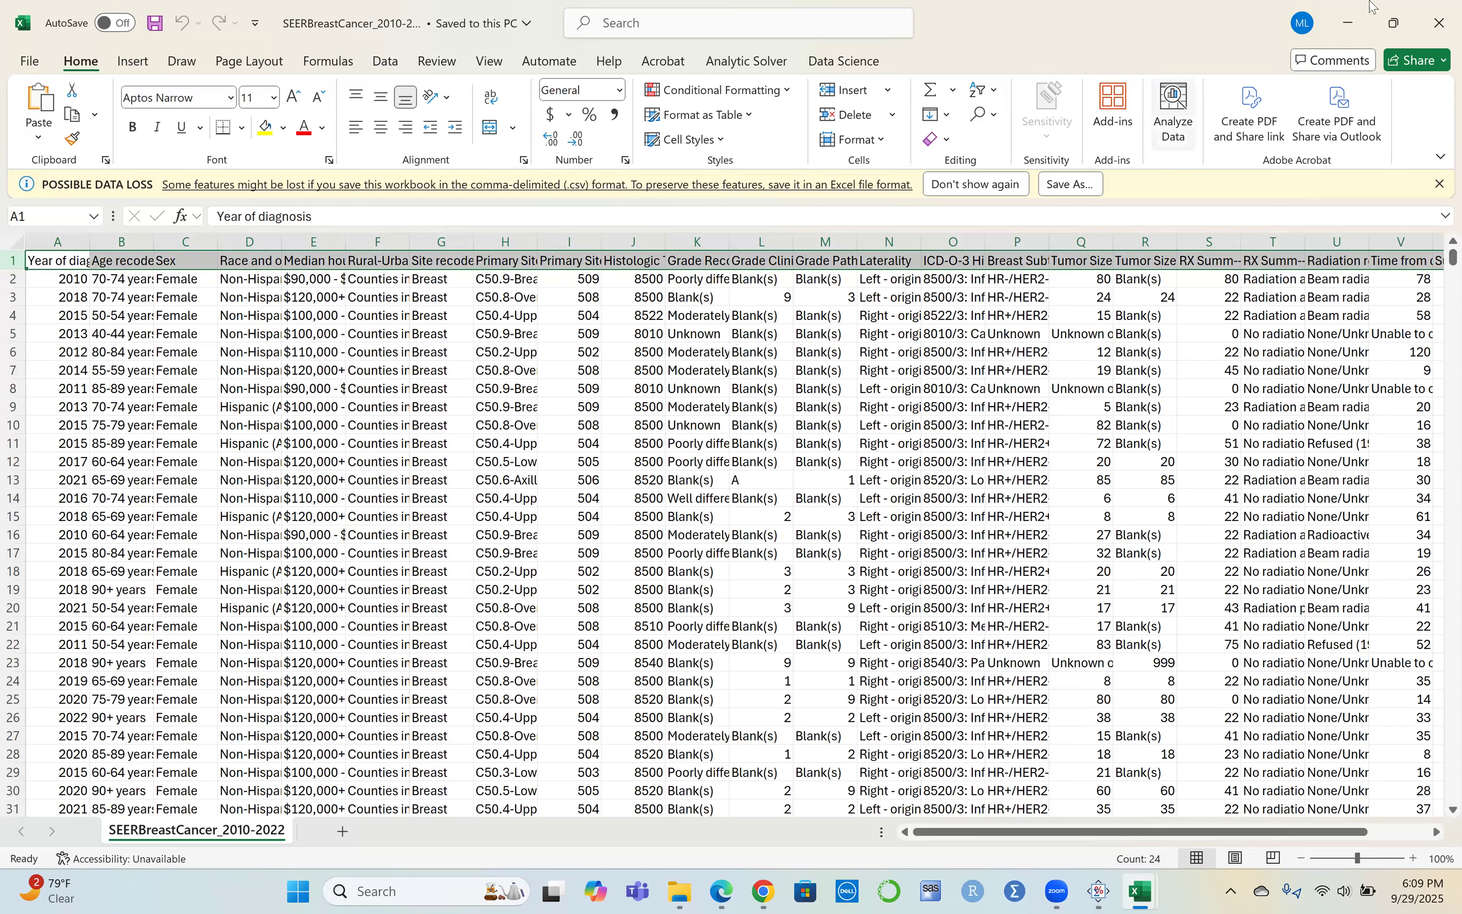
Minimize the Excel workbooks, close the SEERData folder window and cancel the running column copy in SEER*Stat
left_click(1349, 28)
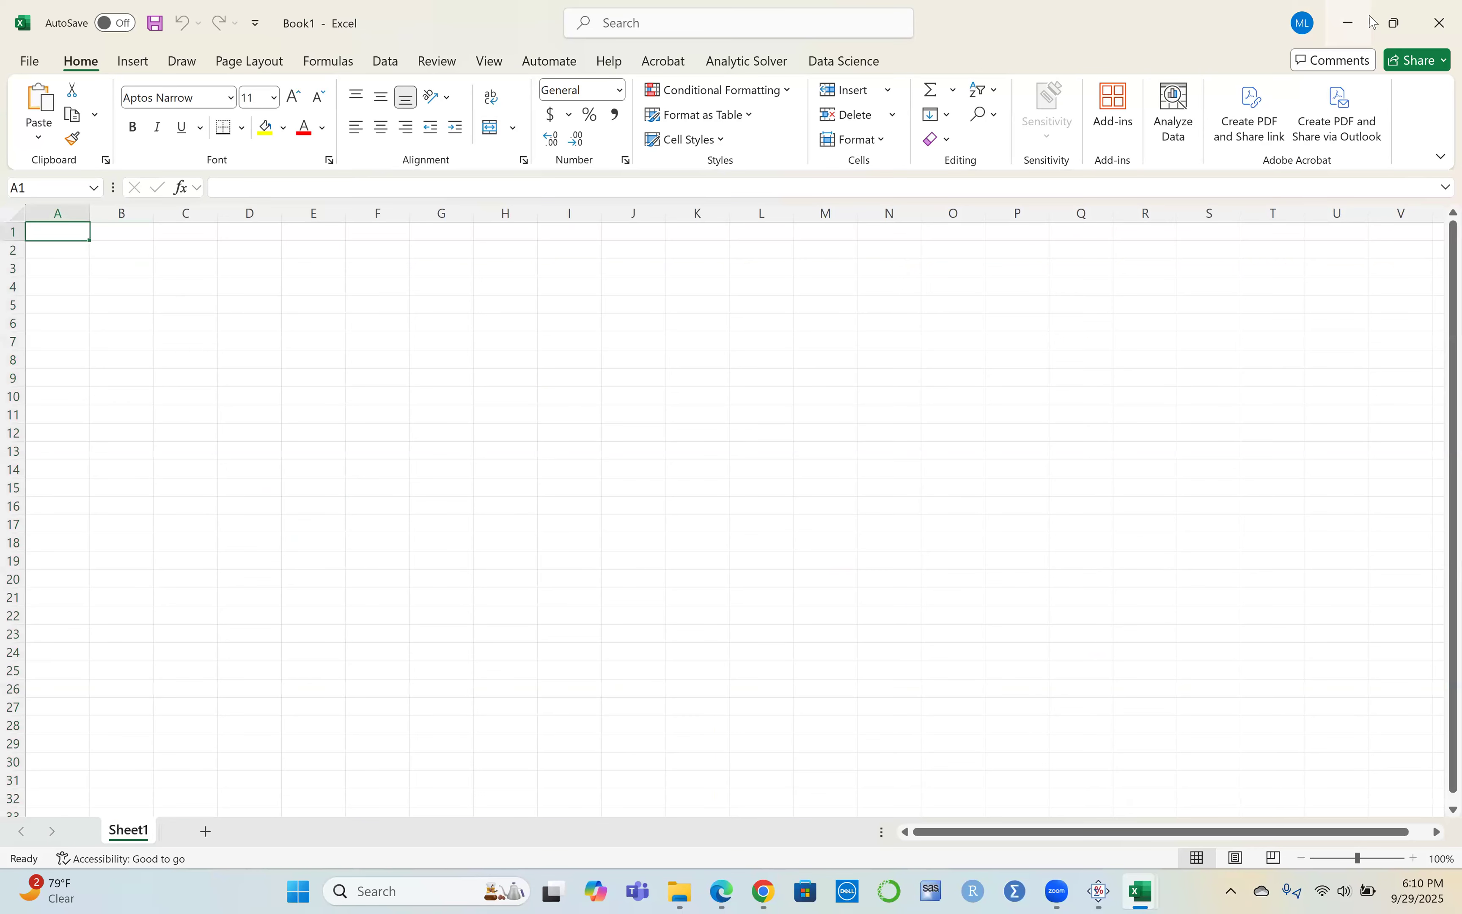
left_click(1365, 24)
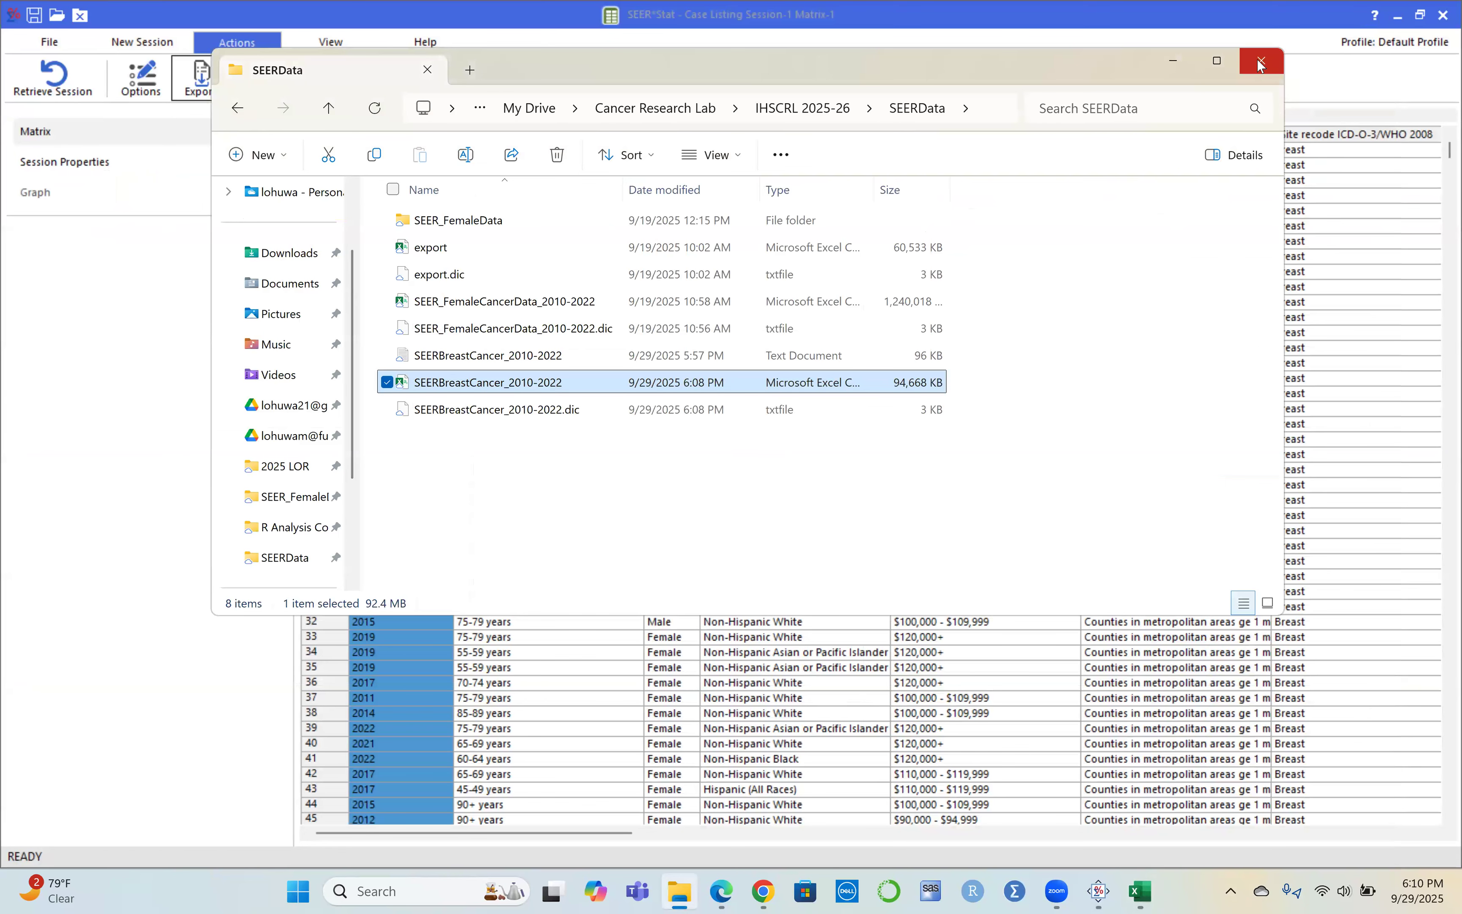
left_click(1261, 63)
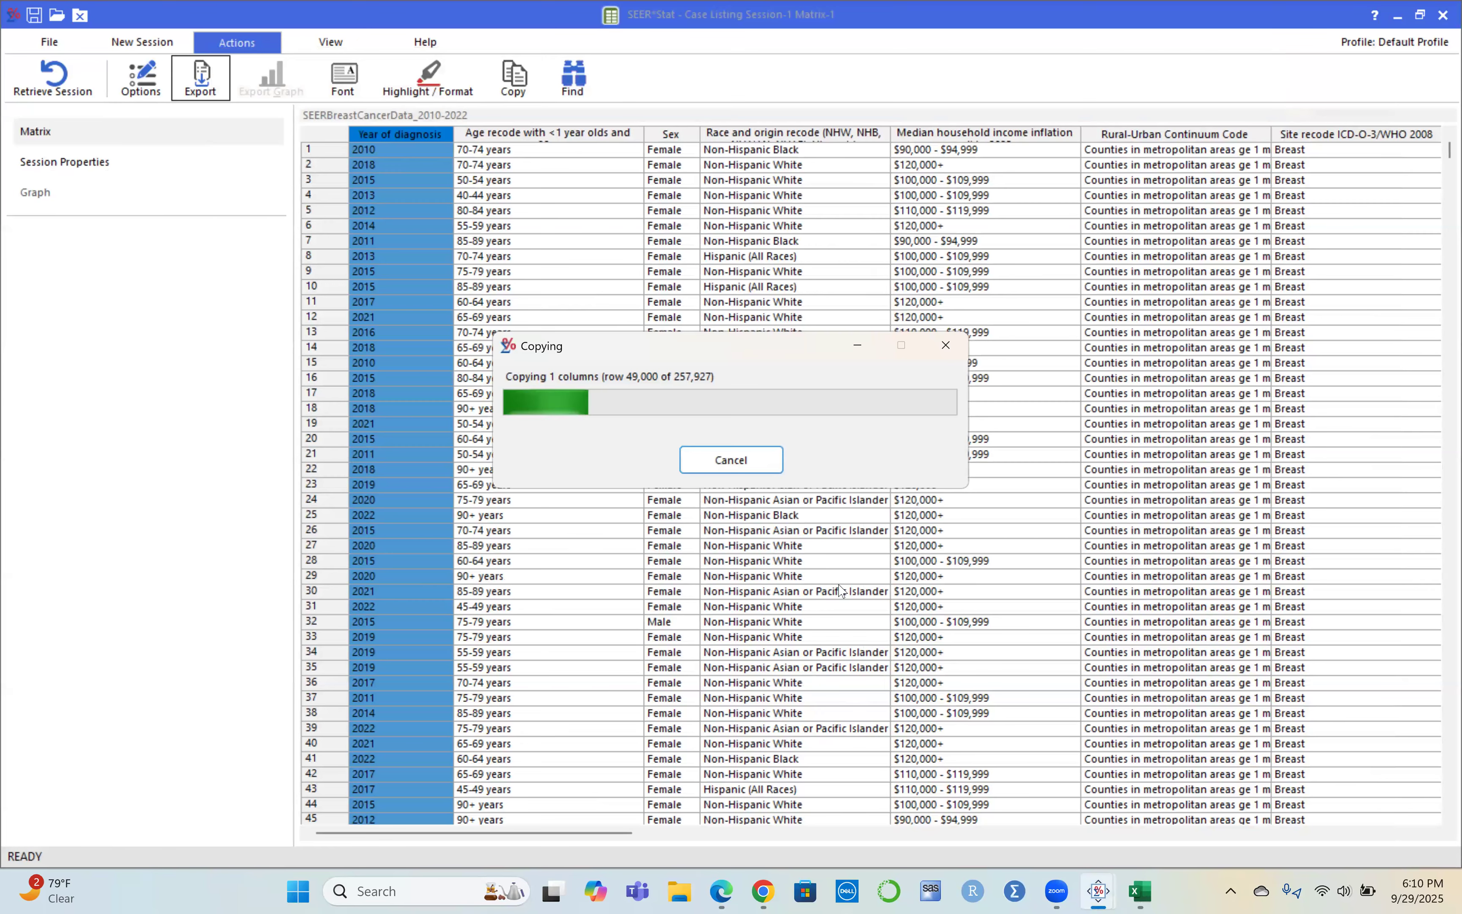
left_click(944, 345)
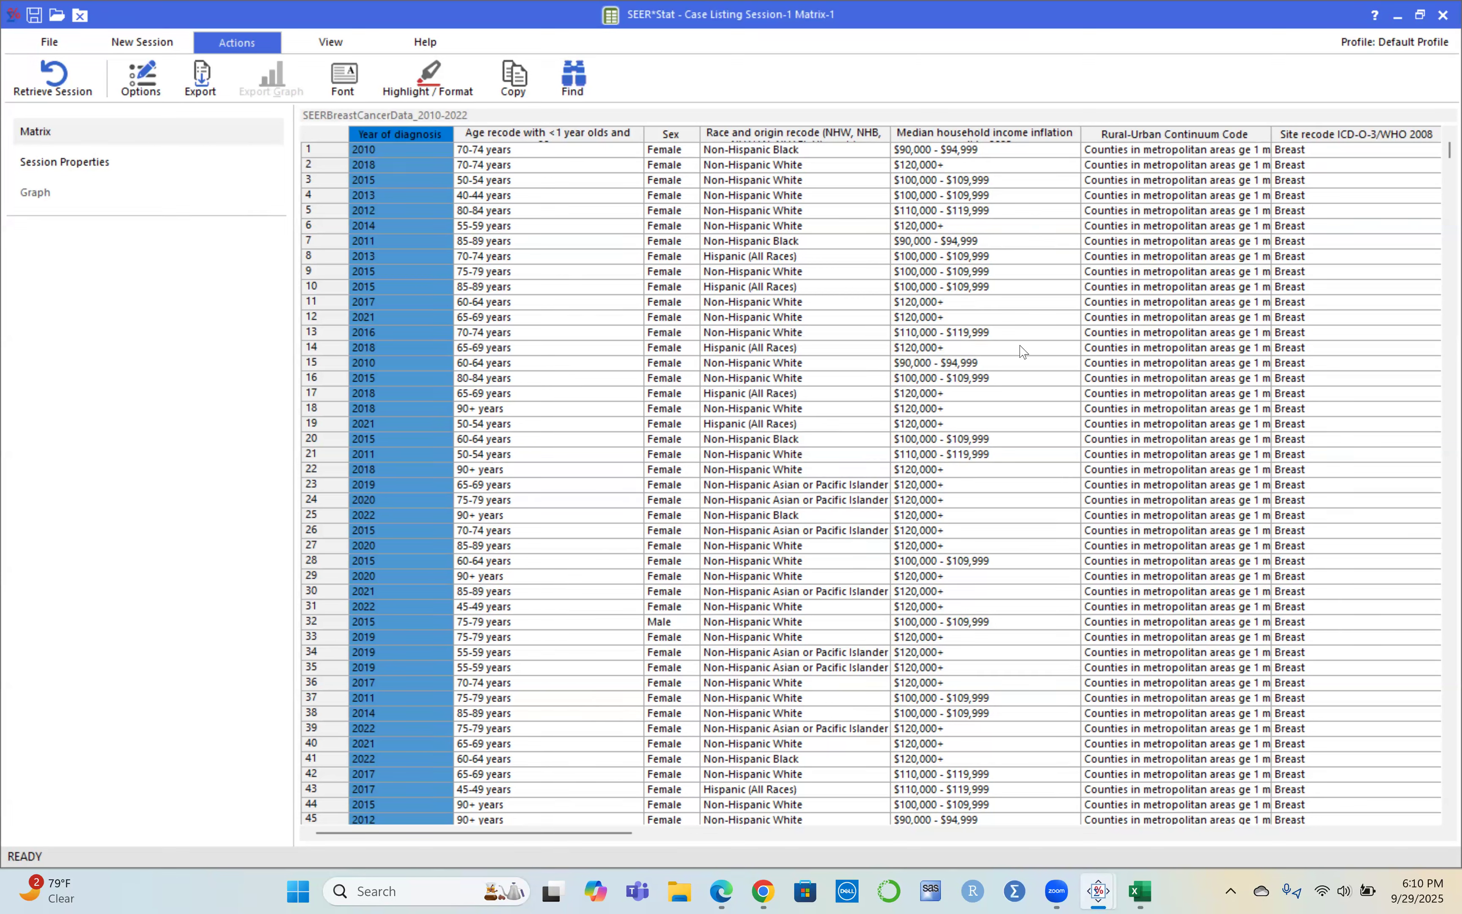
key("ctrl+e")
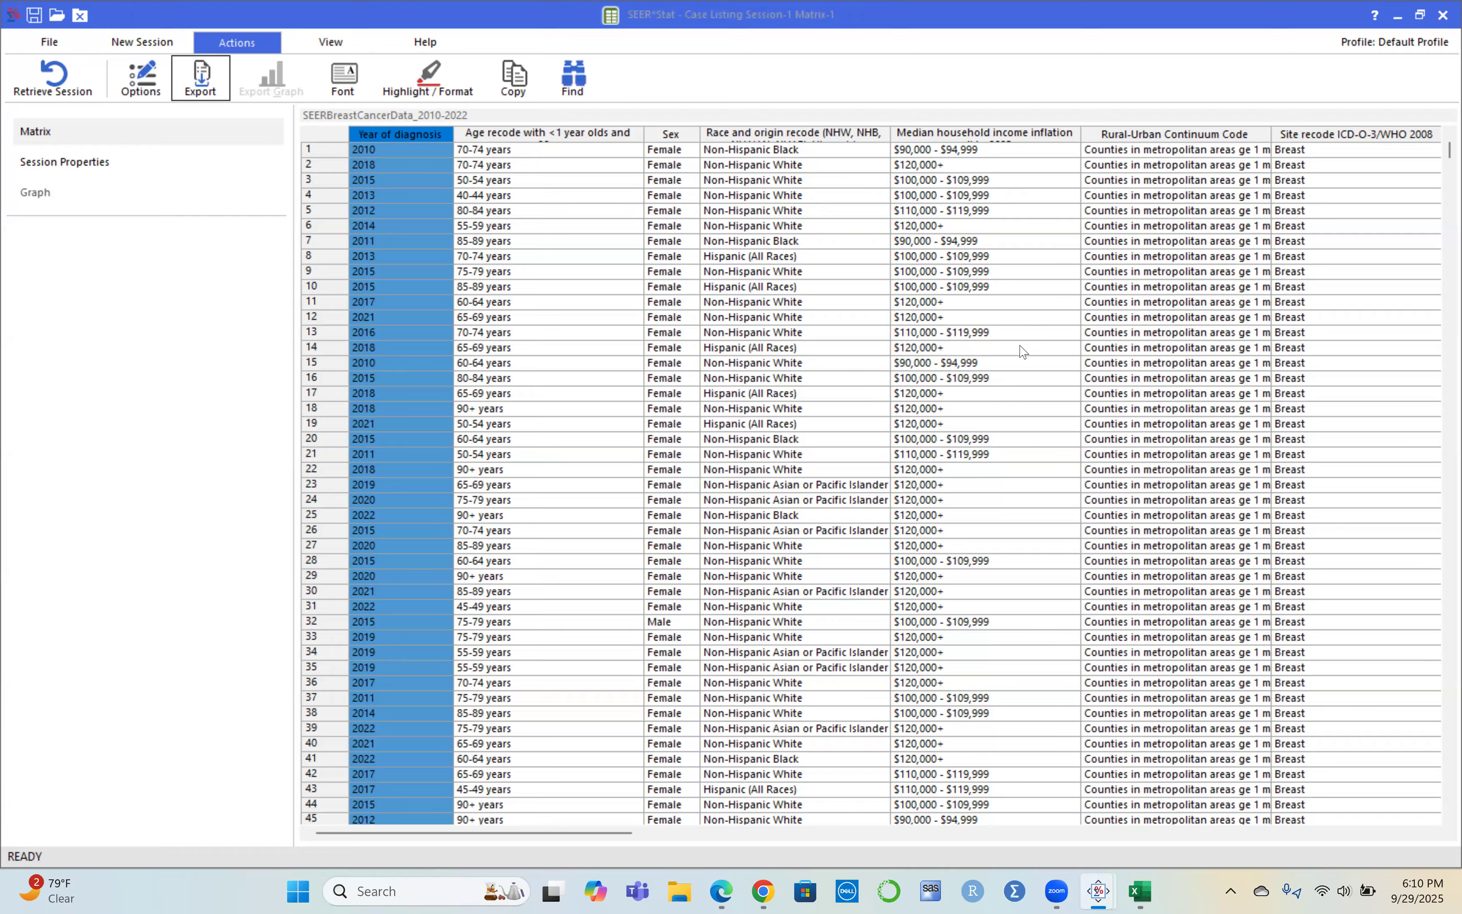